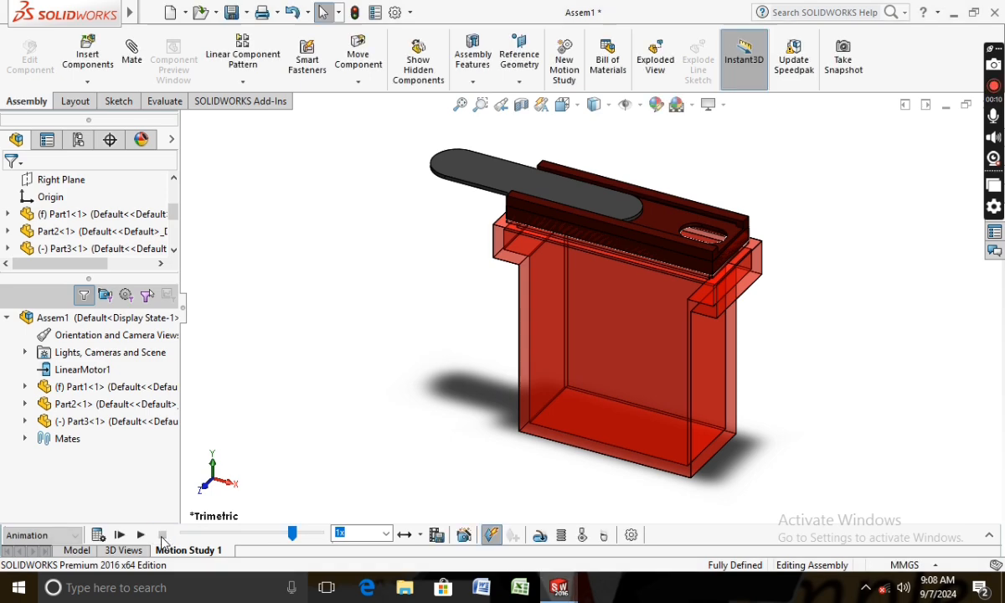
- Switch to the Part4 document and delete its existing sketch, Sketch1
{"action": "mouse_move", "coordinate": [558, 586]}
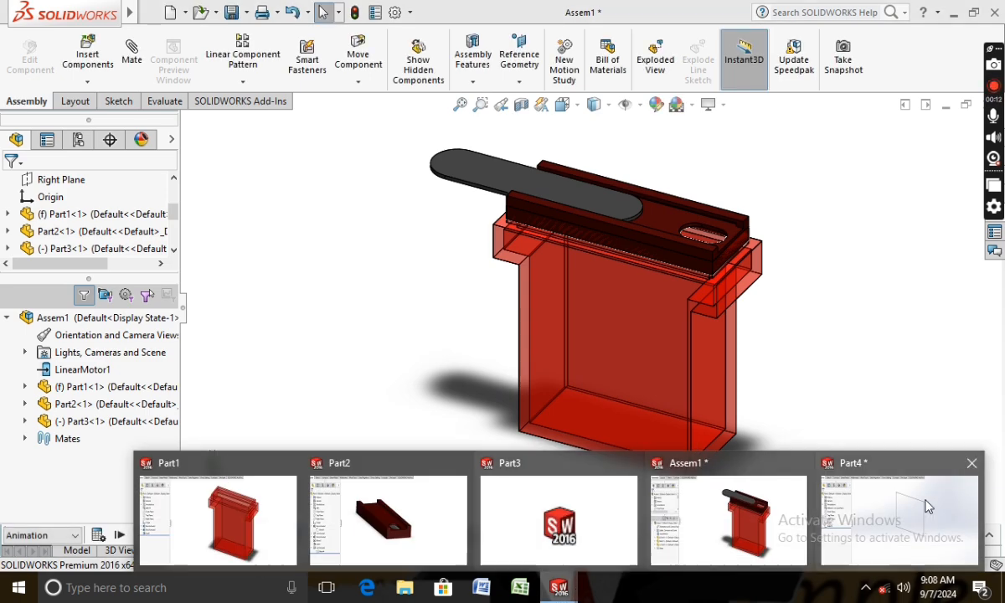
{"action": "left_click", "coordinate": [876, 520]}
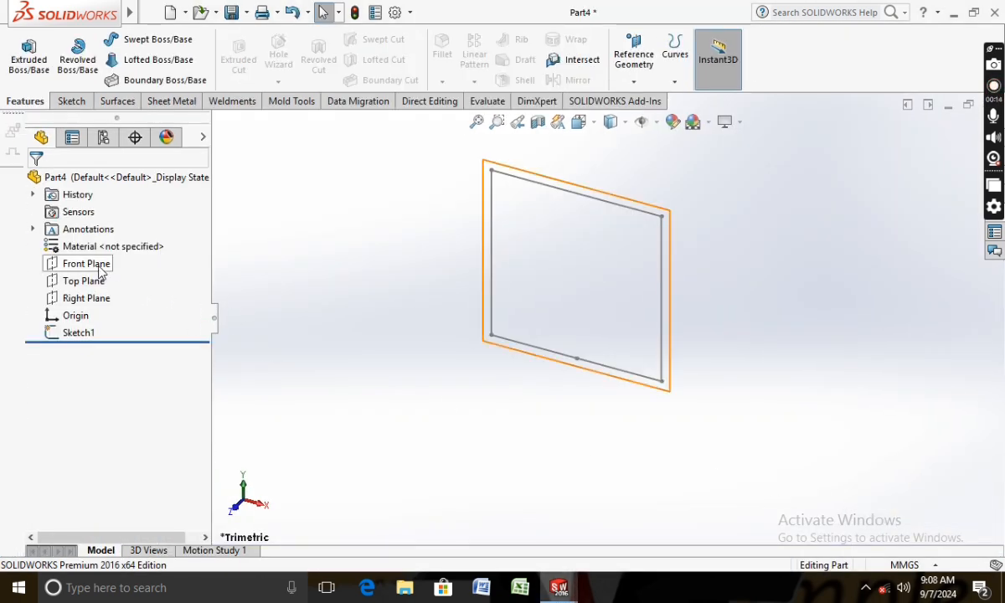
{"action": "right_click", "coordinate": [74, 332]}
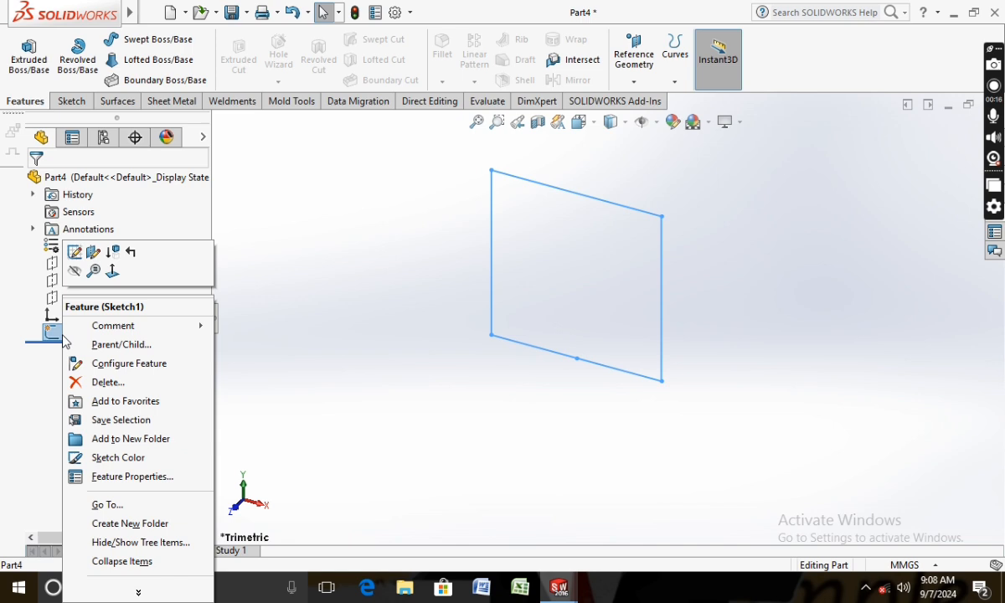
{"action": "left_click", "coordinate": [108, 385]}
{"action": "left_click", "coordinate": [591, 220]}
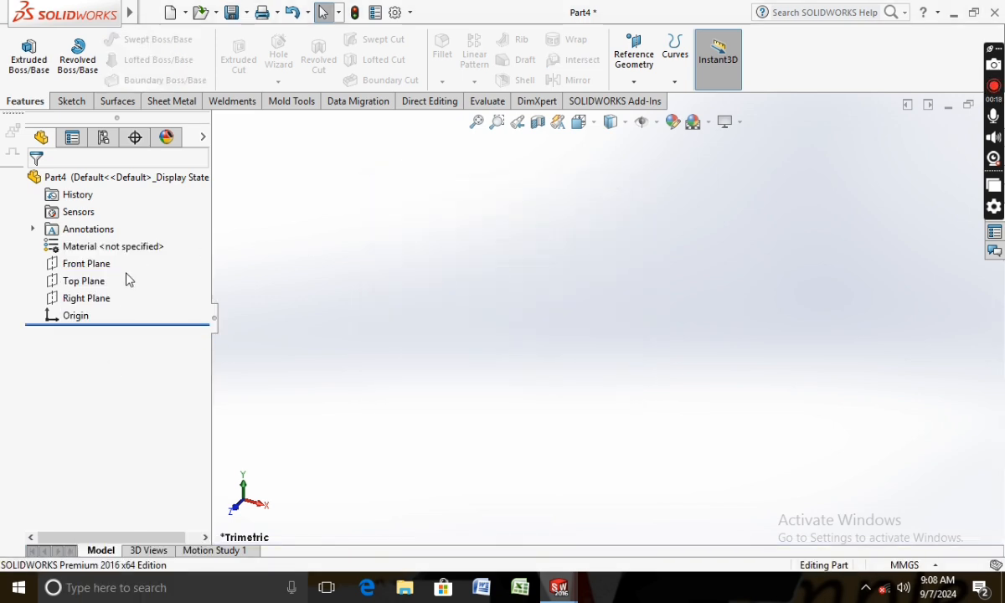
- Orient the view normal to the Front Plane and start a new sketch on it
{"action": "right_click", "coordinate": [87, 263]}
{"action": "left_click", "coordinate": [163, 245]}
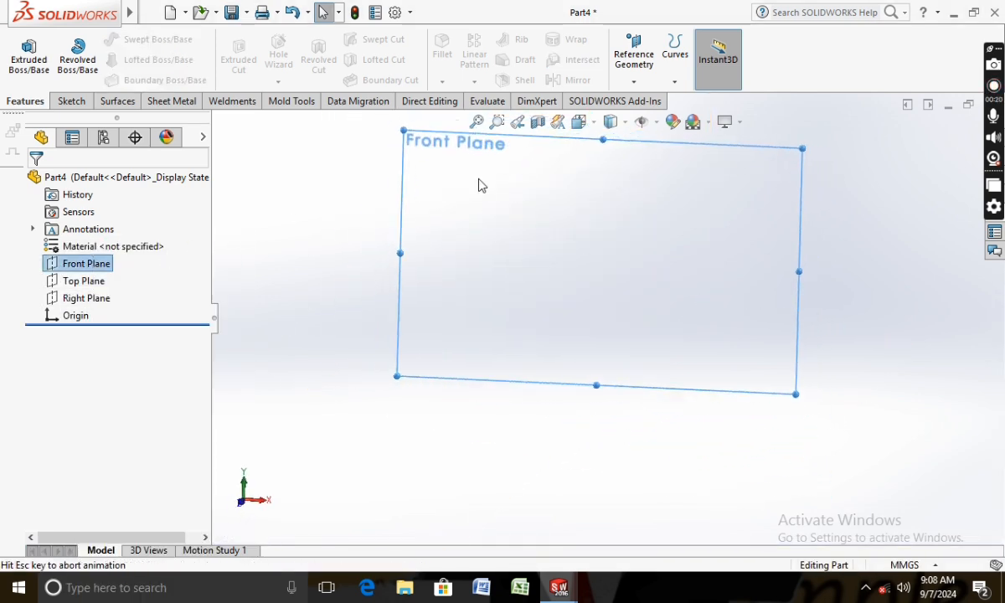
{"action": "left_click", "coordinate": [71, 101]}
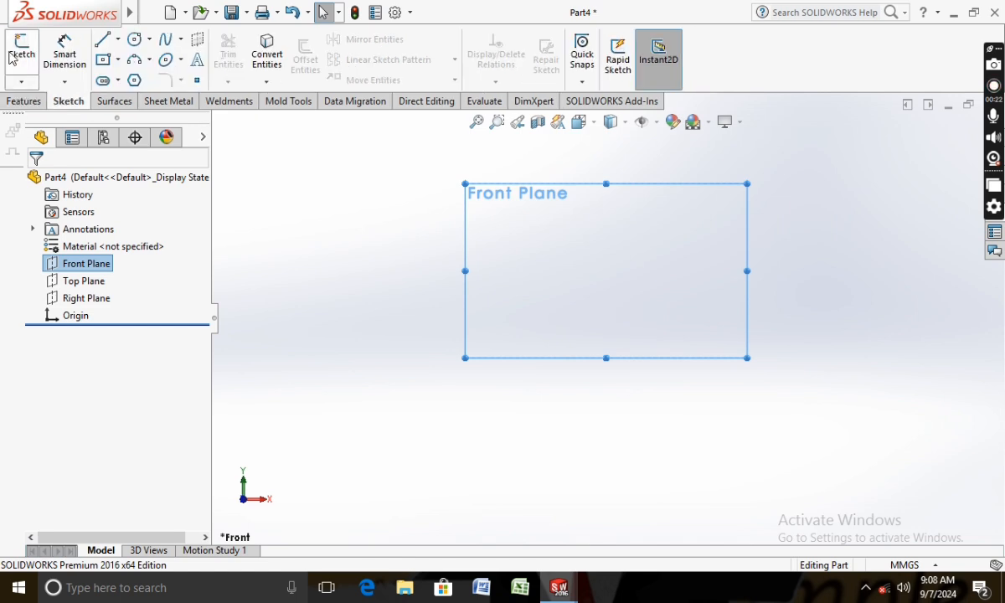
{"action": "left_click", "coordinate": [22, 50]}
- Sketch a horizontal midpoint line centred on the origin, extending about 39 mm to each side
{"action": "left_click", "coordinate": [103, 40]}
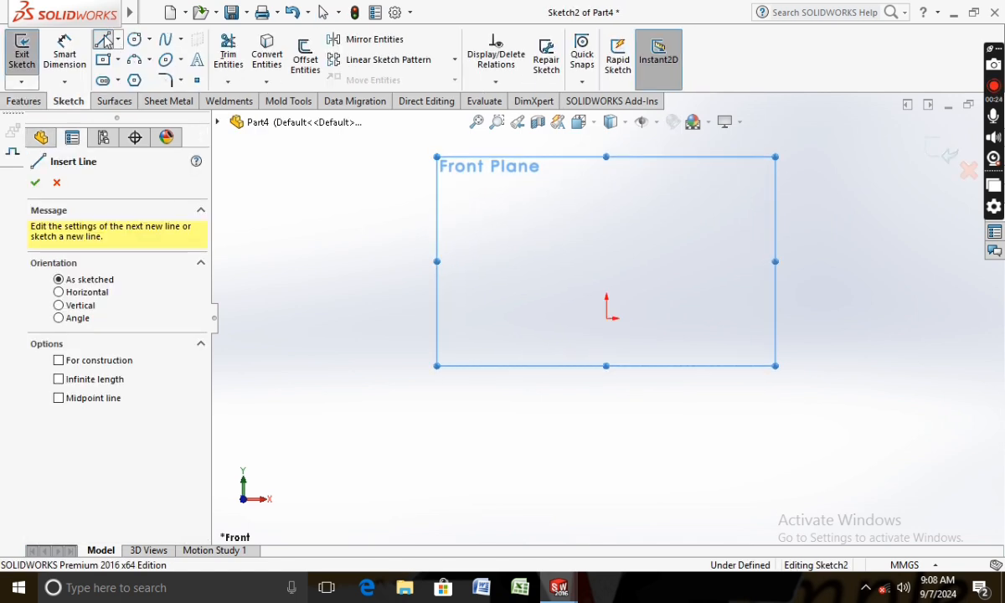
{"action": "left_click", "coordinate": [118, 40]}
{"action": "left_click", "coordinate": [138, 97]}
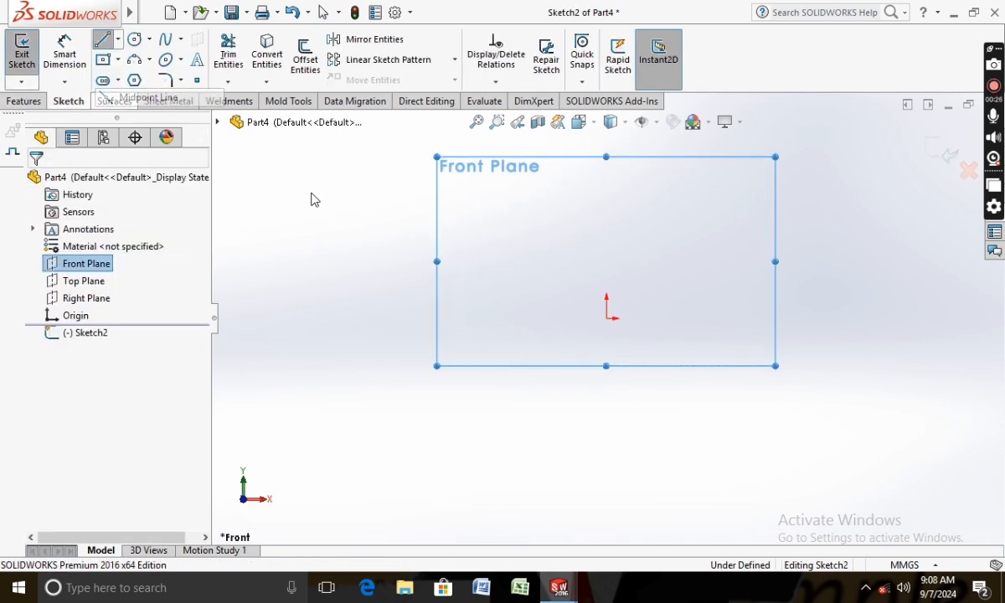
{"action": "left_click", "coordinate": [606, 318]}
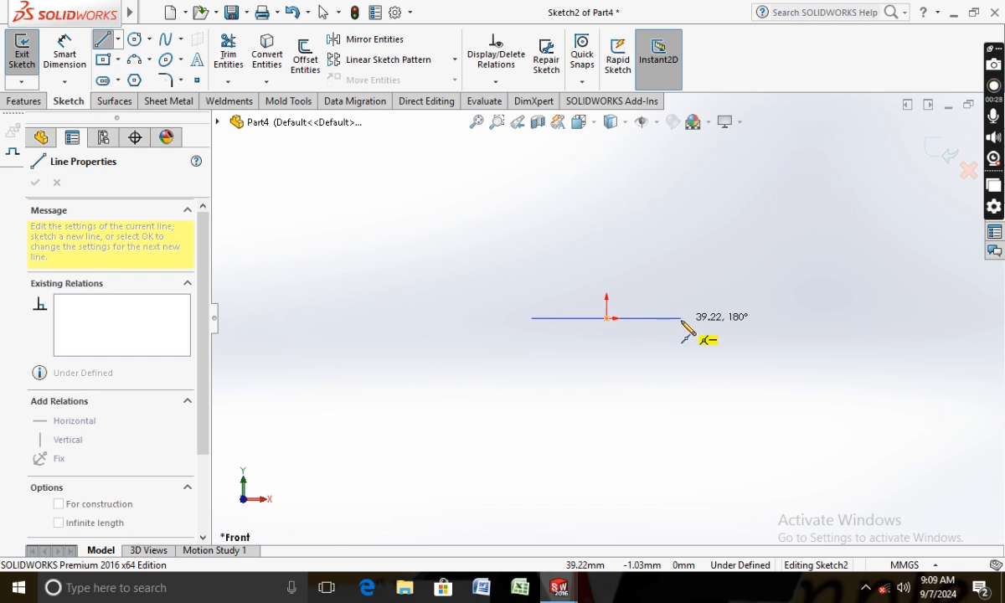
{"action": "left_click", "coordinate": [681, 319]}
- Sketch connected lines from the base line's ends to close a T-shaped profile, about 124 mm wide across its upper edge
{"action": "left_click", "coordinate": [681, 188]}
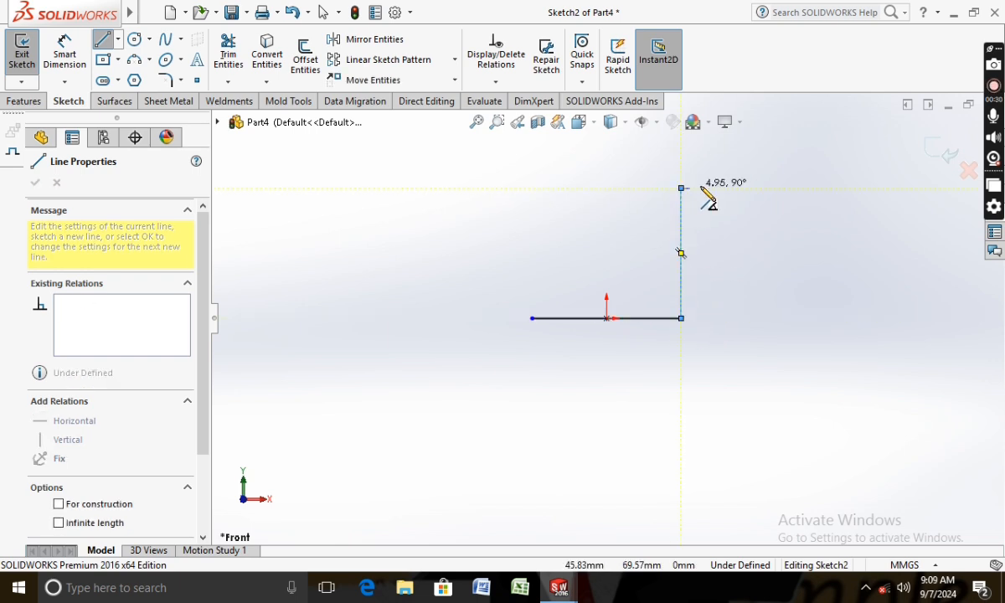
{"action": "left_click", "coordinate": [721, 145]}
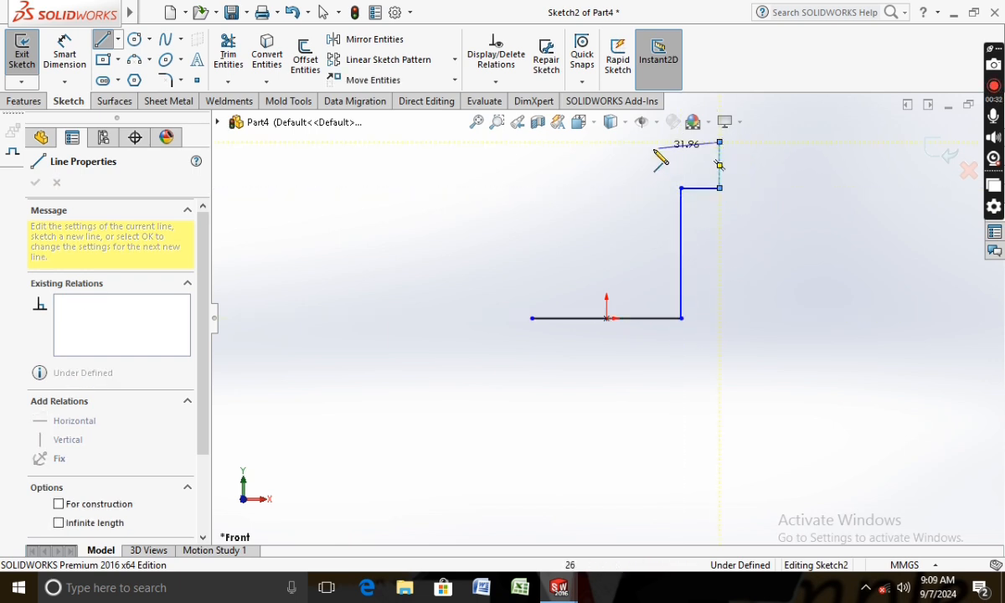
{"action": "left_click", "coordinate": [485, 142]}
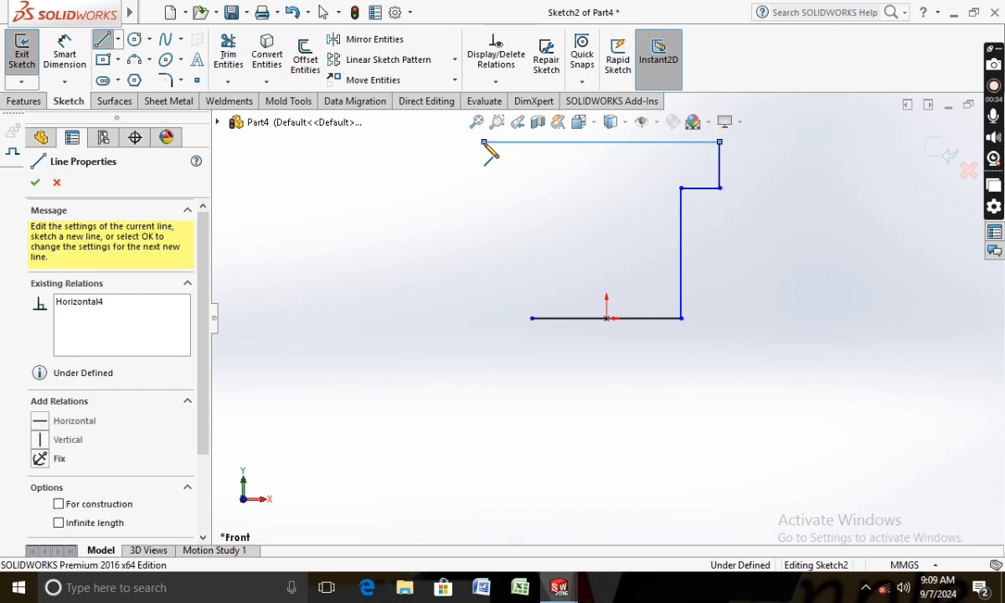
{"action": "left_click", "coordinate": [484, 188]}
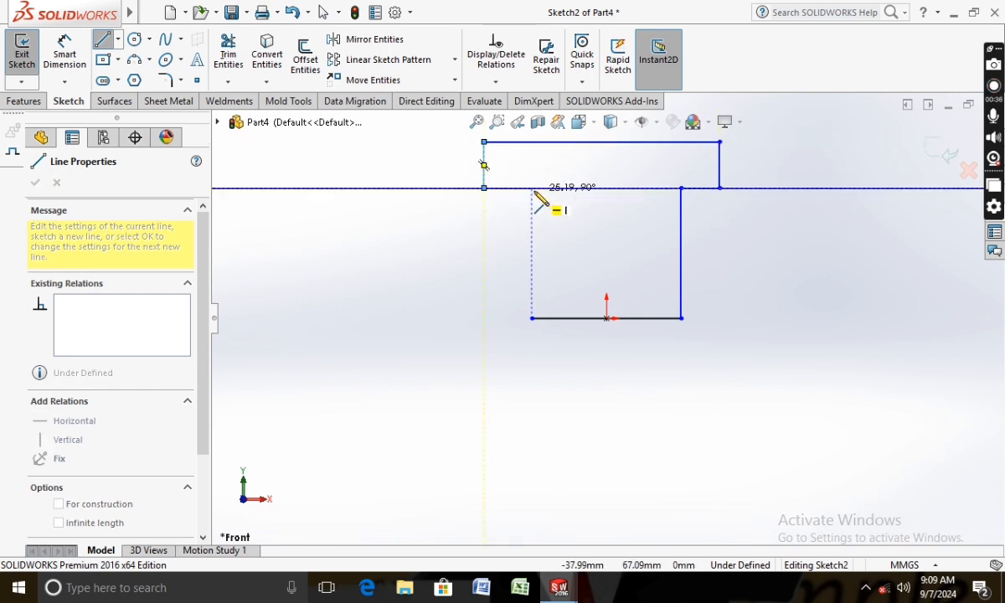
{"action": "left_click", "coordinate": [531, 187]}
{"action": "left_click", "coordinate": [531, 319]}
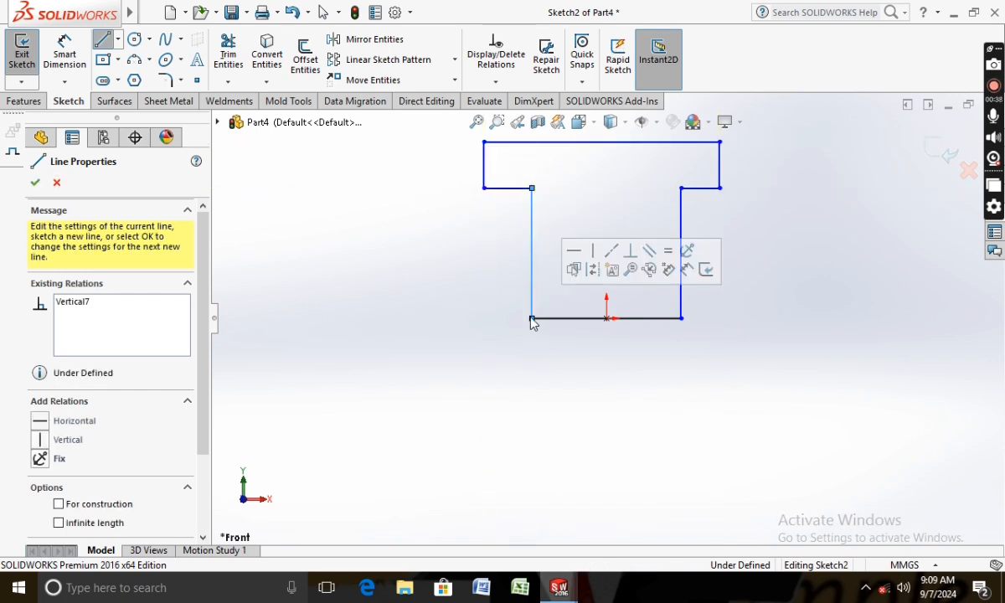
{"action": "key", "text": "Escape"}
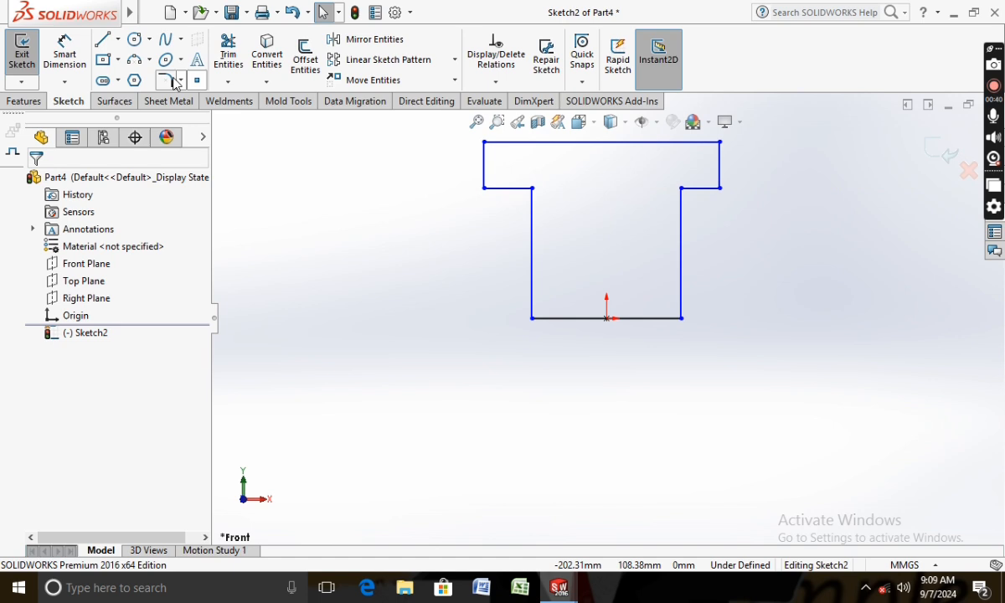
{"action": "left_click", "coordinate": [119, 40]}
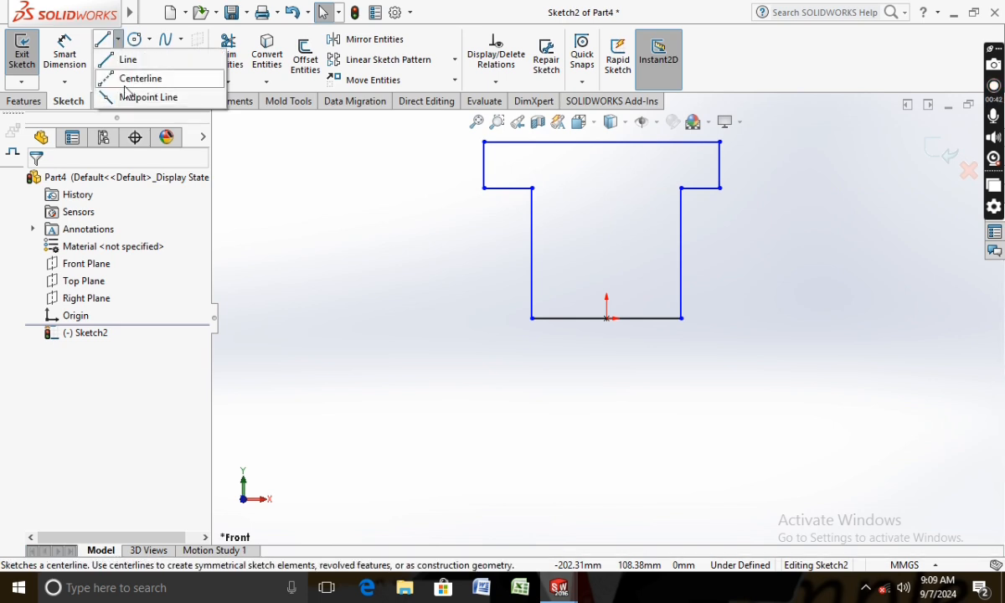
{"action": "left_click", "coordinate": [127, 78]}
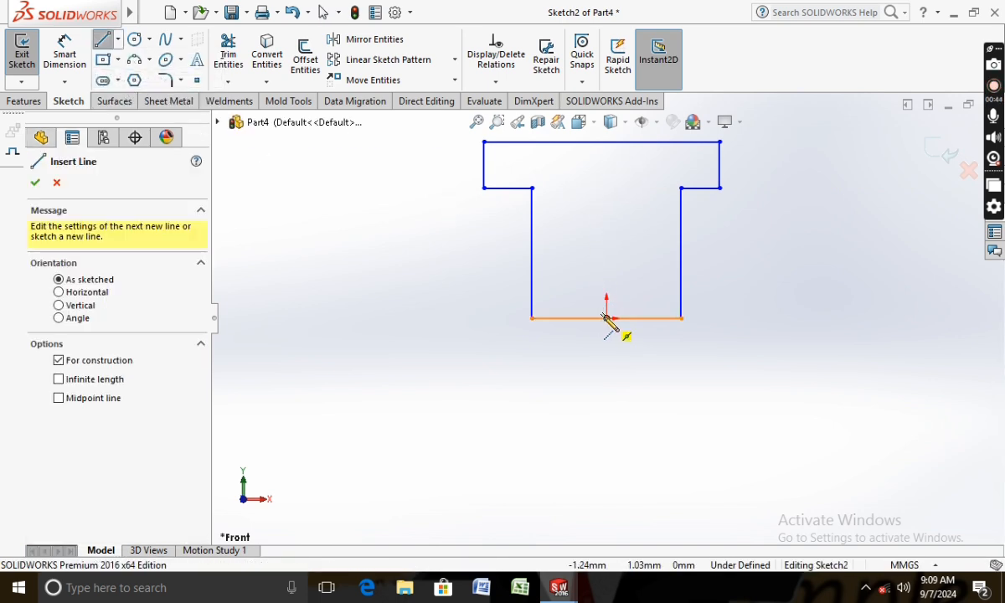
{"action": "left_click_drag", "start_coordinate": [606, 318], "coordinate": [607, 299]}
{"action": "key", "text": "Escape"}
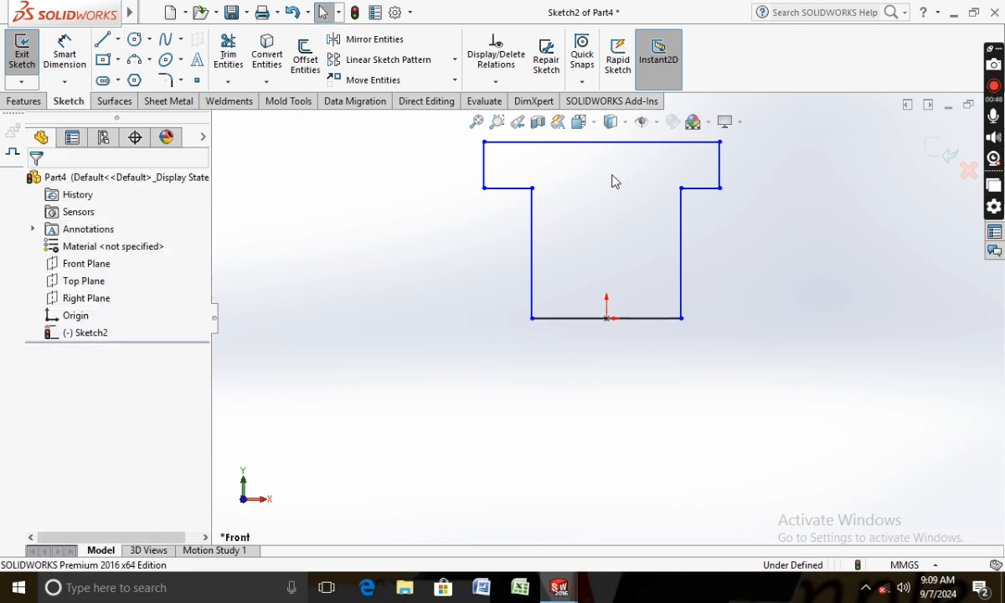
- Sketch a vertical centerline from the origin up to the T-profile's upper edge
{"action": "left_click", "coordinate": [102, 39]}
{"action": "left_click", "coordinate": [119, 40]}
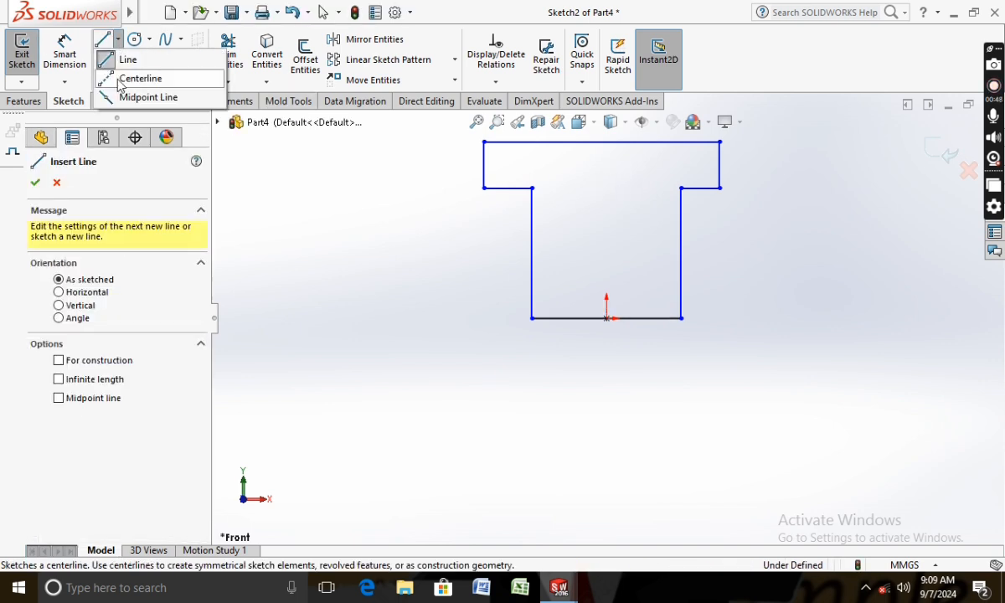
{"action": "left_click", "coordinate": [126, 77]}
{"action": "mouse_move", "coordinate": [606, 318]}
{"action": "left_mouse_down"}
{"action": "mouse_move", "coordinate": [624, 185]}
{"action": "mouse_move", "coordinate": [607, 142]}
{"action": "left_mouse_up"}
{"action": "key", "text": "Escape"}
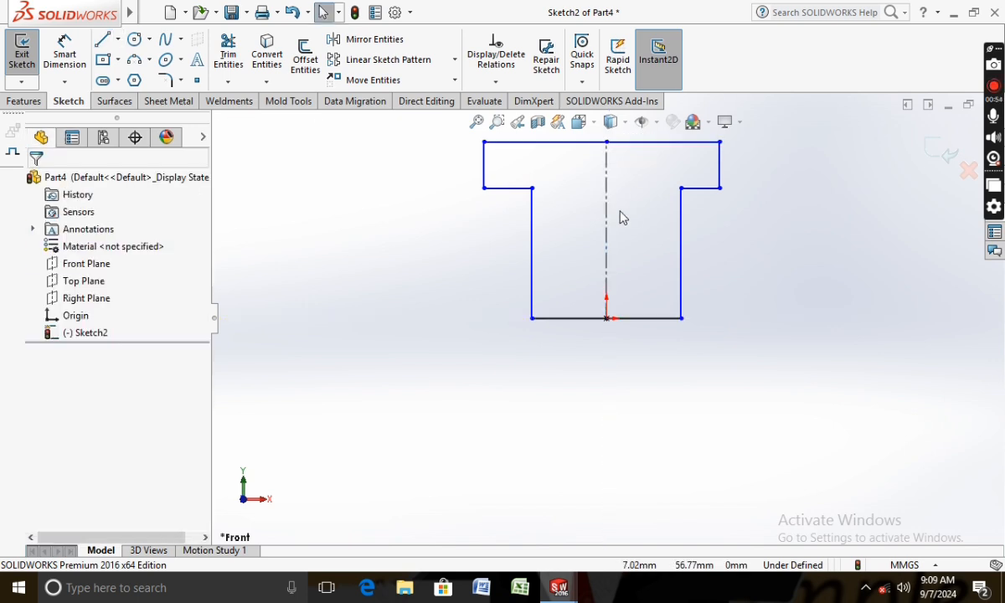
- Dimension the T-profile's upper horizontal edge at 65 mm
{"action": "scroll", "coordinate": [621, 211], "scroll_direction": "down", "scroll_amount": 3}
{"action": "scroll", "coordinate": [620, 211], "scroll_direction": "up", "scroll_amount": 3}
{"action": "left_click", "coordinate": [66, 51]}
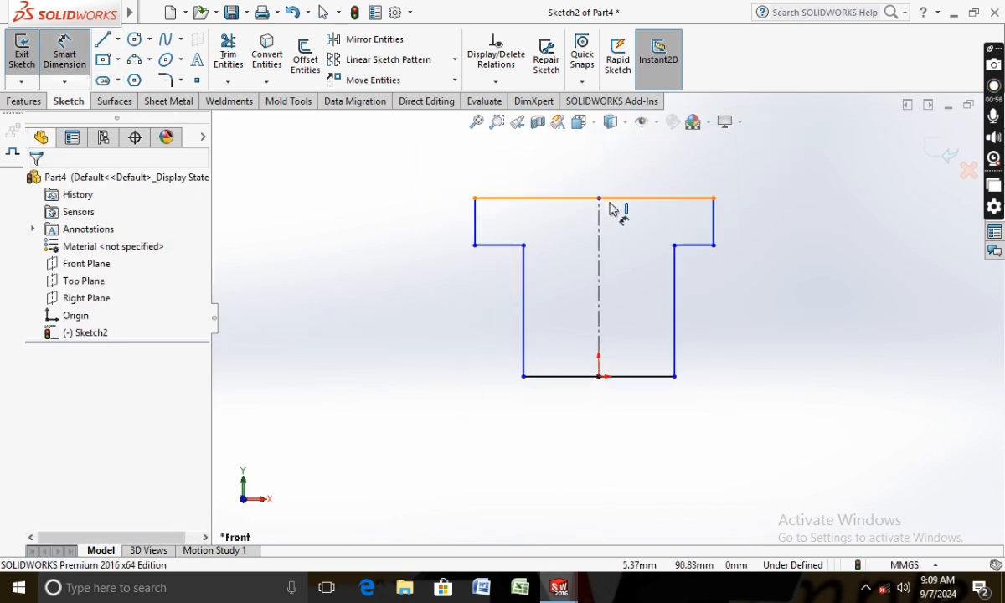
{"action": "left_click", "coordinate": [559, 206]}
{"action": "left_click", "coordinate": [596, 170]}
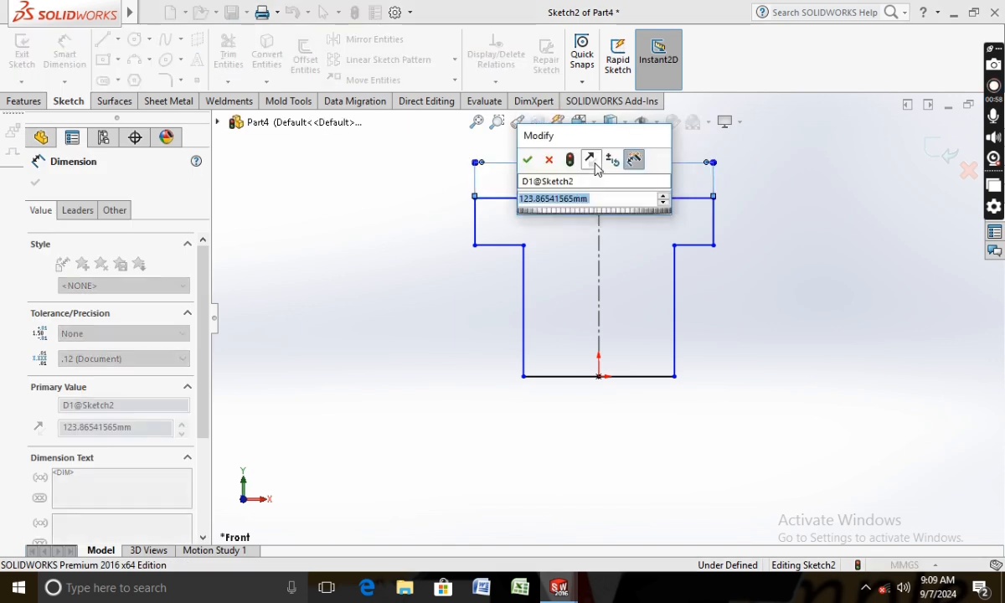
{"action": "type", "text": "65"}
{"action": "key", "text": "Return"}
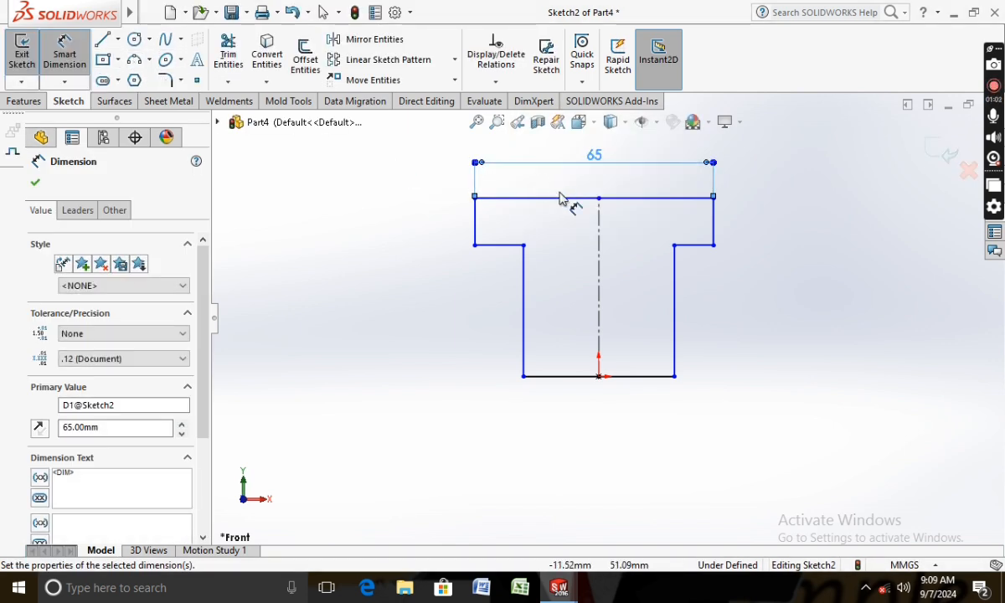
- Dimension the distance from the centerline's upper endpoint to the profile's upper-left corner as 65/2 mm
{"action": "left_click", "coordinate": [598, 199]}
{"action": "left_click", "coordinate": [475, 199]}
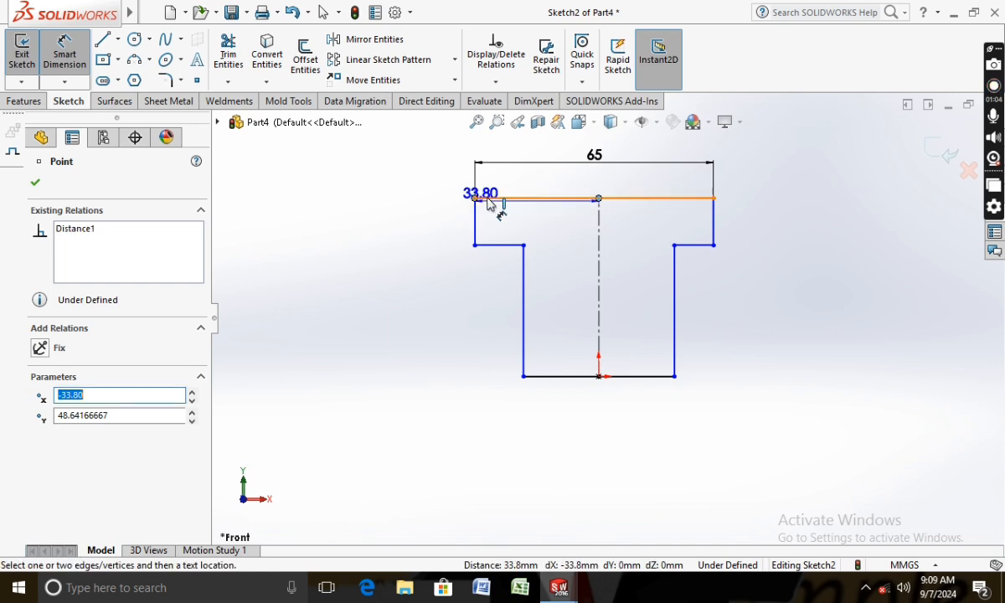
{"action": "left_click", "coordinate": [532, 186]}
{"action": "type", "text": "6"}
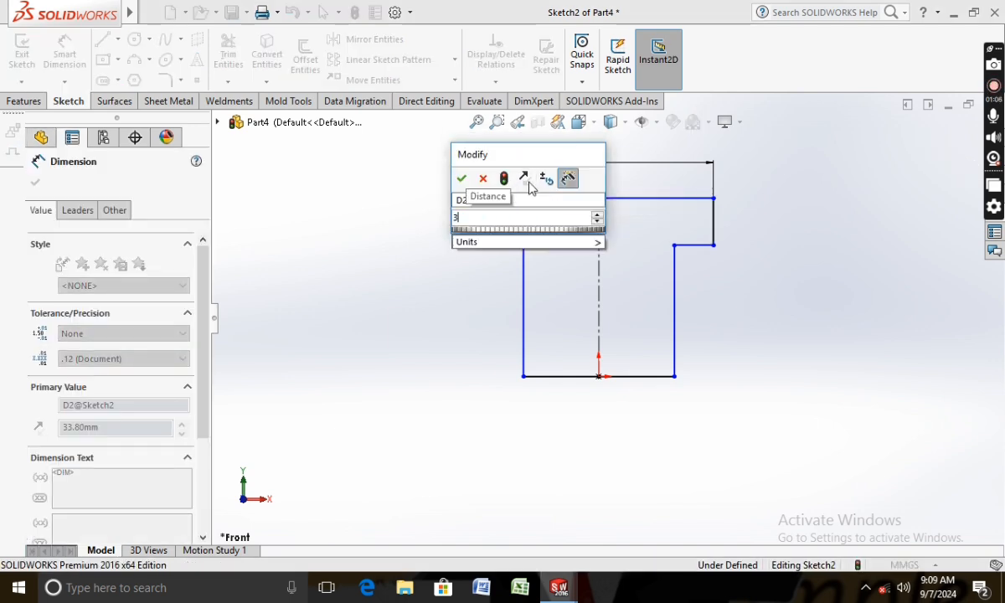
{"action": "type", "text": "5/2"}
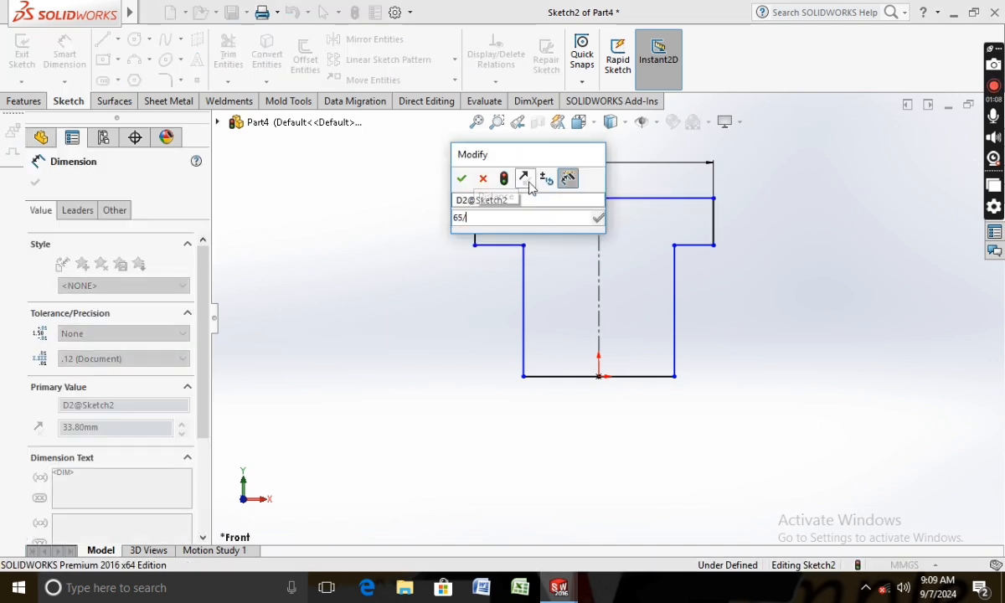
{"action": "key", "text": "Return"}
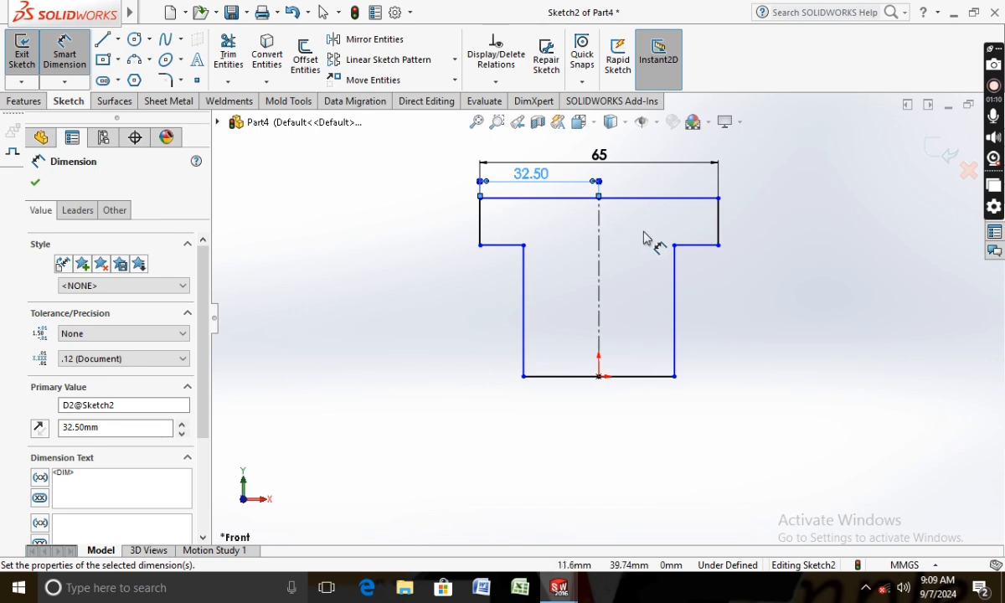
- Dimension the T-profile's lower horizontal edge at 50 mm
{"action": "left_click", "coordinate": [582, 384]}
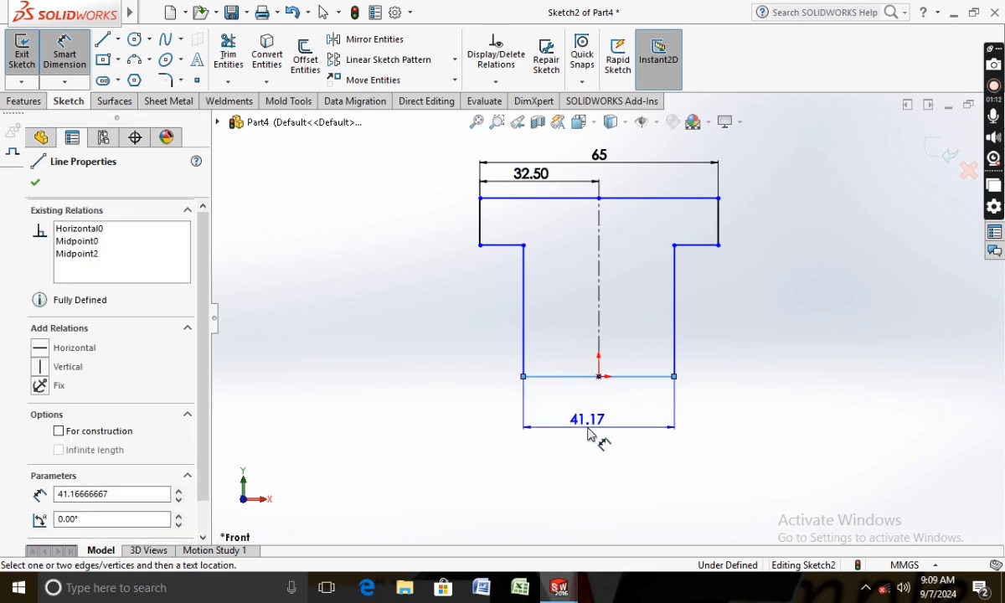
{"action": "left_click", "coordinate": [589, 435]}
{"action": "type", "text": "50"}
{"action": "key", "text": "Return"}
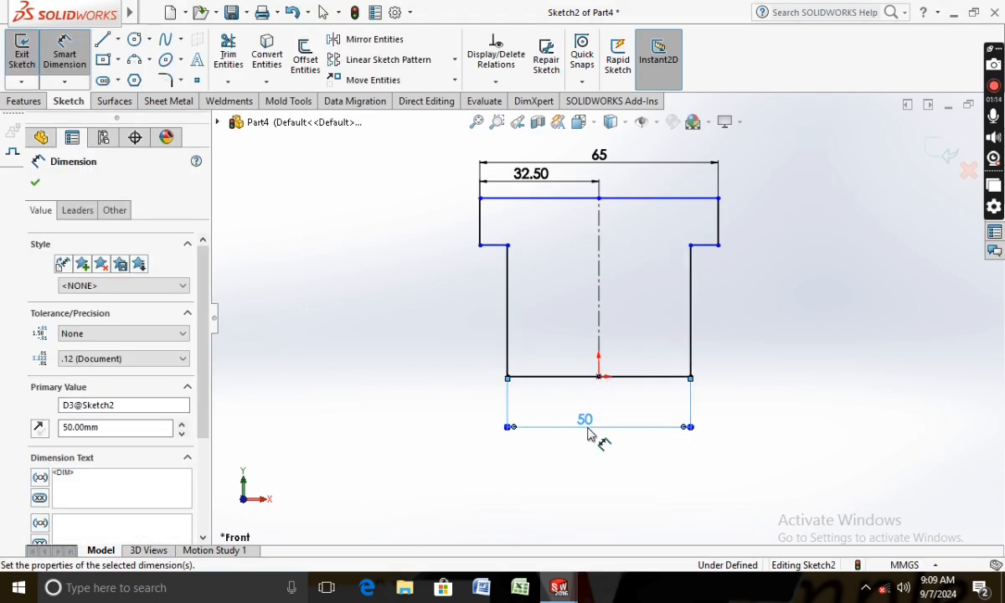
- Dimension the short vertical edges on both sides of the T-profile's head at 10 mm each
{"action": "left_click", "coordinate": [718, 228]}
{"action": "left_click", "coordinate": [766, 232]}
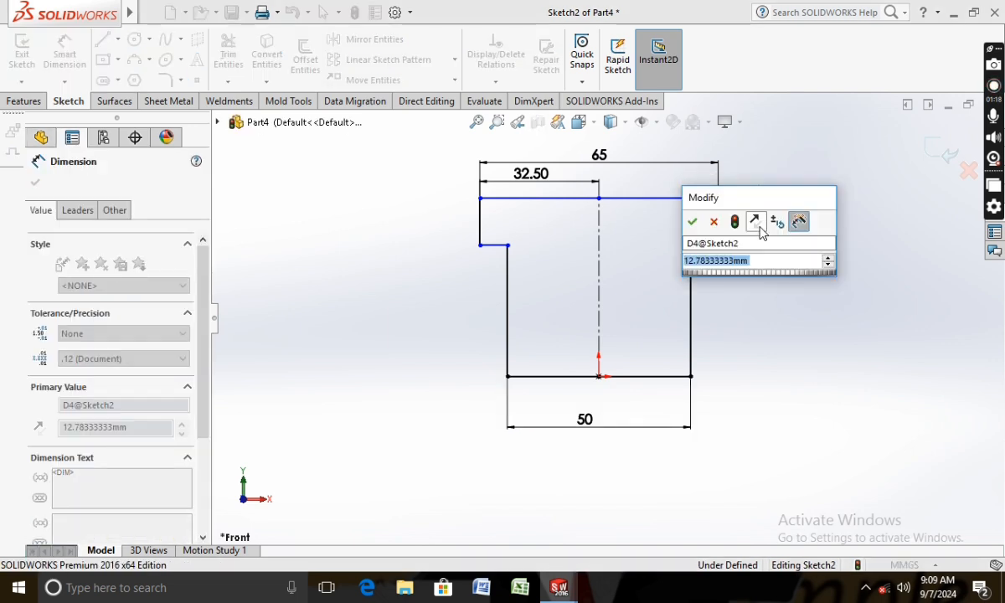
{"action": "type", "text": "10"}
{"action": "key", "text": "Return"}
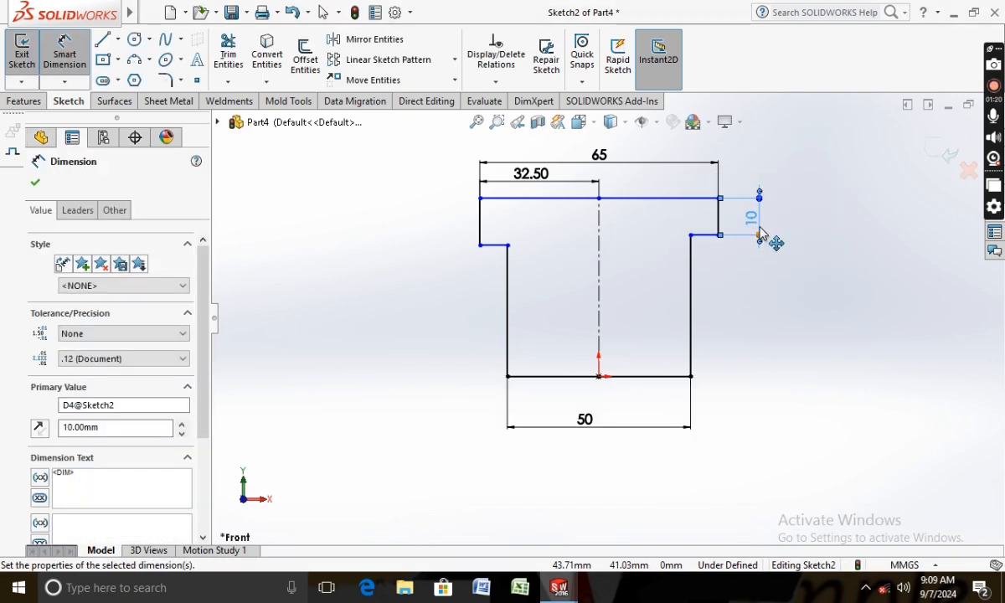
{"action": "left_click", "coordinate": [479, 230]}
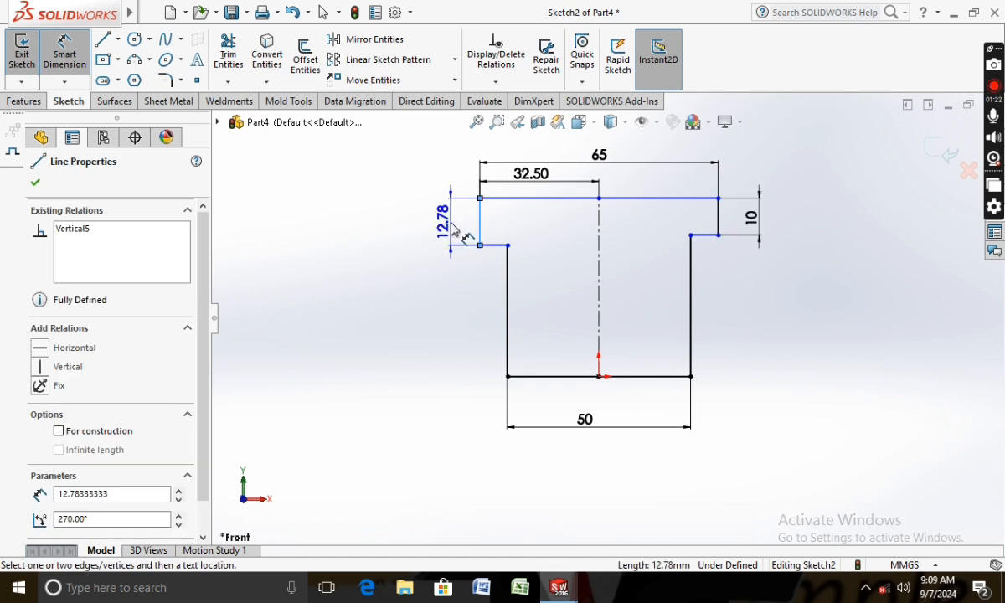
{"action": "left_click", "coordinate": [453, 226]}
{"action": "type", "text": "10"}
{"action": "key", "text": "Return"}
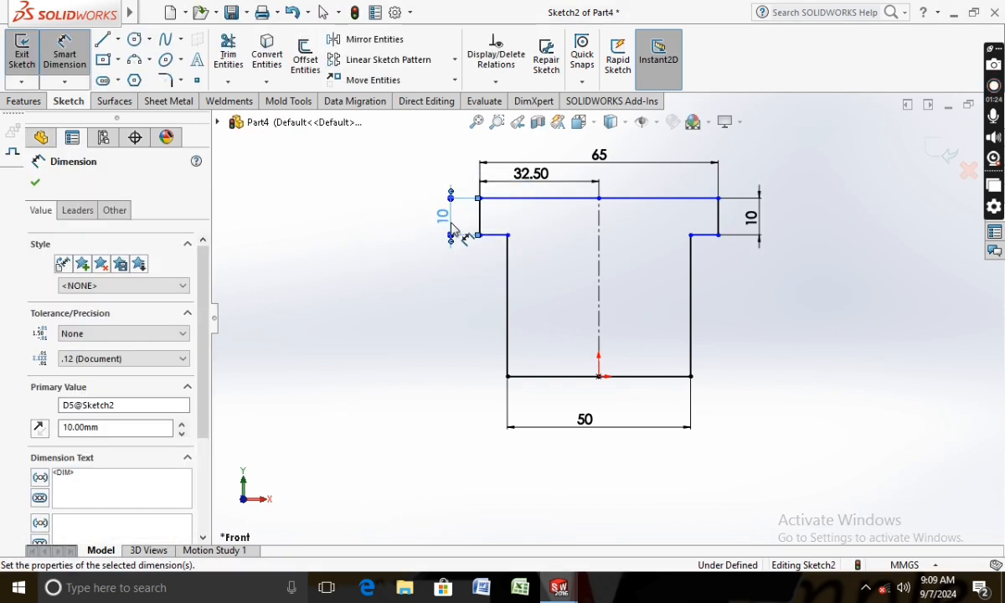
- Dimension the T-profile's overall height between its upper and lower horizontal edges at 60 mm
{"action": "left_click", "coordinate": [634, 198]}
{"action": "left_click", "coordinate": [667, 376]}
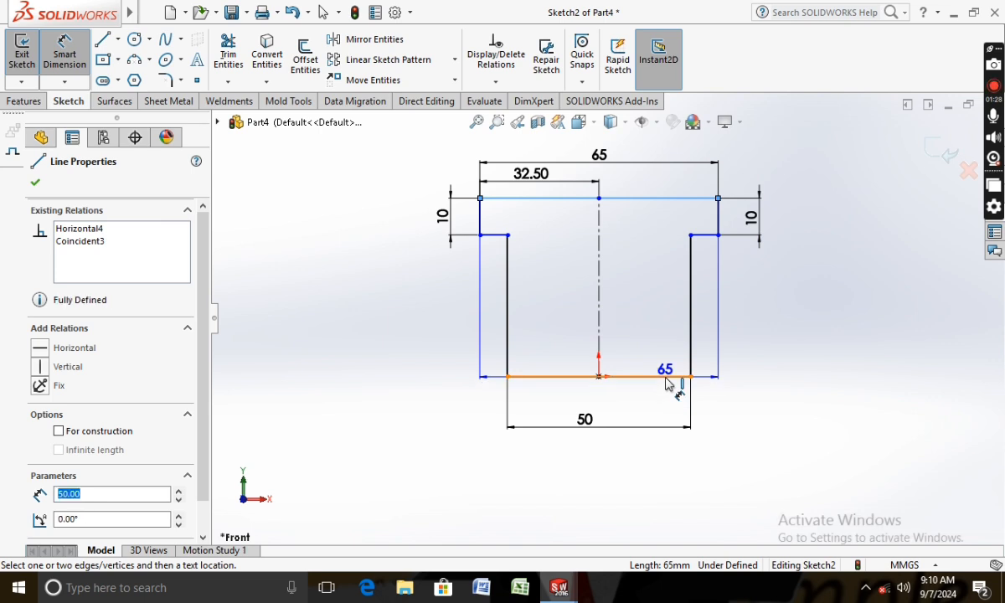
{"action": "left_click", "coordinate": [804, 318]}
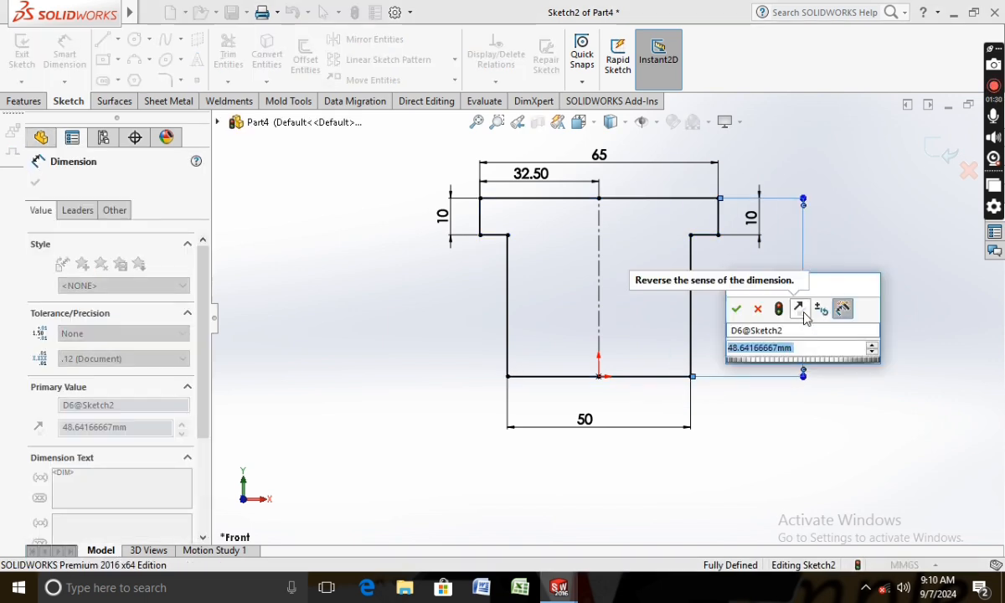
{"action": "type", "text": "60"}
{"action": "key", "text": "Return"}
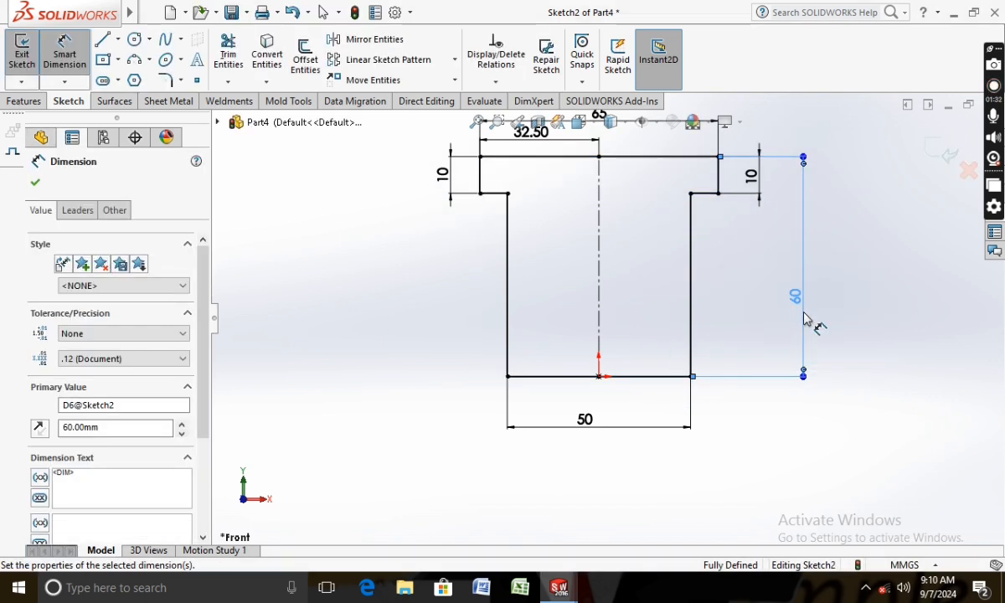
{"action": "left_click", "coordinate": [36, 184]}
- Extrude the T-profile as a solid boss with a Mid Plane end condition and a depth of 25 mm
{"action": "left_click", "coordinate": [25, 104]}
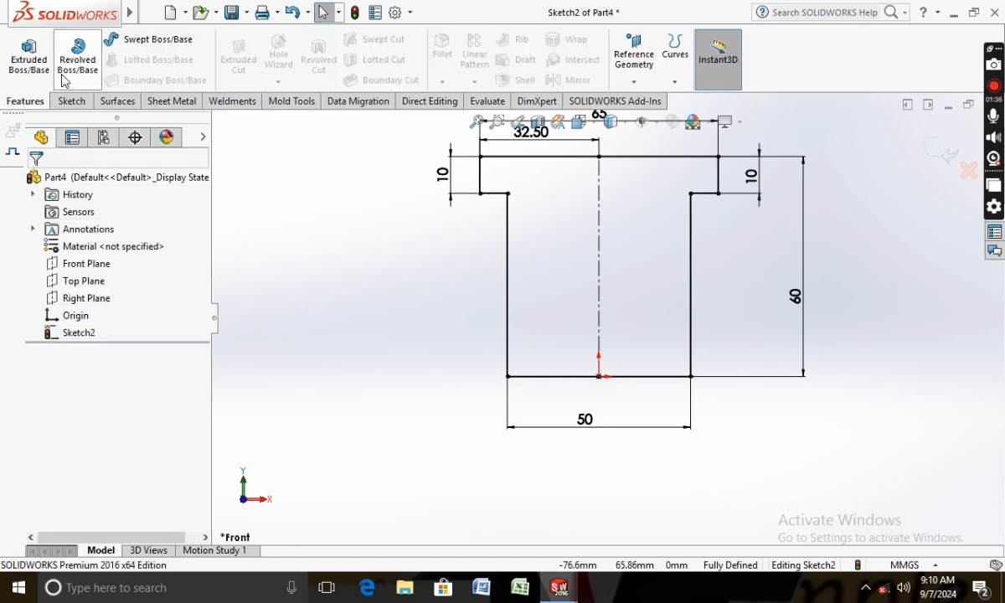
{"action": "left_click", "coordinate": [37, 67]}
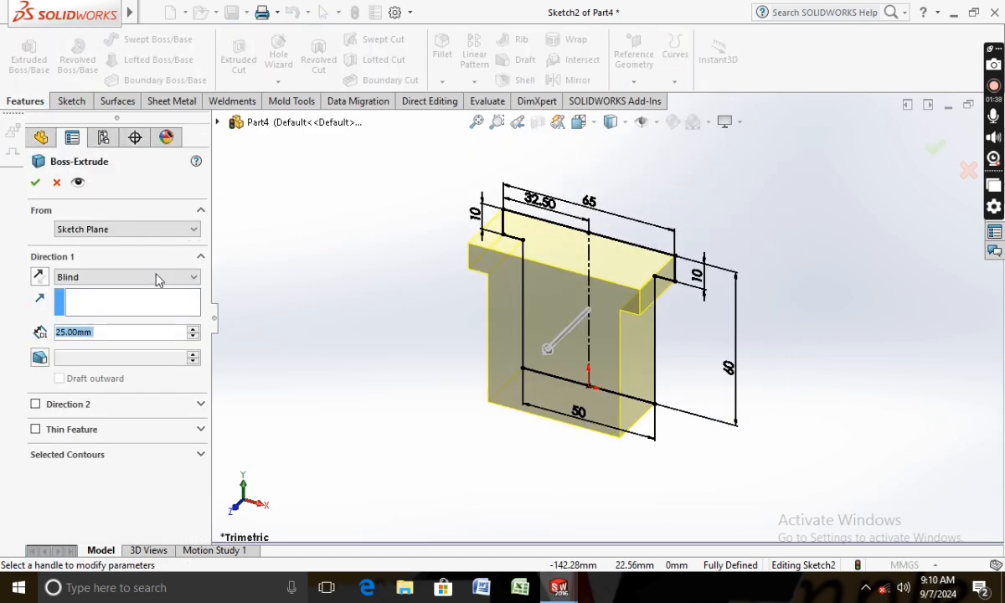
{"action": "left_click", "coordinate": [131, 277]}
{"action": "left_click", "coordinate": [126, 344]}
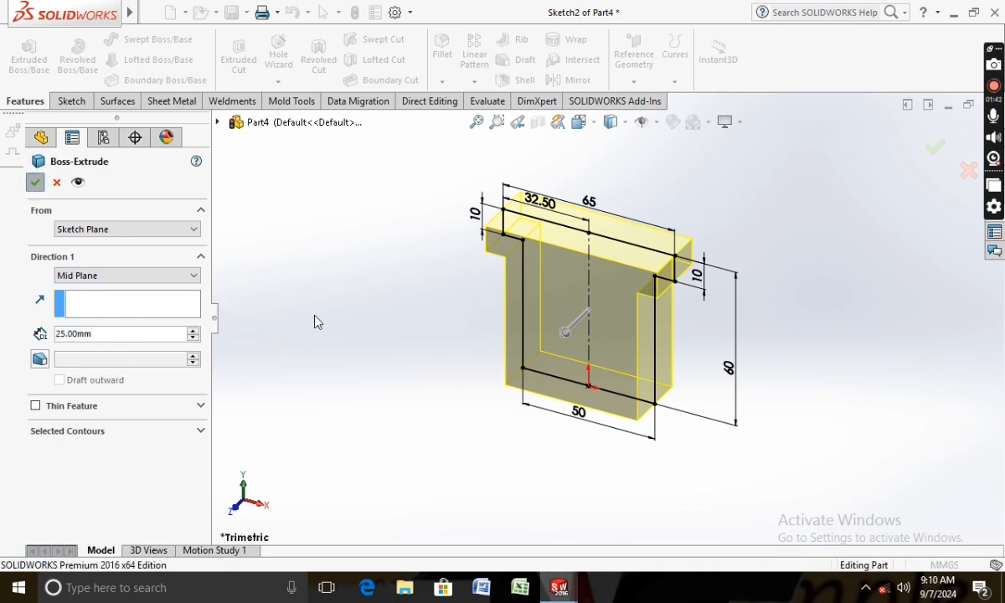
{"action": "key", "text": "Return"}
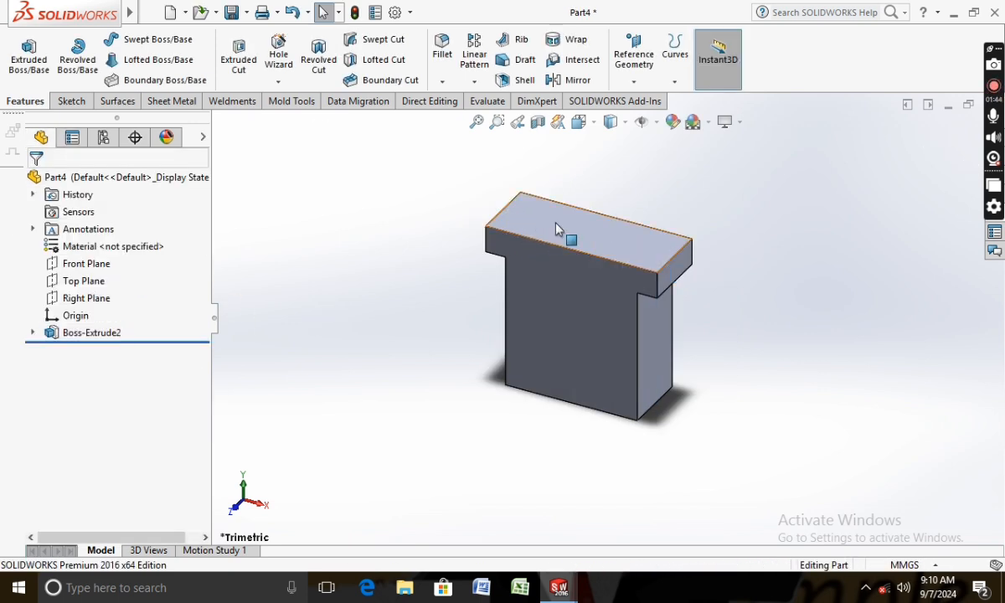
- Start a sketch on the T-body's top face and draw a center rectangle about 55 by 17 mm from the origin
{"action": "right_click", "coordinate": [559, 229]}
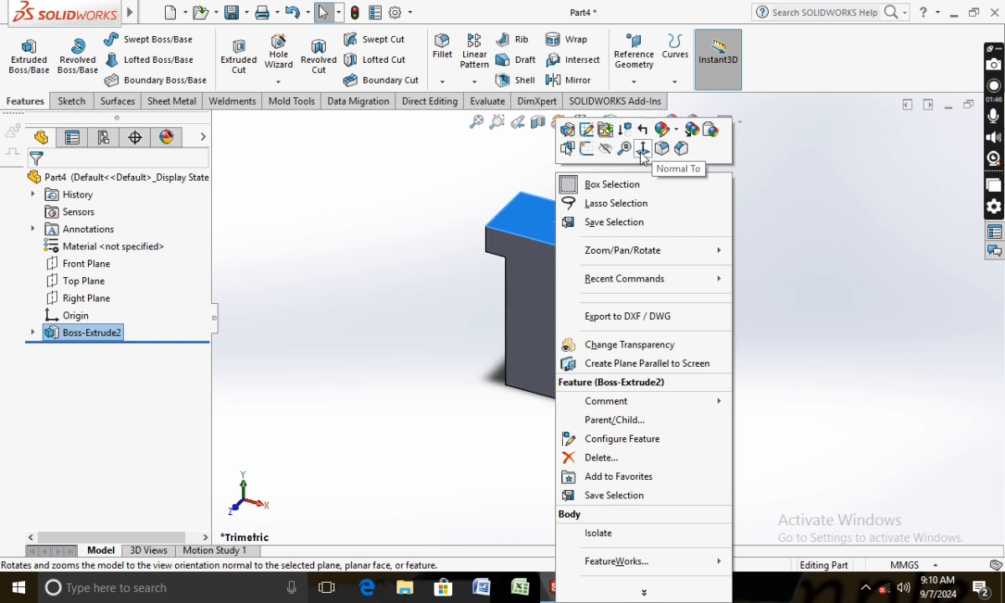
{"action": "left_click", "coordinate": [686, 86]}
{"action": "left_click", "coordinate": [72, 101]}
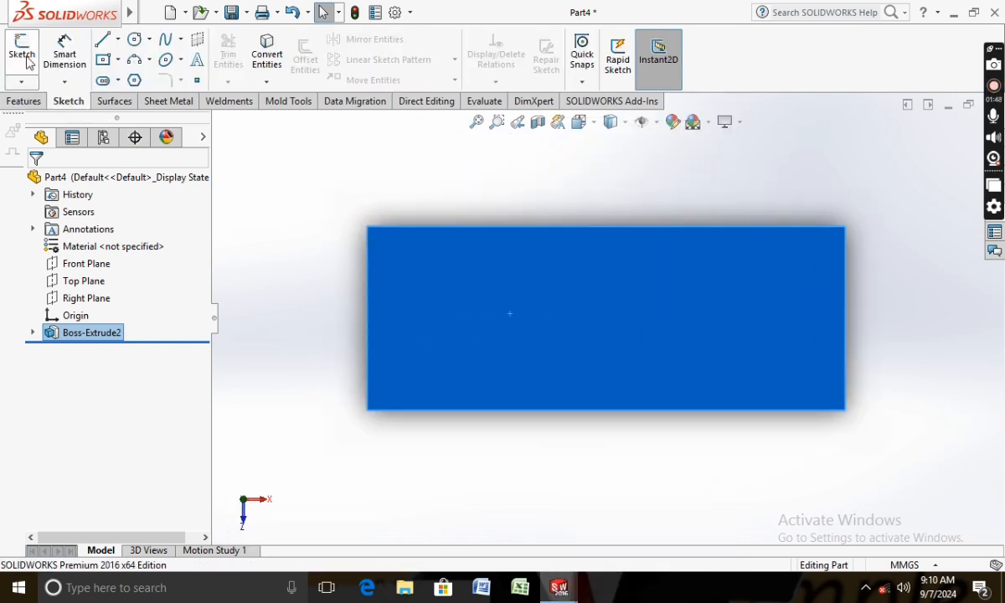
{"action": "left_click", "coordinate": [22, 52]}
{"action": "left_click", "coordinate": [103, 66]}
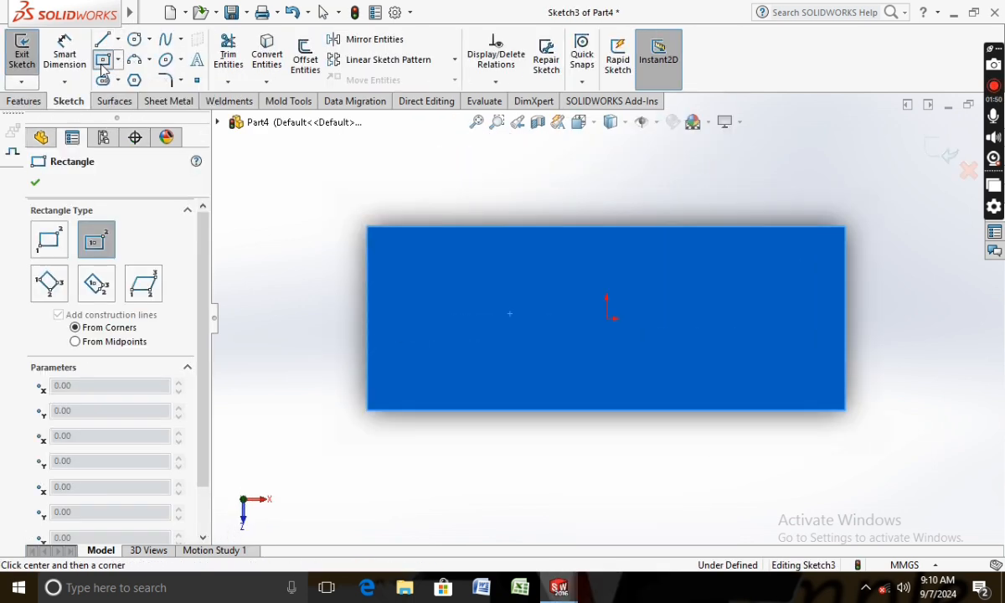
{"action": "left_click", "coordinate": [607, 319]}
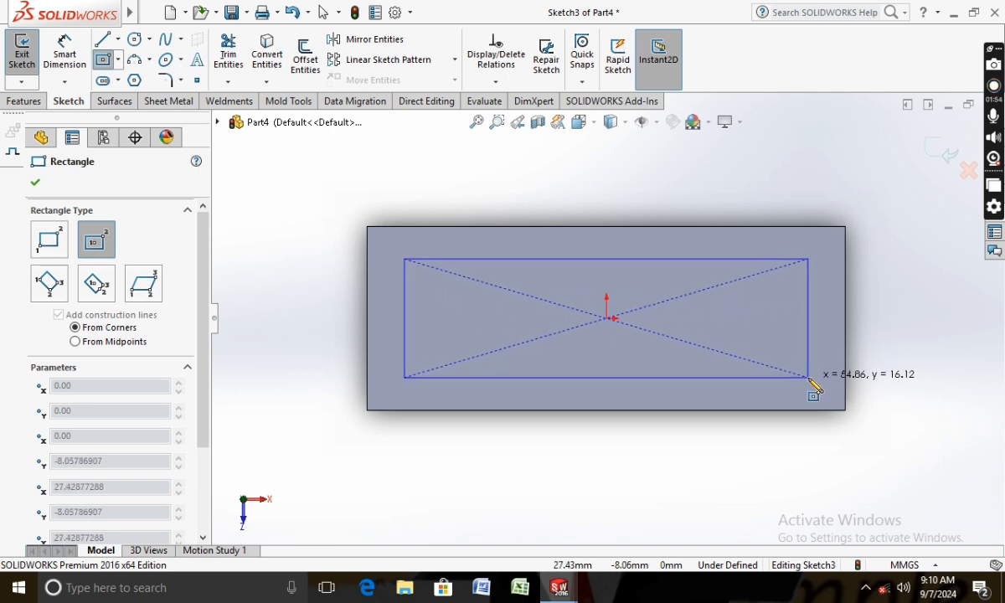
{"action": "left_click", "coordinate": [810, 381]}
- Dimension the center rectangle on the top face at 60 mm long and 20 mm wide
{"action": "left_click", "coordinate": [70, 59]}
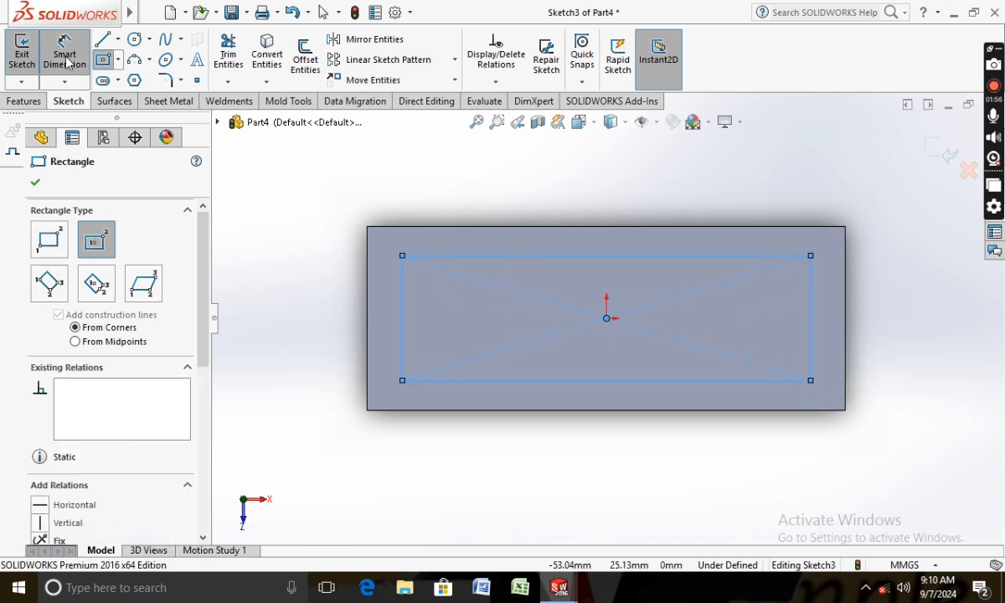
{"action": "left_click", "coordinate": [618, 382]}
{"action": "left_click", "coordinate": [624, 450]}
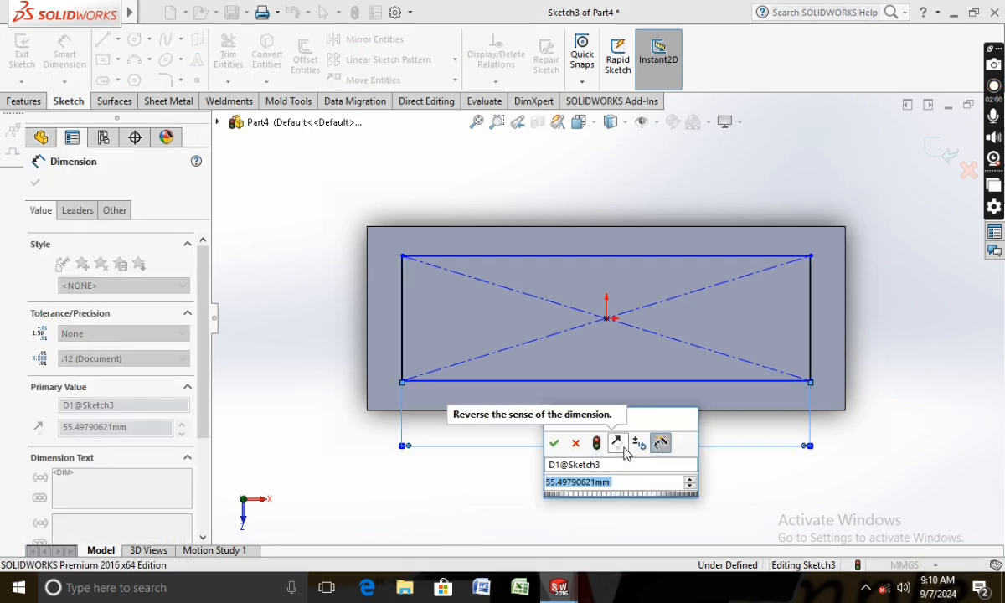
{"action": "type", "text": "60"}
{"action": "key", "text": "Return"}
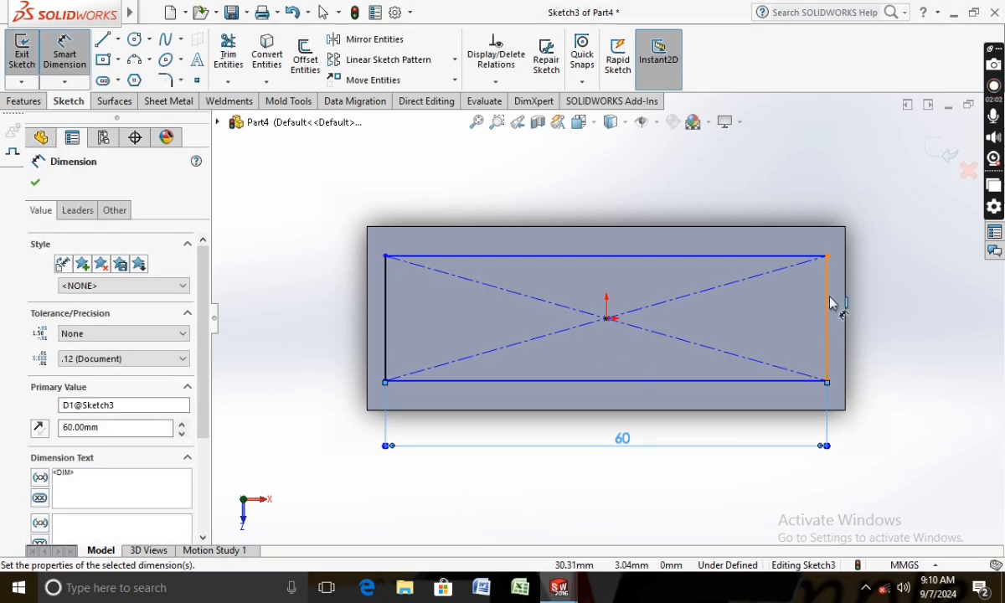
{"action": "left_click", "coordinate": [825, 325]}
{"action": "left_click", "coordinate": [875, 327]}
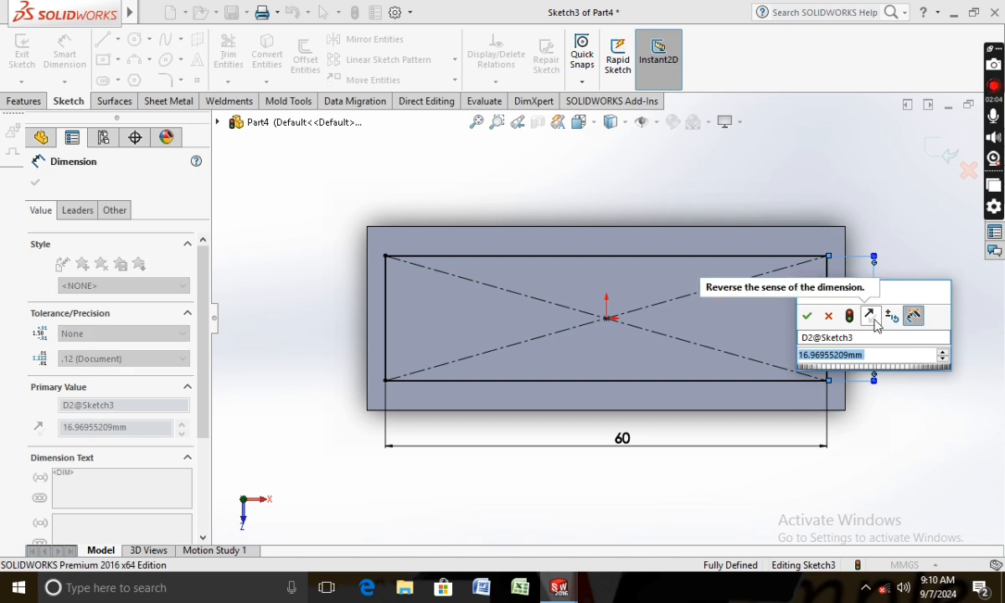
{"action": "type", "text": "20"}
{"action": "key", "text": "Return"}
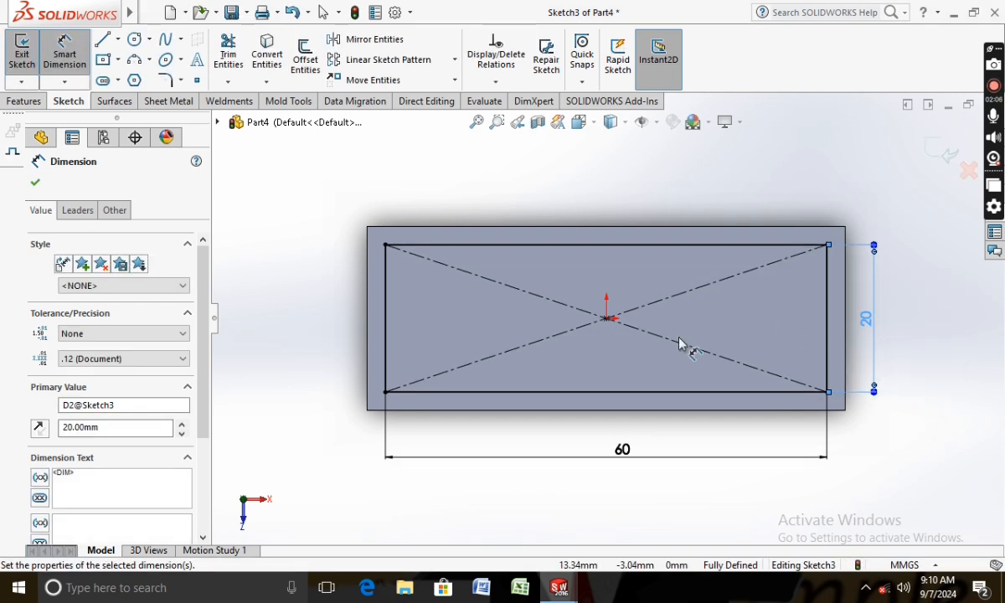
{"action": "left_click", "coordinate": [36, 185]}
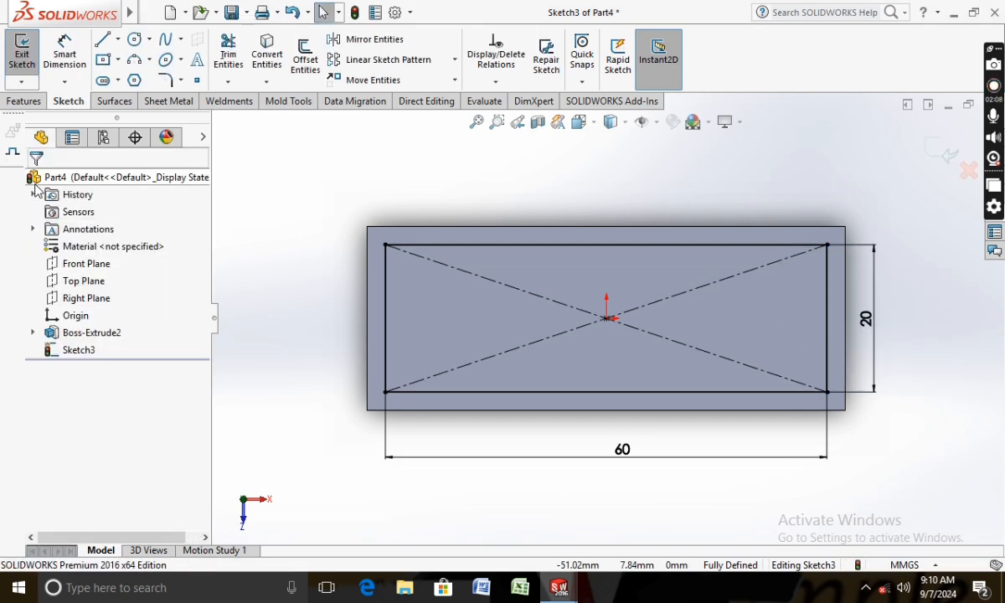
- Extrude the 60 by 20 mm rectangle upward from the top face with a blind depth of 5 mm, merging the result
{"action": "left_click", "coordinate": [12, 101]}
{"action": "left_click", "coordinate": [24, 59]}
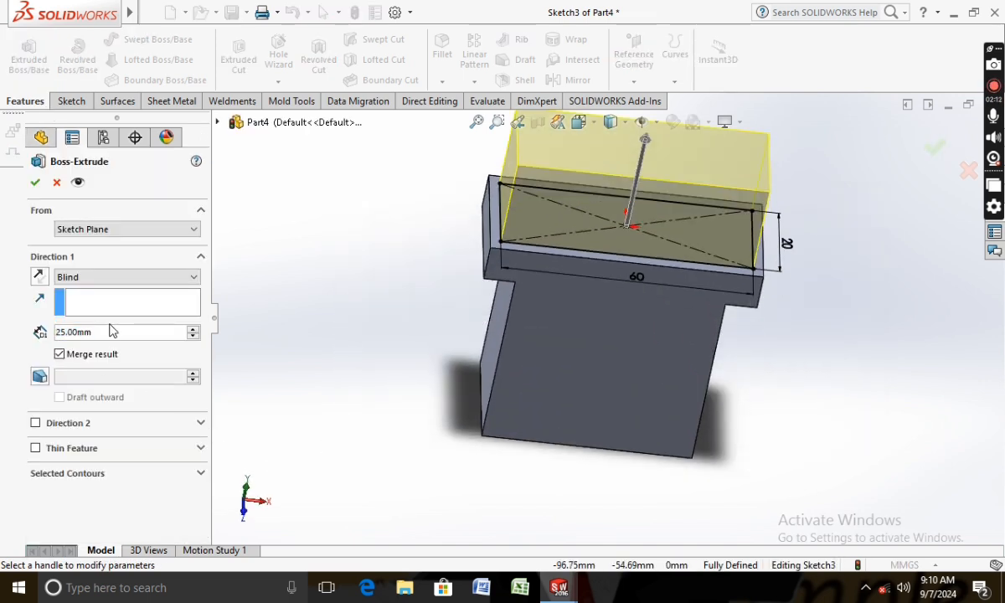
{"action": "type", "text": "1"}
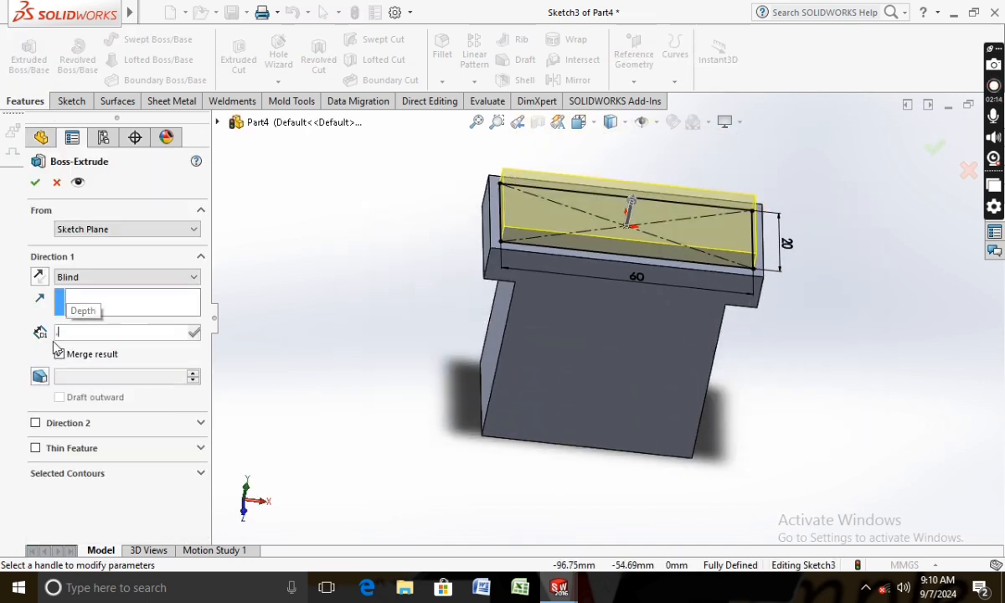
{"action": "key", "text": "BackSpace"}
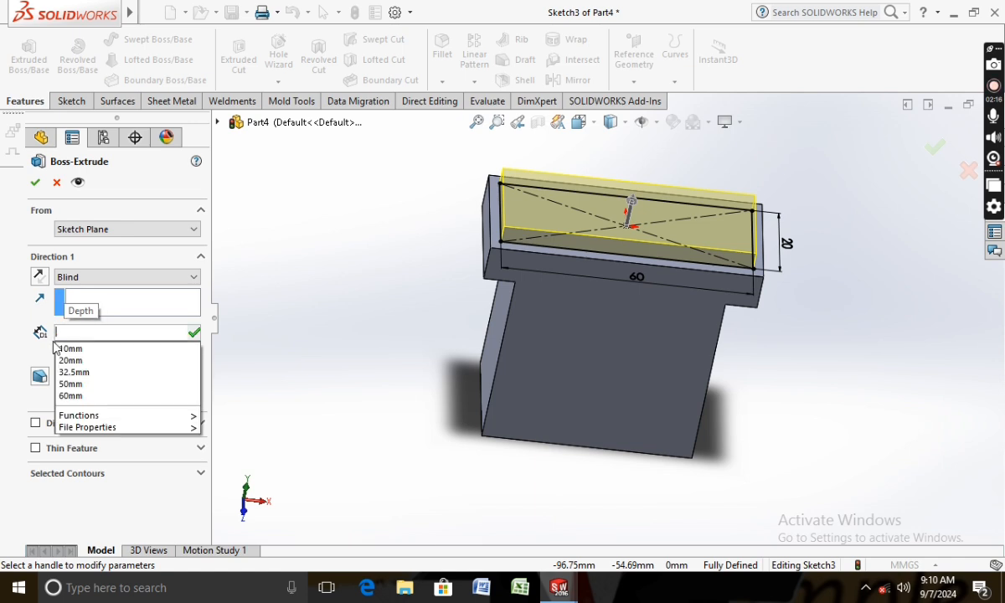
{"action": "type", "text": "5"}
{"action": "key", "text": "Return"}
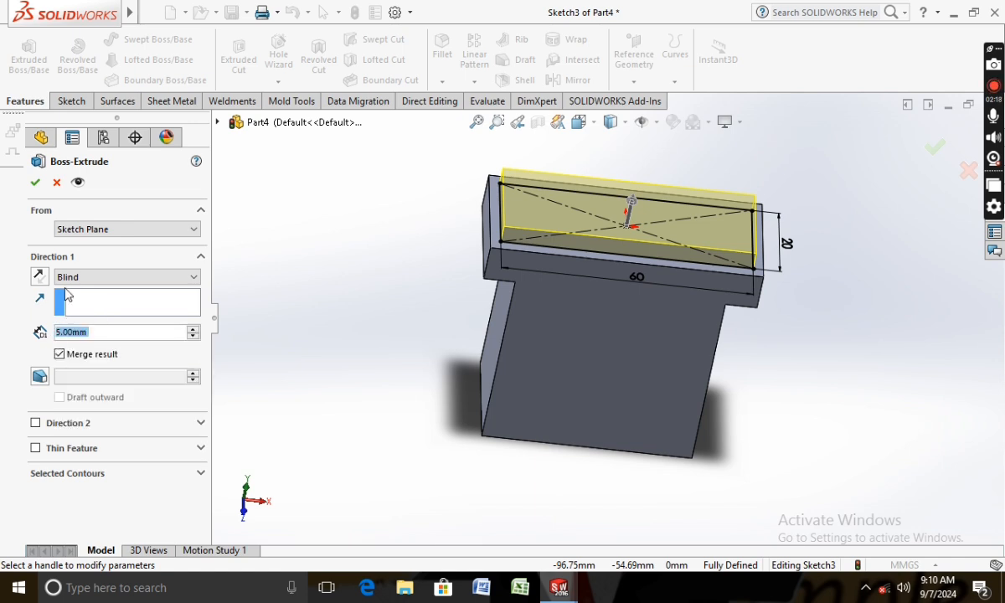
{"action": "left_click", "coordinate": [35, 184]}
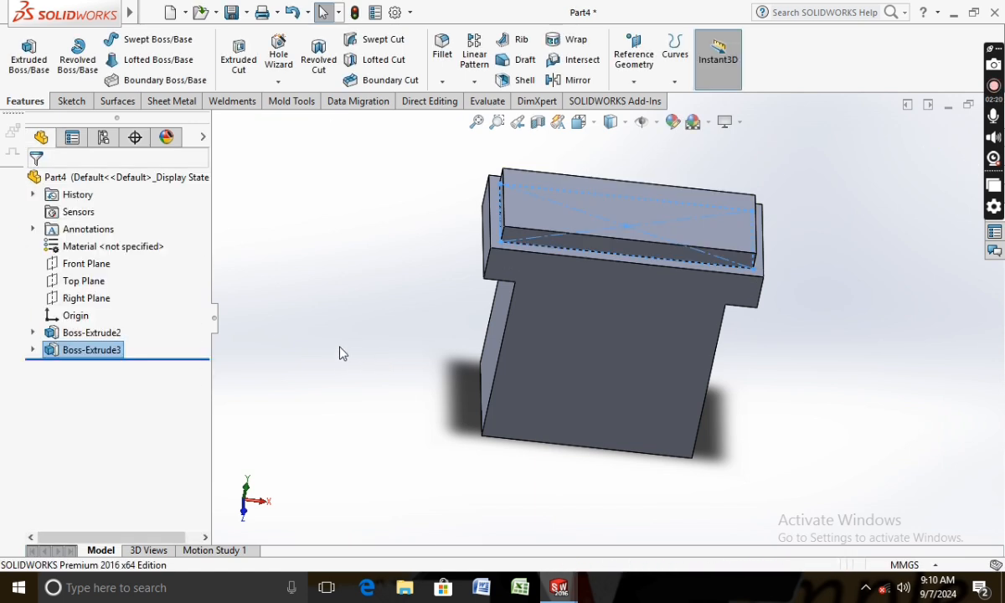
- Examine the short end face of the raised rectangular block in a view normal to it
{"action": "middle_click_drag", "start_coordinate": [369, 335], "coordinate": [323, 348]}
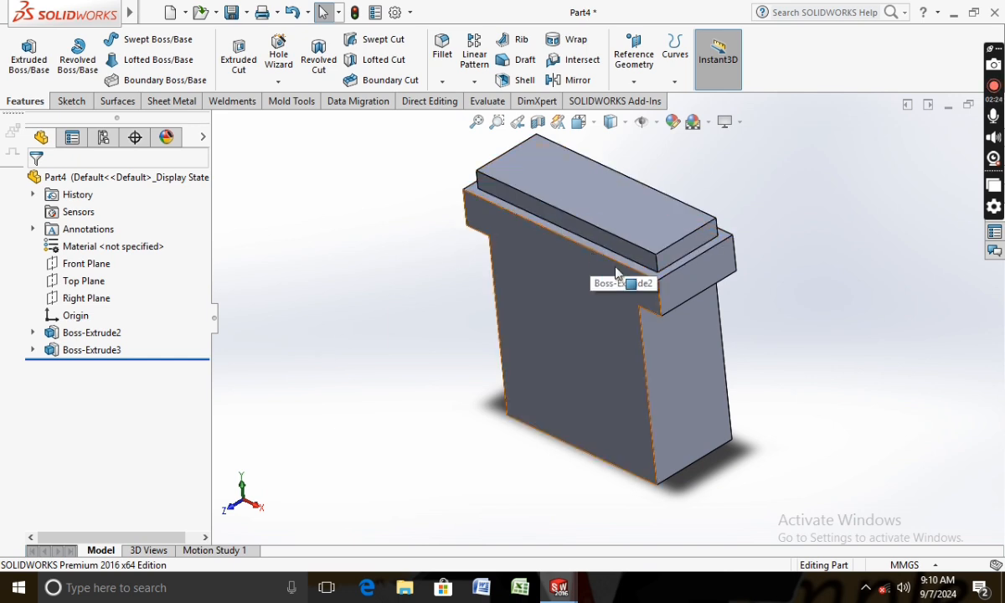
{"action": "scroll", "coordinate": [616, 273], "scroll_direction": "down", "scroll_amount": 3}
{"action": "left_click", "coordinate": [686, 249]}
{"action": "right_click", "coordinate": [686, 249]}
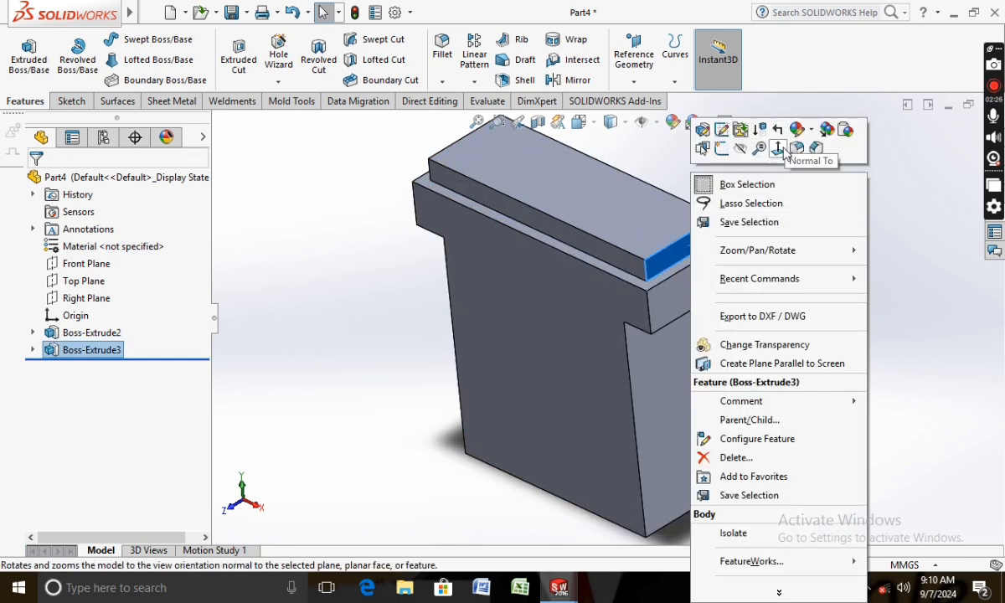
{"action": "left_click", "coordinate": [778, 149]}
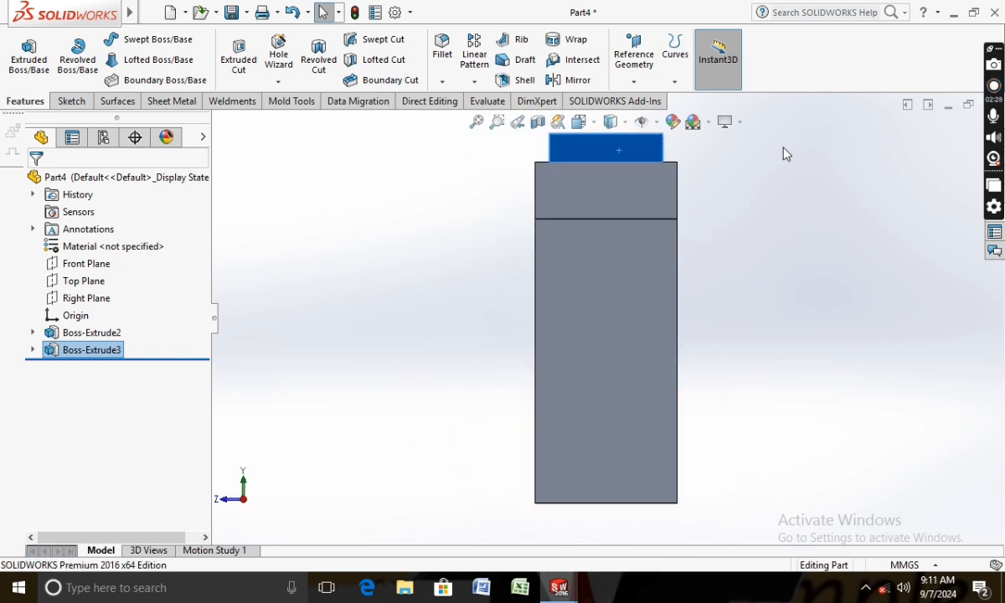
{"action": "scroll", "coordinate": [604, 206], "scroll_direction": "up", "scroll_amount": 2}
{"action": "scroll", "coordinate": [604, 215], "scroll_direction": "down", "scroll_amount": 3}
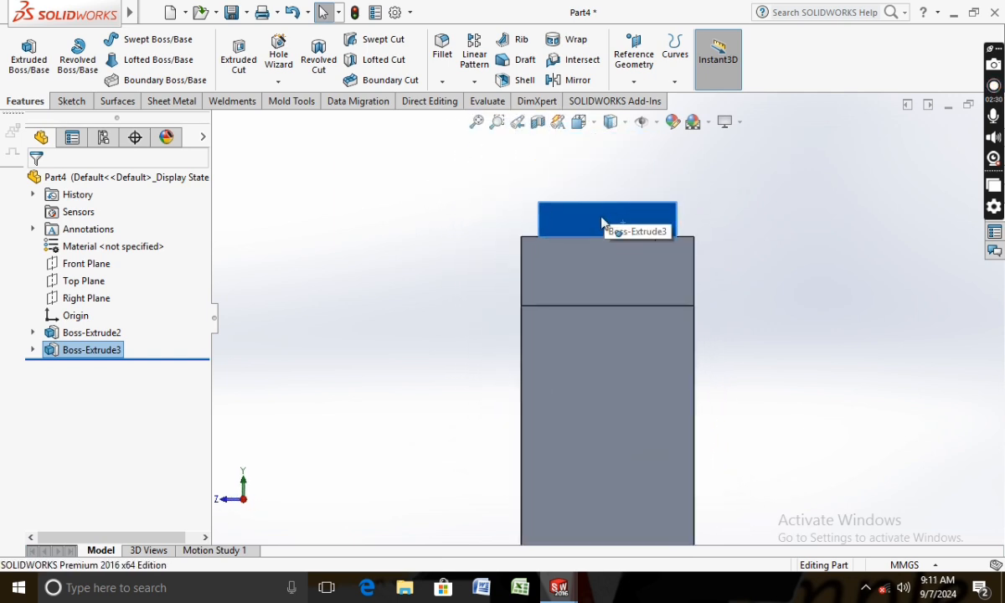
{"action": "left_click", "coordinate": [353, 233]}
- Shell the body with a 2 mm wall thickness, removing the top face of the raised block
{"action": "middle_click_drag", "start_coordinate": [353, 234], "coordinate": [463, 474]}
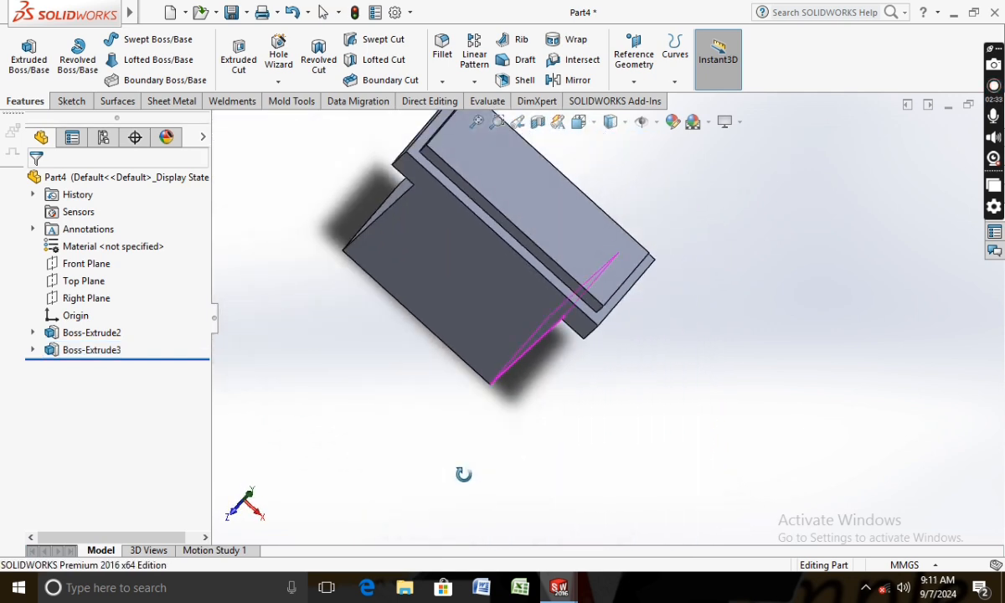
{"action": "left_click", "coordinate": [519, 80]}
{"action": "left_click", "coordinate": [521, 196]}
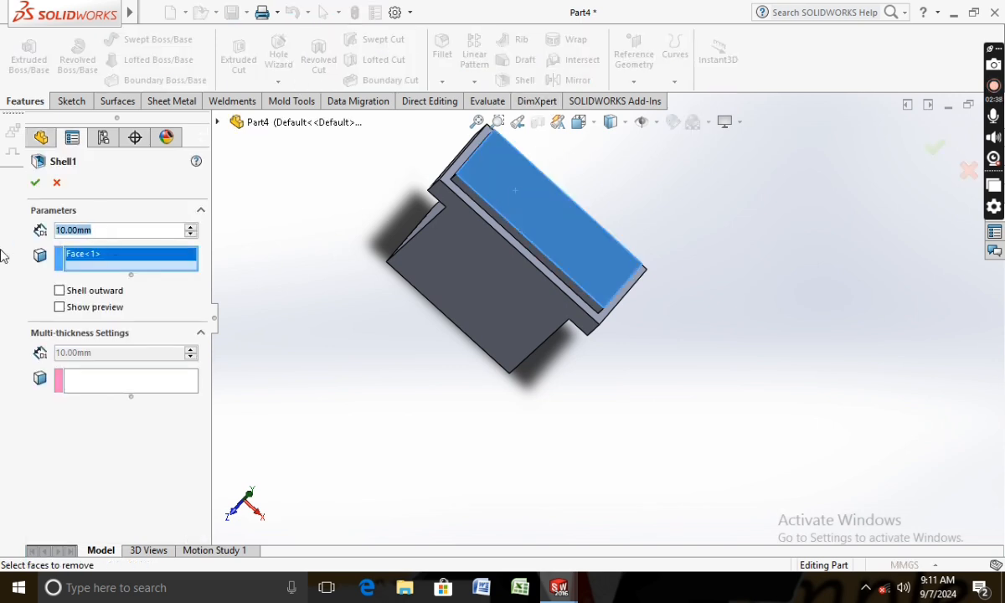
{"action": "type", "text": "2"}
{"action": "key", "text": "Return"}
{"action": "left_click", "coordinate": [37, 182]}
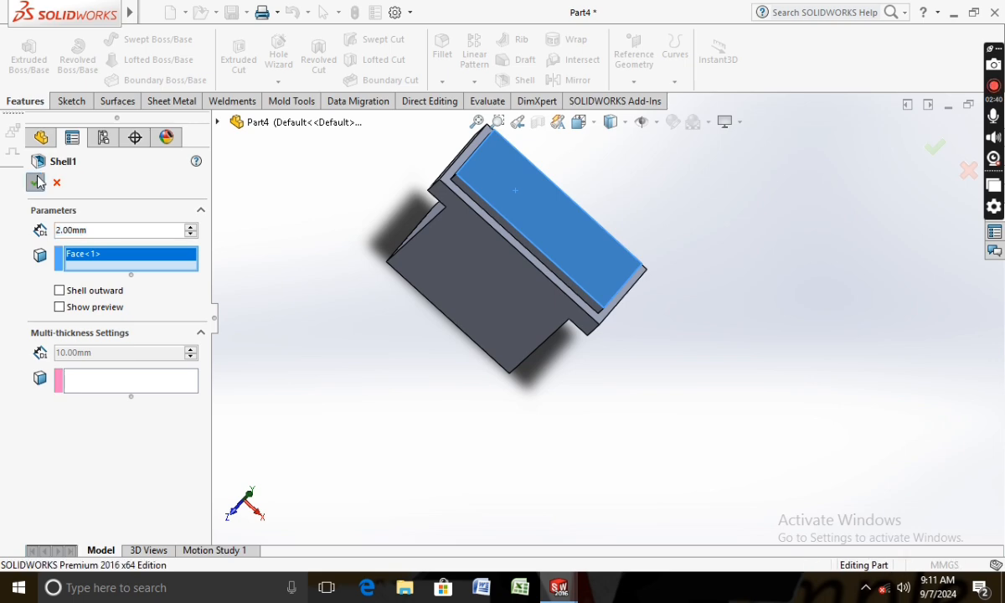
- Apply the Plain White scene as the model's background
{"action": "middle_click_drag", "start_coordinate": [355, 406], "coordinate": [343, 305]}
{"action": "left_click", "coordinate": [708, 123]}
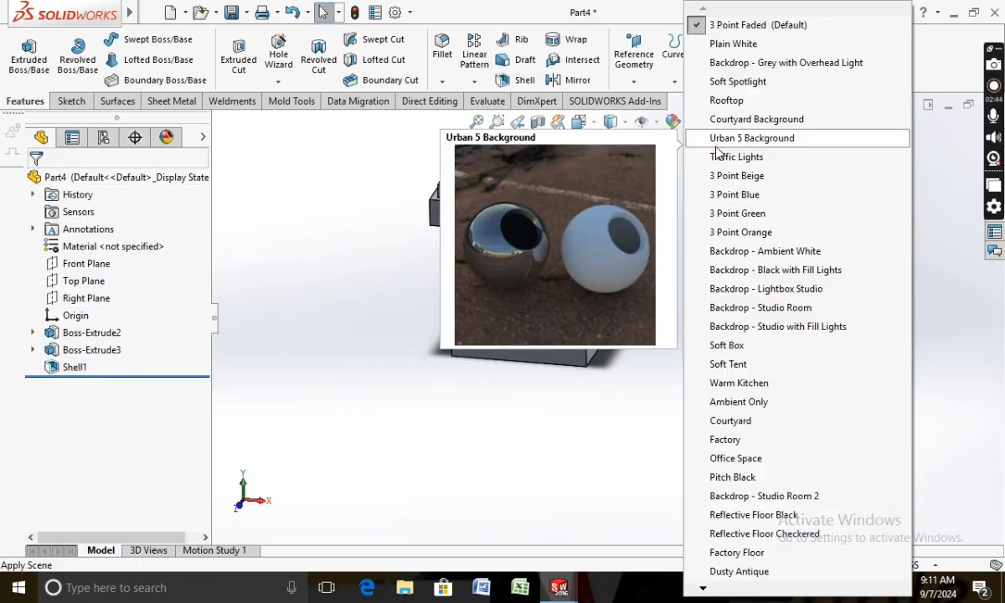
{"action": "left_click", "coordinate": [720, 40]}
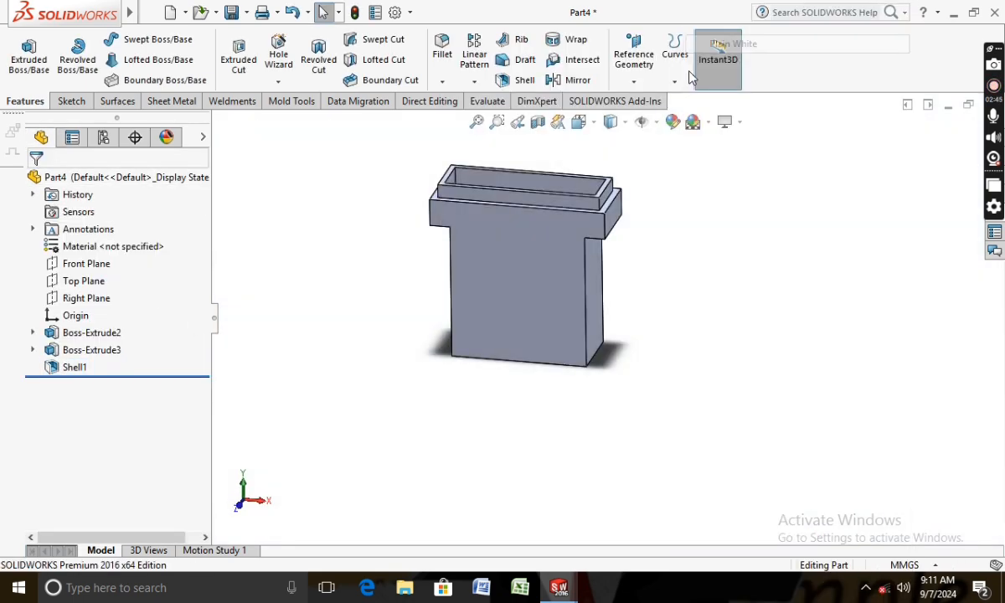
- Assign the ABS PC material from the Plastics category to the box body, keeping its default clear plastic appearance
{"action": "right_click", "coordinate": [94, 245]}
{"action": "left_click", "coordinate": [127, 249]}
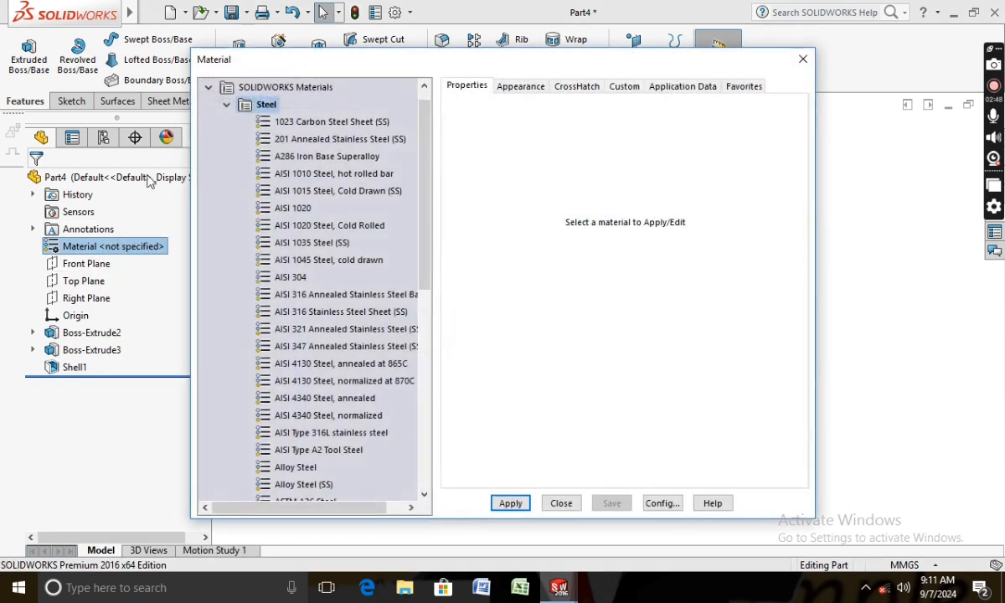
{"action": "left_click", "coordinate": [226, 105]}
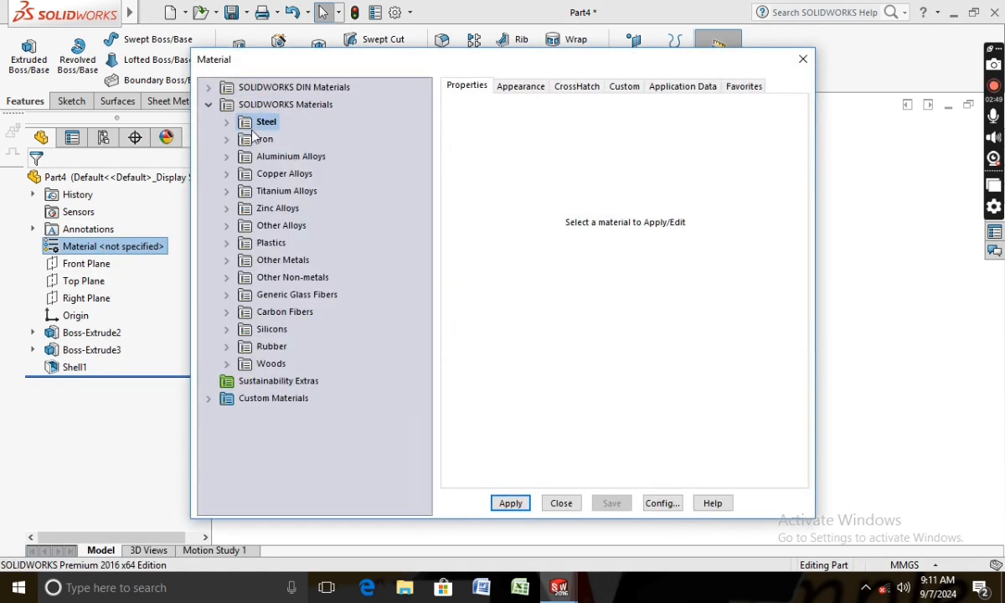
{"action": "left_click", "coordinate": [261, 243]}
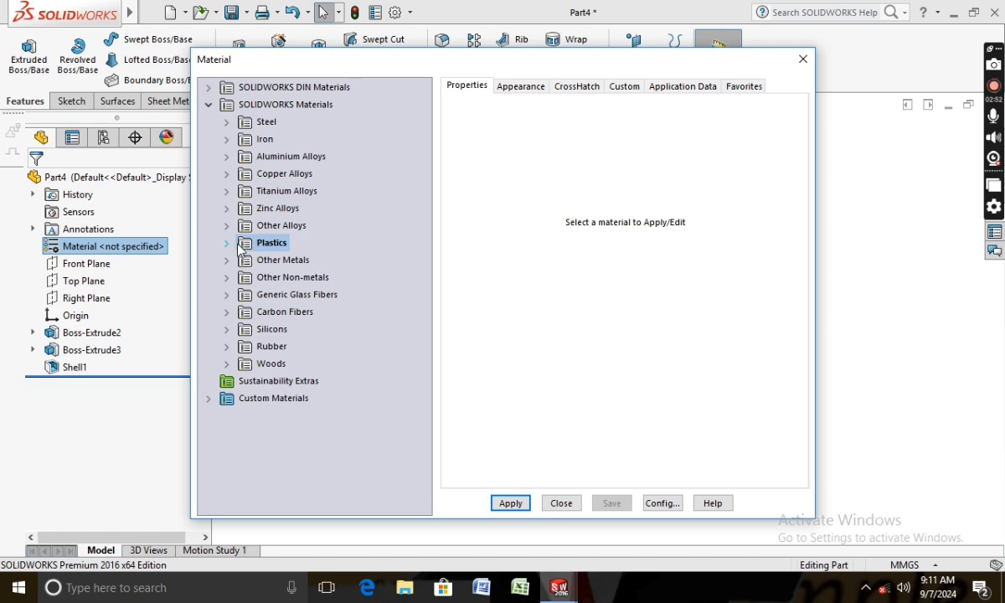
{"action": "double_click", "coordinate": [237, 247]}
{"action": "left_click", "coordinate": [289, 121]}
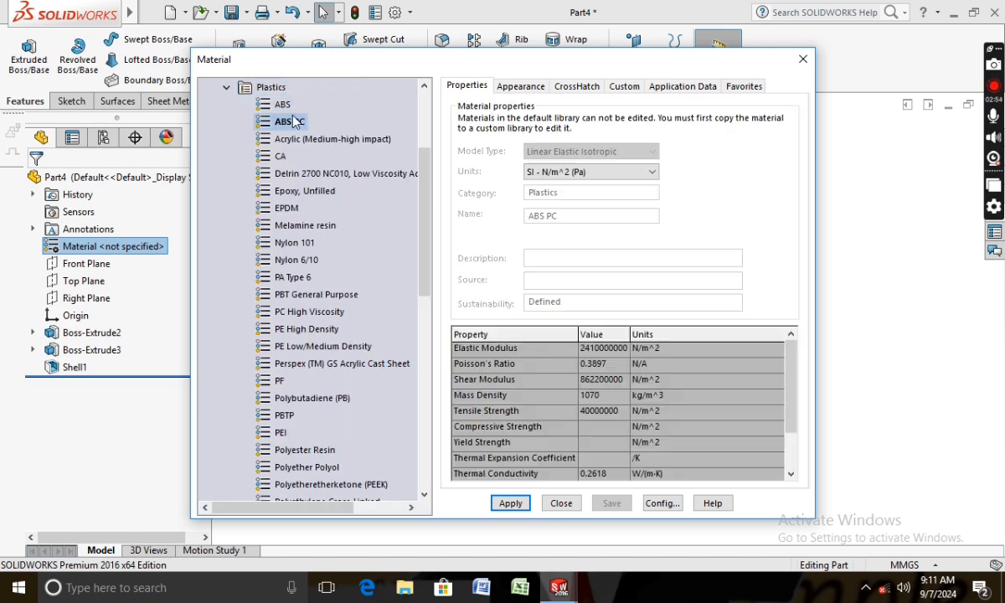
{"action": "left_click", "coordinate": [521, 86]}
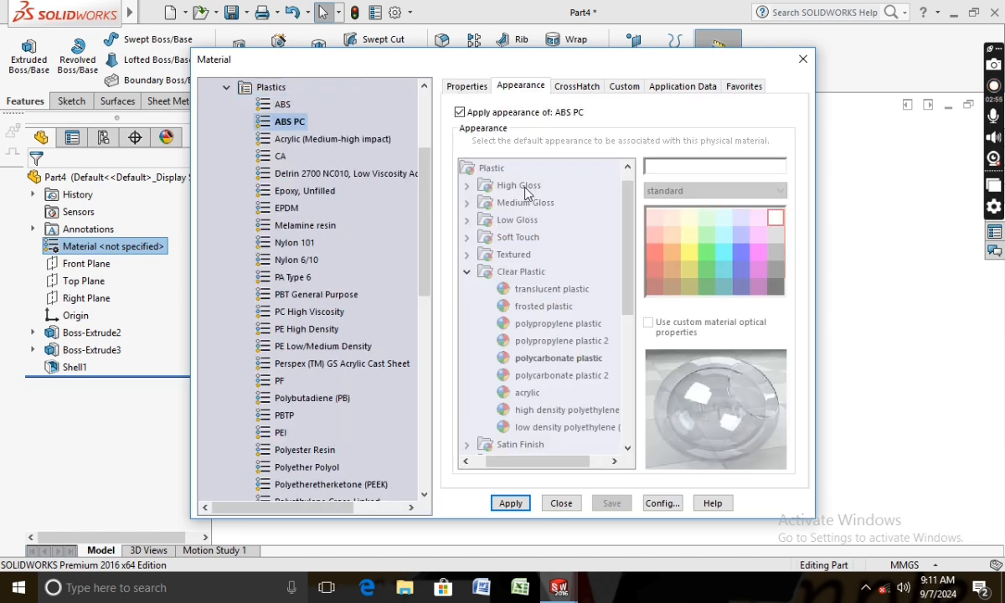
{"action": "left_click", "coordinate": [511, 503]}
{"action": "left_click", "coordinate": [562, 504]}
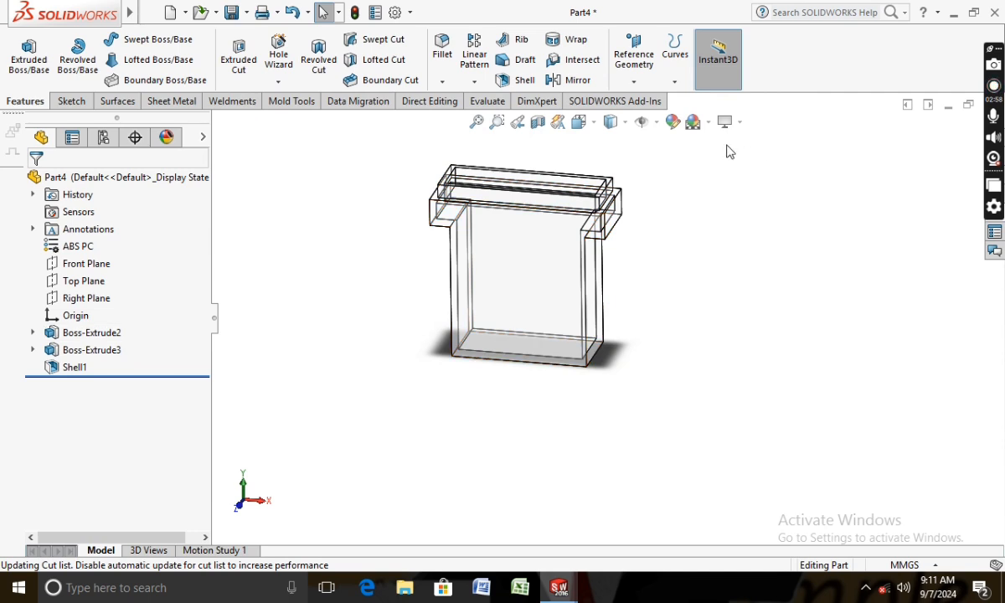
- Set the appearance colour of the whole box body to dark red
{"action": "left_click", "coordinate": [673, 123]}
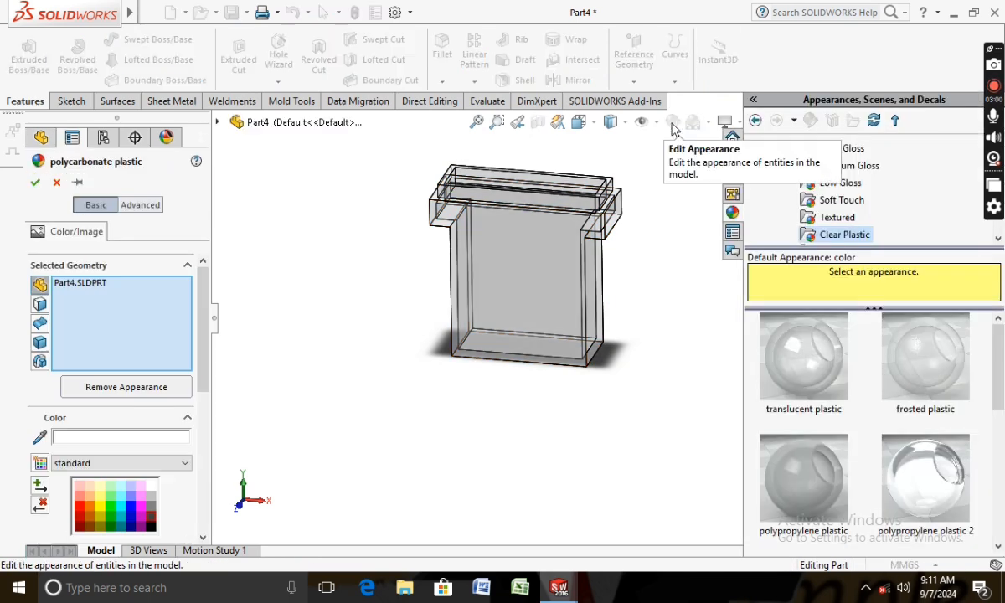
{"action": "left_click", "coordinate": [64, 440]}
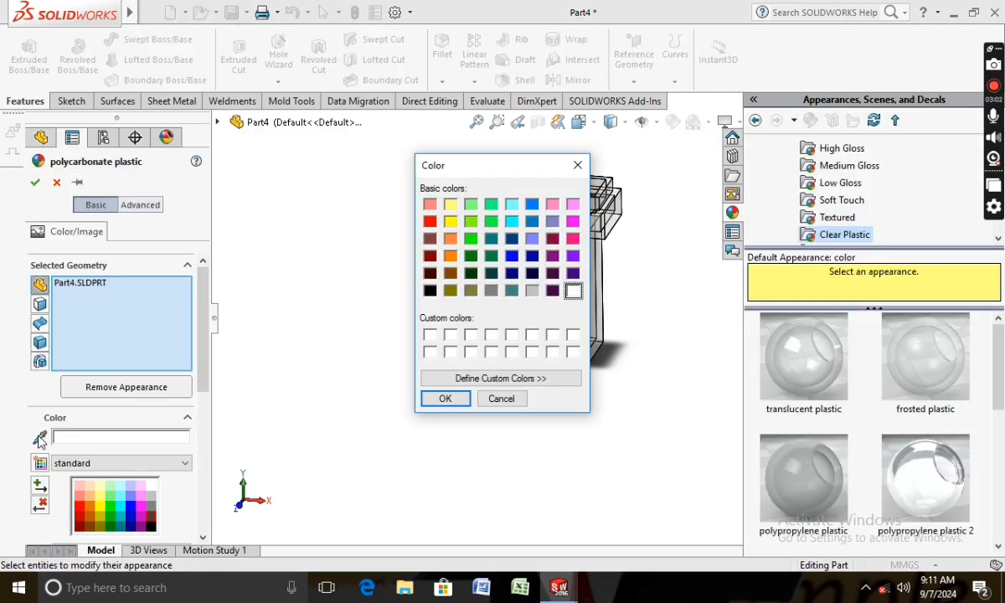
{"action": "left_click", "coordinate": [445, 399]}
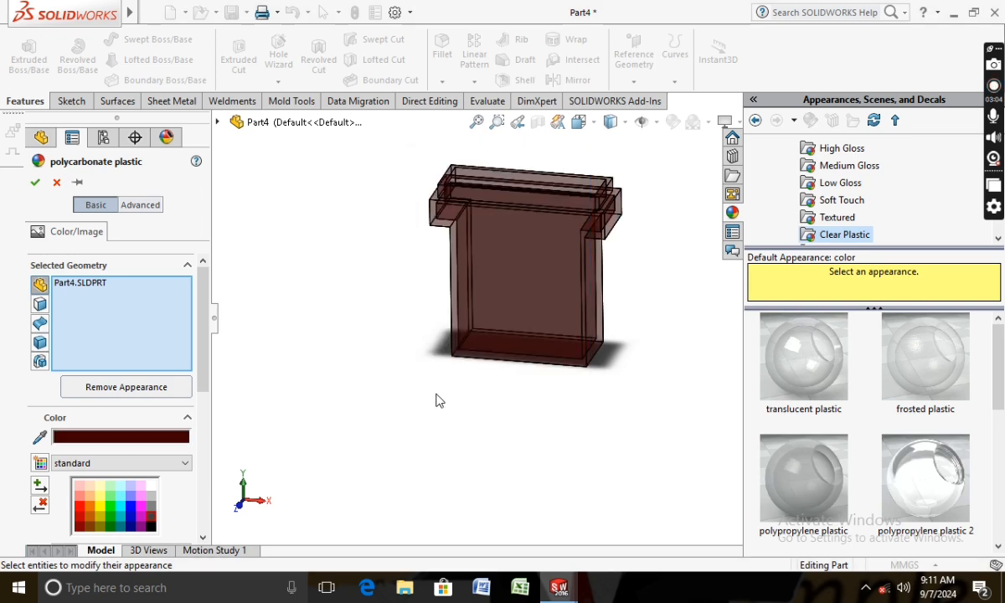
{"action": "left_click", "coordinate": [80, 525]}
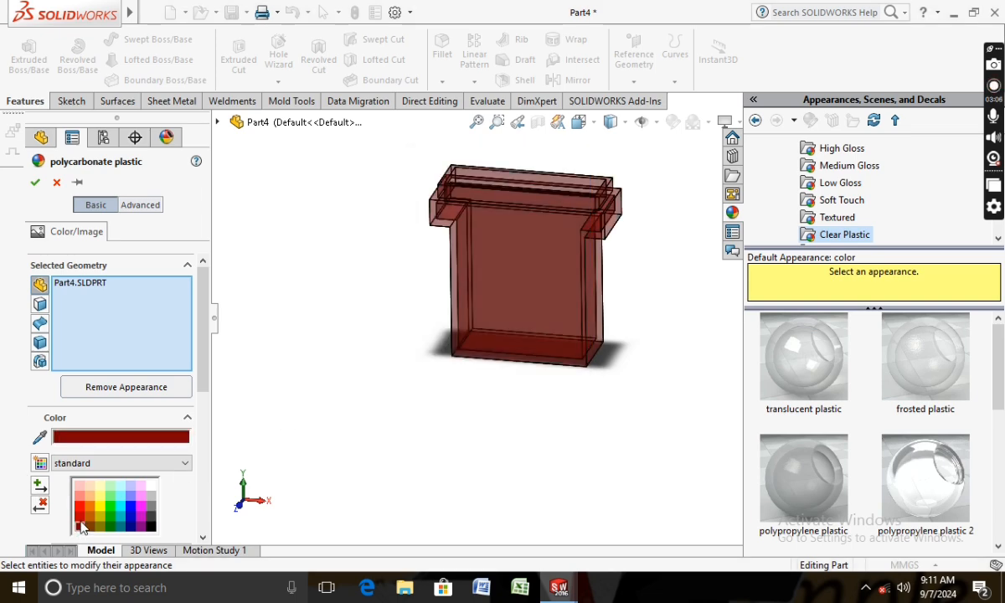
{"action": "left_click", "coordinate": [35, 181]}
{"action": "middle_click_drag", "start_coordinate": [291, 363], "coordinate": [323, 406]}
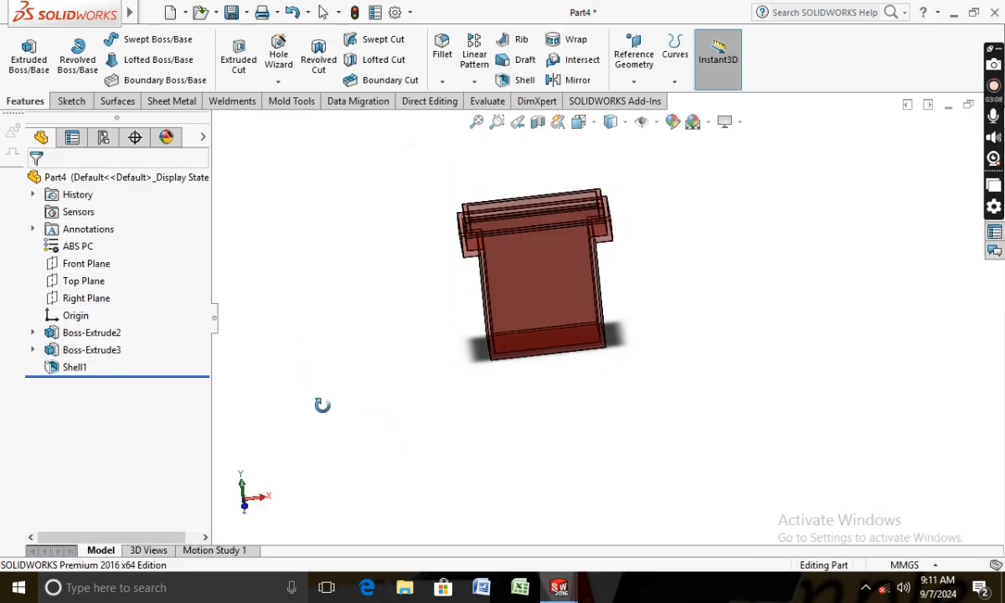
- Save the finished box body part, Part4
{"action": "left_click", "coordinate": [229, 13]}
{"action": "left_click", "coordinate": [612, 436]}
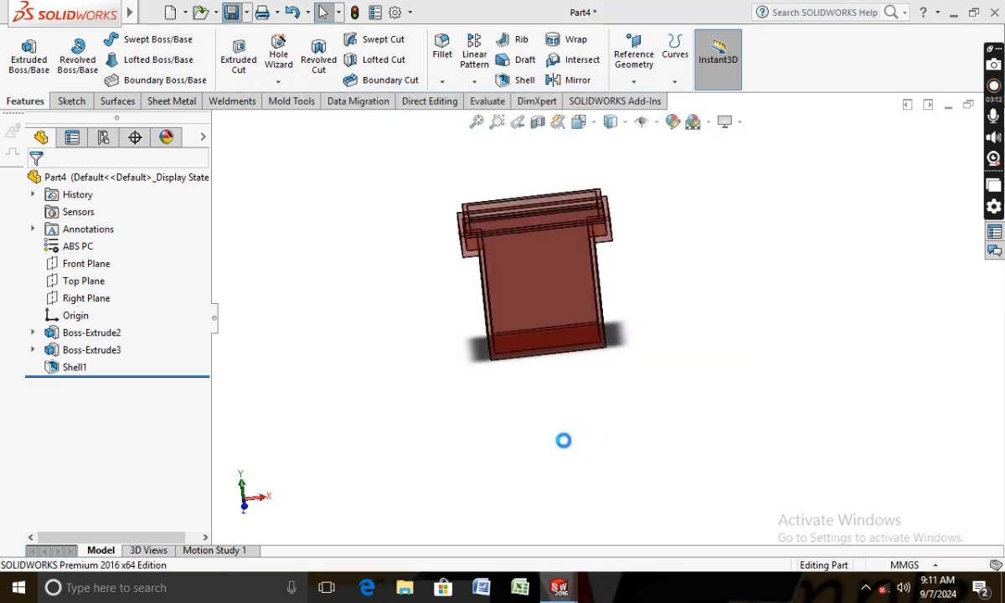
{"action": "middle_click_drag", "start_coordinate": [399, 387], "coordinate": [358, 339]}
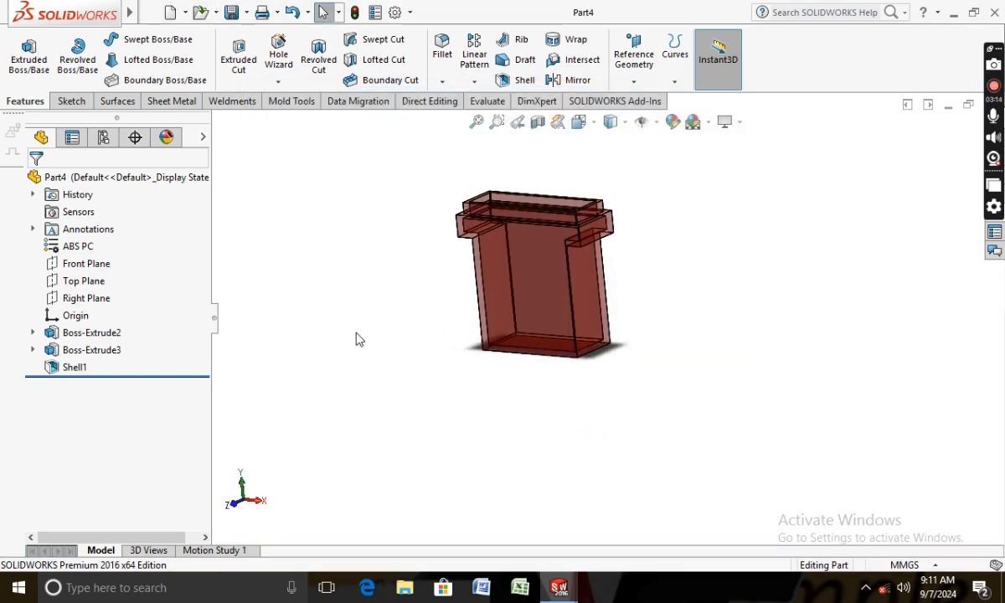
- Create a new part document and start a sketch on the Front Plane, viewed normal to it
{"action": "left_click", "coordinate": [170, 12]}
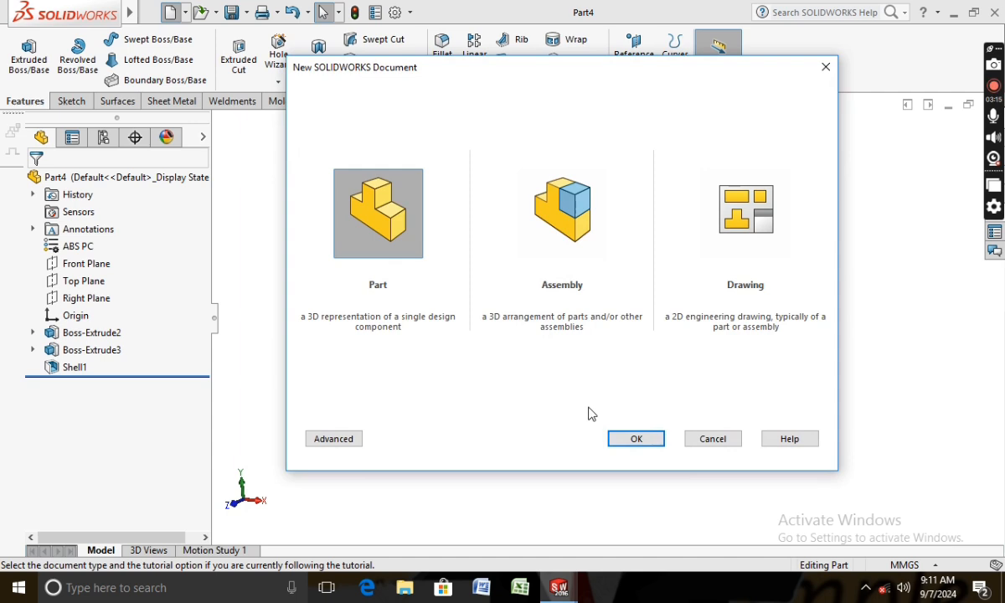
{"action": "left_click", "coordinate": [634, 445]}
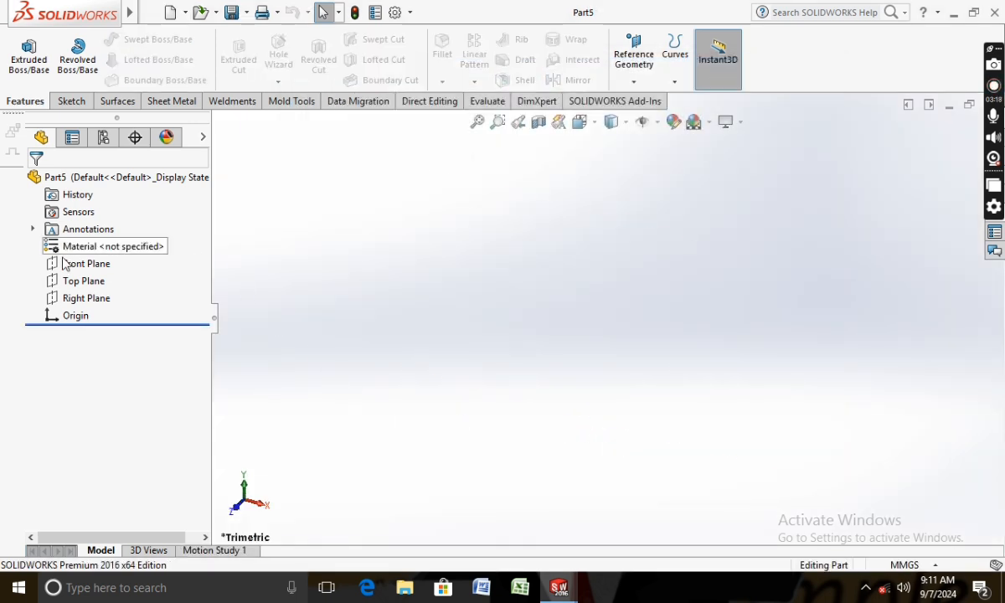
{"action": "right_click", "coordinate": [78, 268]}
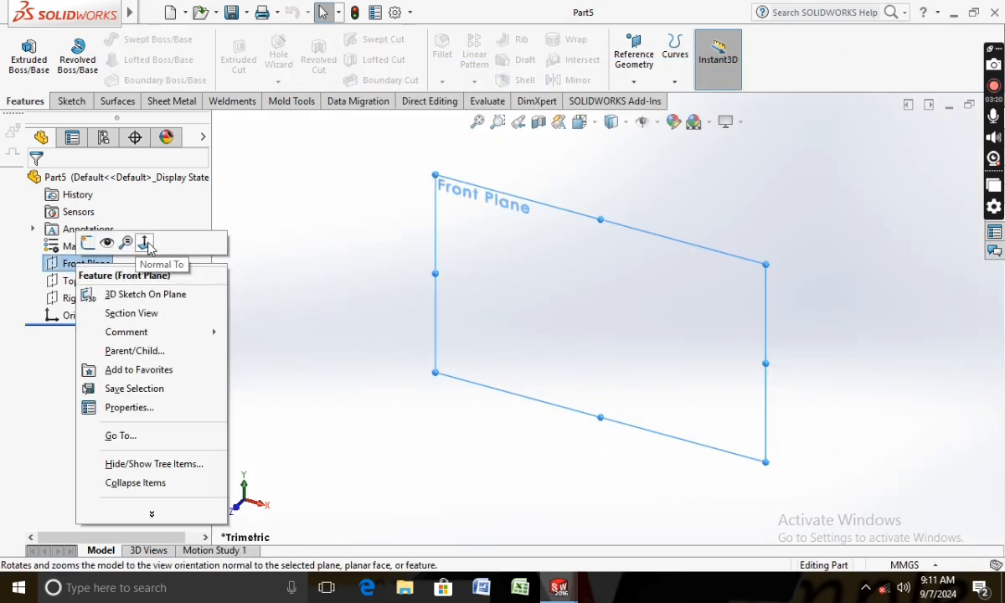
{"action": "left_click", "coordinate": [142, 241]}
{"action": "left_click", "coordinate": [70, 101]}
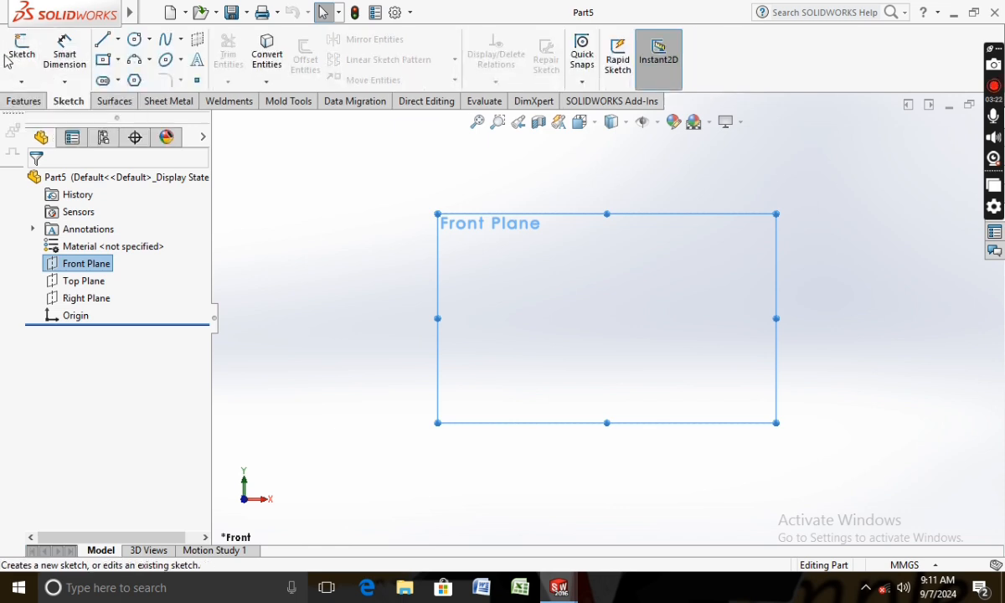
{"action": "left_click", "coordinate": [21, 50]}
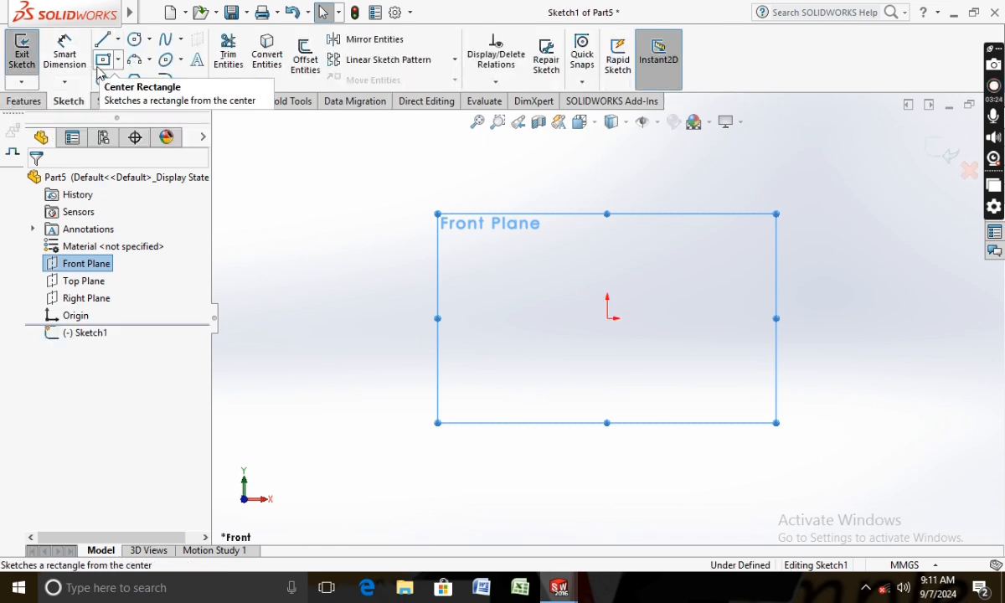
- Sketch a center rectangle about 125.5 mm wide, centred on the origin
{"action": "left_click", "coordinate": [102, 60]}
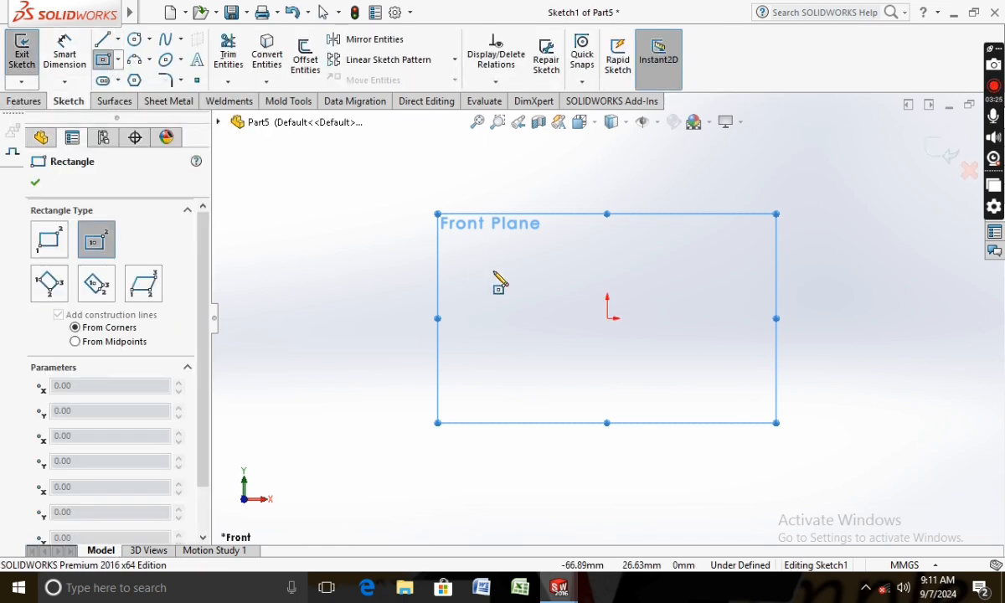
{"action": "left_click", "coordinate": [609, 319]}
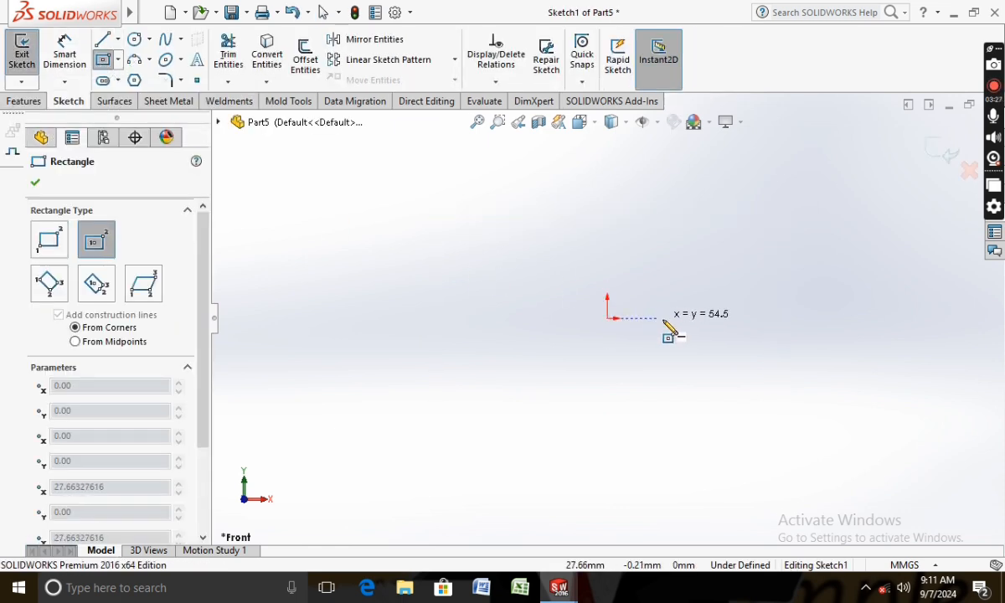
{"action": "left_click", "coordinate": [727, 340]}
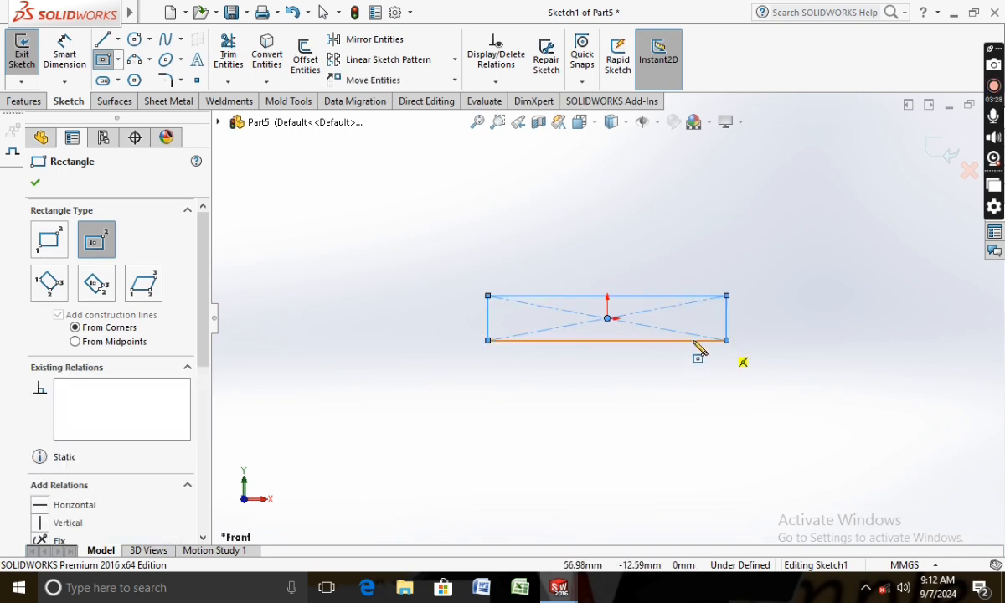
- Dimension the rectangle to 60 mm wide and 7 mm high
{"action": "left_click", "coordinate": [616, 341]}
{"action": "left_click", "coordinate": [622, 390]}
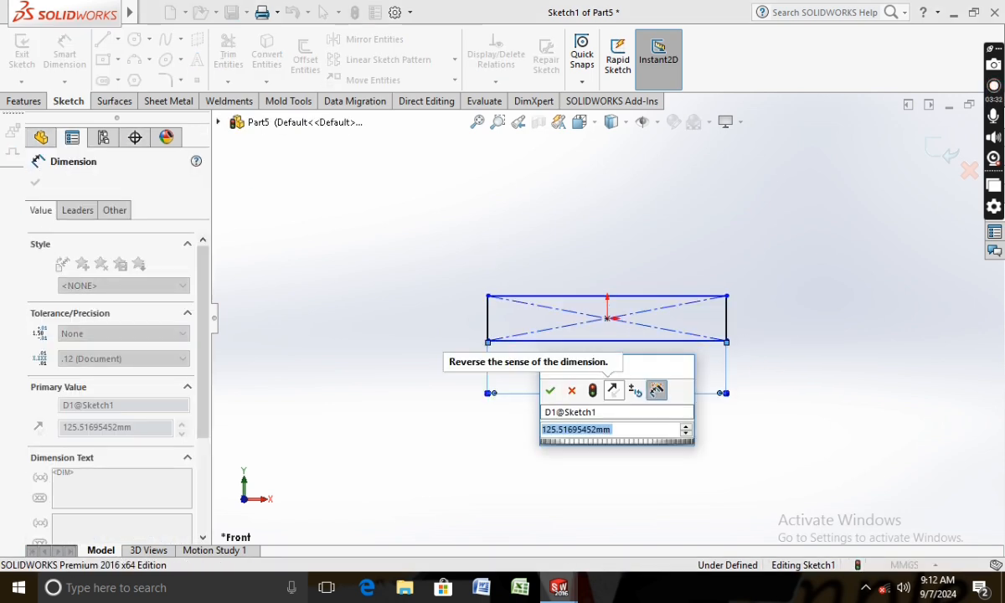
{"action": "type", "text": "60"}
{"action": "key", "text": "Return"}
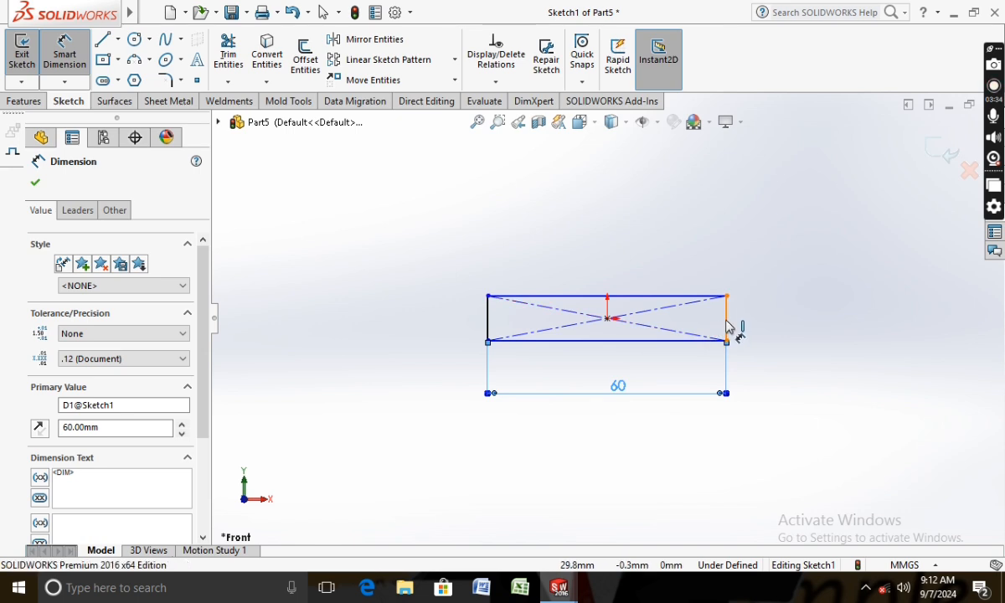
{"action": "left_click", "coordinate": [727, 332]}
{"action": "left_click", "coordinate": [758, 332]}
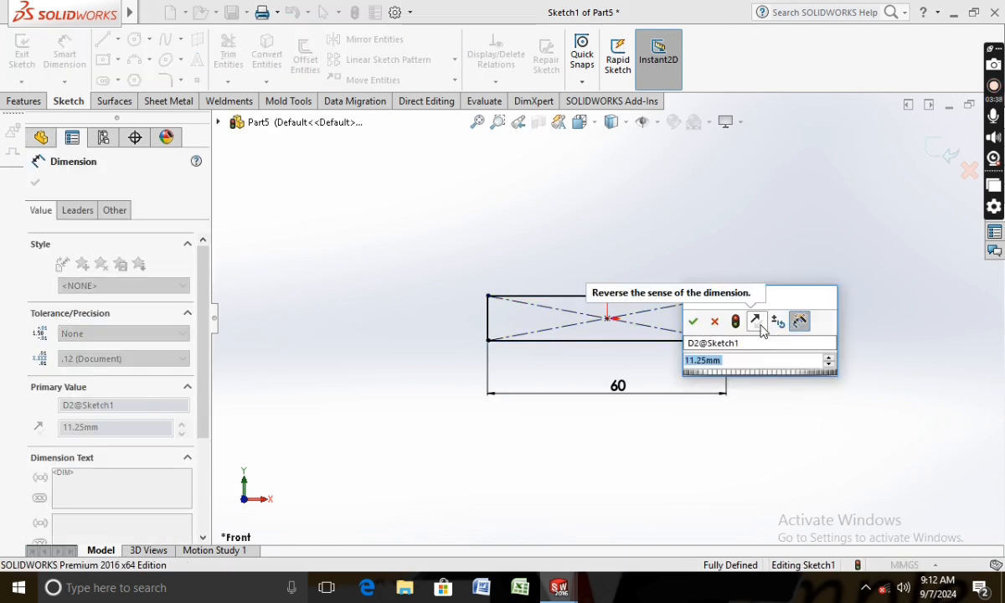
{"action": "type", "text": "7"}
{"action": "key", "text": "Return"}
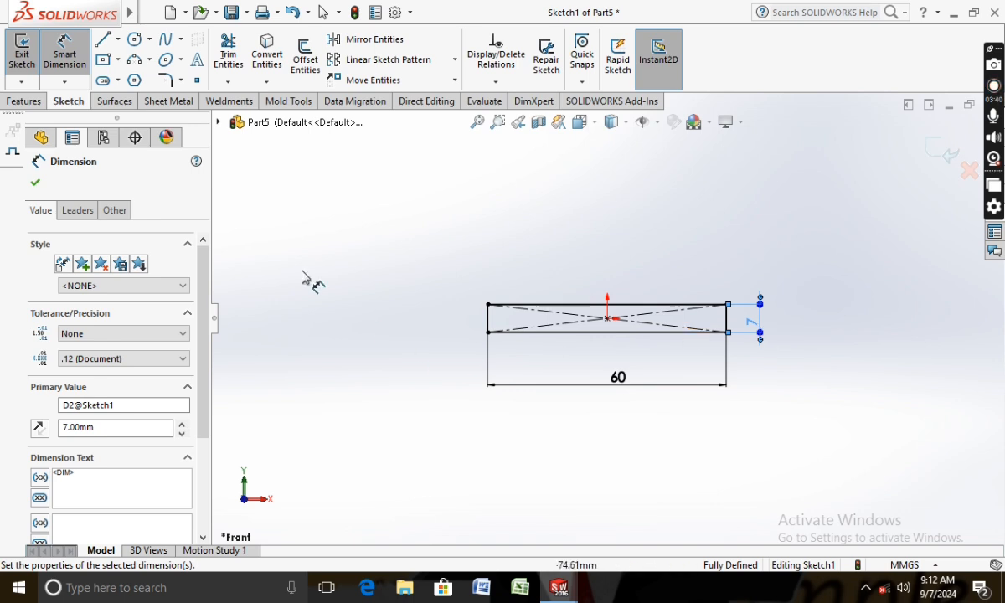
{"action": "left_click", "coordinate": [36, 186]}
- Extrude the 60 by 7 mm rectangle as a Mid Plane boss with a depth of 20 mm
{"action": "scroll", "coordinate": [637, 410], "scroll_direction": "down", "scroll_amount": 1}
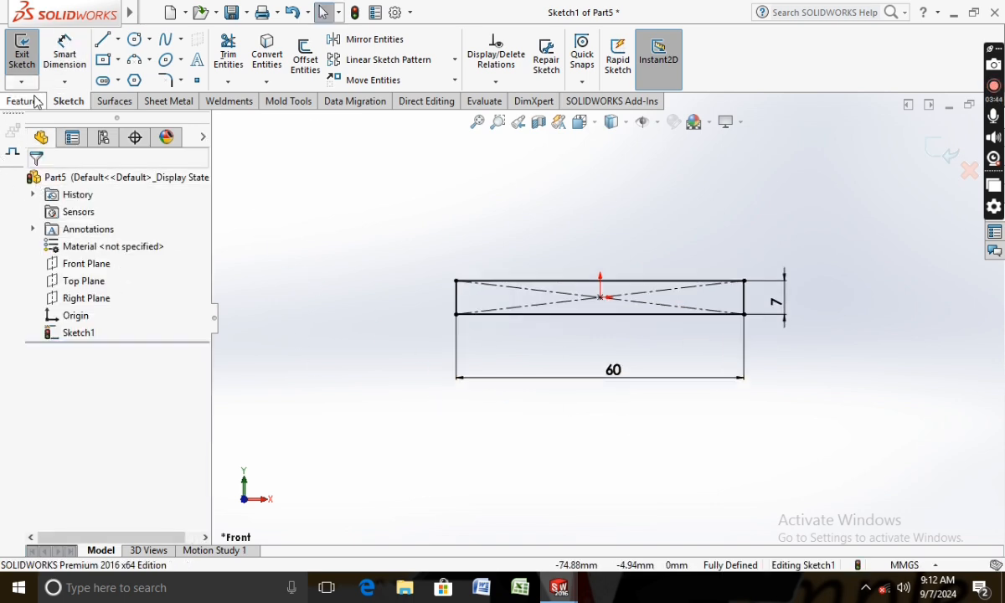
{"action": "left_click", "coordinate": [23, 100]}
{"action": "left_click", "coordinate": [28, 55]}
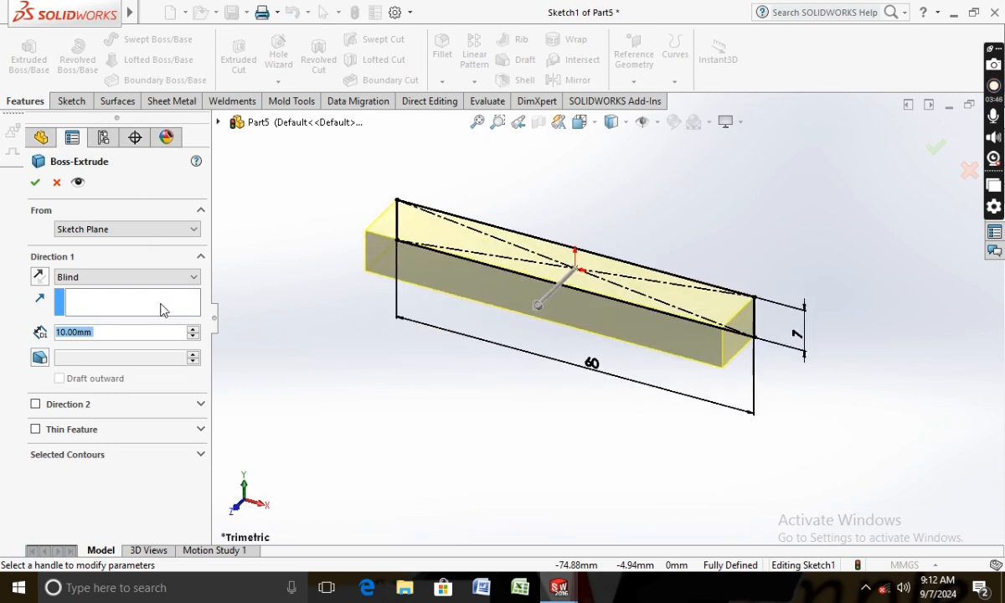
{"action": "left_click", "coordinate": [189, 278]}
{"action": "left_click", "coordinate": [153, 341]}
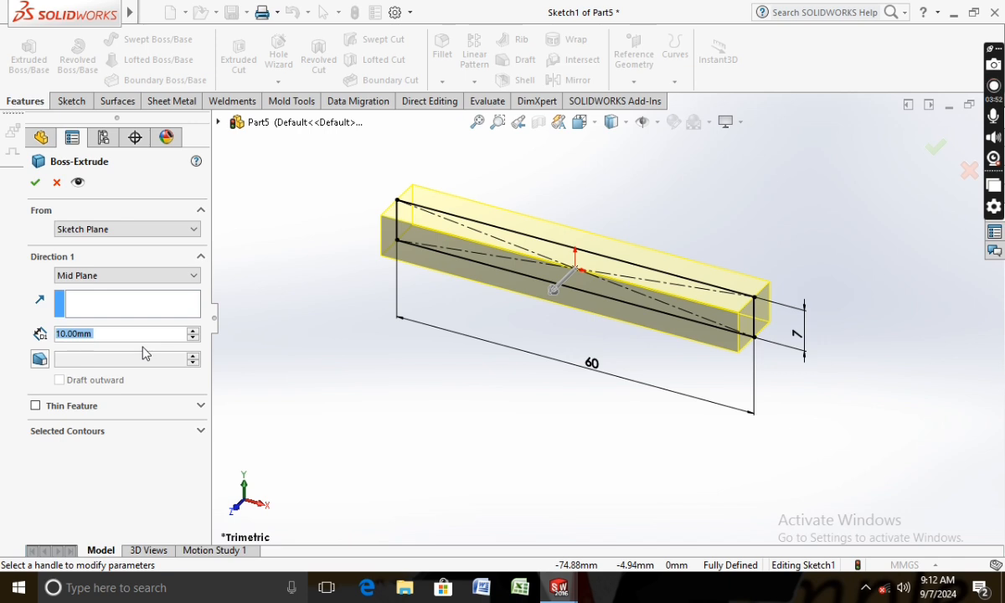
{"action": "type", "text": "20"}
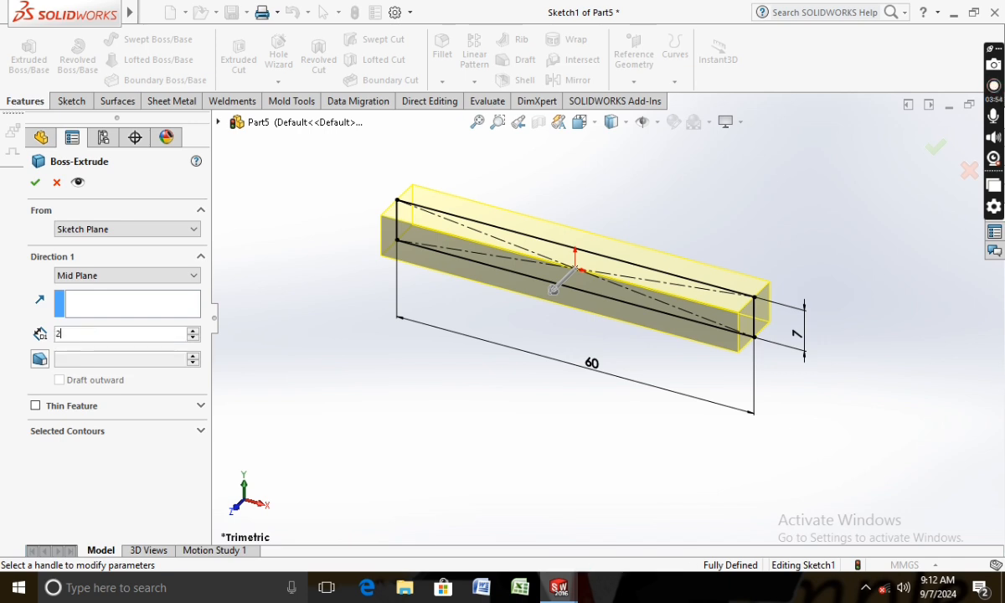
{"action": "key", "text": "Return"}
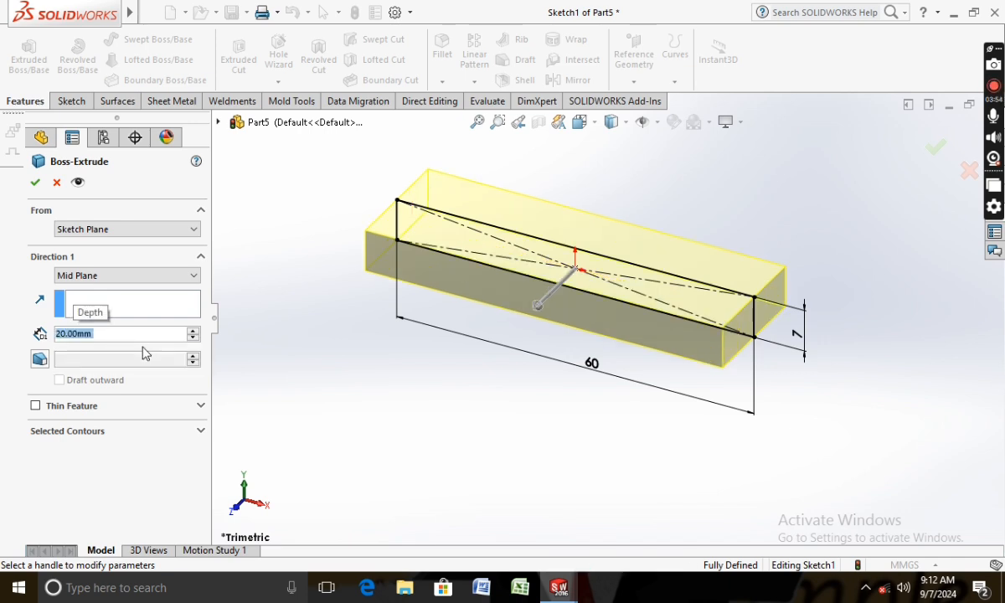
{"action": "left_click", "coordinate": [35, 185]}
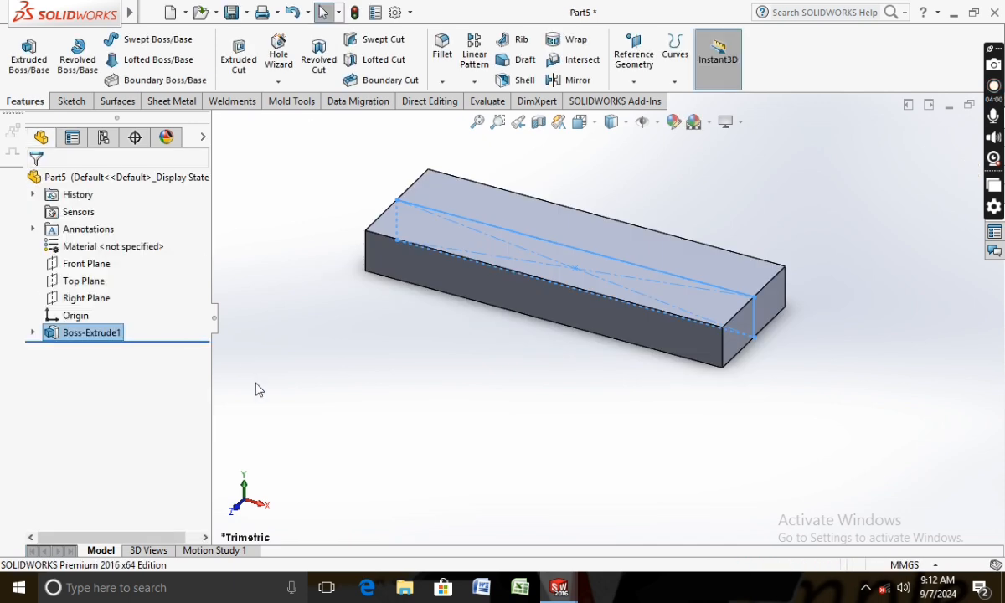
- Start a sketch on the block's upper face, viewed normal to it
{"action": "middle_click_drag", "start_coordinate": [433, 339], "coordinate": [427, 302]}
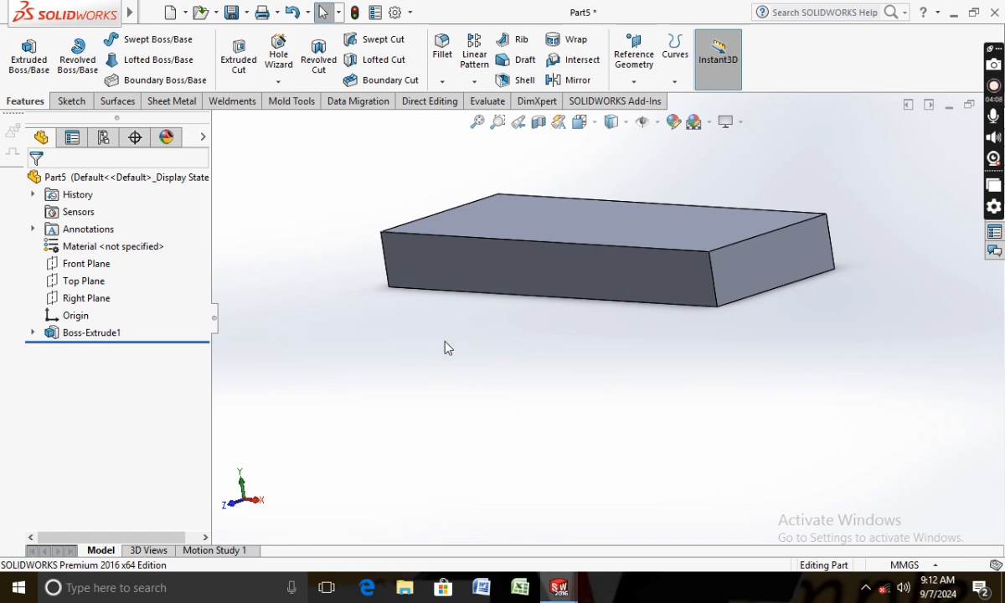
{"action": "middle_click_drag", "start_coordinate": [450, 352], "coordinate": [470, 384]}
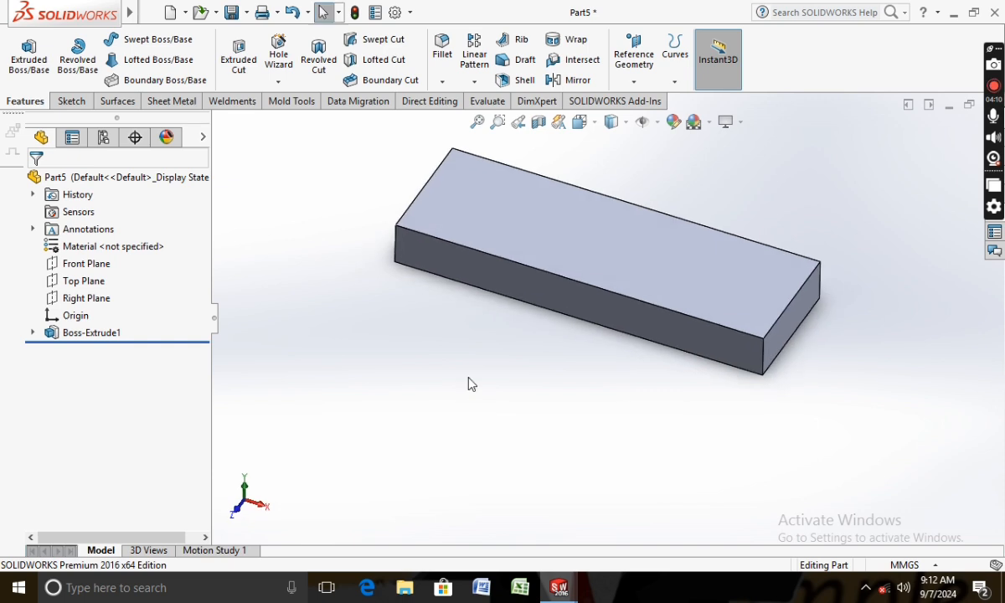
{"action": "right_click", "coordinate": [523, 237]}
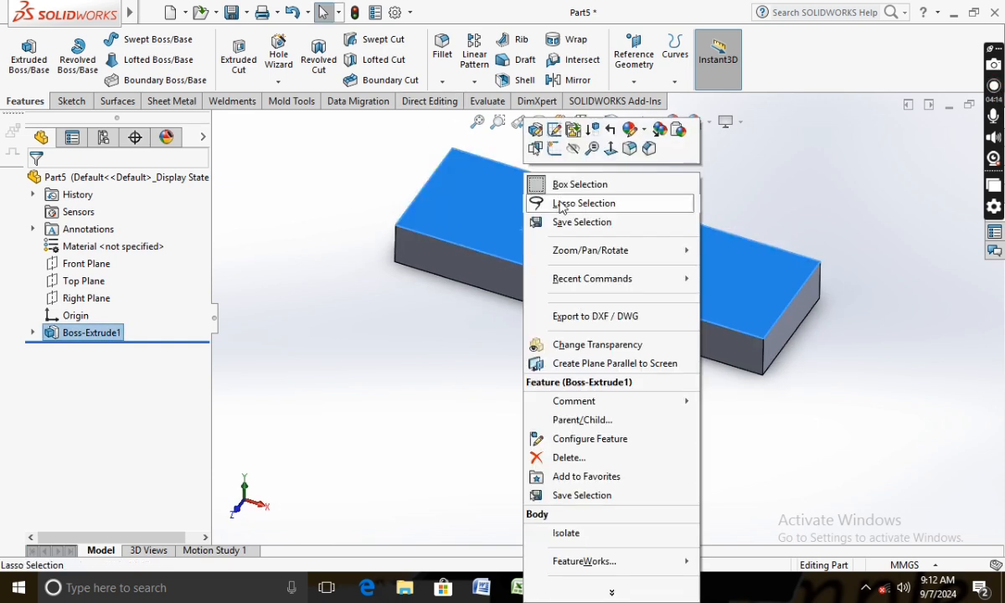
{"action": "left_click", "coordinate": [576, 148]}
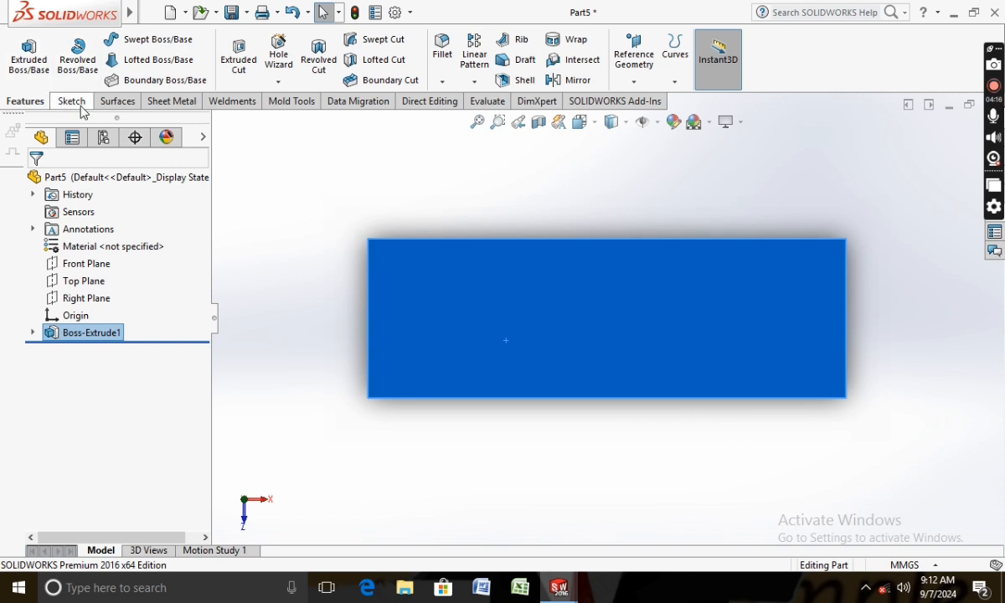
{"action": "left_click", "coordinate": [72, 101]}
{"action": "left_click", "coordinate": [21, 54]}
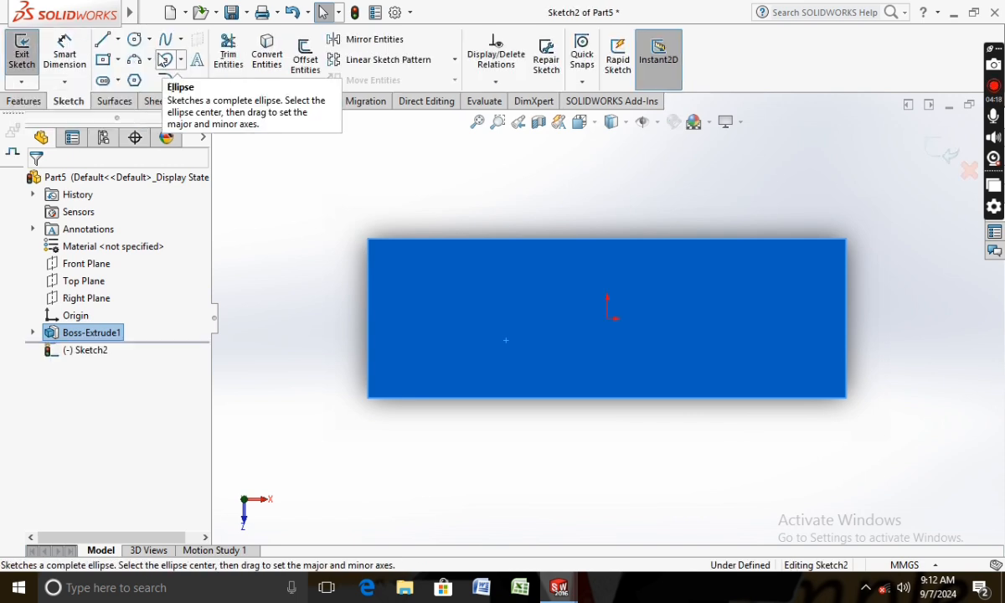
- Sketch a center rectangle from the origin to the face's corner so it covers the whole upper face
{"action": "left_click", "coordinate": [102, 60]}
{"action": "left_click", "coordinate": [608, 319]}
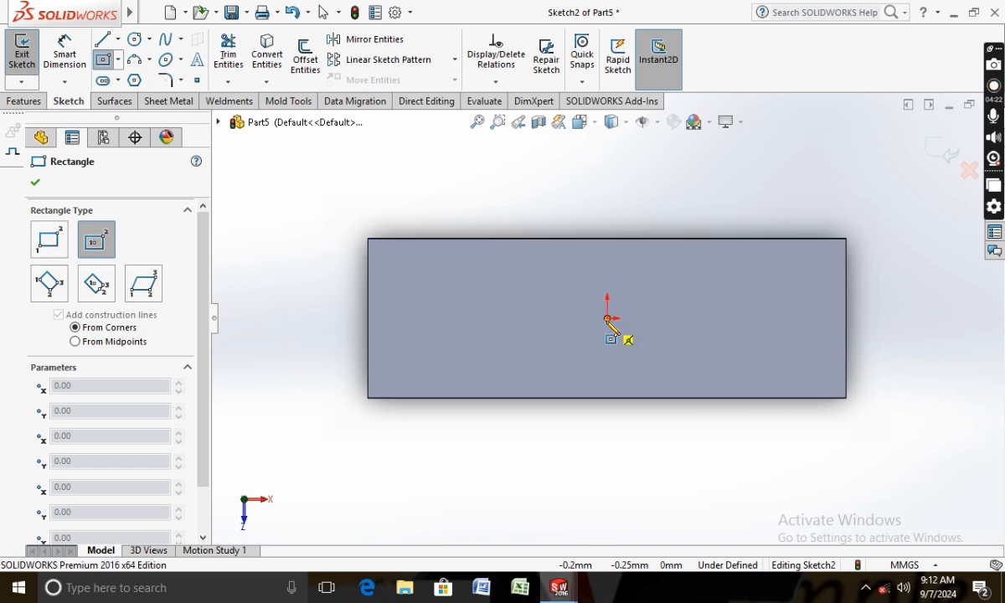
{"action": "left_click", "coordinate": [847, 399]}
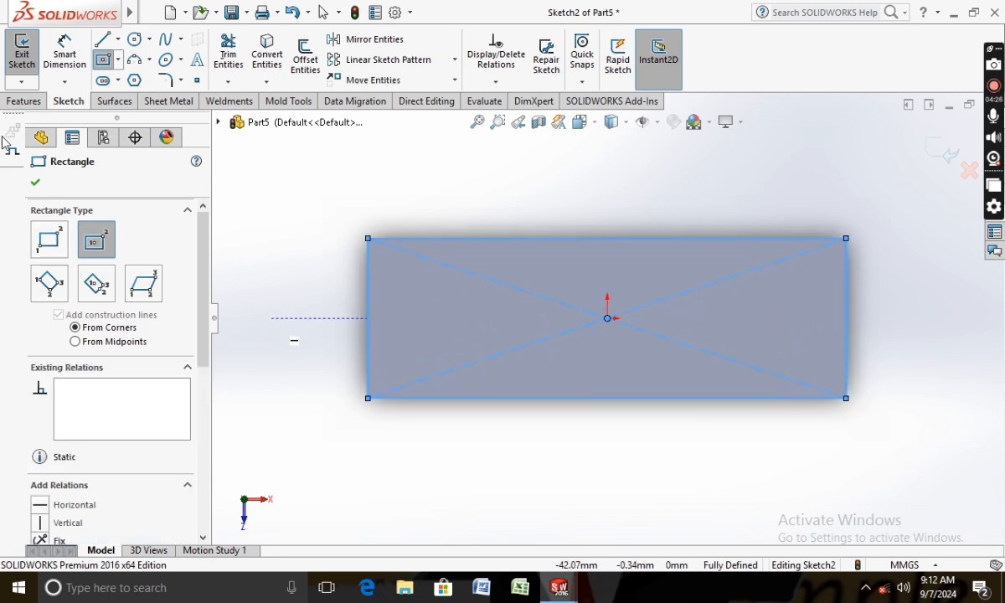
{"action": "left_click", "coordinate": [35, 184]}
- Extrude the rectangle as a Blind boss 2 mm deep, merged with the block
{"action": "left_click", "coordinate": [24, 101]}
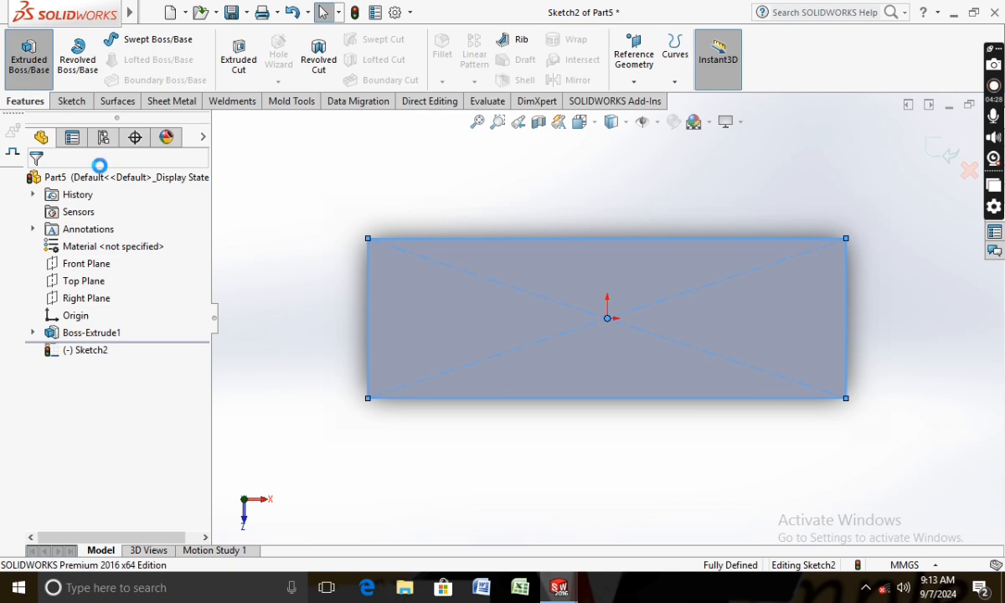
{"action": "left_click", "coordinate": [28, 71]}
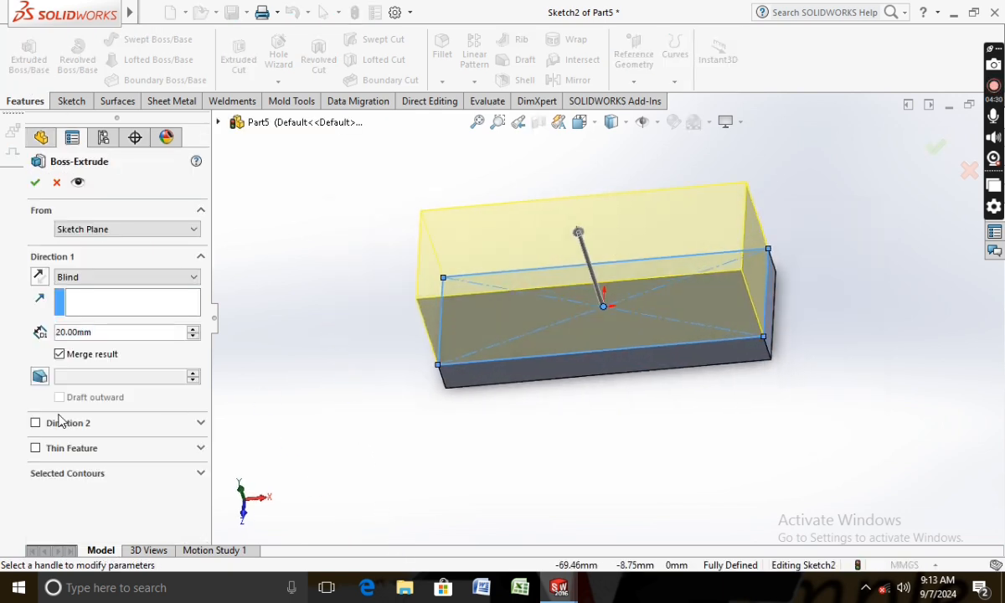
{"action": "type", "text": "2"}
{"action": "key", "text": "Return"}
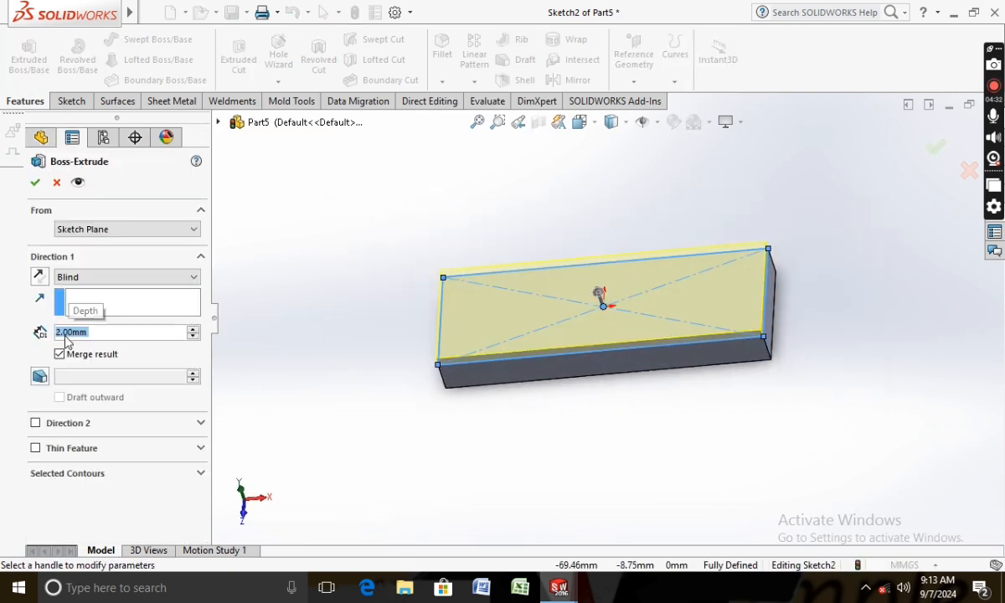
{"action": "left_click", "coordinate": [35, 183]}
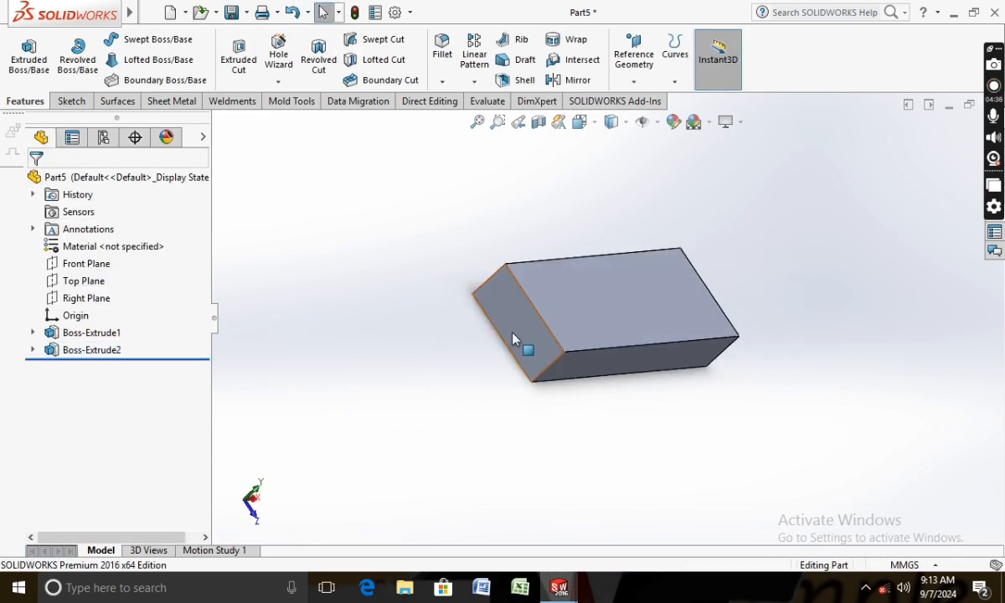
- Start a sketch on the block's small end face, viewed normal to it
{"action": "right_click", "coordinate": [483, 310]}
{"action": "left_click", "coordinate": [602, 149]}
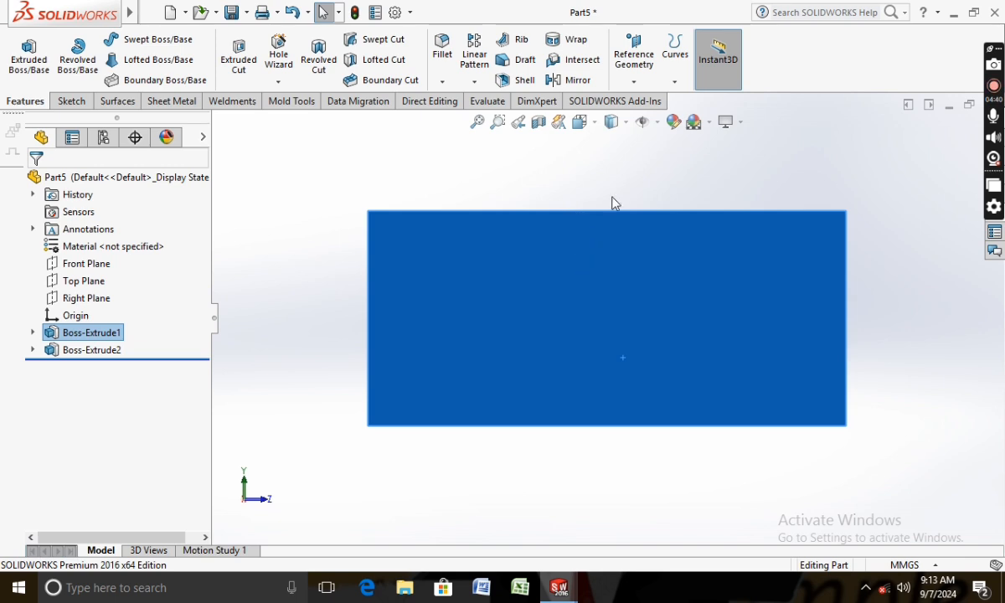
{"action": "left_click", "coordinate": [74, 101]}
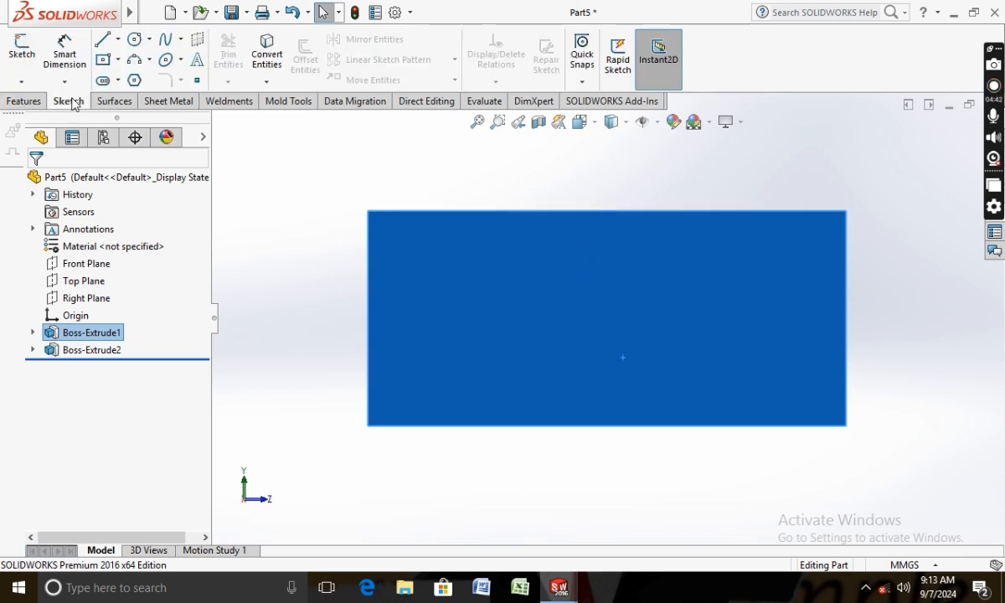
{"action": "left_click", "coordinate": [26, 52]}
- Sketch a closed stepped half-profile of lines about 2.5 mm deep, starting at the midpoint of the end face's upper edge
{"action": "left_click", "coordinate": [103, 39]}
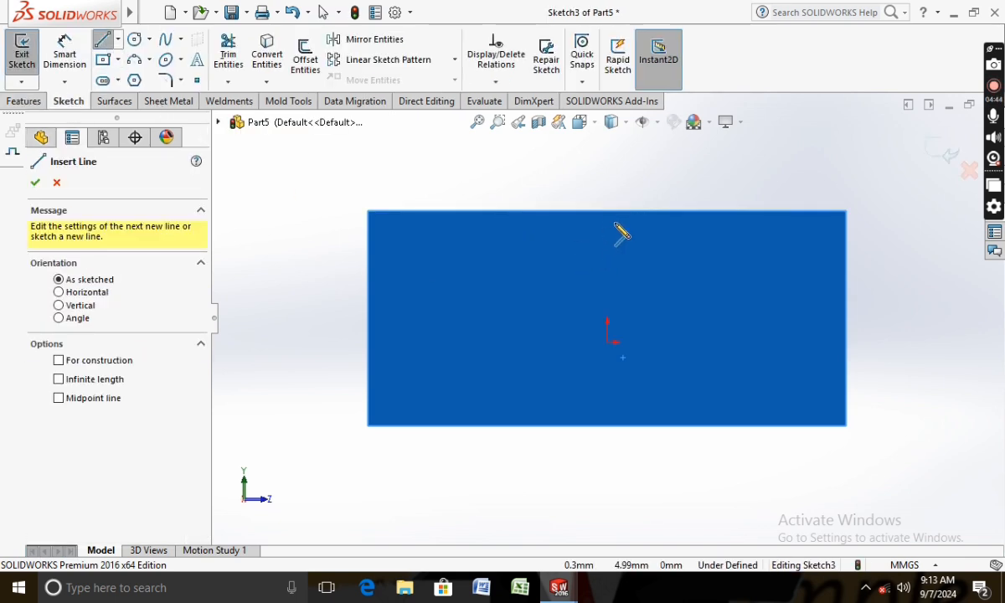
{"action": "left_click", "coordinate": [607, 211]}
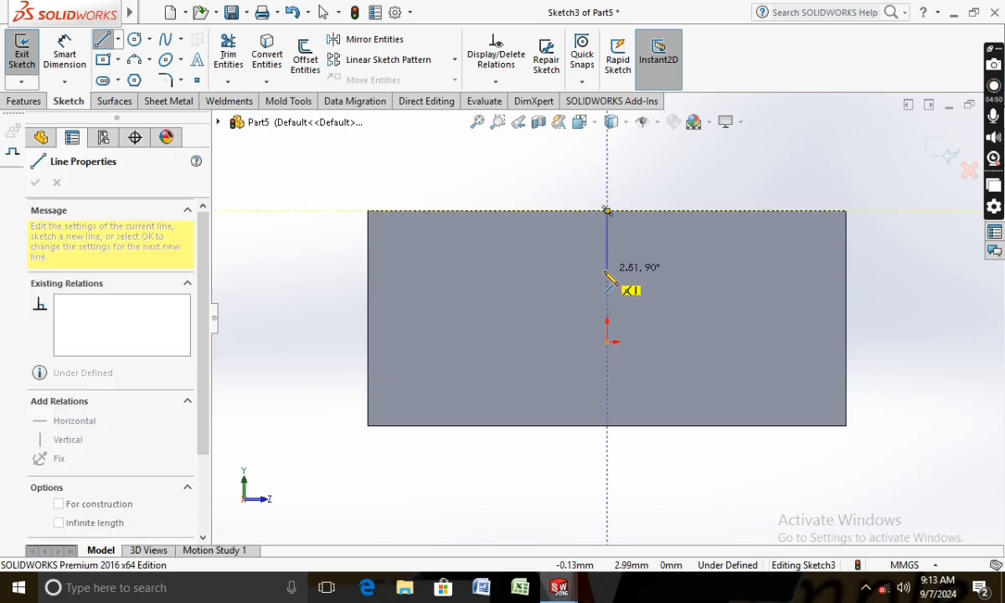
{"action": "left_click", "coordinate": [607, 270]}
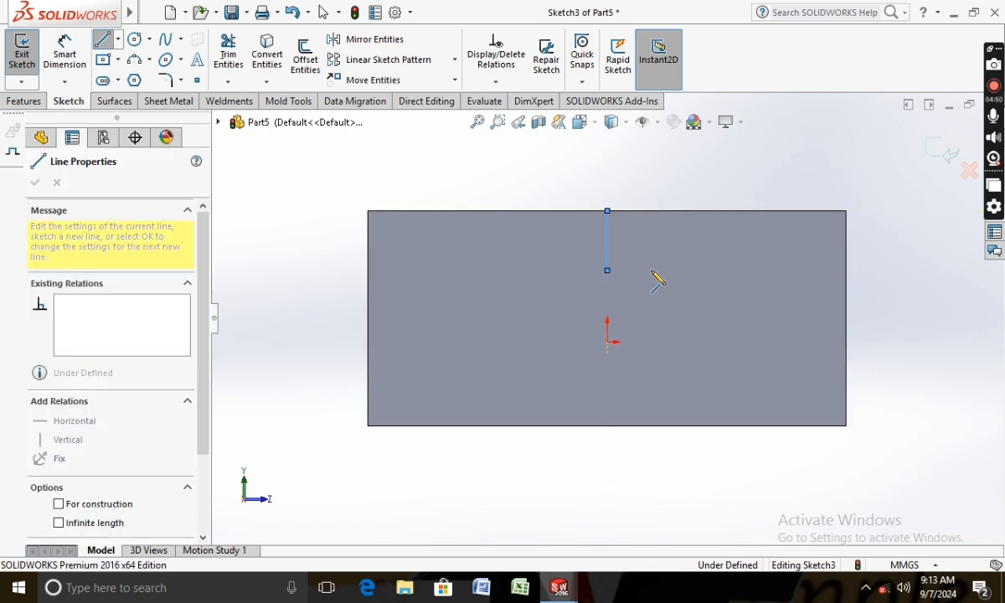
{"action": "left_click", "coordinate": [779, 270]}
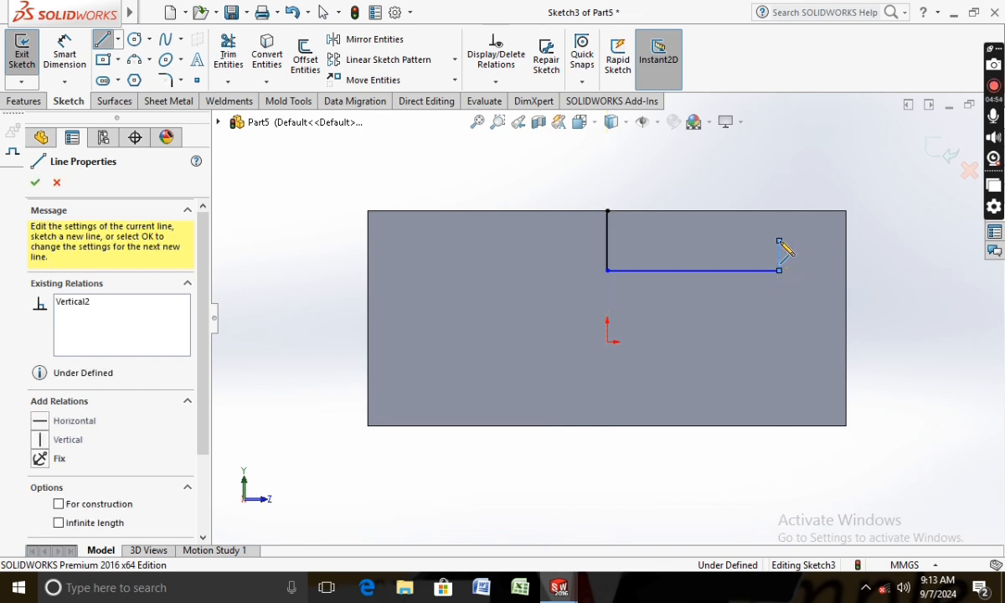
{"action": "left_click", "coordinate": [746, 212]}
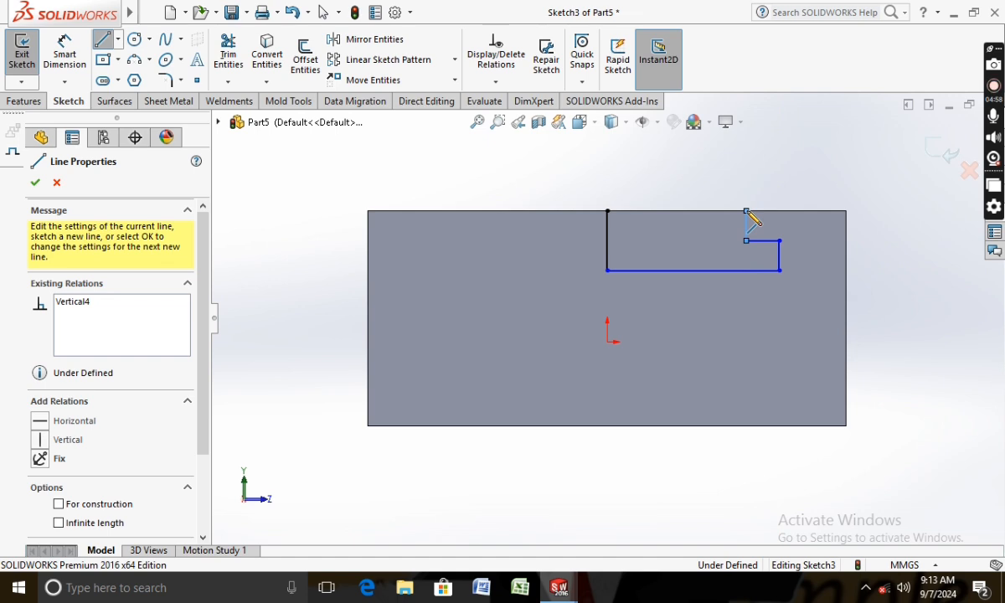
{"action": "left_click", "coordinate": [607, 210]}
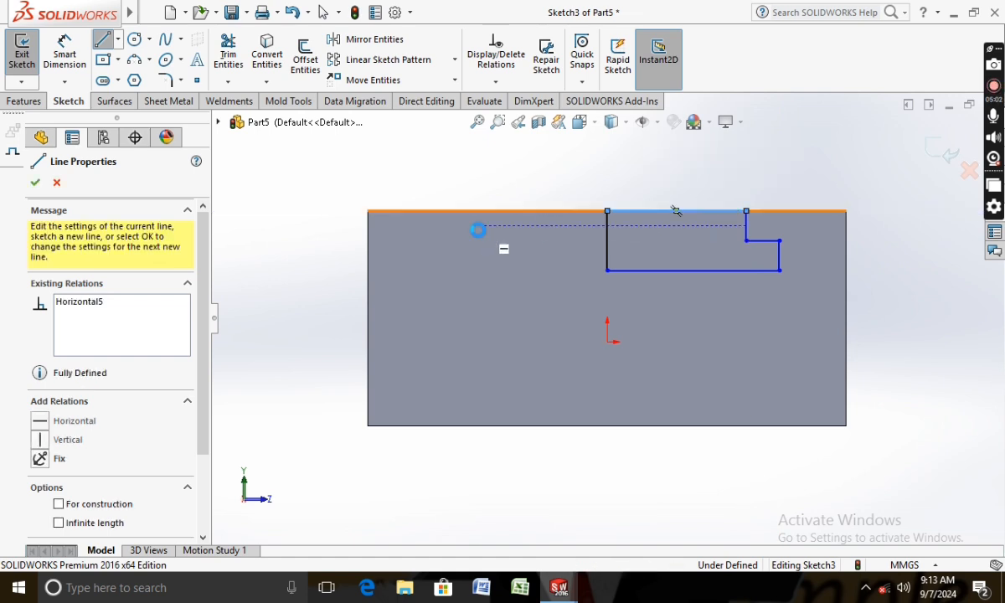
{"action": "key", "text": "Escape"}
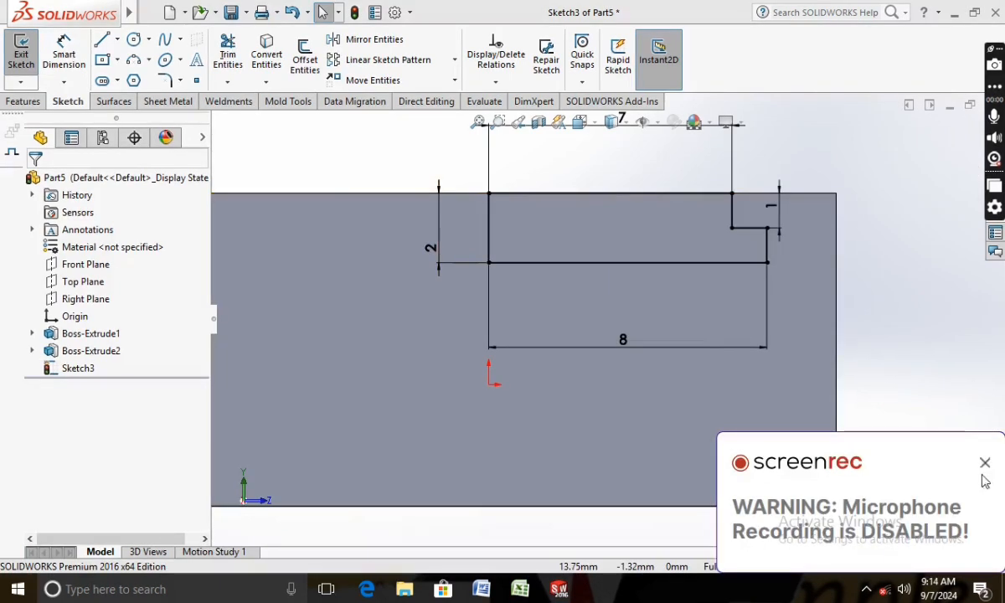
- Mirror the five other lines of the stepped half-profile about its 2 mm vertical centre line, keeping the originals
{"action": "left_click", "coordinate": [981, 462]}
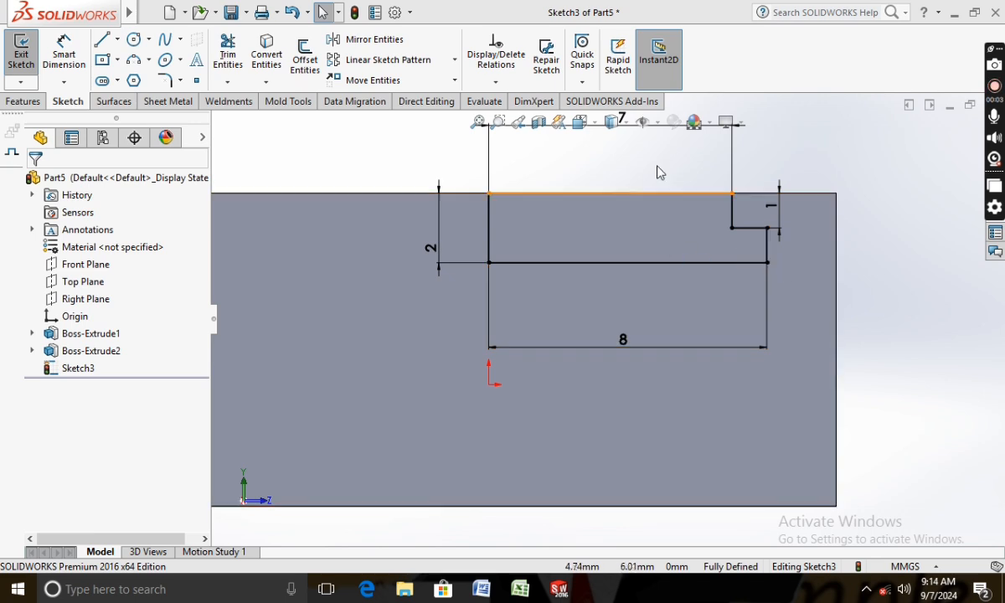
{"action": "key", "text": "f"}
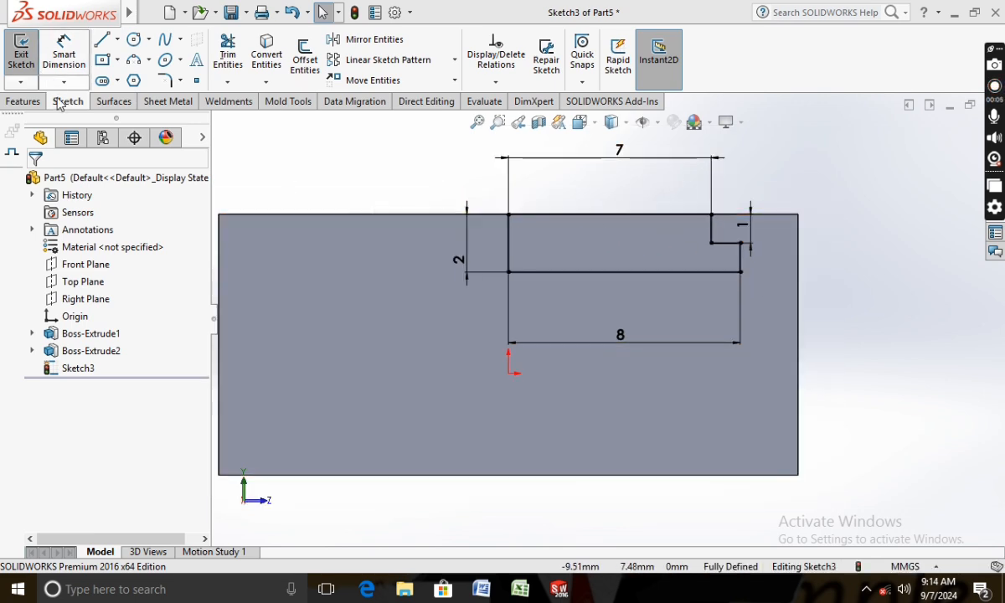
{"action": "left_click", "coordinate": [402, 39]}
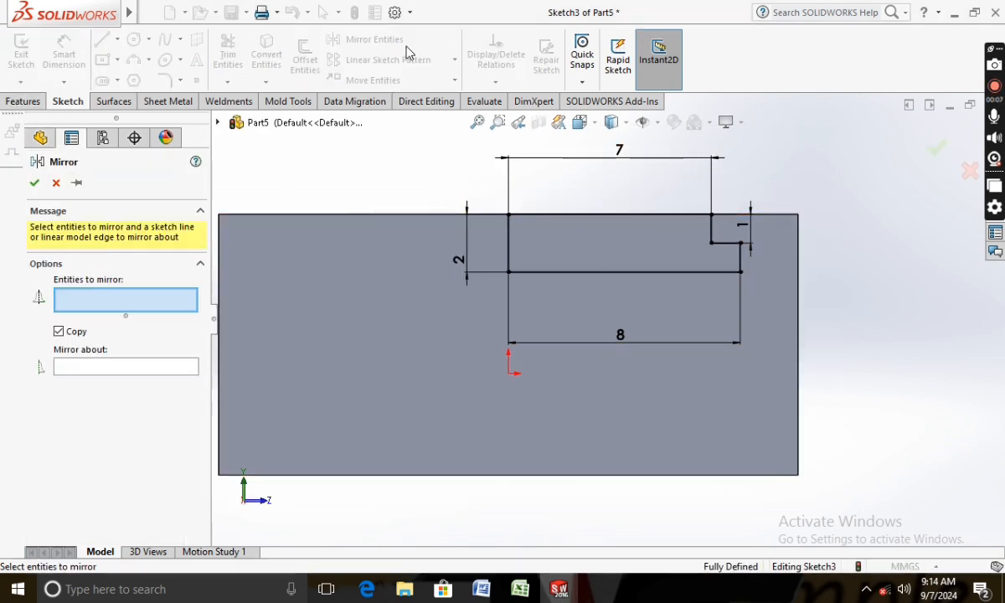
{"action": "left_click", "coordinate": [516, 214]}
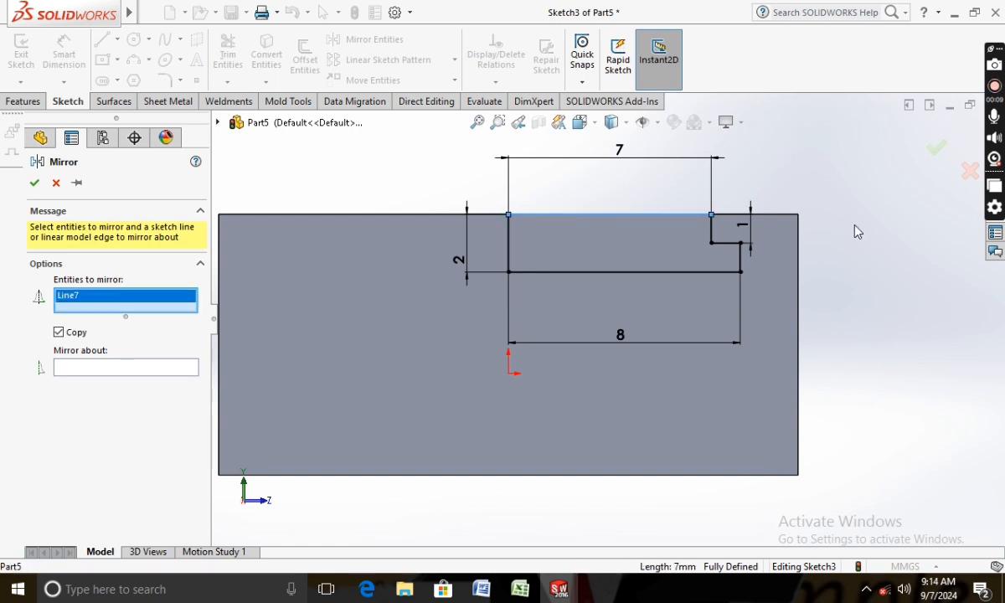
{"action": "left_click", "coordinate": [712, 238]}
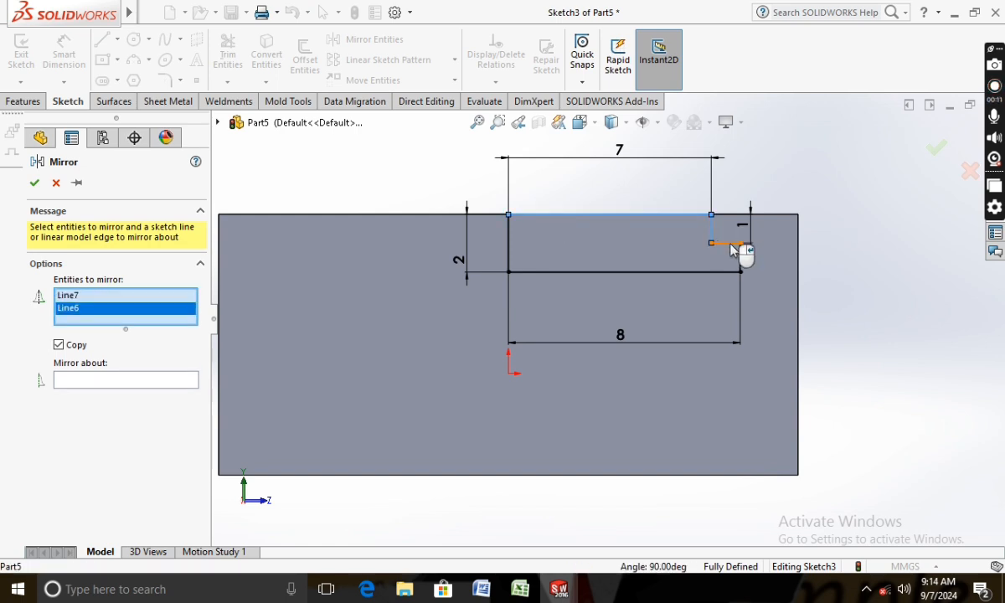
{"action": "left_click", "coordinate": [728, 244]}
{"action": "left_click", "coordinate": [742, 264]}
{"action": "left_click", "coordinate": [695, 271]}
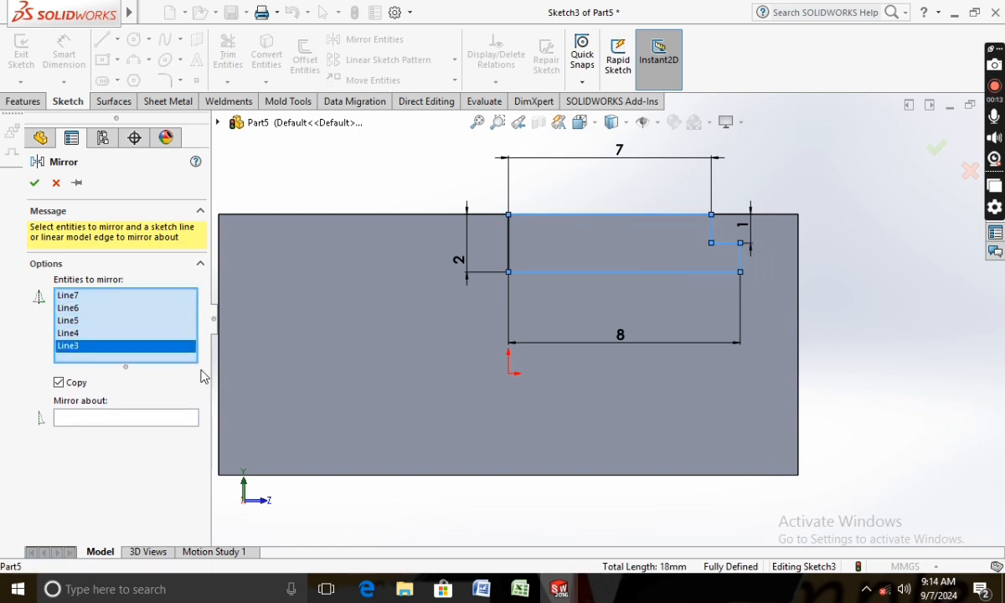
{"action": "left_click", "coordinate": [107, 421]}
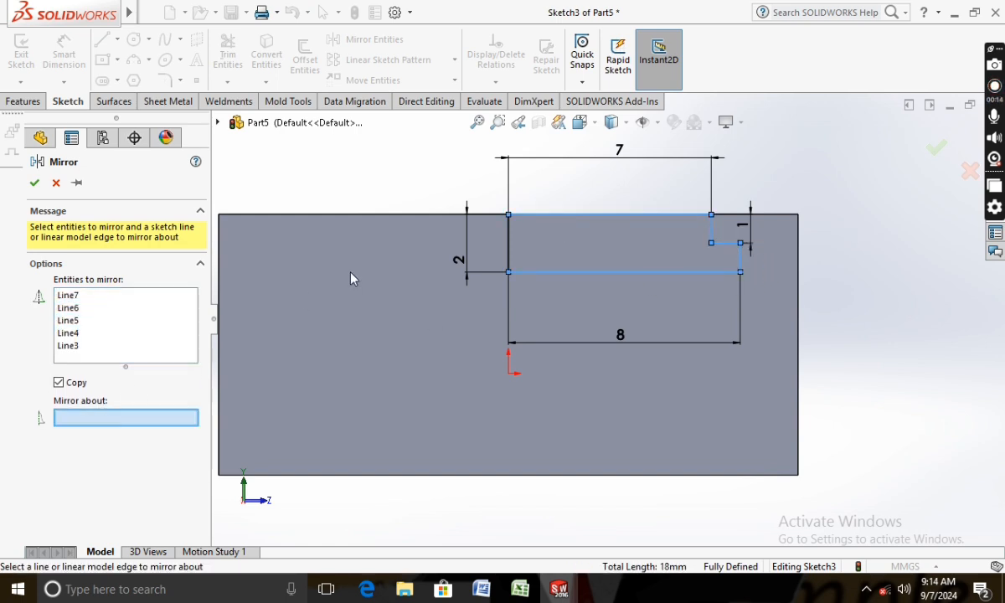
{"action": "left_click", "coordinate": [510, 257]}
{"action": "left_click", "coordinate": [35, 183]}
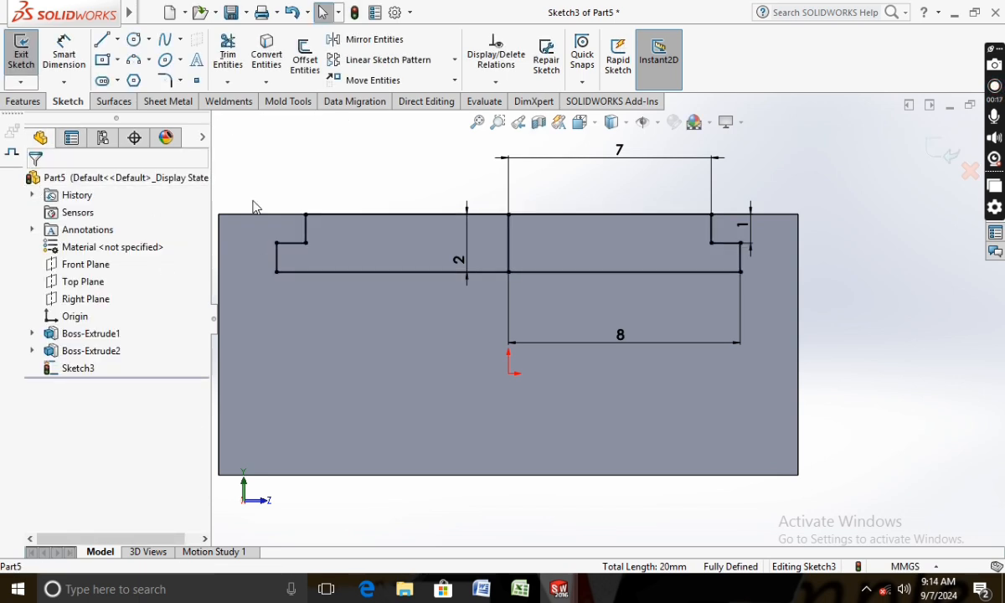
- Convert the vertical centre line of the slot profile to construction geometry
{"action": "left_click", "coordinate": [514, 244]}
{"action": "right_click", "coordinate": [514, 244]}
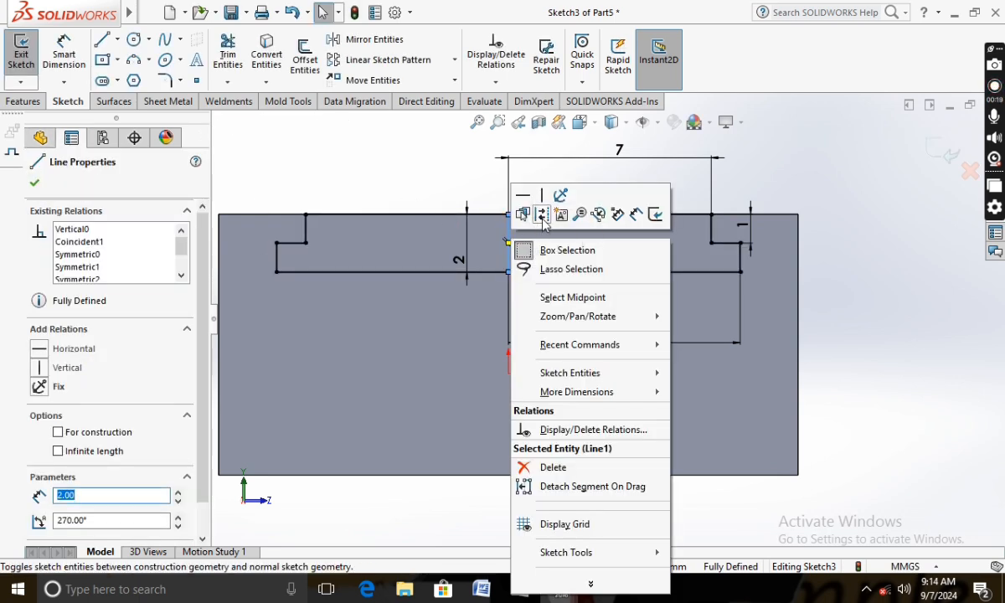
{"action": "left_click", "coordinate": [512, 214]}
- Cut the T-shaped slot profile along the block's length with an Extruded Cut set to Through All
{"action": "left_click", "coordinate": [23, 101]}
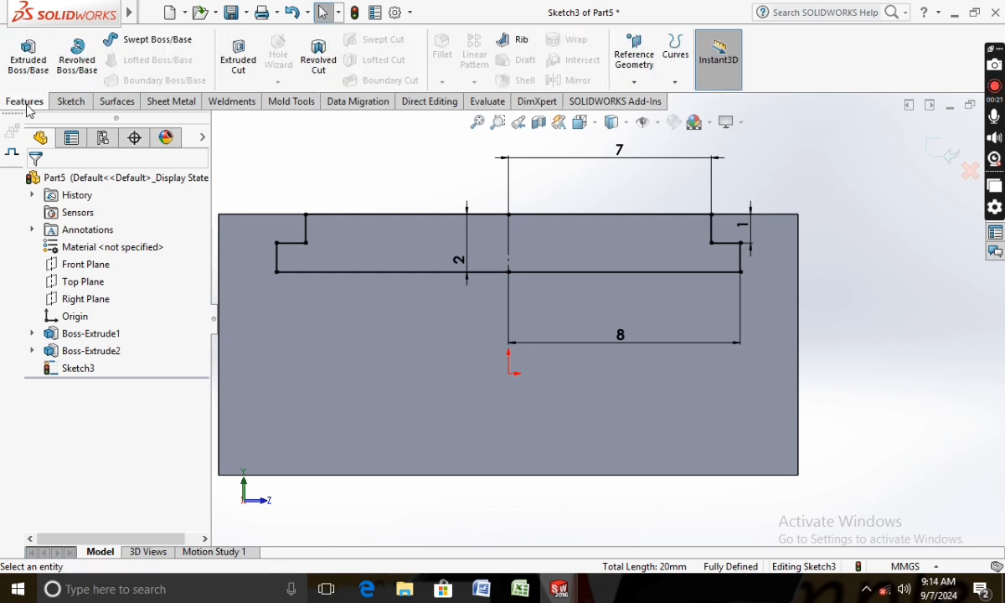
{"action": "left_click", "coordinate": [239, 59]}
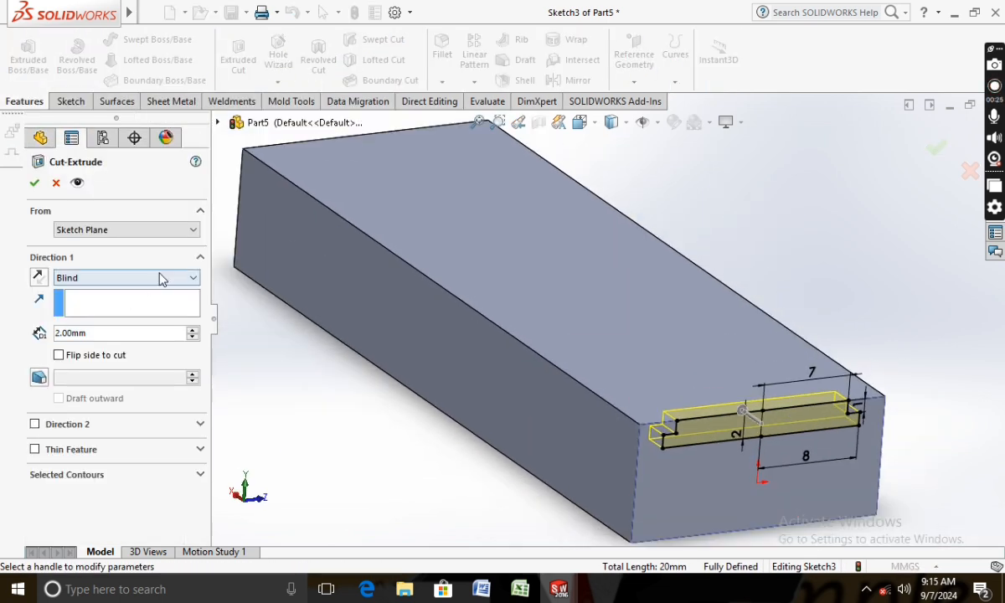
{"action": "left_click", "coordinate": [161, 278]}
{"action": "left_click", "coordinate": [84, 300]}
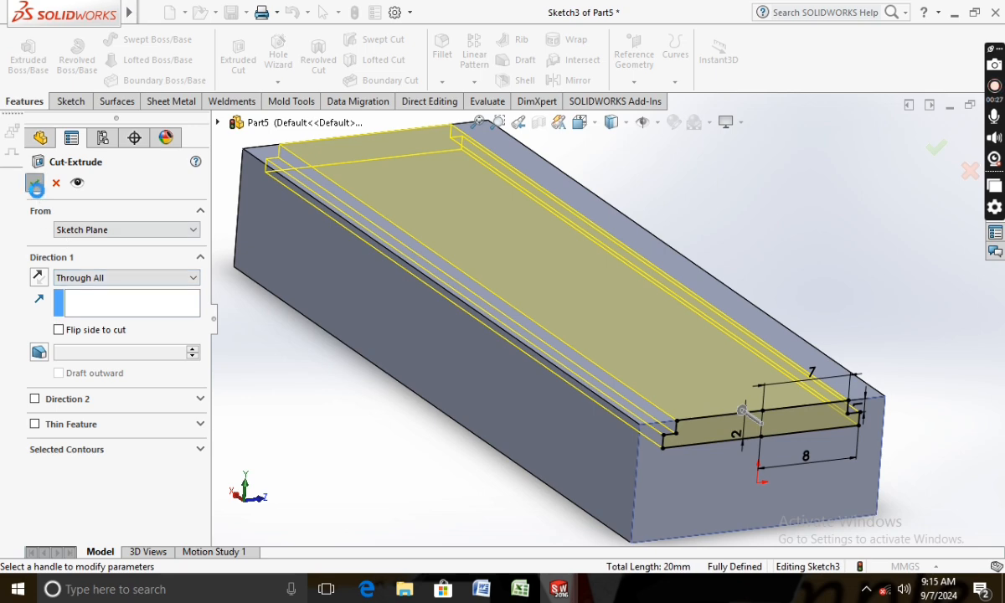
{"action": "key", "text": "Return"}
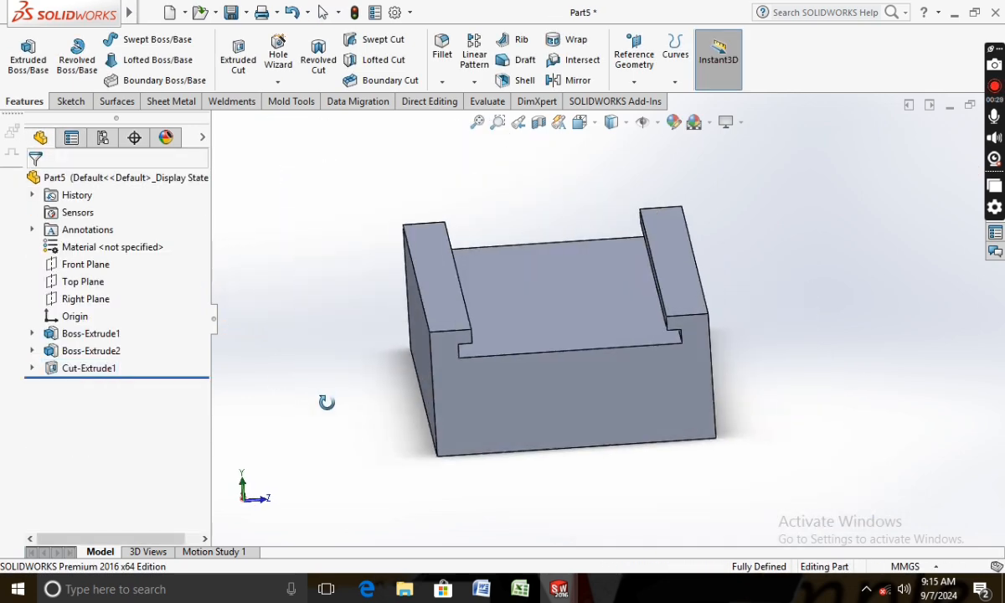
- Sketch a closed square of lines, about 1 mm per side, filling one undercut of the T-slot on the block's end face
{"action": "left_click", "coordinate": [447, 350]}
{"action": "right_click", "coordinate": [443, 350]}
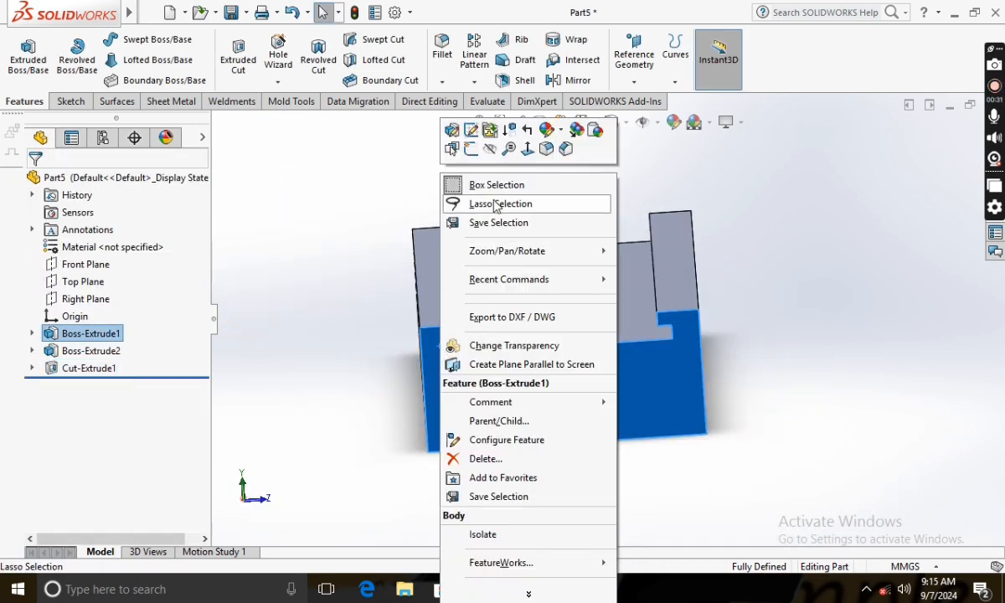
{"action": "left_click", "coordinate": [527, 150]}
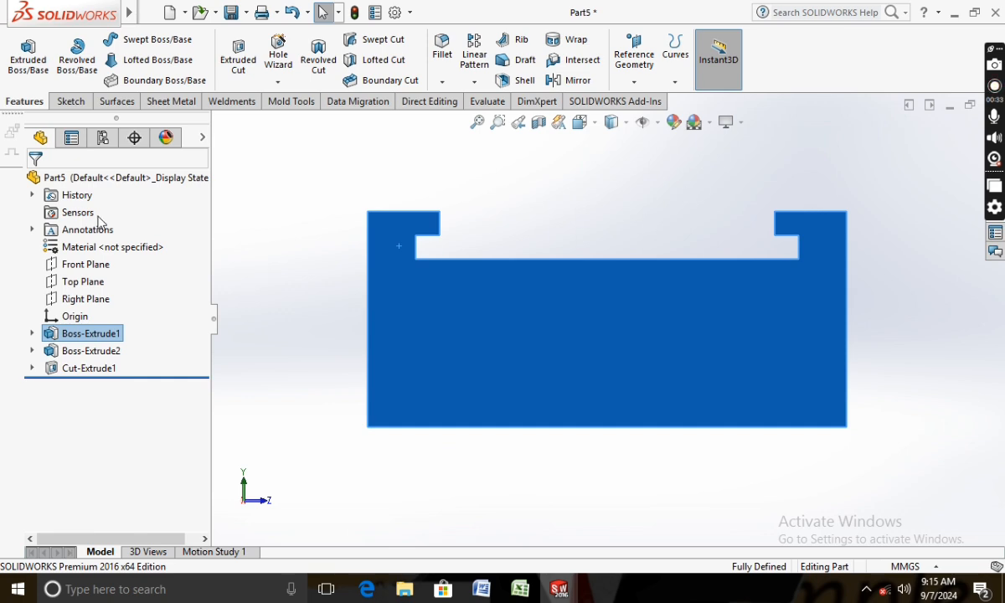
{"action": "left_click", "coordinate": [71, 102]}
{"action": "left_click", "coordinate": [21, 55]}
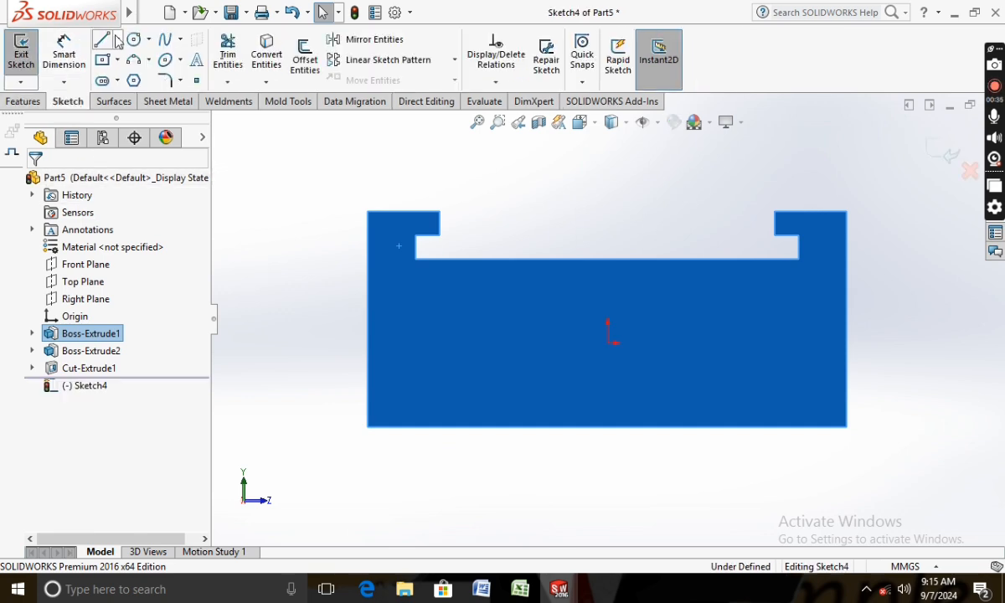
{"action": "left_click", "coordinate": [102, 40]}
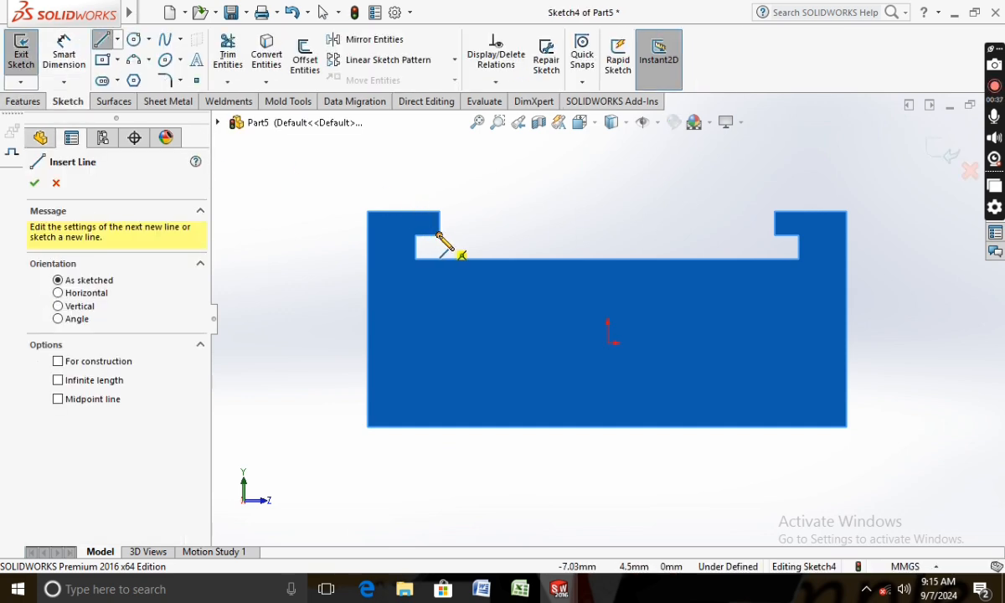
{"action": "left_click", "coordinate": [439, 236]}
{"action": "left_click", "coordinate": [439, 259]}
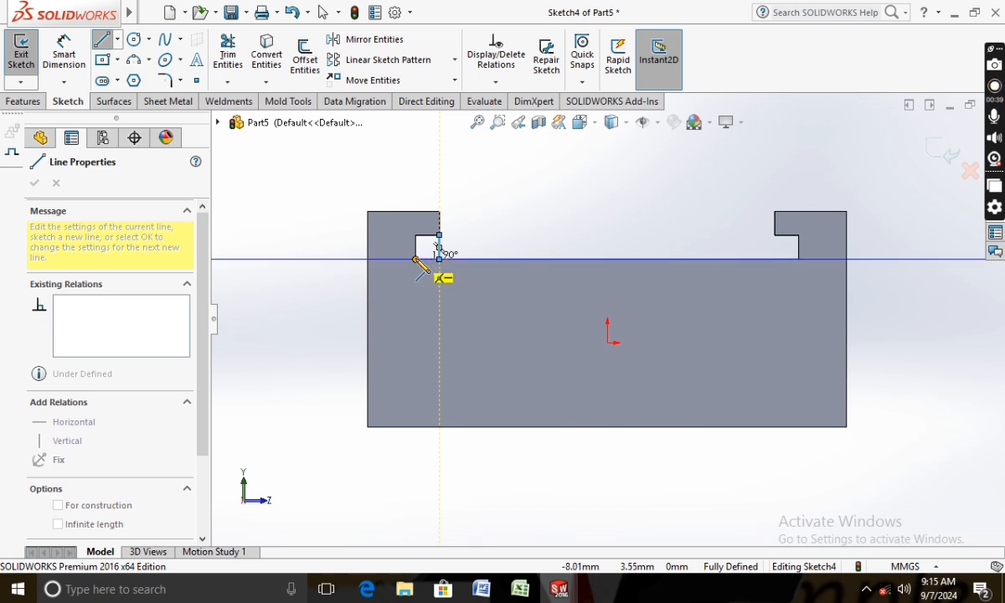
{"action": "left_click", "coordinate": [415, 259]}
{"action": "left_click", "coordinate": [415, 236]}
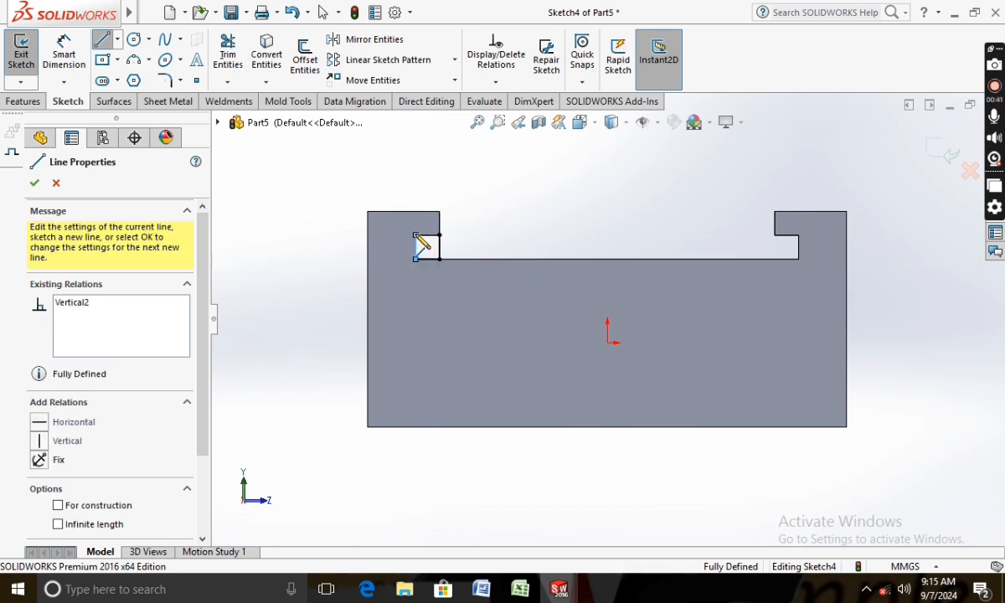
{"action": "left_click", "coordinate": [439, 235]}
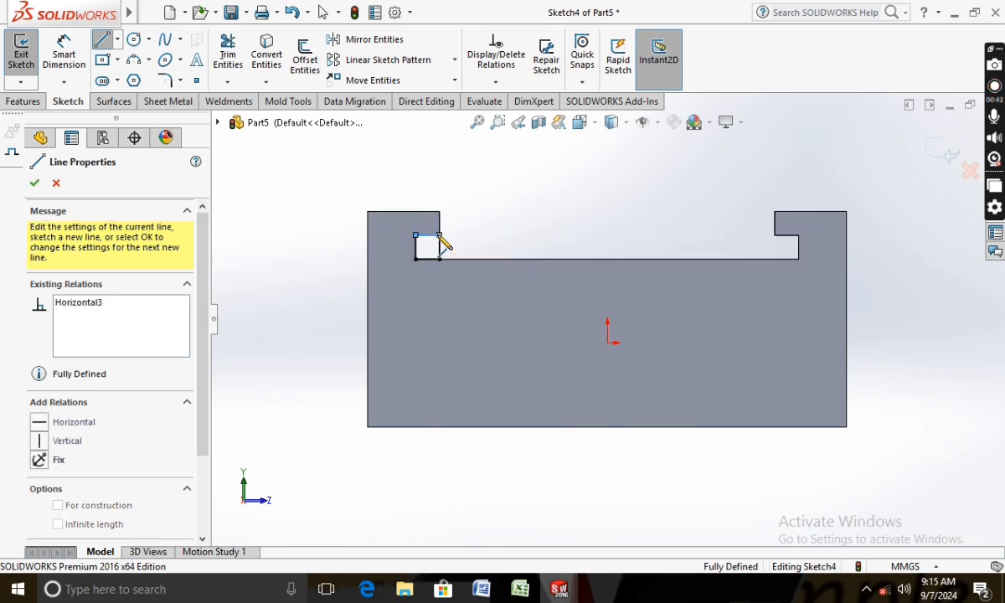
- Draw a matching closed square of lines, about 1 mm per side, in the opposite undercut of the T-slot
{"action": "left_click", "coordinate": [773, 235]}
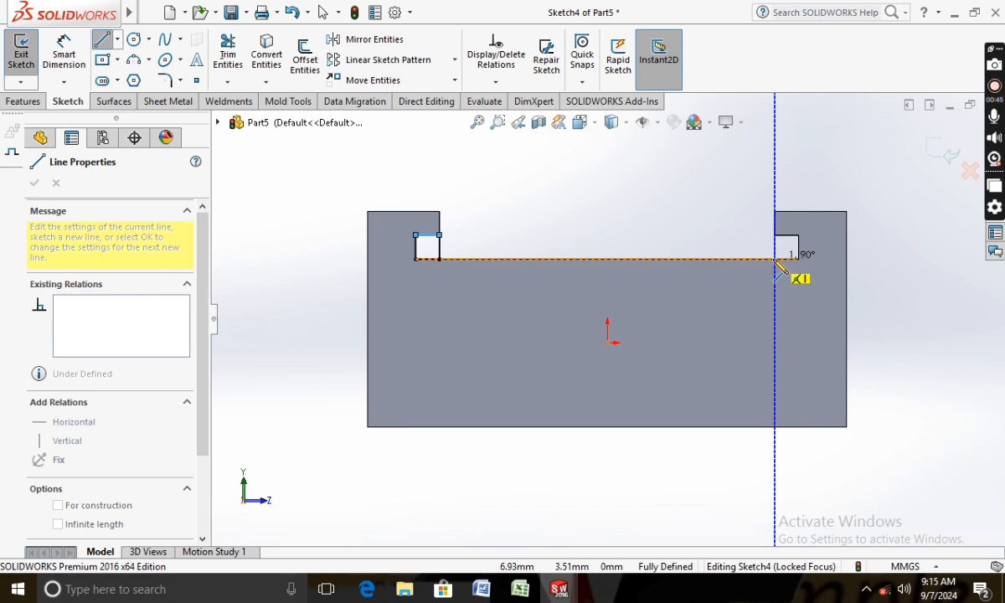
{"action": "left_click", "coordinate": [774, 260]}
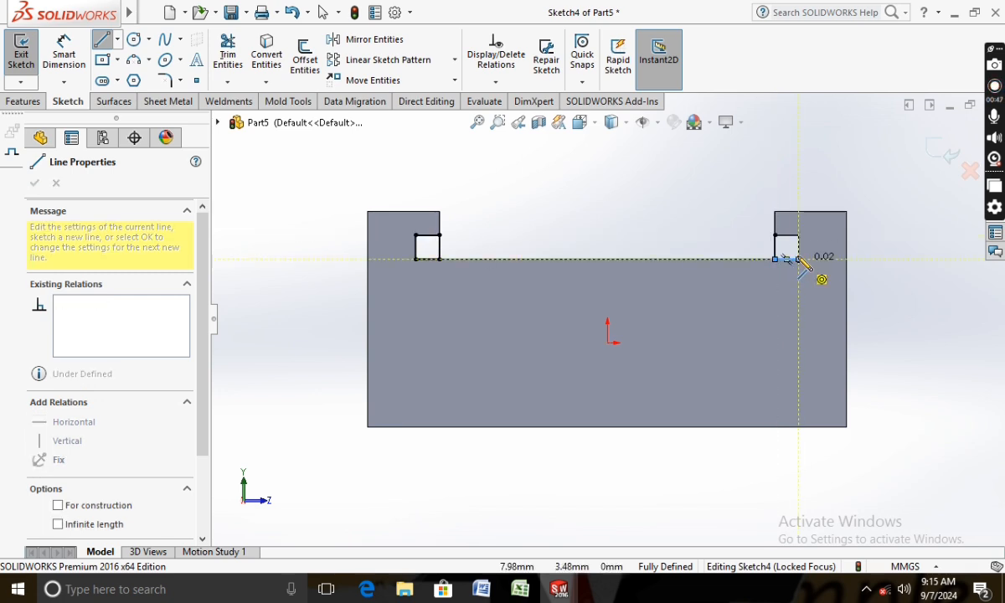
{"action": "left_click", "coordinate": [798, 259]}
{"action": "left_click", "coordinate": [799, 236]}
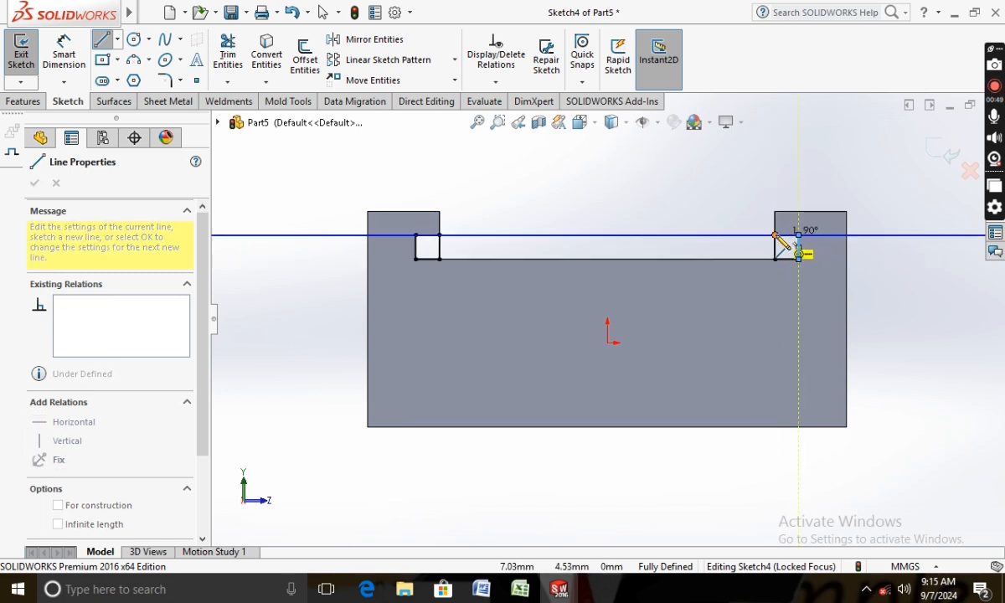
{"action": "left_click", "coordinate": [775, 236]}
{"action": "left_click", "coordinate": [33, 185]}
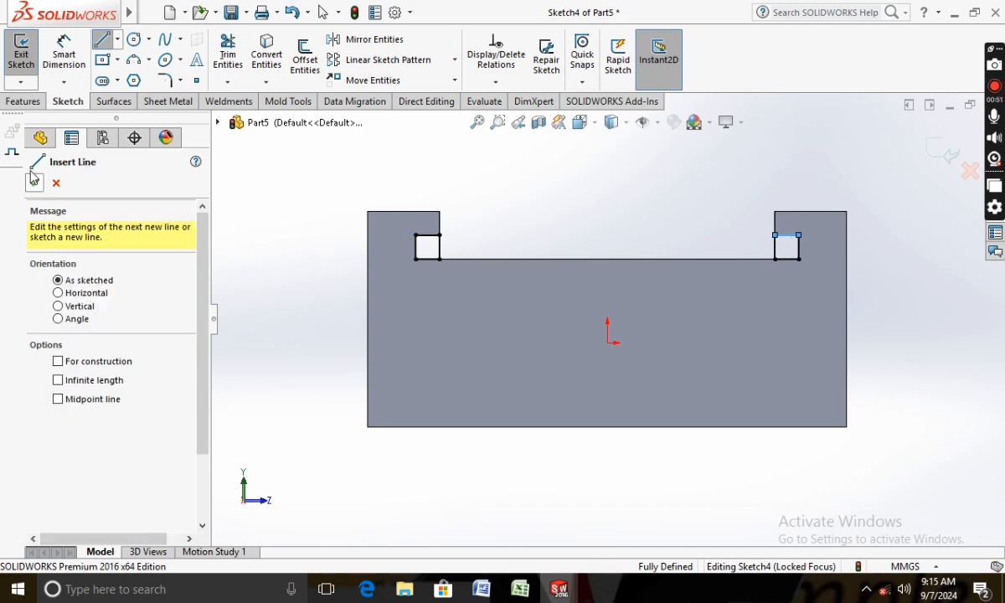
- Extrude both undercut squares as a Blind boss 2 mm deep in the reversed direction, into the slot, with Merge result on
{"action": "left_click", "coordinate": [25, 101]}
{"action": "left_click", "coordinate": [28, 59]}
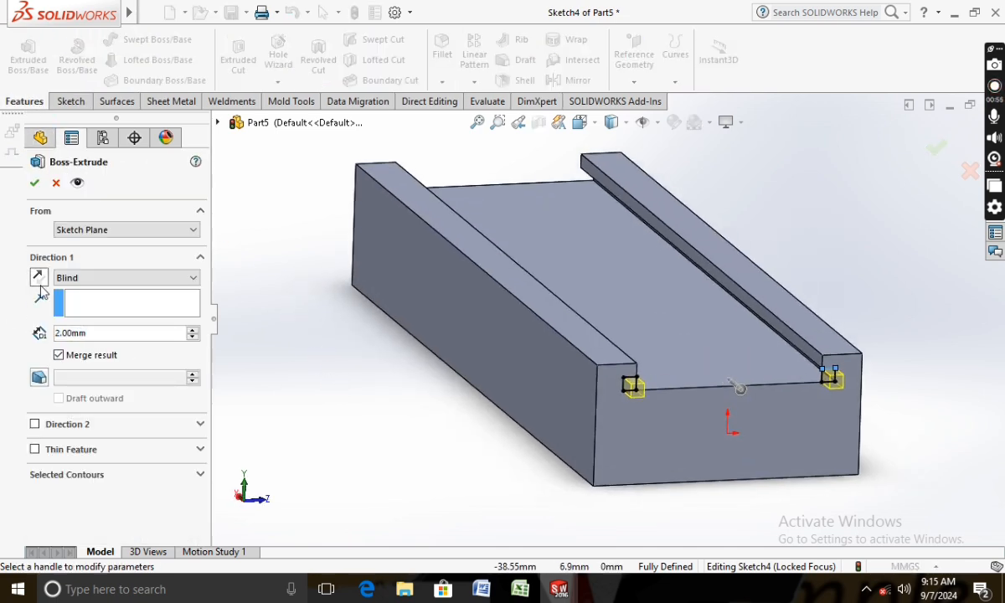
{"action": "left_click", "coordinate": [39, 285]}
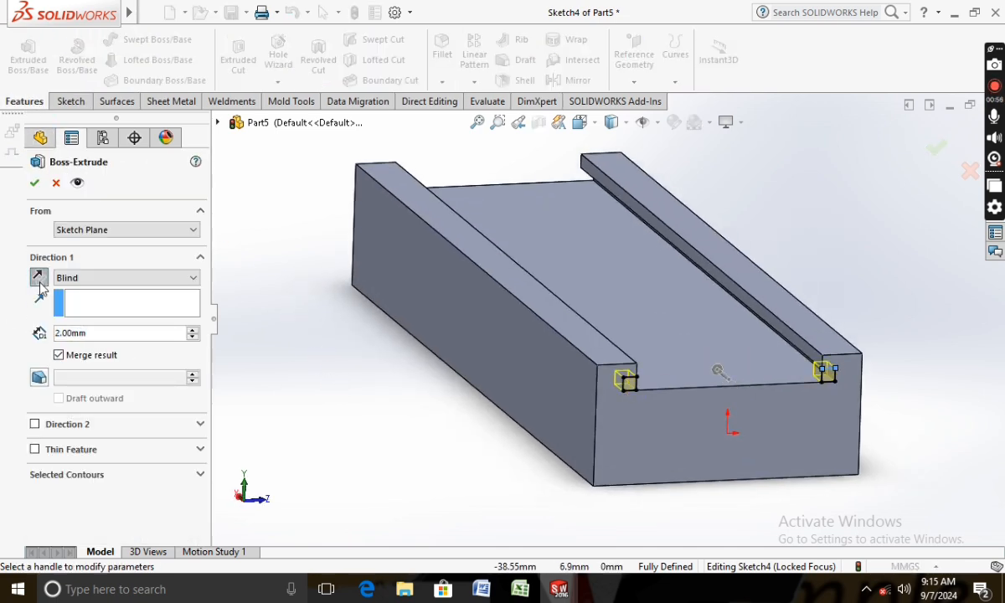
{"action": "left_click", "coordinate": [32, 185]}
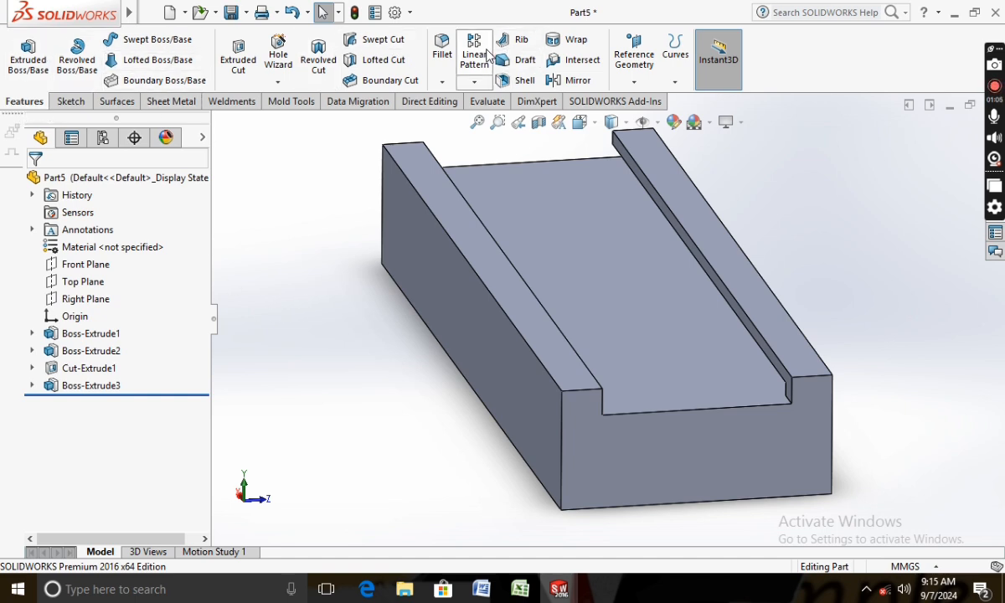
- Mirror the extruded undercut stops about the Right Plane to the block's opposite end
{"action": "left_click", "coordinate": [600, 87]}
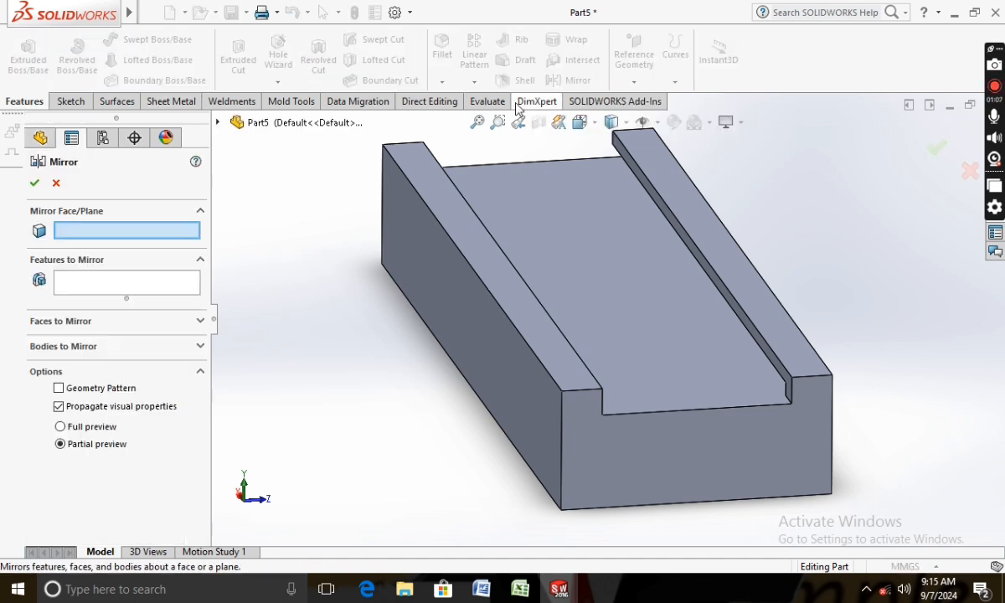
{"action": "left_click", "coordinate": [217, 123]}
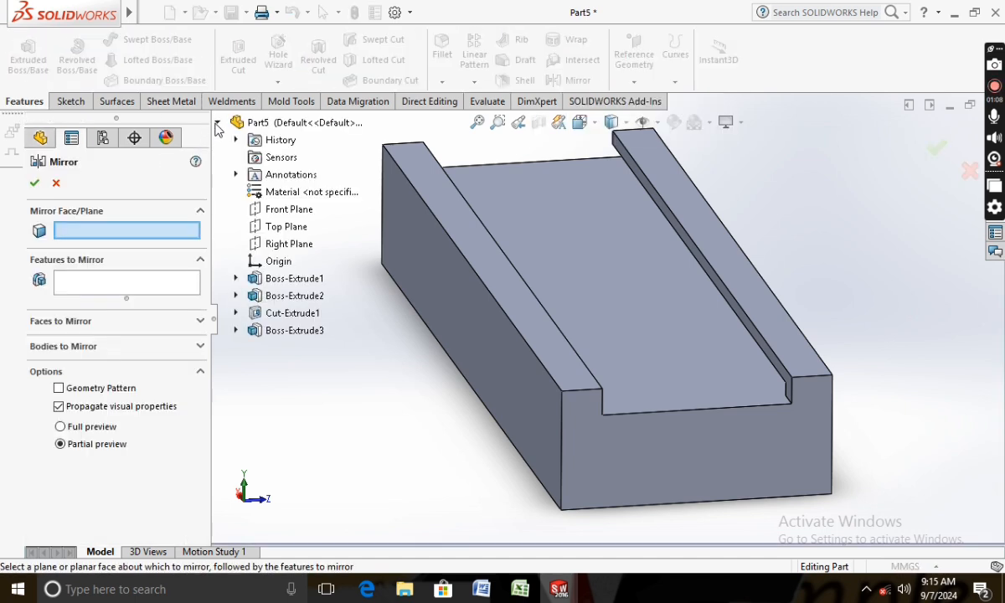
{"action": "middle_click_drag", "start_coordinate": [332, 320], "coordinate": [381, 421]}
{"action": "left_click", "coordinate": [292, 244]}
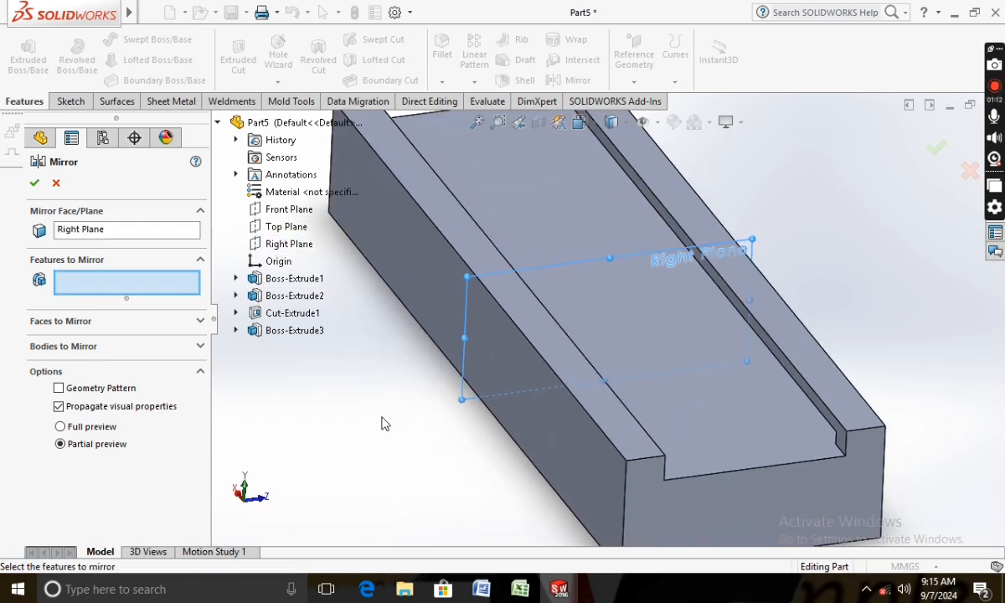
{"action": "left_click", "coordinate": [293, 330]}
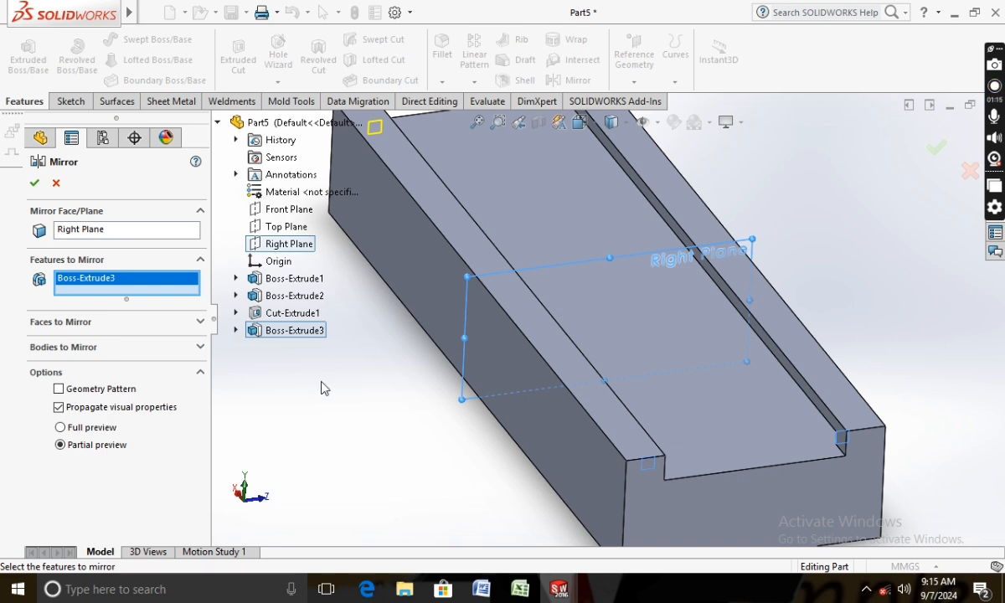
{"action": "left_click", "coordinate": [35, 184]}
{"action": "scroll", "coordinate": [397, 316], "scroll_direction": "up", "scroll_amount": 3}
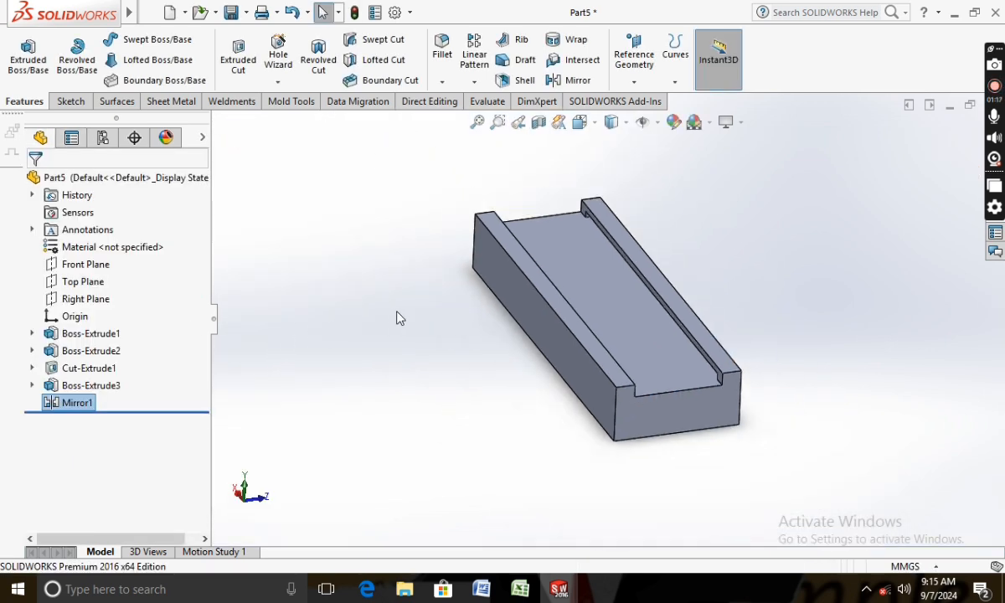
{"action": "middle_click_drag", "start_coordinate": [397, 316], "coordinate": [423, 383]}
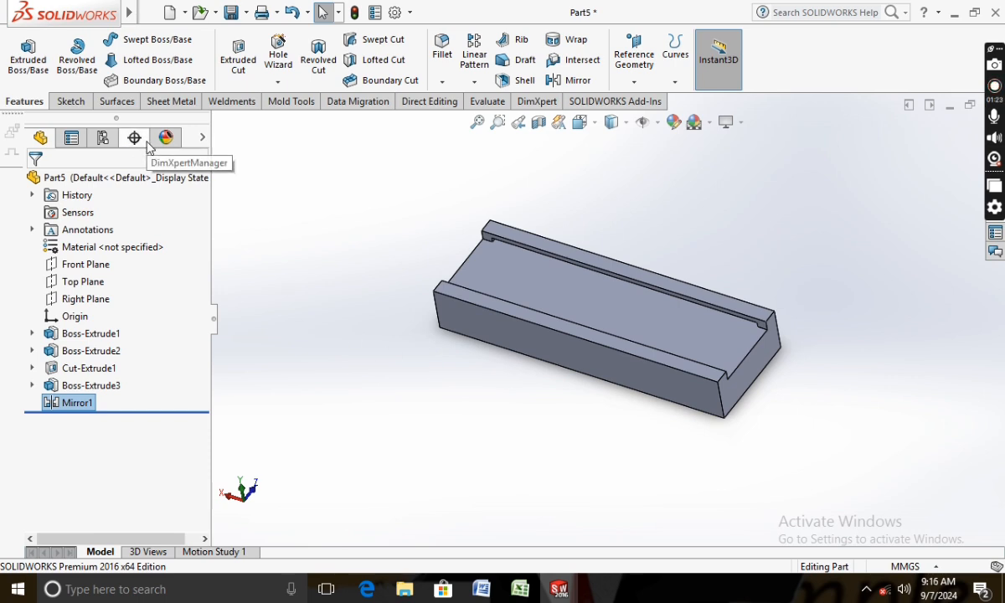
- Start a sketch on the T-slot's floor and draw a horizontal line about 20 mm long from the origin toward one end
{"action": "right_click", "coordinate": [693, 345]}
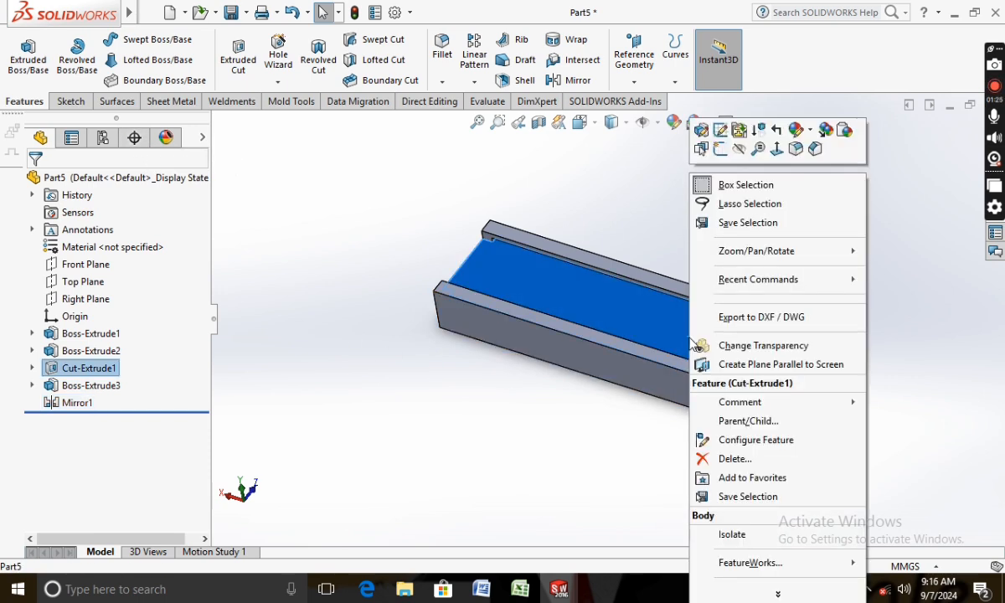
{"action": "left_click", "coordinate": [777, 151]}
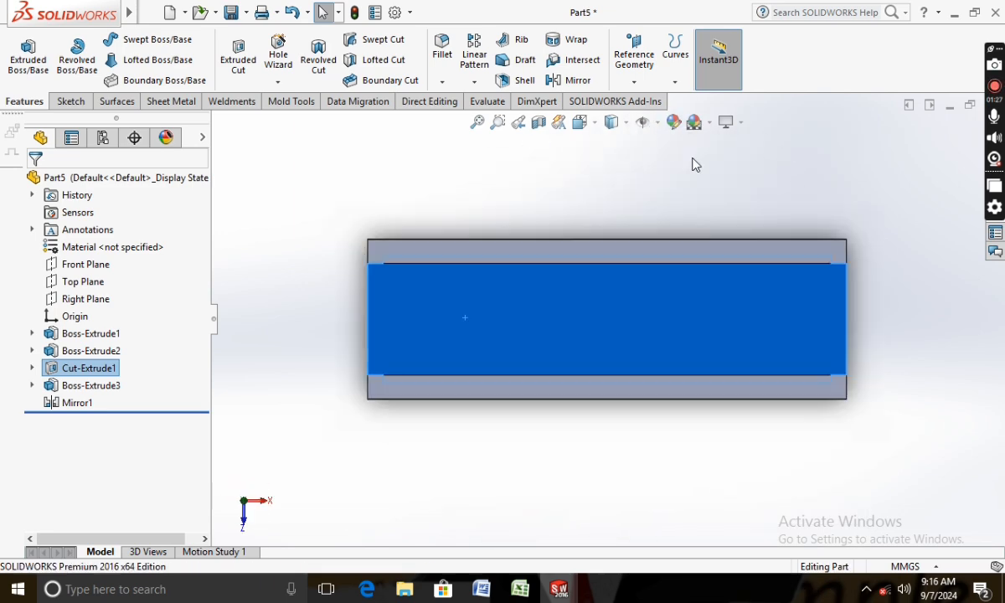
{"action": "left_click", "coordinate": [71, 101]}
{"action": "left_click", "coordinate": [21, 50]}
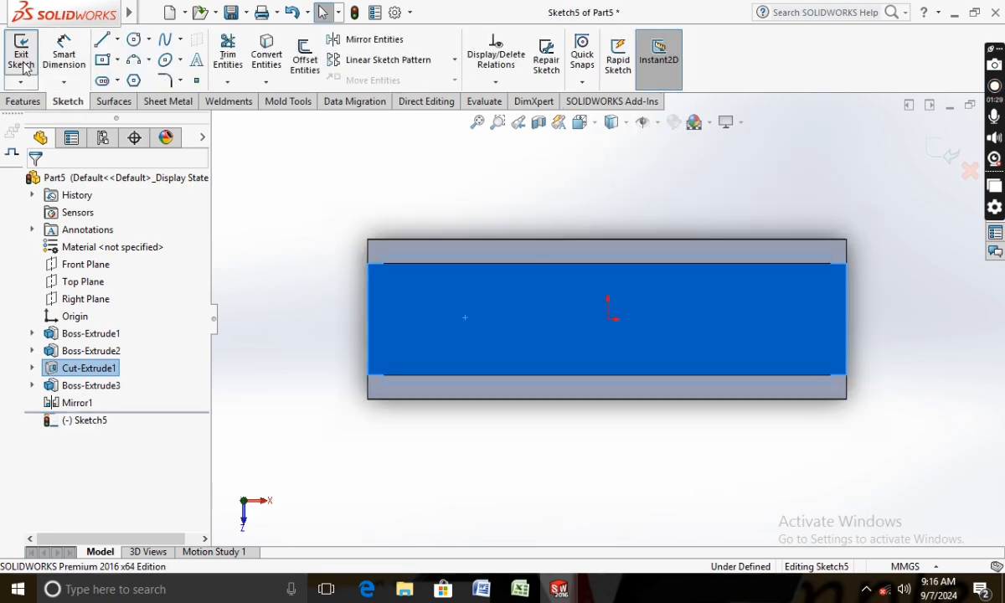
{"action": "left_click", "coordinate": [100, 44]}
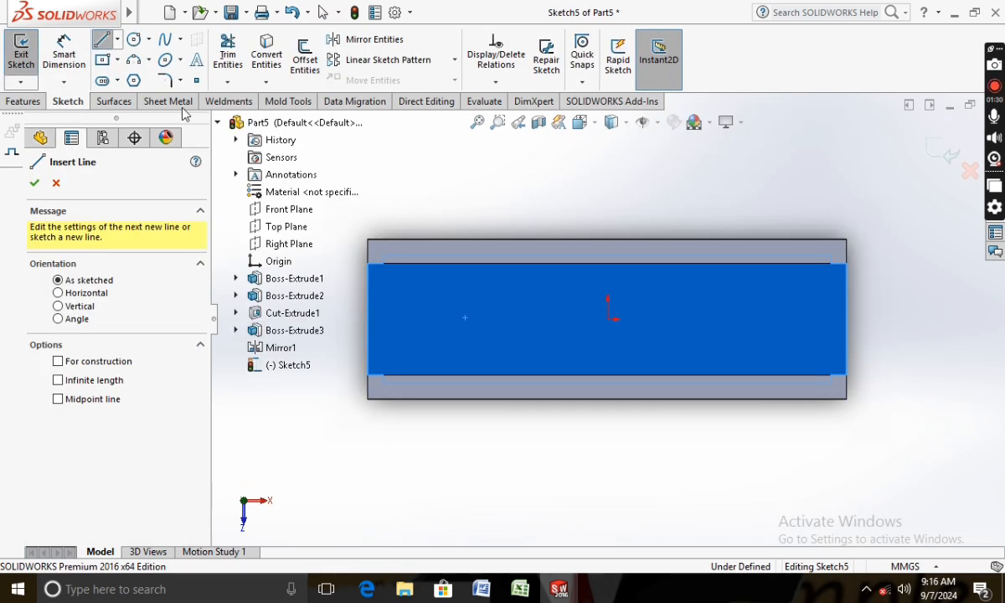
{"action": "left_click", "coordinate": [609, 319]}
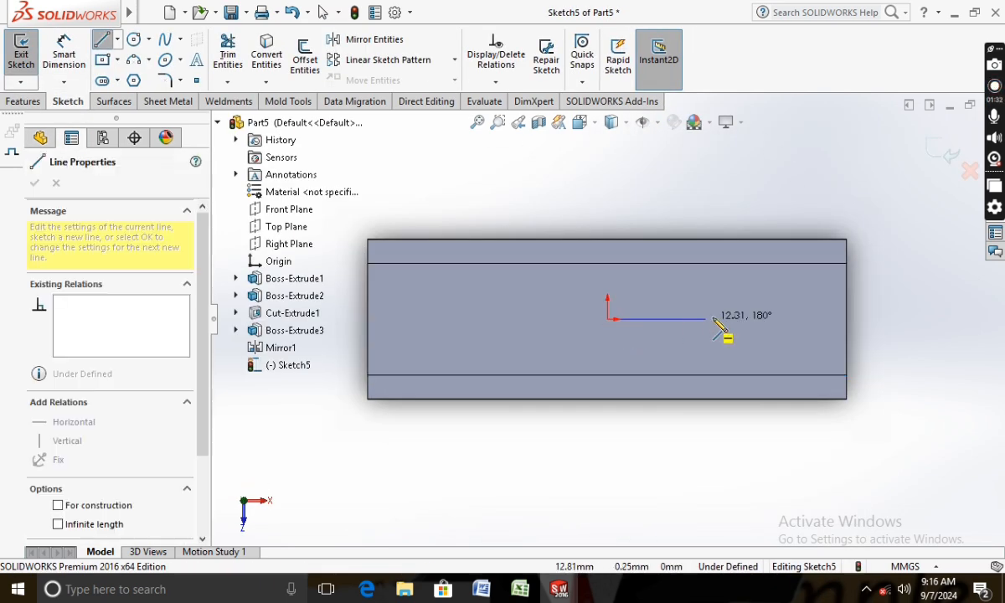
{"action": "left_click", "coordinate": [769, 319]}
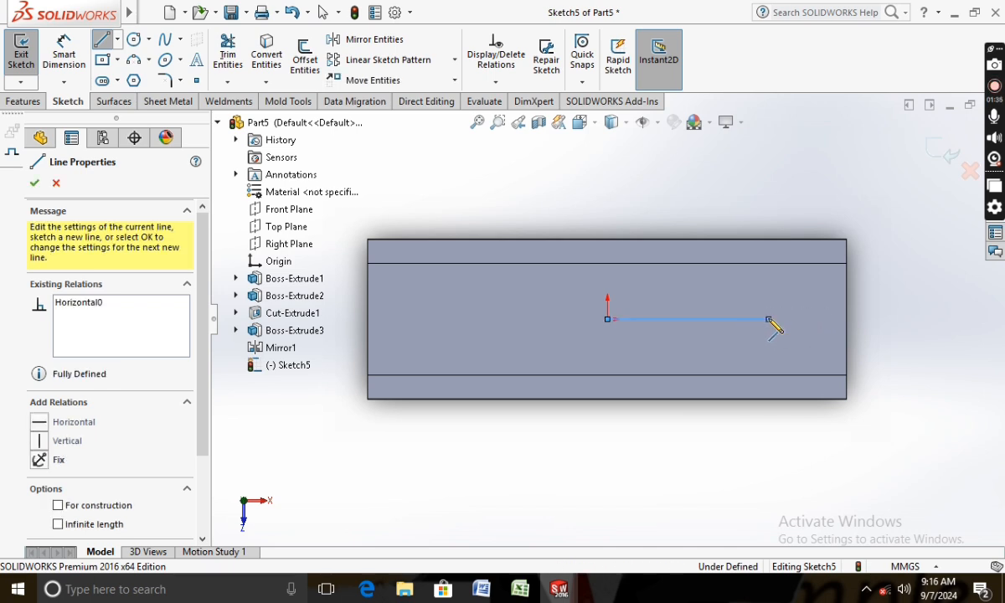
{"action": "key", "text": "Escape"}
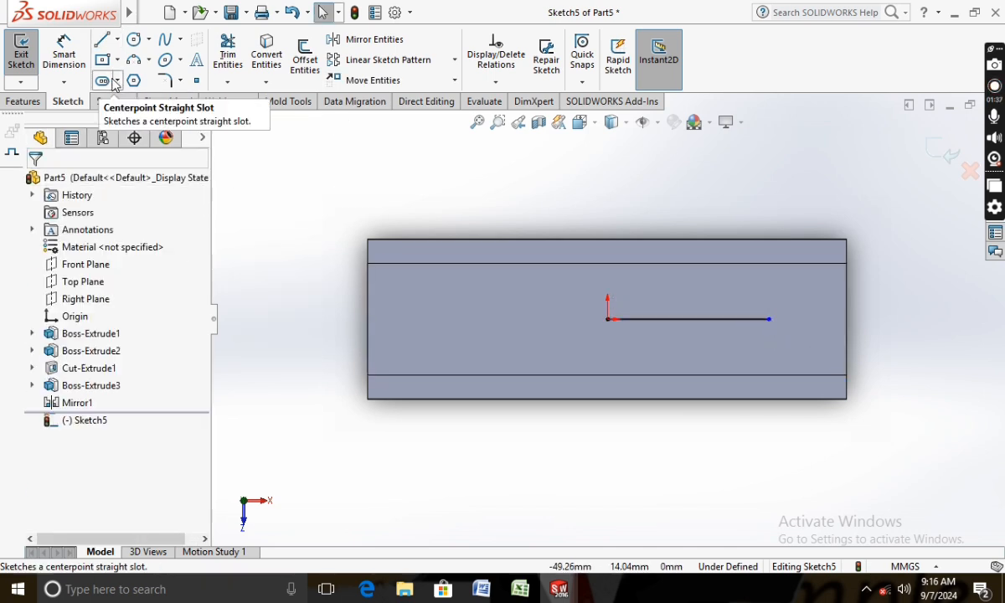
- Sketch a horizontal centerpoint straight slot centred on the outer endpoint of the line
{"action": "left_click", "coordinate": [104, 82]}
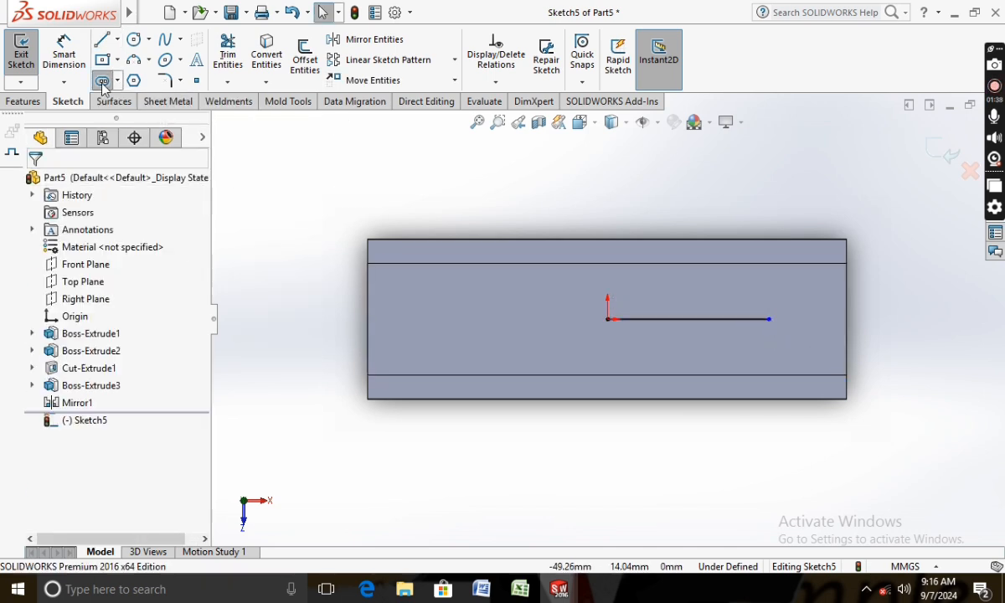
{"action": "left_click", "coordinate": [769, 319]}
{"action": "left_click", "coordinate": [811, 319]}
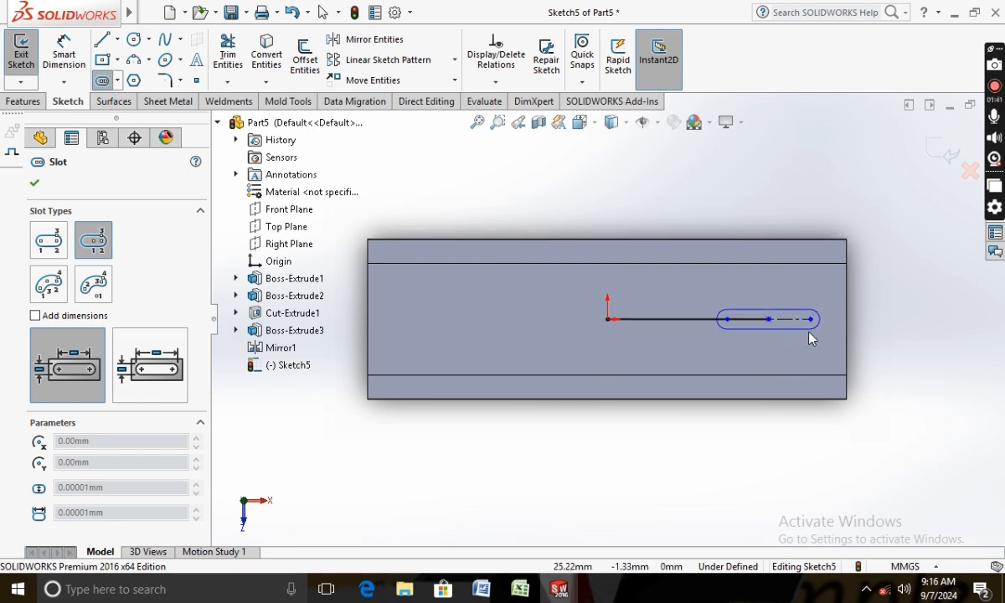
{"action": "left_click", "coordinate": [813, 350]}
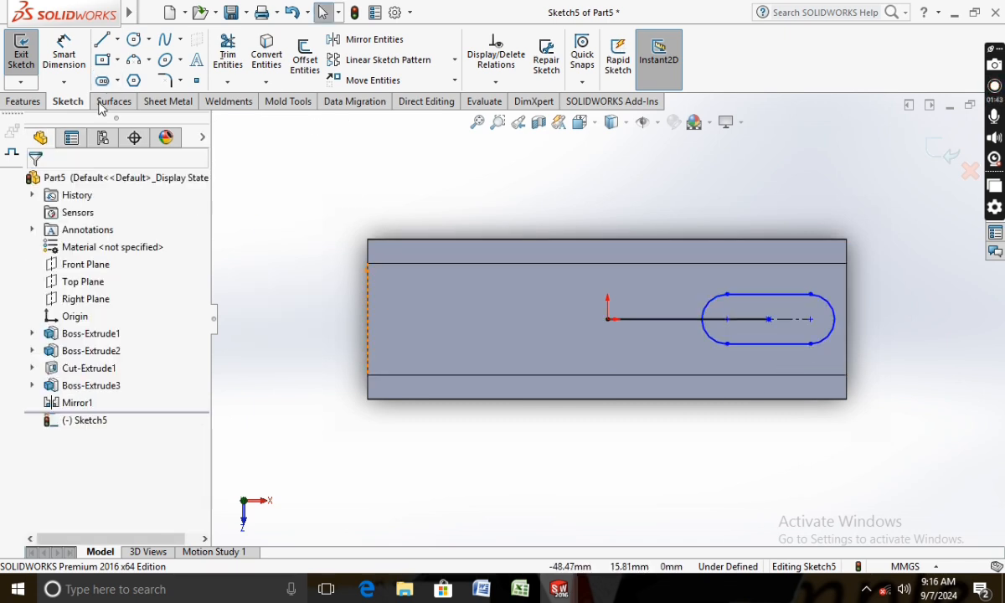
- Dimension the horizontal line from the origin to the slot's centre at 23 mm
{"action": "left_click", "coordinate": [66, 47]}
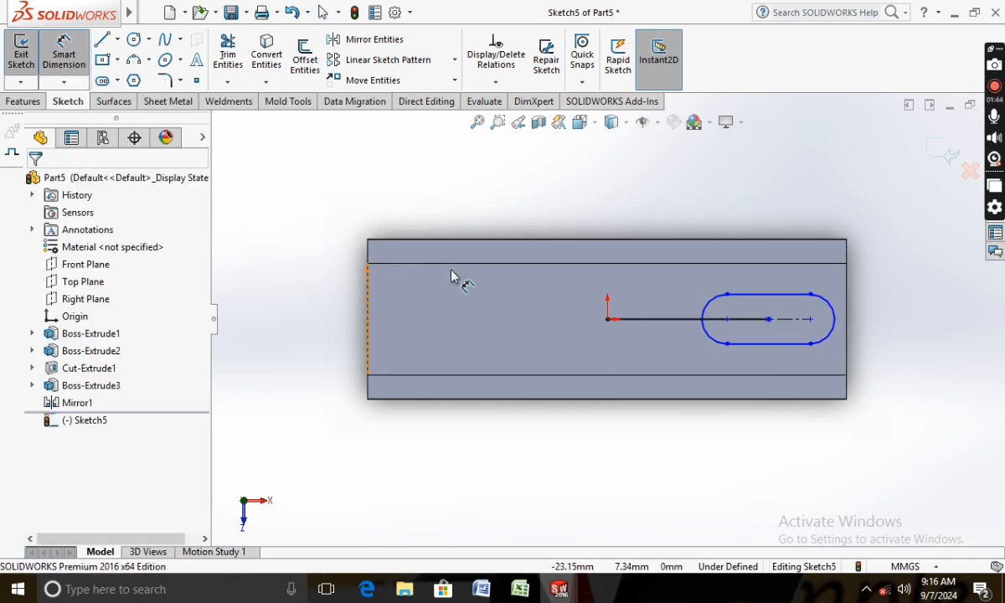
{"action": "left_click", "coordinate": [663, 326]}
{"action": "left_click", "coordinate": [674, 457]}
{"action": "type", "text": "2"}
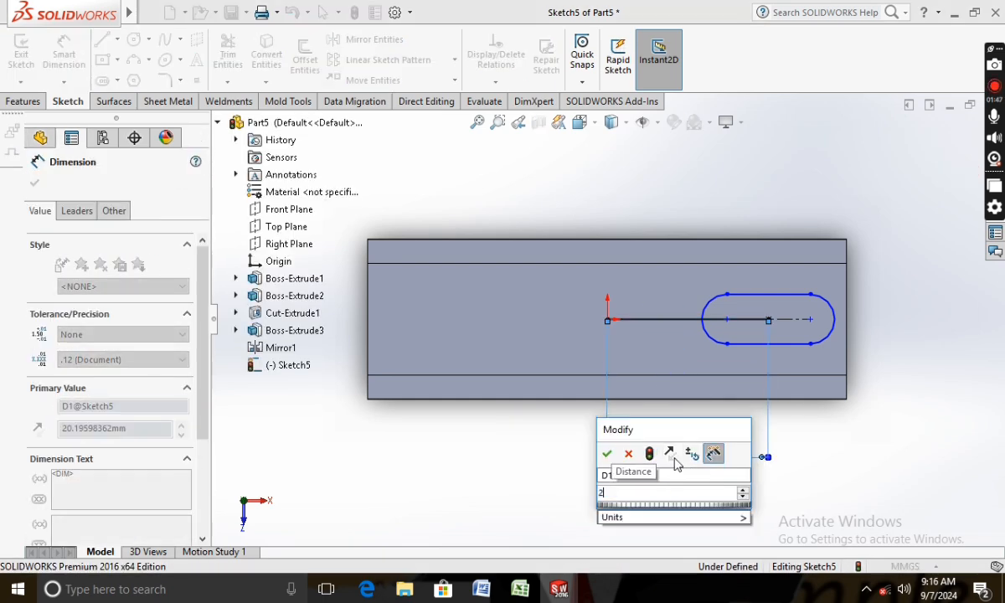
{"action": "type", "text": "3"}
{"action": "key", "text": "Return"}
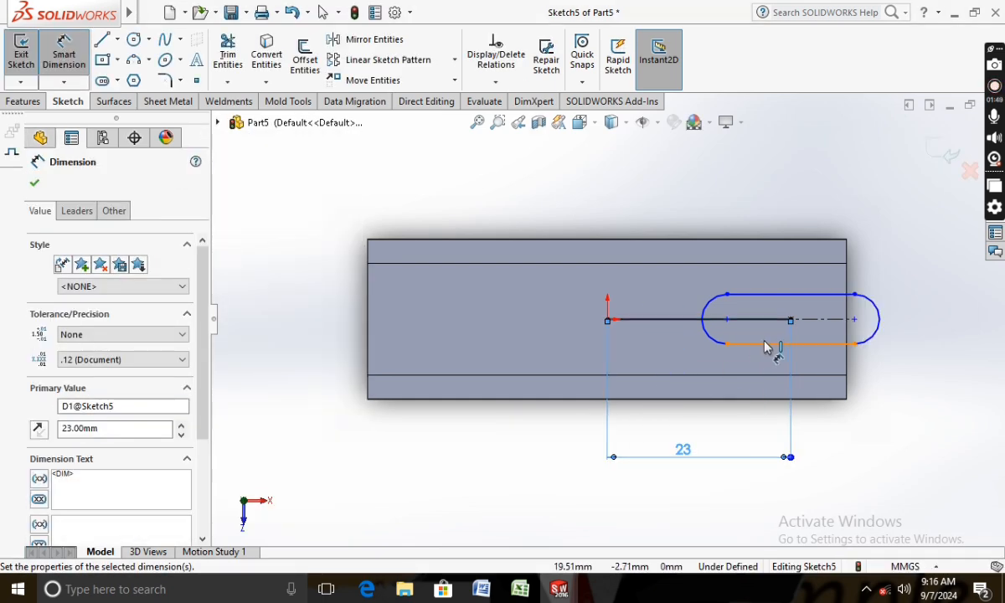
- Dimension the straight edge of the sketched slot at 5 mm
{"action": "left_click", "coordinate": [779, 355]}
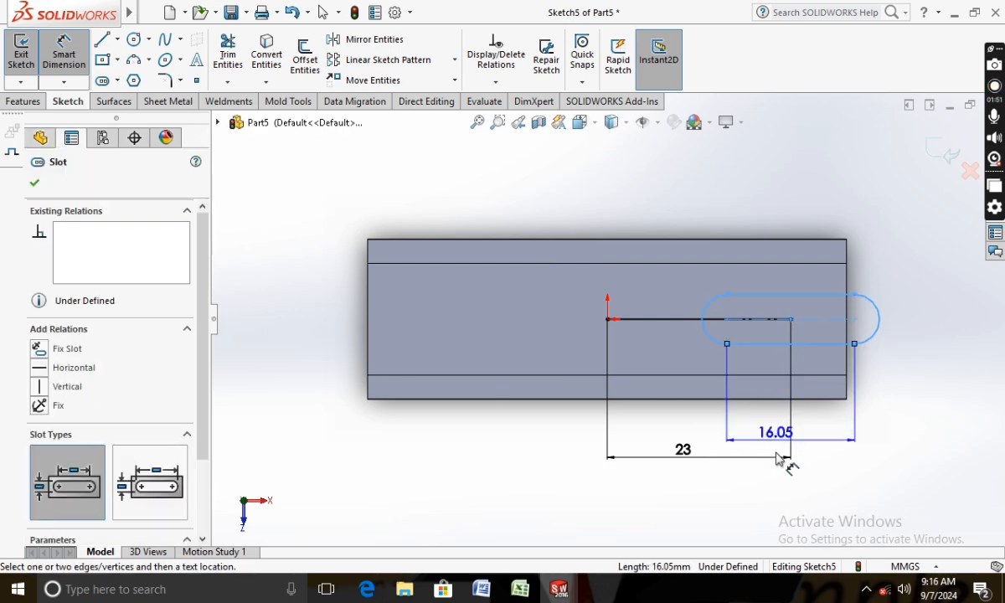
{"action": "left_click", "coordinate": [775, 443]}
{"action": "type", "text": "5"}
{"action": "key", "text": "Return"}
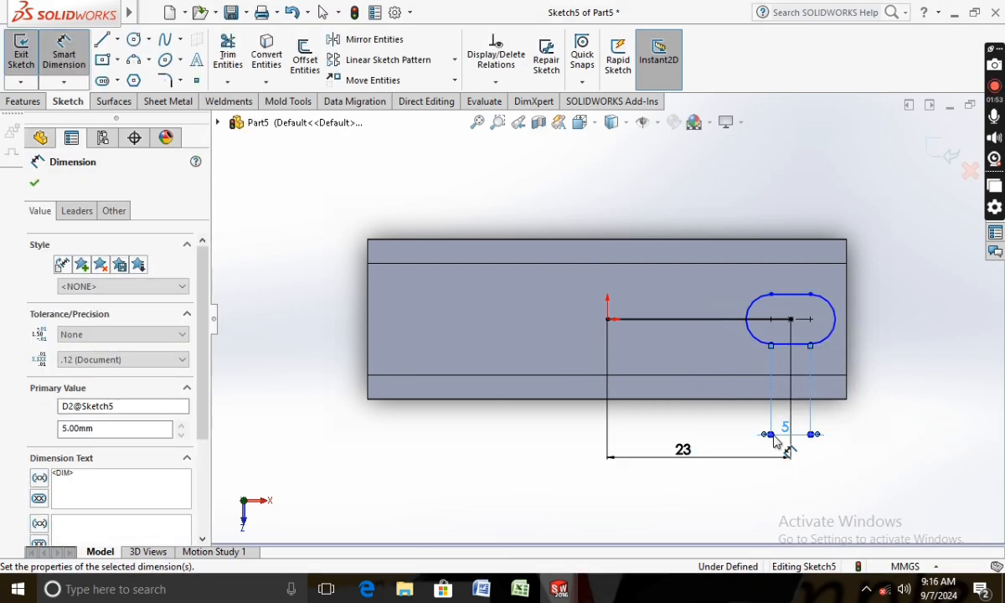
- Dimension the slot's end arc with a 4 mm radius and finish the sketch
{"action": "left_click", "coordinate": [836, 319]}
{"action": "left_click", "coordinate": [859, 312]}
{"action": "type", "text": "4"}
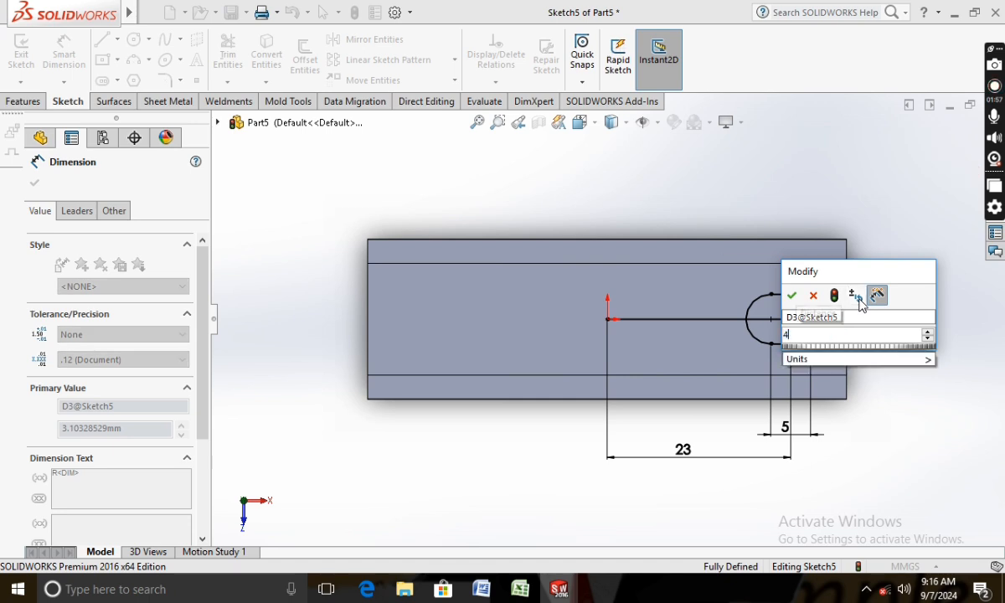
{"action": "key", "text": "Return"}
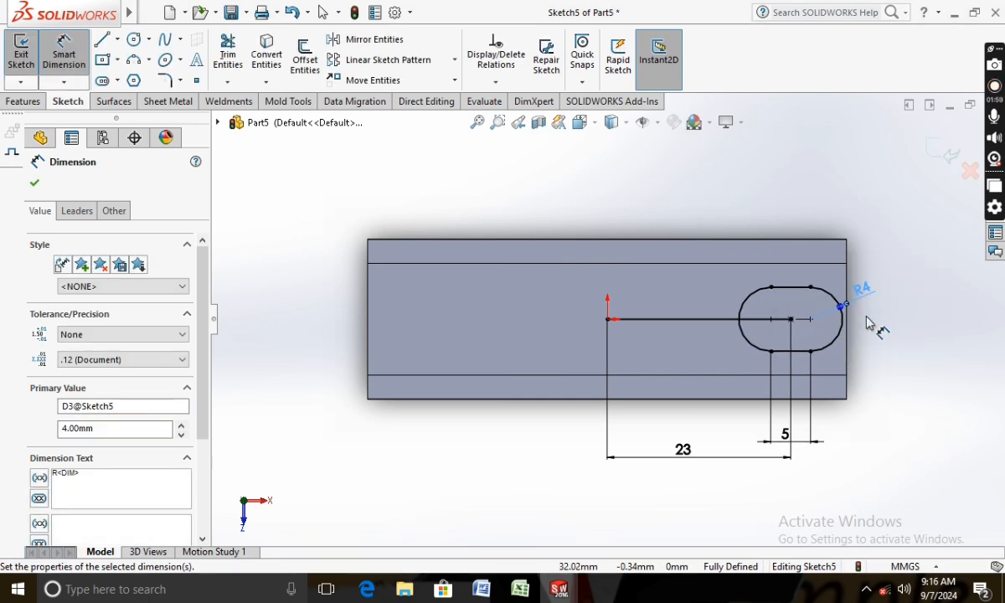
{"action": "left_click", "coordinate": [33, 185]}
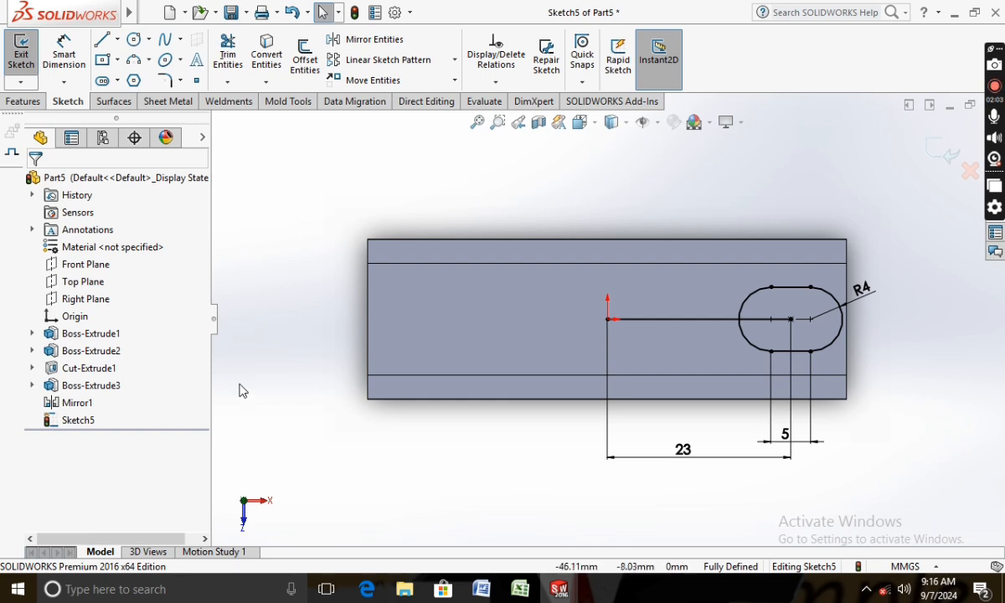
{"action": "mouse_move", "coordinate": [307, 472]}
{"action": "middle_mouse_down"}
{"action": "mouse_move", "coordinate": [309, 269]}
{"action": "mouse_move", "coordinate": [276, 257]}
{"action": "middle_mouse_up"}
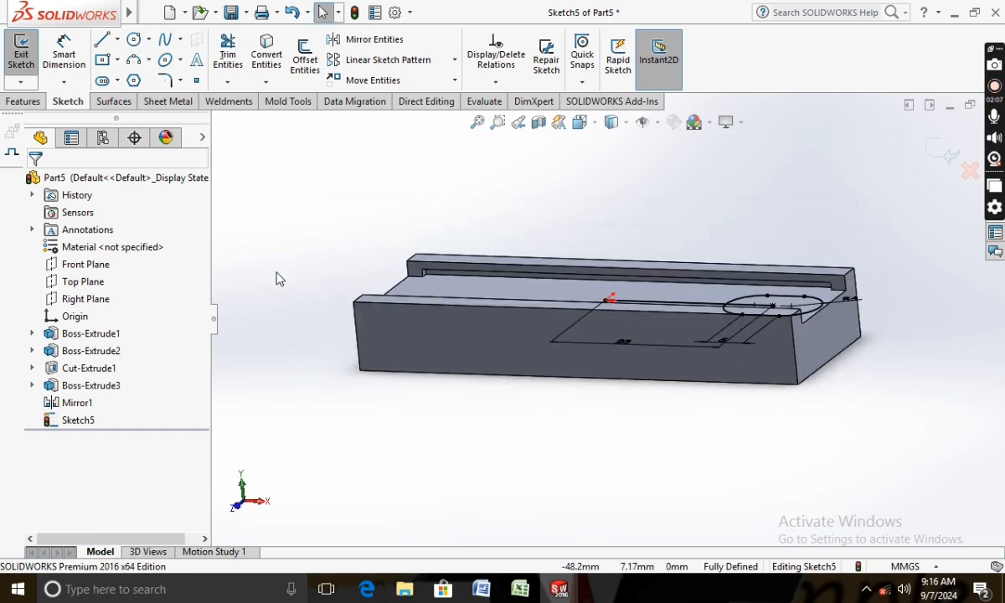
{"action": "left_click", "coordinate": [18, 67]}
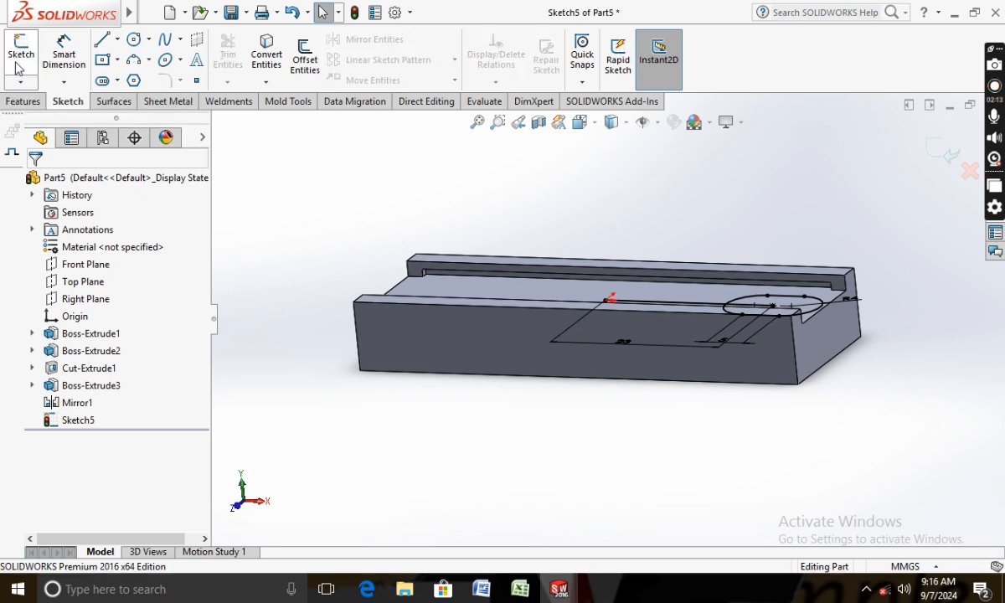
- Shell the block with a 2 mm wall thickness, removing its flat underside face
{"action": "left_click", "coordinate": [32, 104]}
{"action": "left_click", "coordinate": [514, 79]}
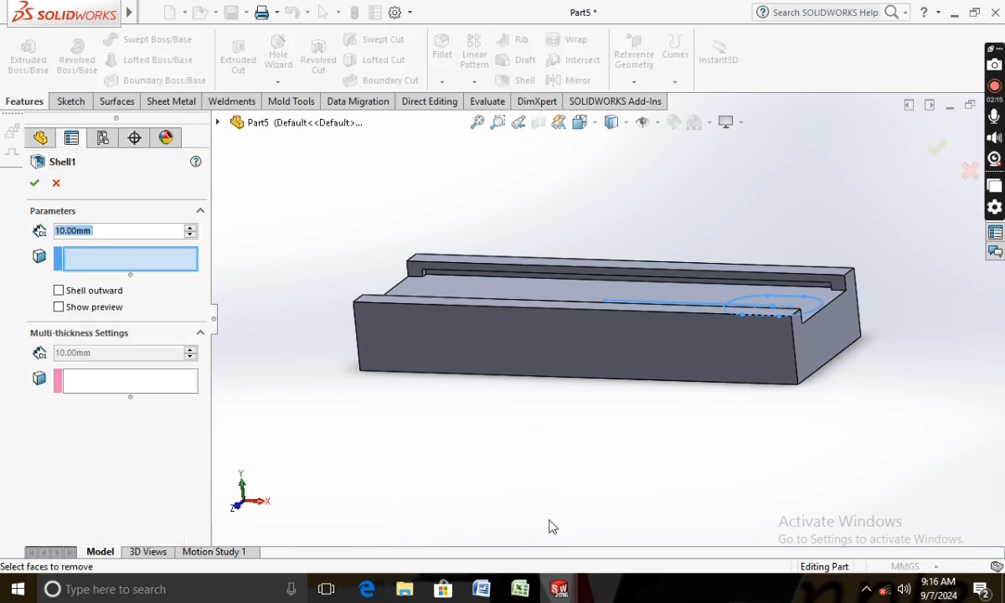
{"action": "middle_click_drag", "start_coordinate": [500, 465], "coordinate": [602, 352]}
{"action": "left_click", "coordinate": [596, 352]}
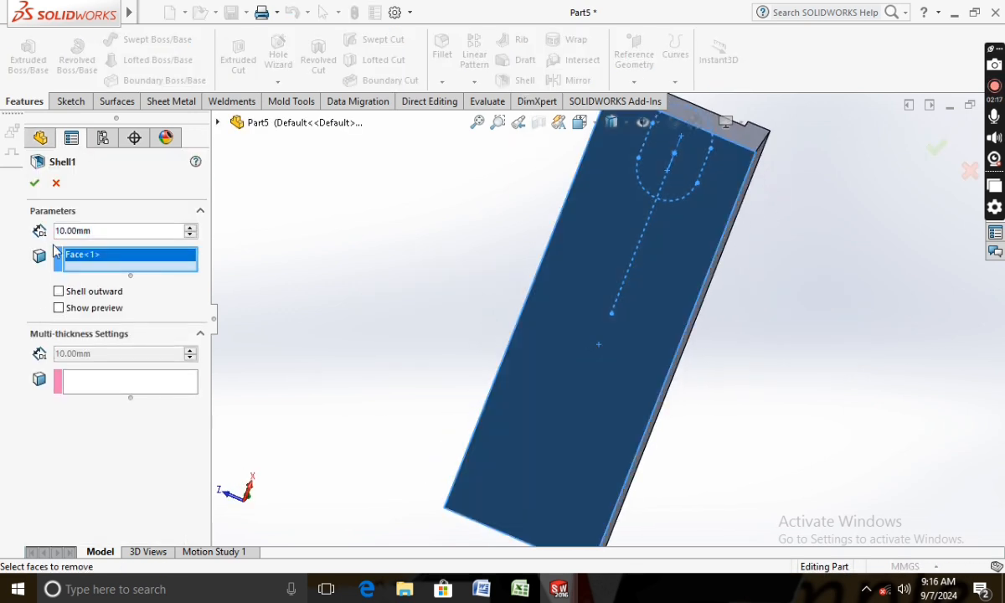
{"action": "type", "text": "2"}
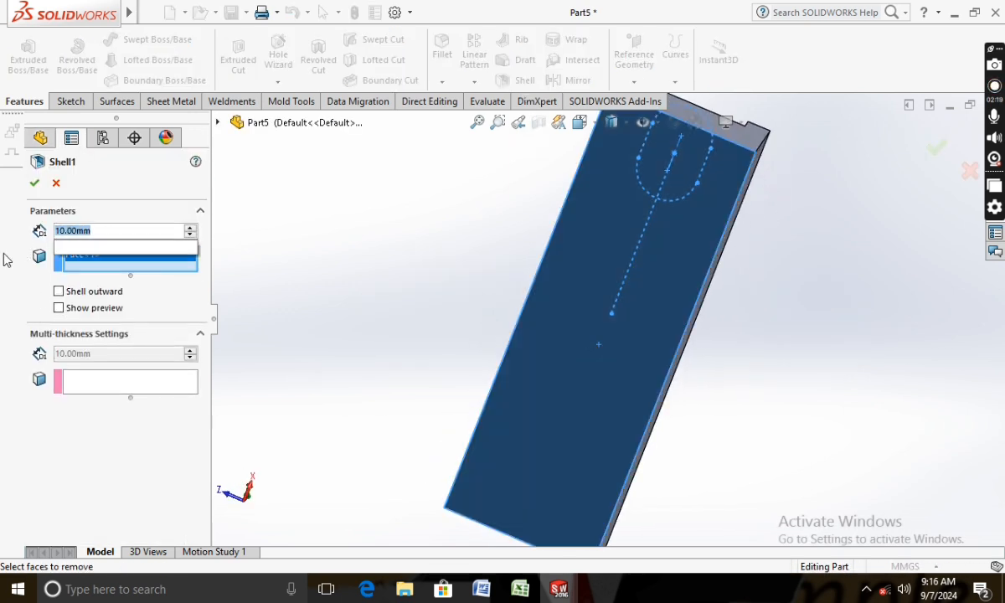
{"action": "key", "text": "Return"}
{"action": "left_click", "coordinate": [34, 182]}
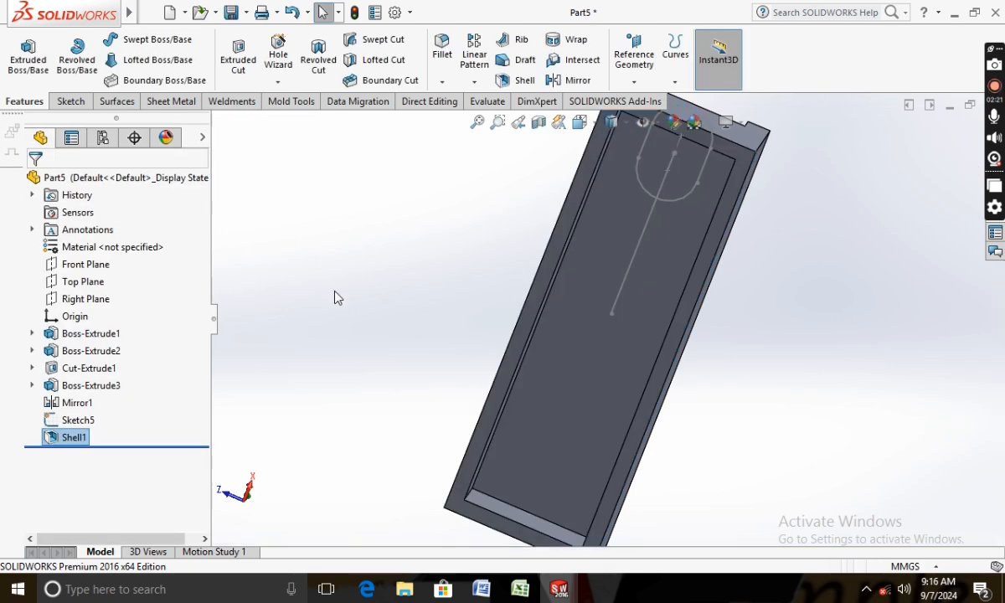
{"action": "middle_click_drag", "start_coordinate": [318, 271], "coordinate": [356, 364]}
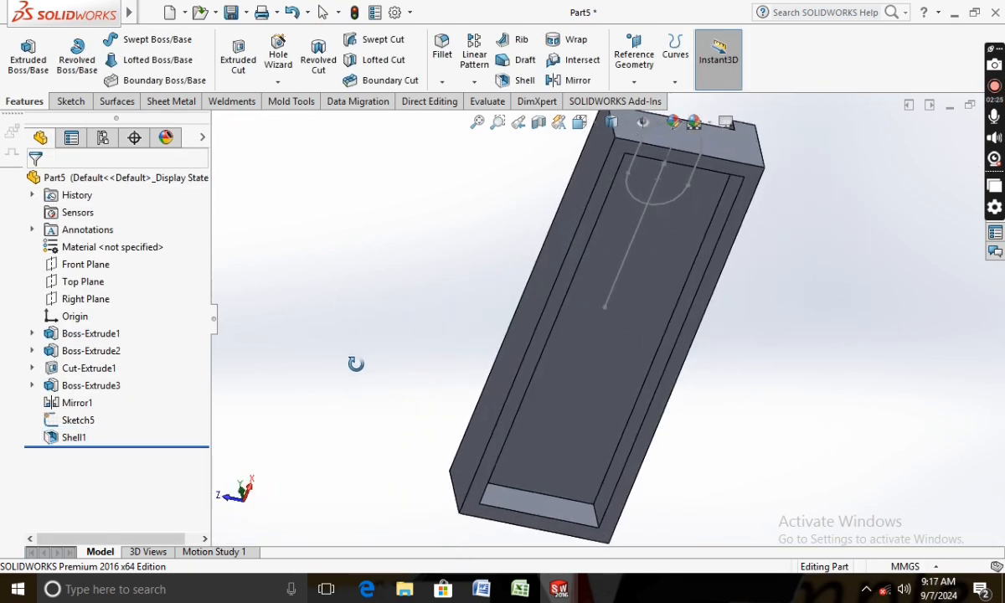
- Edit the shell feature and set its wall thickness to 1 mm
{"action": "left_click", "coordinate": [76, 438]}
{"action": "left_click", "coordinate": [75, 437]}
{"action": "left_click", "coordinate": [224, 425]}
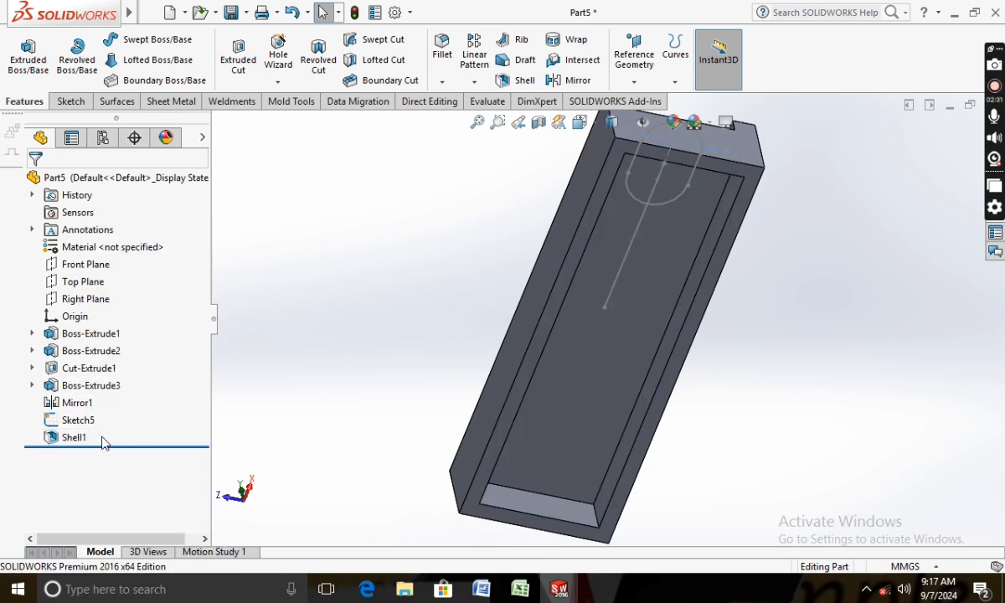
{"action": "left_click", "coordinate": [80, 437]}
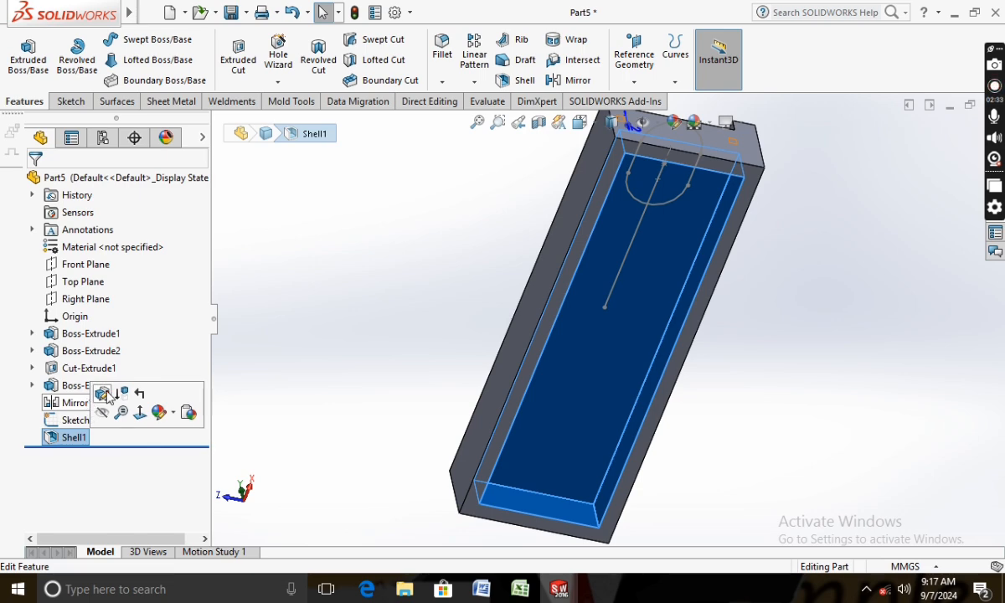
{"action": "left_click", "coordinate": [103, 394]}
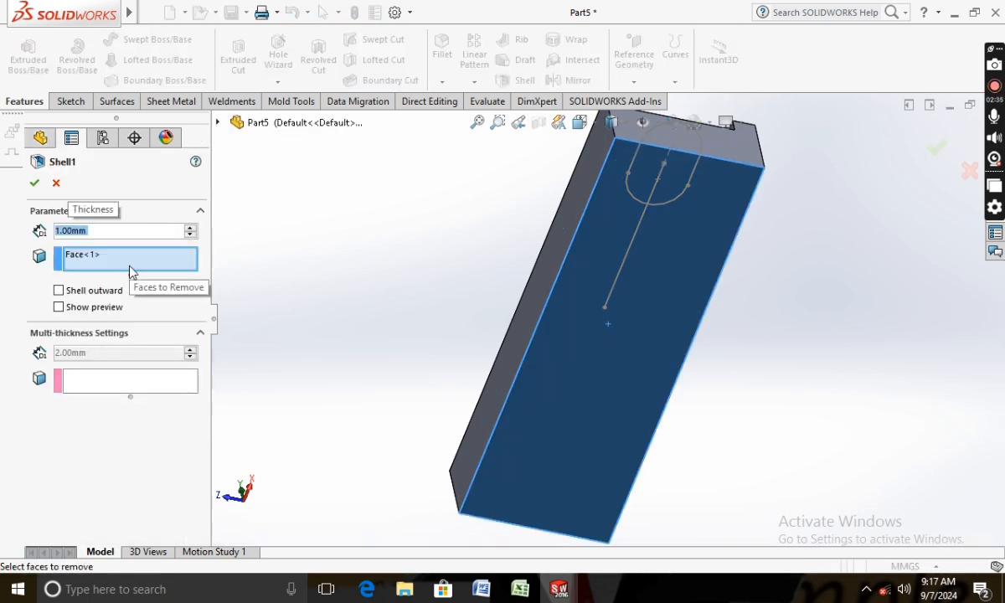
{"action": "left_click", "coordinate": [34, 182]}
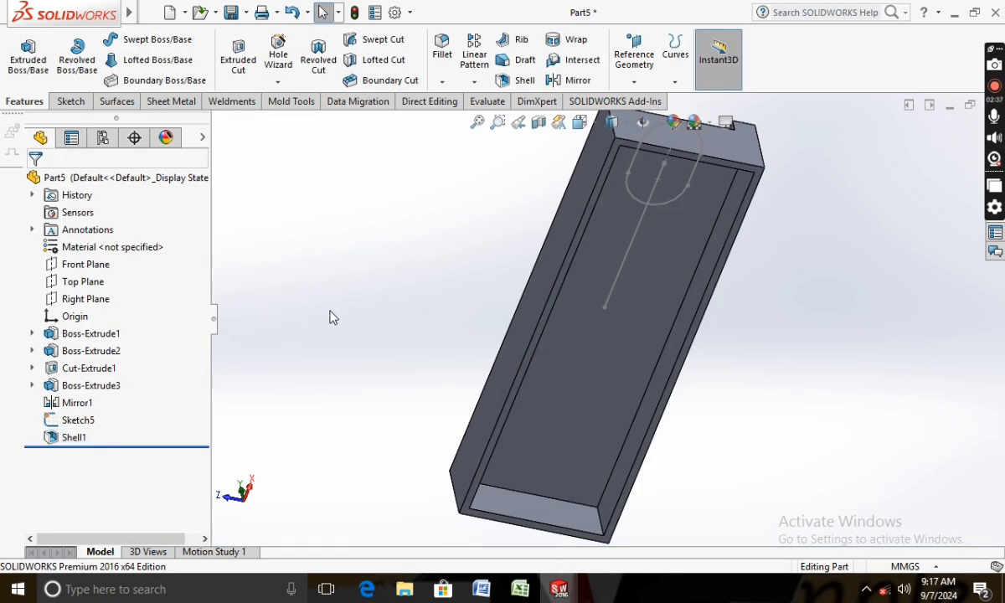
- Reopen the slot sketch and convert the line from the origin to the slot's centre into construction geometry
{"action": "middle_click_drag", "start_coordinate": [338, 331], "coordinate": [293, 501]}
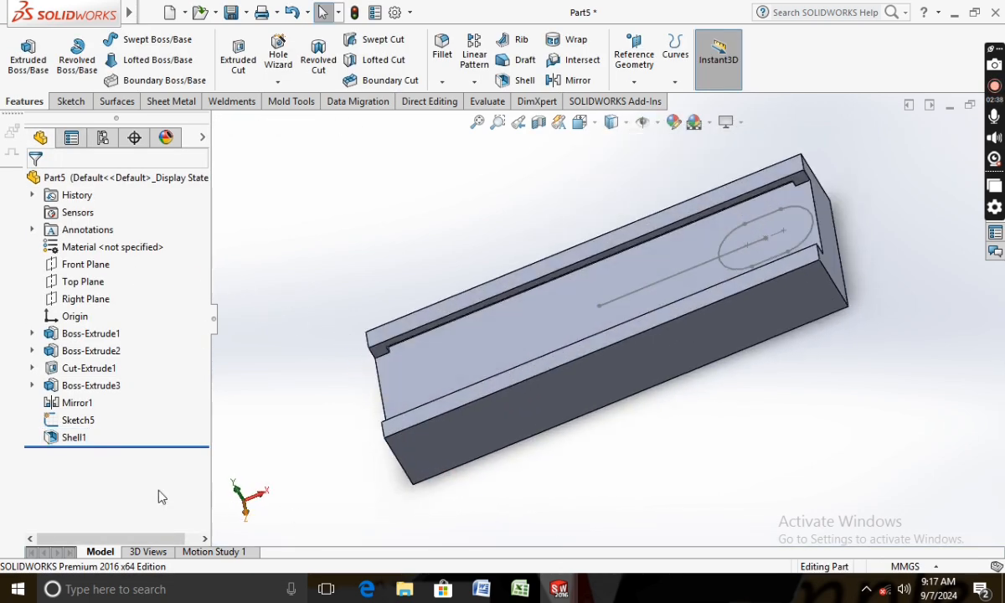
{"action": "right_click", "coordinate": [77, 419]}
{"action": "left_click", "coordinate": [90, 254]}
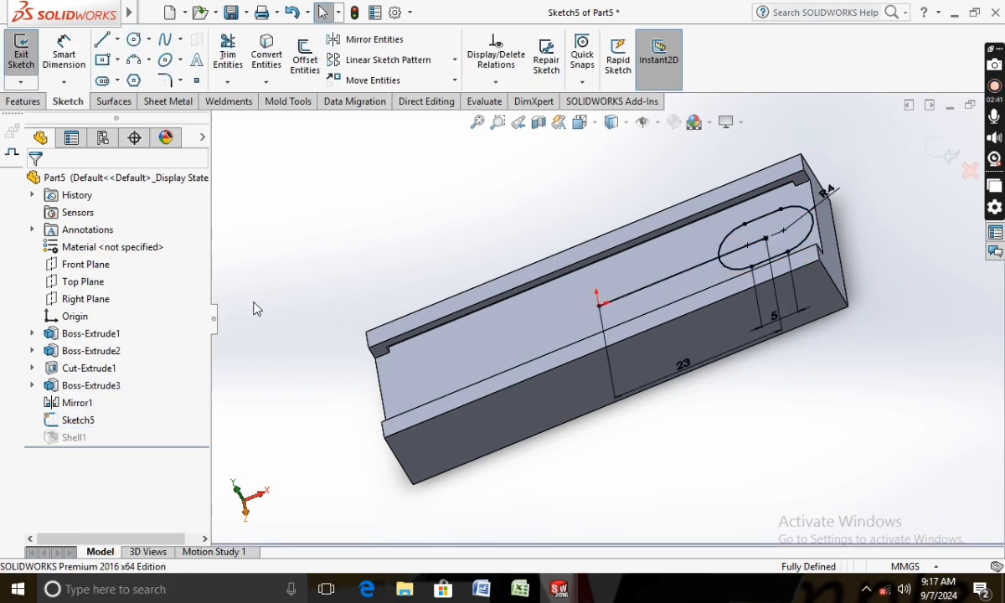
{"action": "mouse_move", "coordinate": [255, 308]}
{"action": "middle_mouse_down"}
{"action": "mouse_move", "coordinate": [337, 280]}
{"action": "mouse_move", "coordinate": [326, 283]}
{"action": "middle_mouse_up"}
{"action": "left_click", "coordinate": [23, 101]}
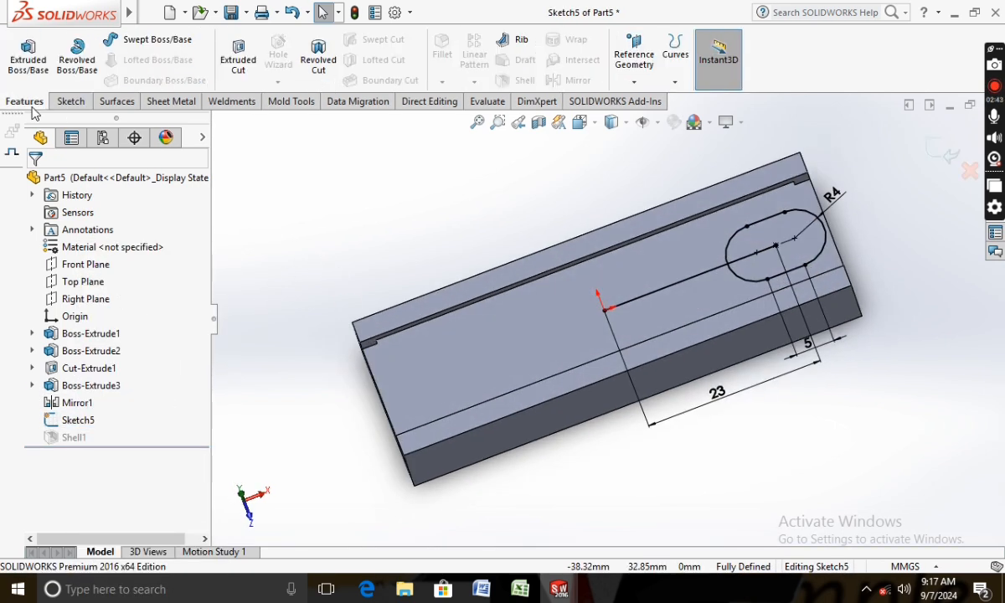
{"action": "right_click", "coordinate": [655, 291]}
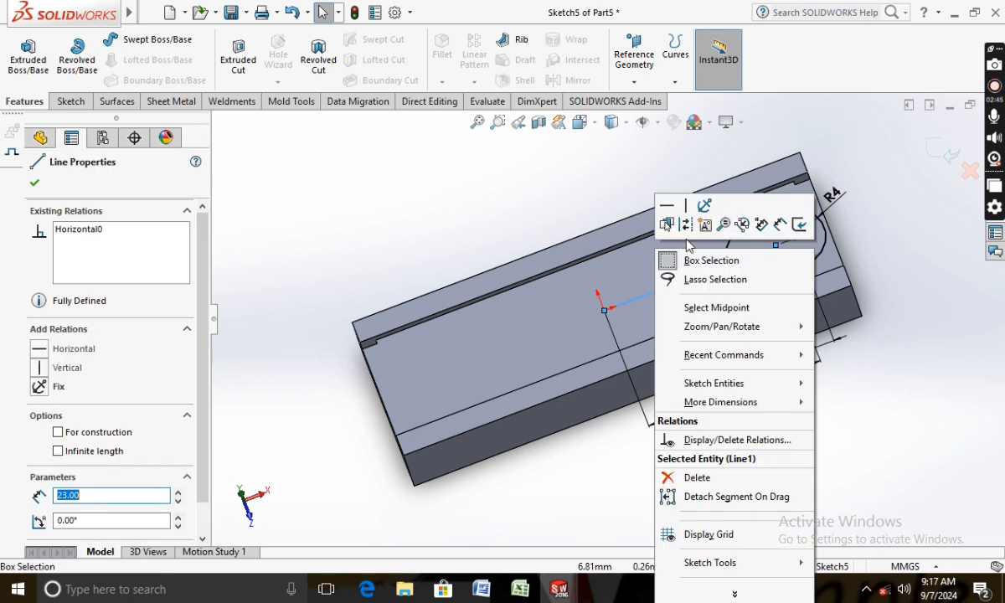
{"action": "left_click", "coordinate": [686, 226]}
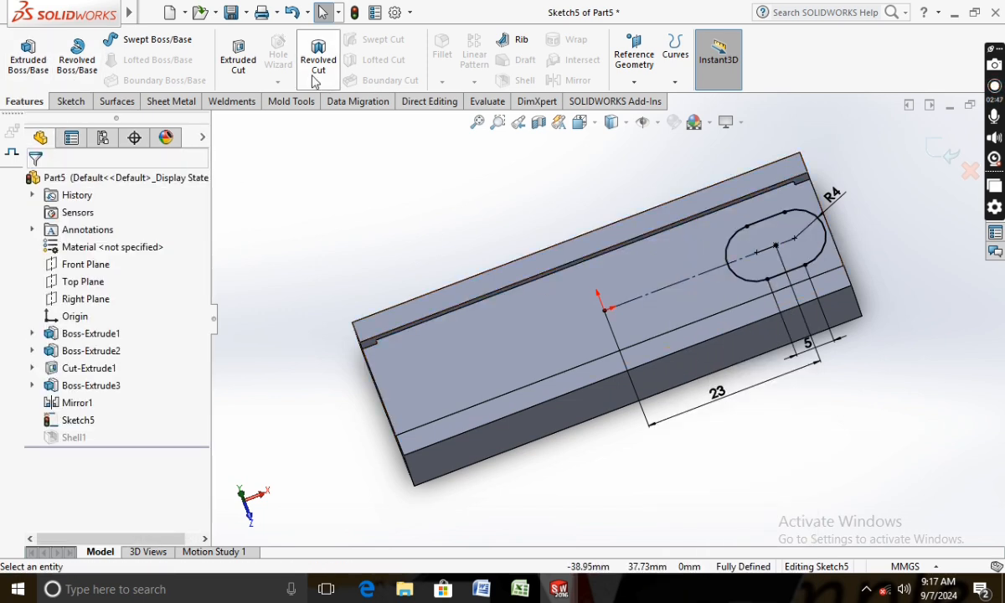
- Extrude-cut the slot profile from the sketch plane with the Through All end condition
{"action": "left_click", "coordinate": [238, 57]}
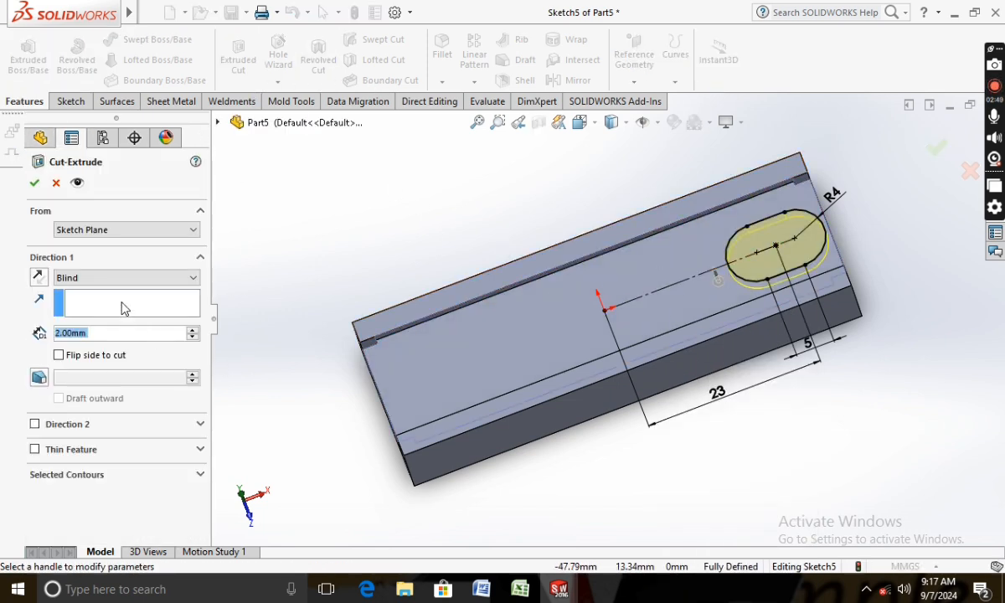
{"action": "left_click", "coordinate": [134, 277]}
{"action": "left_click", "coordinate": [135, 295]}
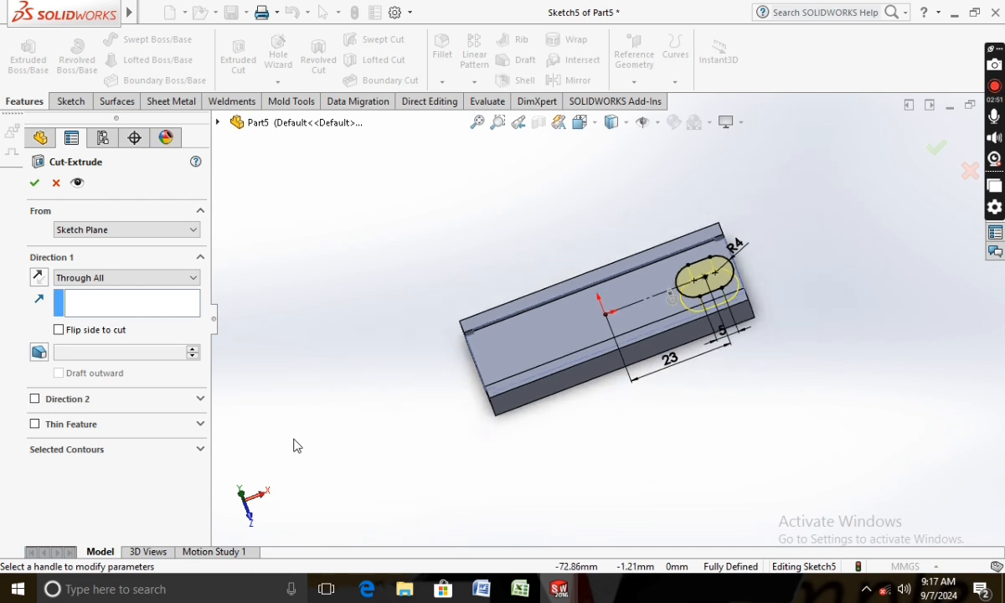
{"action": "middle_click_drag", "start_coordinate": [295, 445], "coordinate": [201, 281]}
{"action": "left_click", "coordinate": [34, 183]}
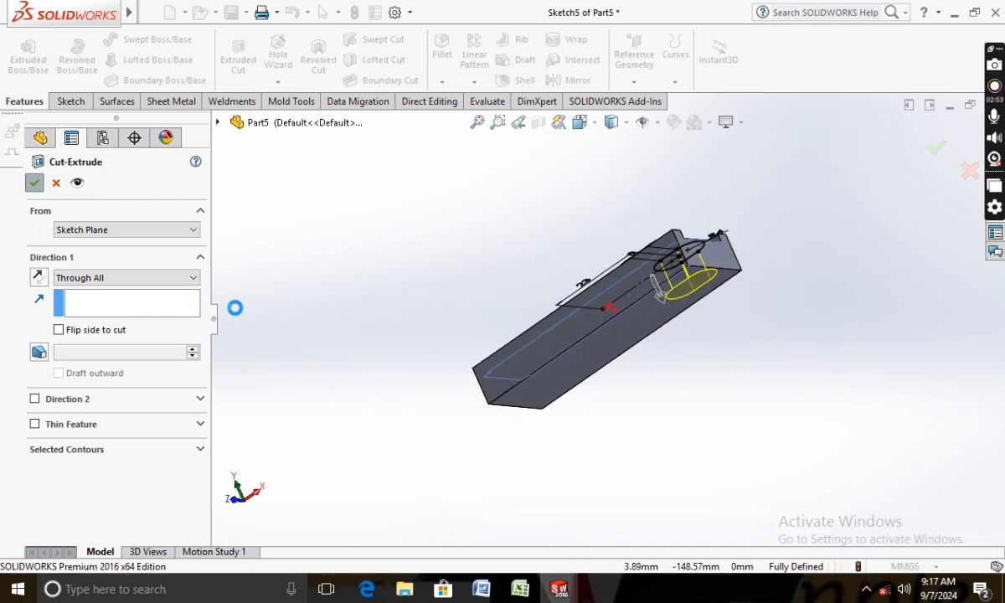
{"action": "middle_click_drag", "start_coordinate": [348, 396], "coordinate": [294, 200]}
{"action": "middle_click_drag", "start_coordinate": [435, 366], "coordinate": [531, 472]}
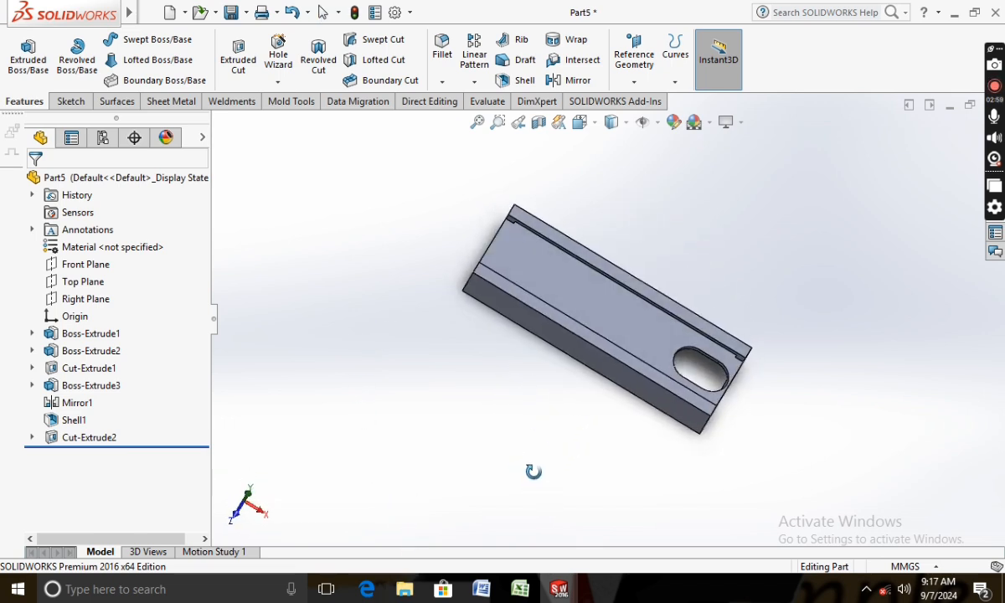
- Edit the cut's sketch and set the distance from the origin to the slot's centre to 22 mm
{"action": "left_click", "coordinate": [34, 439]}
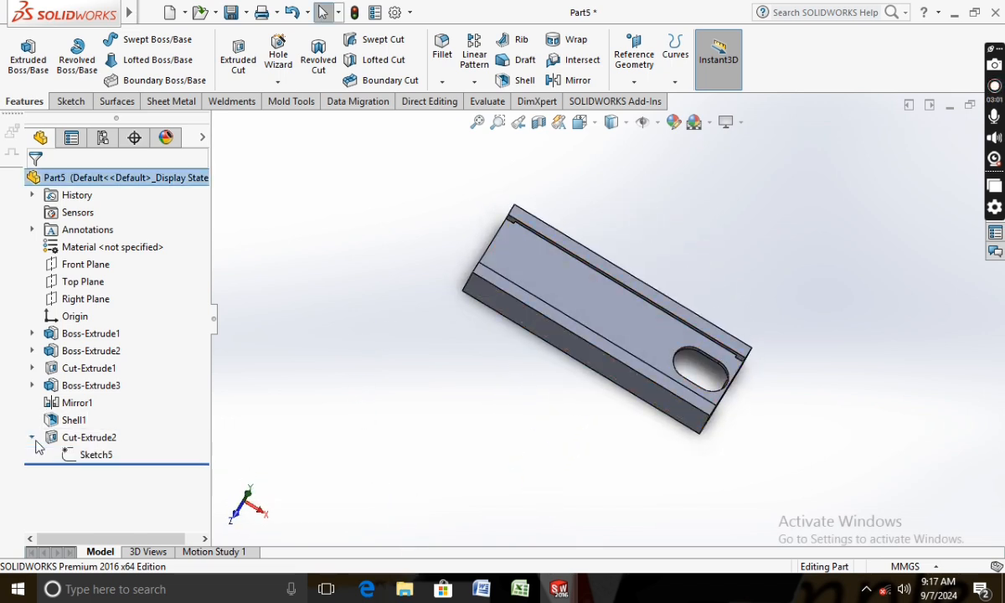
{"action": "right_click", "coordinate": [65, 455]}
{"action": "left_click", "coordinate": [81, 316]}
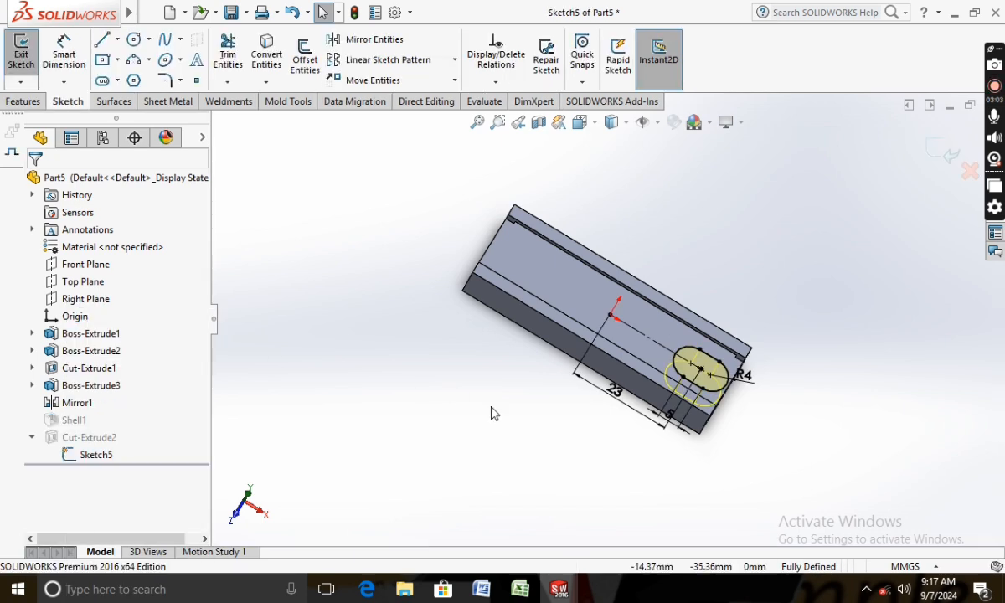
{"action": "scroll", "coordinate": [615, 412], "scroll_direction": "down", "scroll_amount": 5}
{"action": "double_click", "coordinate": [614, 355]}
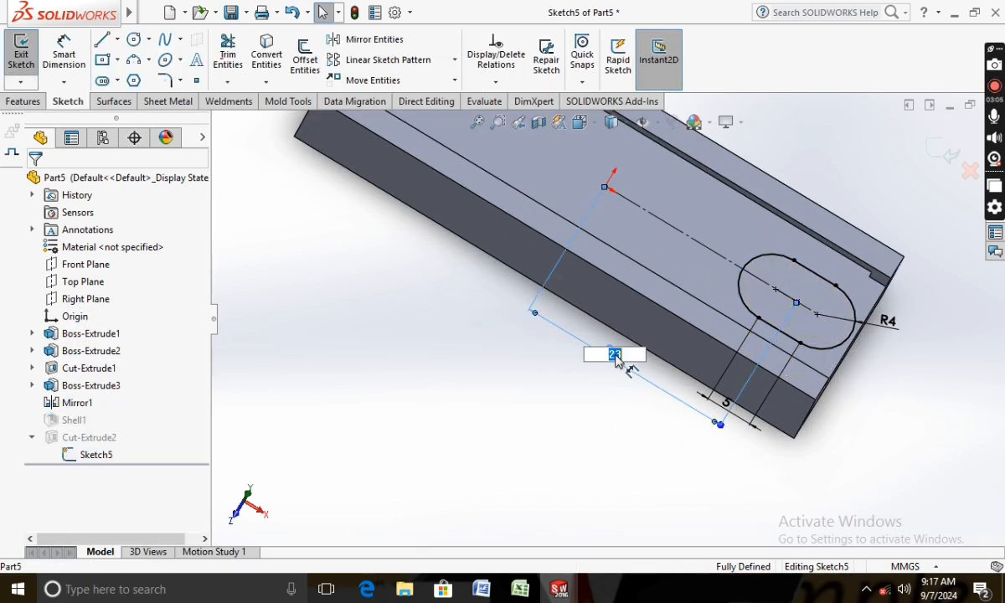
{"action": "type", "text": "22"}
{"action": "key", "text": "Return"}
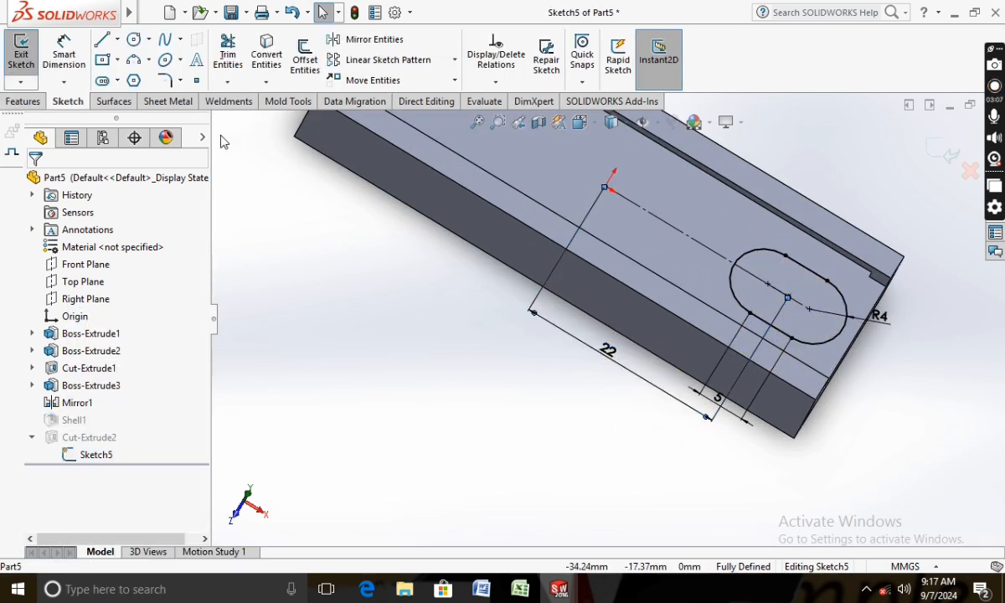
{"action": "left_click", "coordinate": [21, 55]}
{"action": "mouse_move", "coordinate": [314, 399]}
{"action": "middle_mouse_down"}
{"action": "mouse_move", "coordinate": [456, 401]}
{"action": "mouse_move", "coordinate": [473, 424]}
{"action": "mouse_move", "coordinate": [346, 300]}
{"action": "mouse_move", "coordinate": [391, 401]}
{"action": "mouse_move", "coordinate": [393, 330]}
{"action": "mouse_move", "coordinate": [469, 276]}
{"action": "middle_mouse_up"}
- Apply the Plain White scene and colour the whole part dark maroon using the basic colours
{"action": "left_click", "coordinate": [710, 122]}
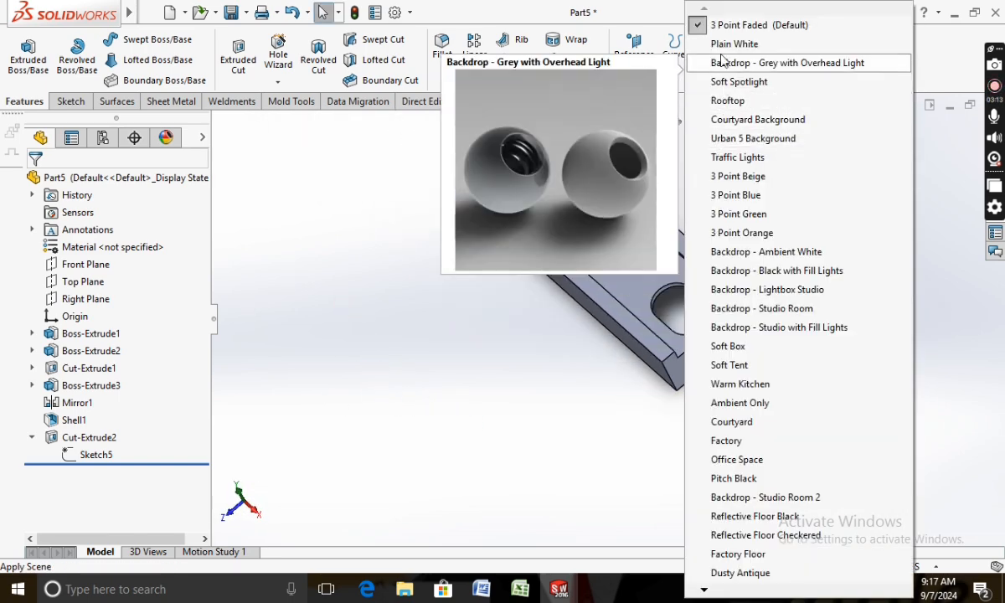
{"action": "left_click", "coordinate": [720, 42]}
{"action": "left_click", "coordinate": [675, 123]}
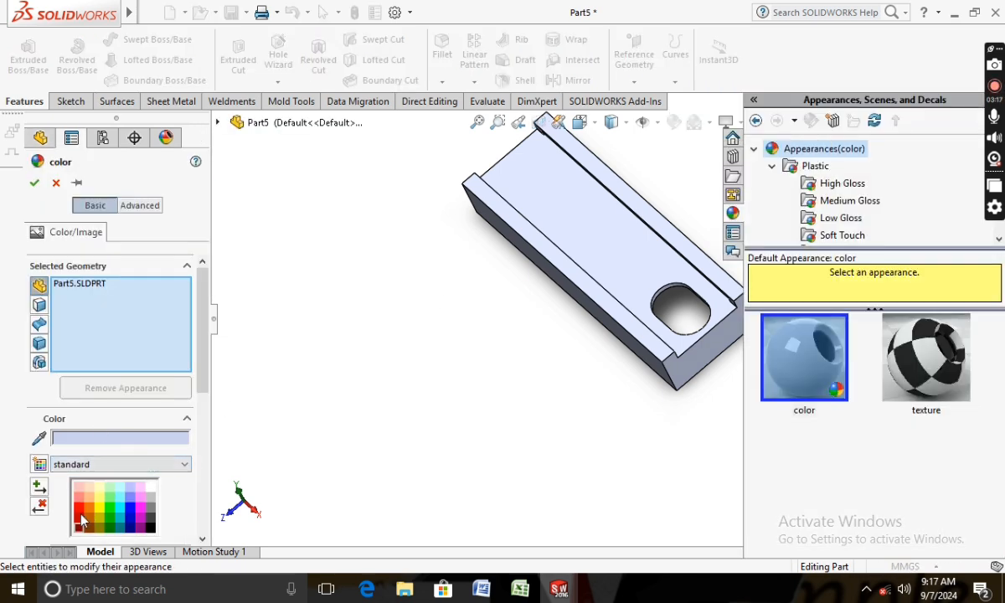
{"action": "left_click", "coordinate": [80, 516]}
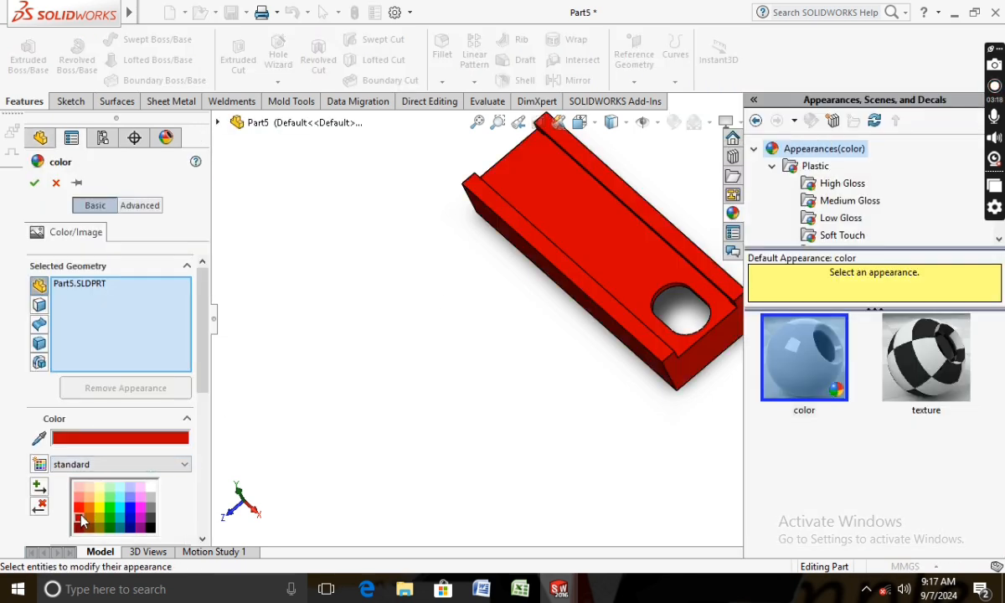
{"action": "double_click", "coordinate": [113, 438]}
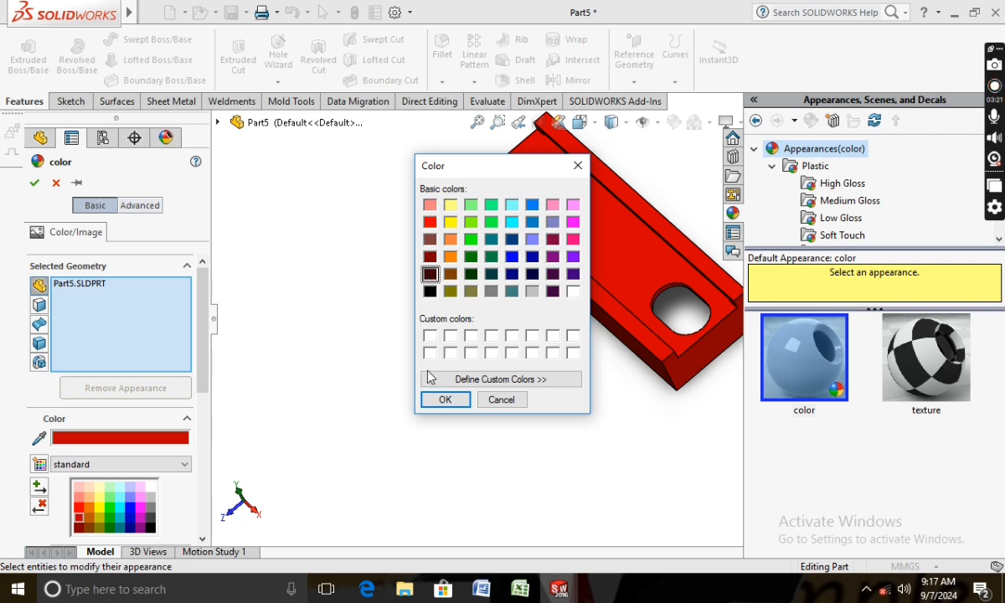
{"action": "left_click", "coordinate": [445, 399]}
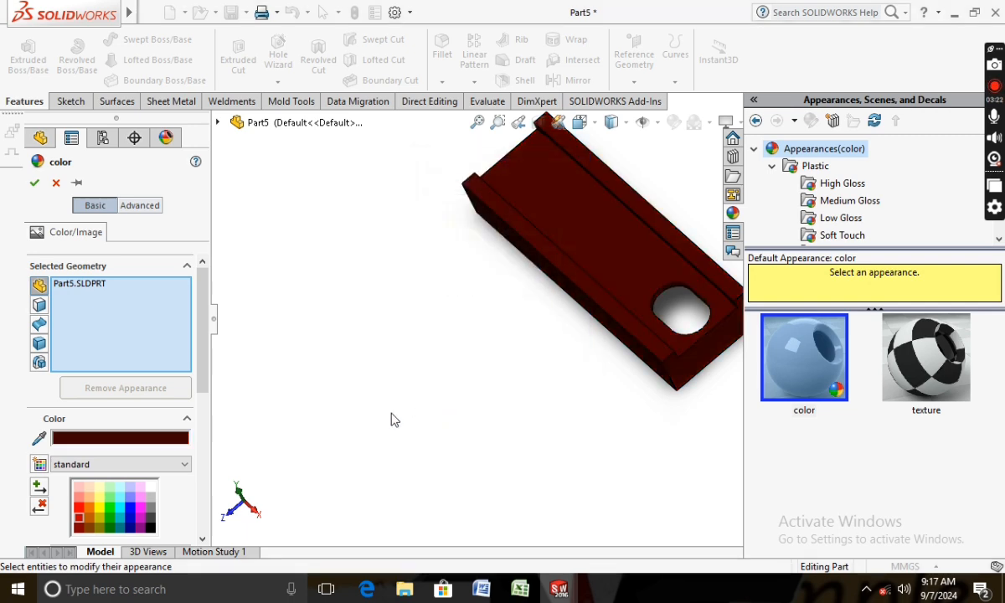
{"action": "left_click", "coordinate": [34, 182]}
{"action": "middle_click_drag", "start_coordinate": [413, 422], "coordinate": [121, 346]}
- Assign the ABS material from the SOLIDWORKS Plastics library to the slotted block
{"action": "right_click", "coordinate": [147, 244]}
{"action": "left_click", "coordinate": [151, 251]}
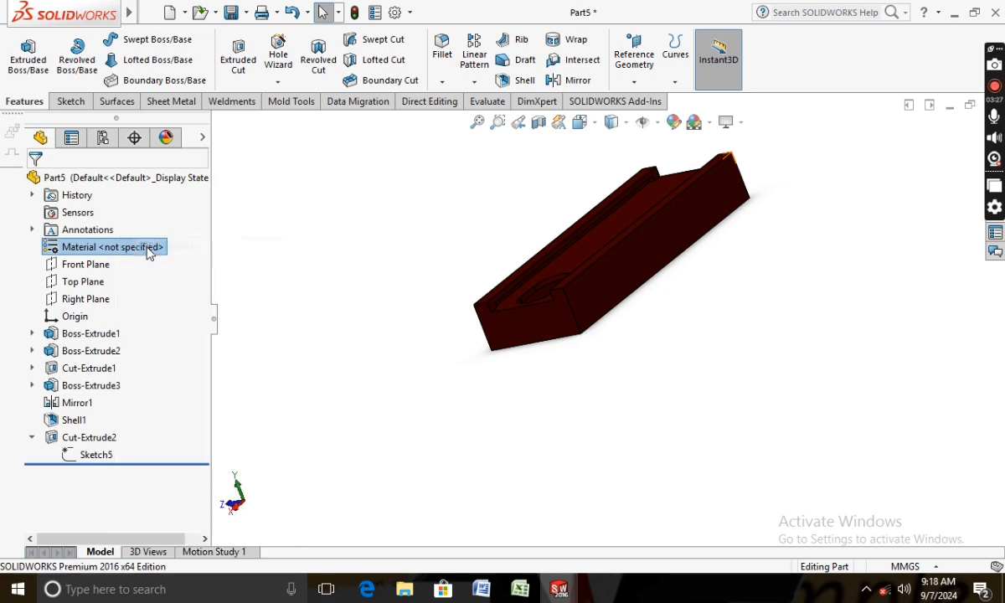
{"action": "left_click", "coordinate": [225, 104]}
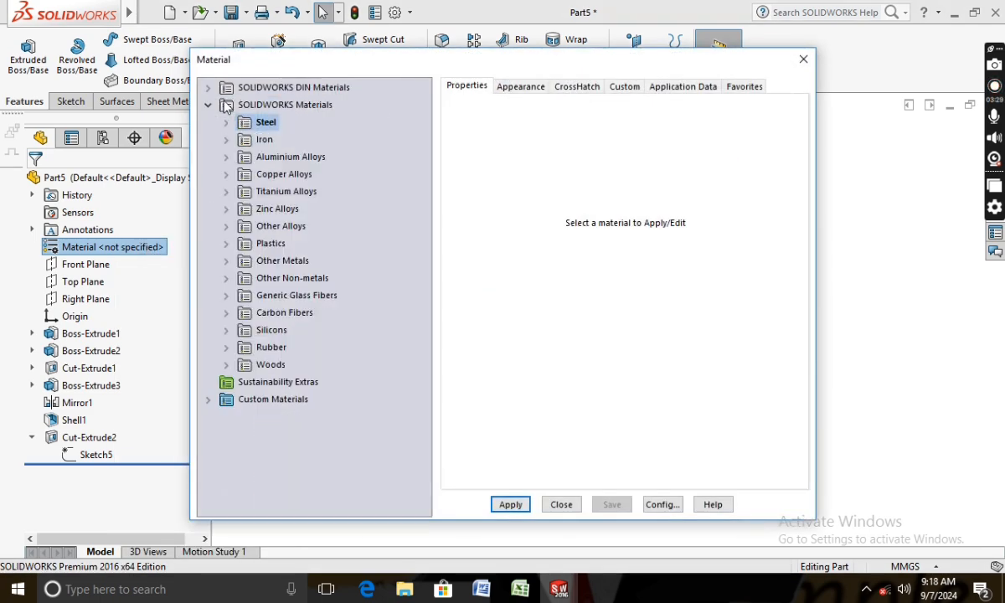
{"action": "left_click", "coordinate": [225, 243]}
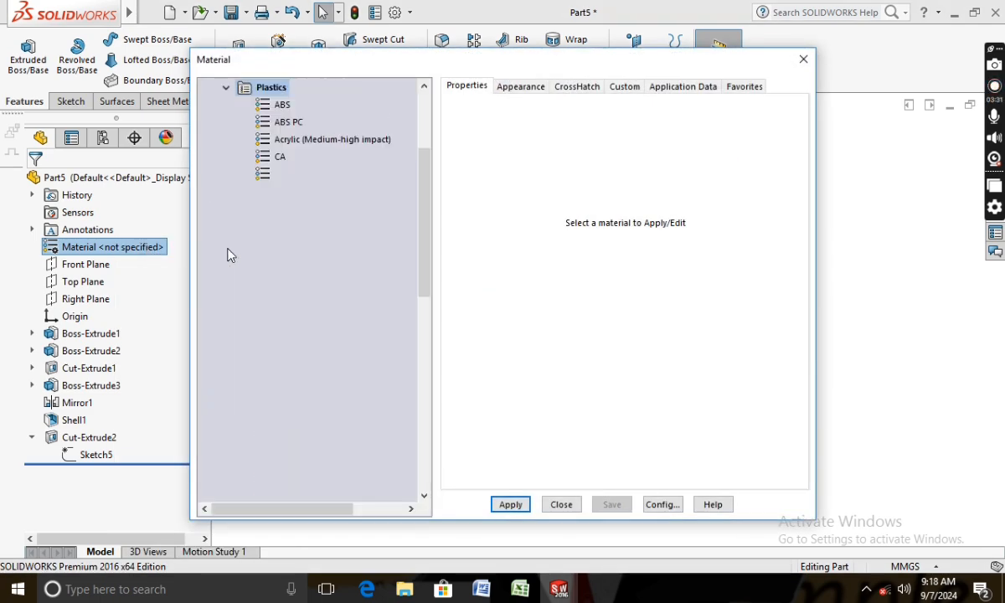
{"action": "left_click", "coordinate": [270, 104]}
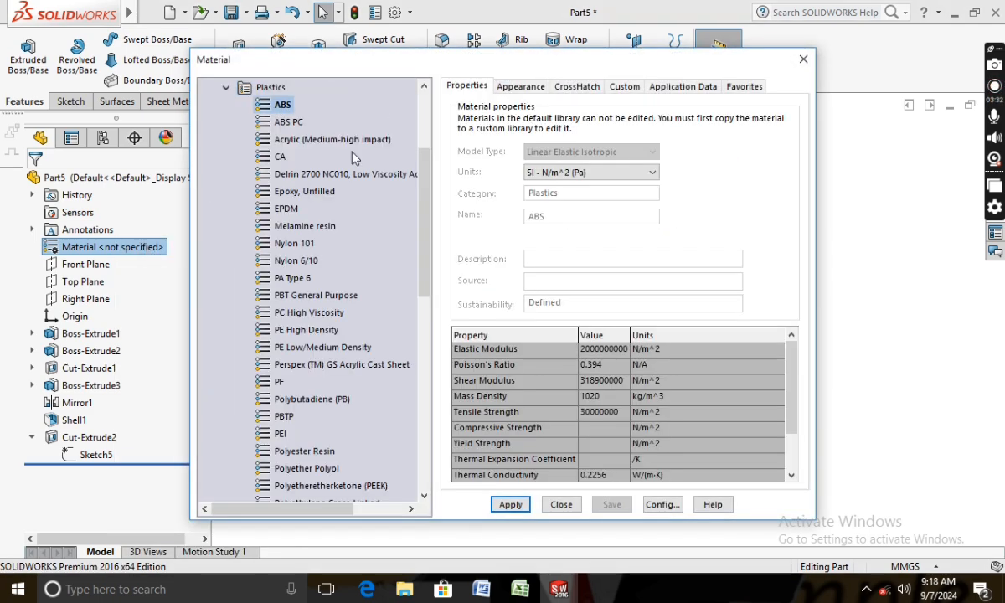
{"action": "left_click", "coordinate": [511, 505]}
{"action": "left_click", "coordinate": [561, 505]}
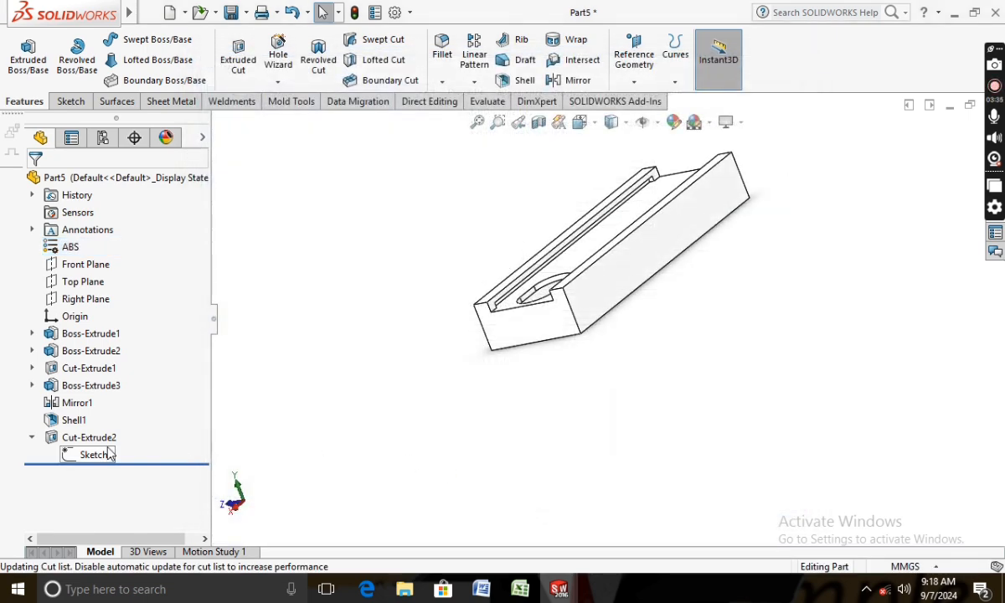
- Recolour the whole ABS part dark maroon using the basic colours and accept the appearance
{"action": "left_click", "coordinate": [675, 123]}
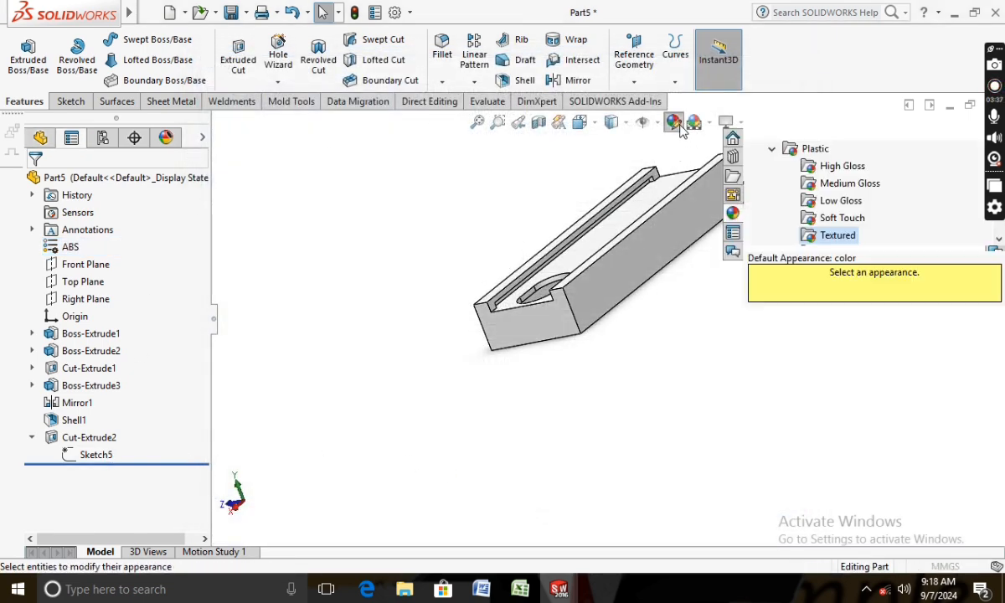
{"action": "left_click", "coordinate": [77, 440]}
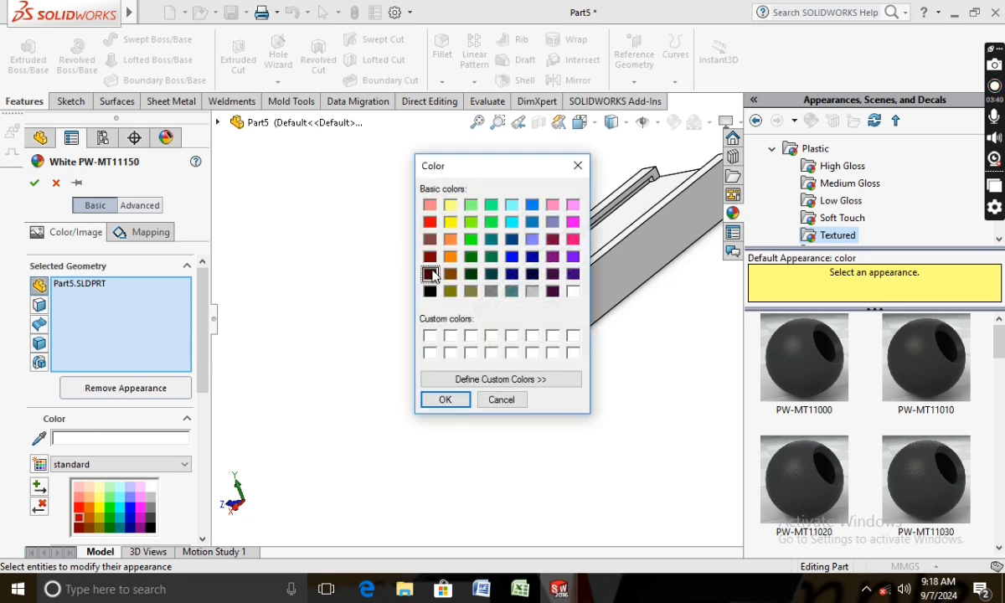
{"action": "left_click", "coordinate": [445, 400]}
{"action": "middle_click_drag", "start_coordinate": [384, 406], "coordinate": [458, 433]}
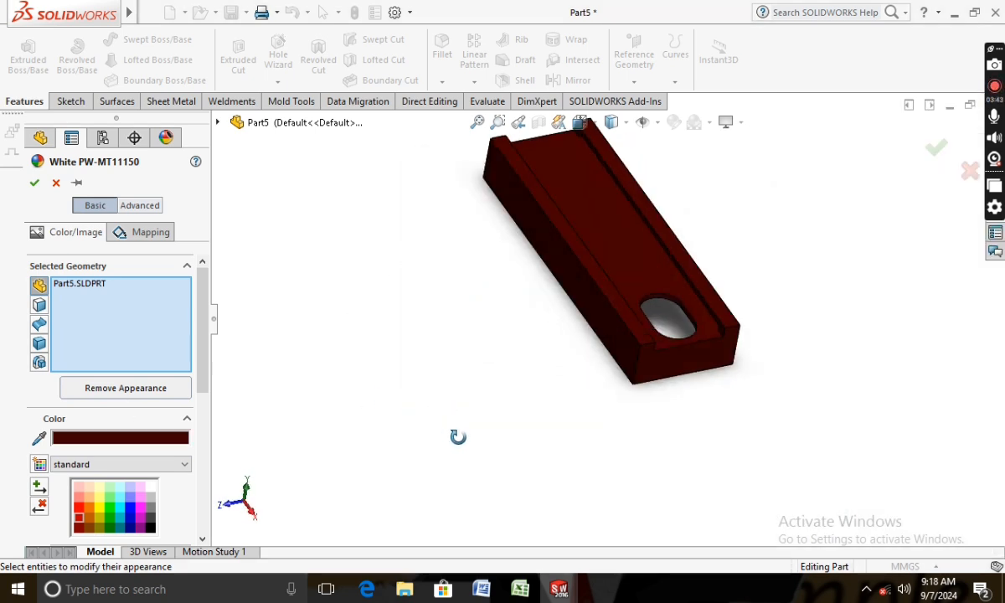
{"action": "left_click", "coordinate": [35, 183]}
{"action": "mouse_move", "coordinate": [352, 395]}
{"action": "middle_mouse_down"}
{"action": "mouse_move", "coordinate": [426, 460]}
{"action": "mouse_move", "coordinate": [343, 381]}
{"action": "middle_mouse_up"}
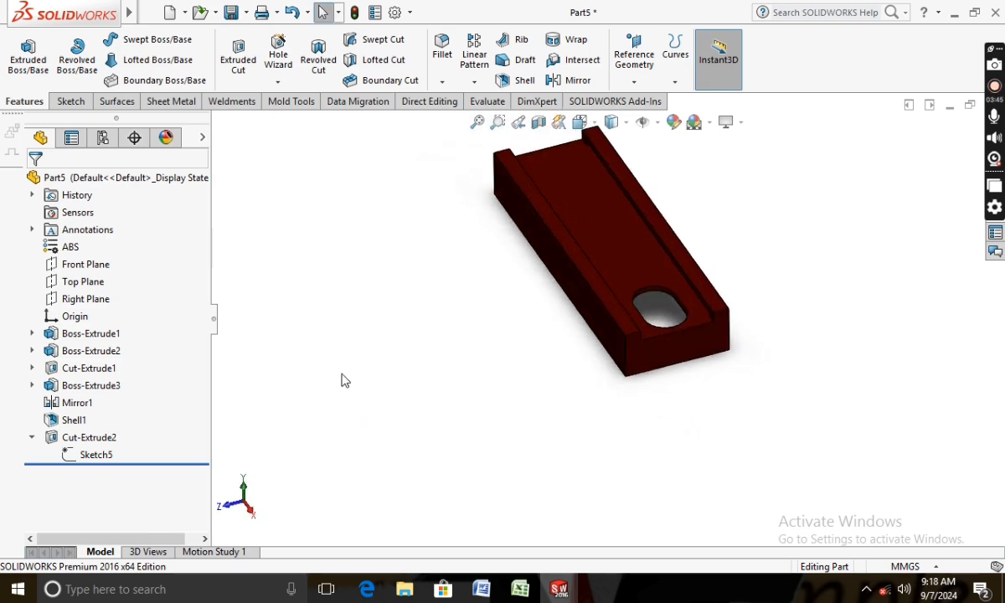
- Start creating a new document
{"action": "left_click", "coordinate": [170, 14]}
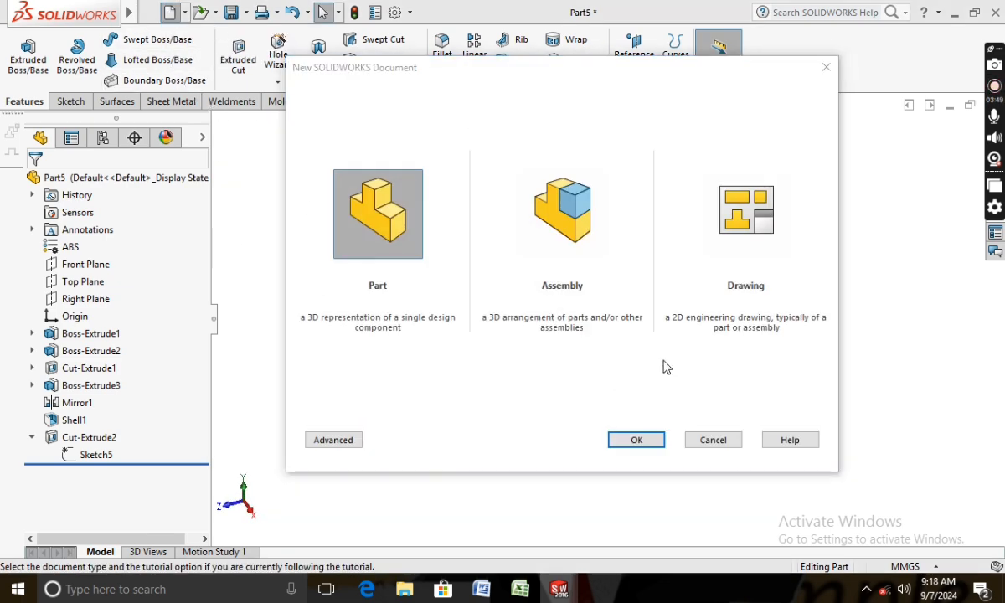
- Cancel the new document and save the current part with its rebuild
{"action": "left_click", "coordinate": [713, 440]}
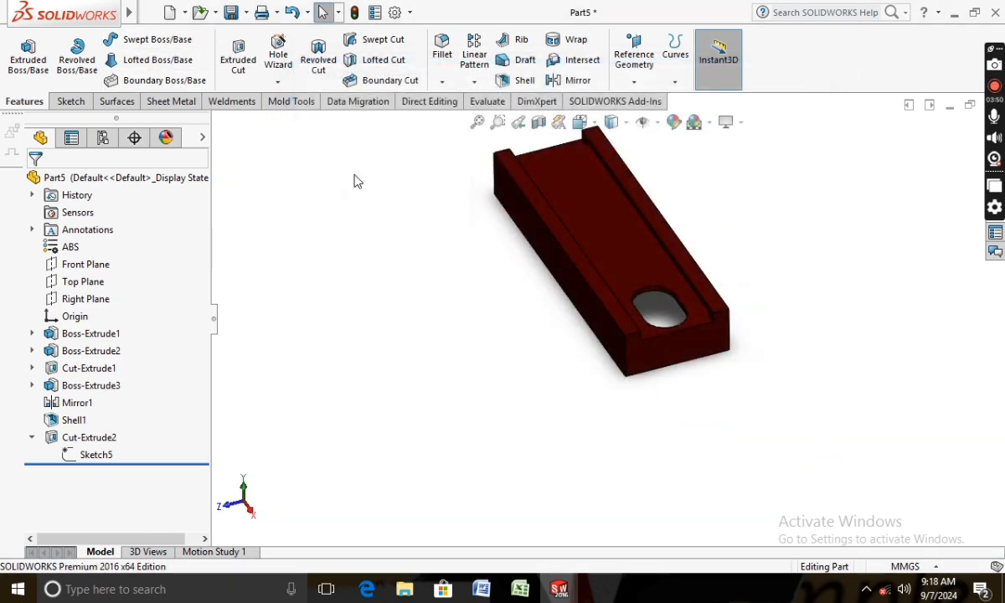
{"action": "left_click", "coordinate": [230, 13]}
{"action": "left_click", "coordinate": [610, 437]}
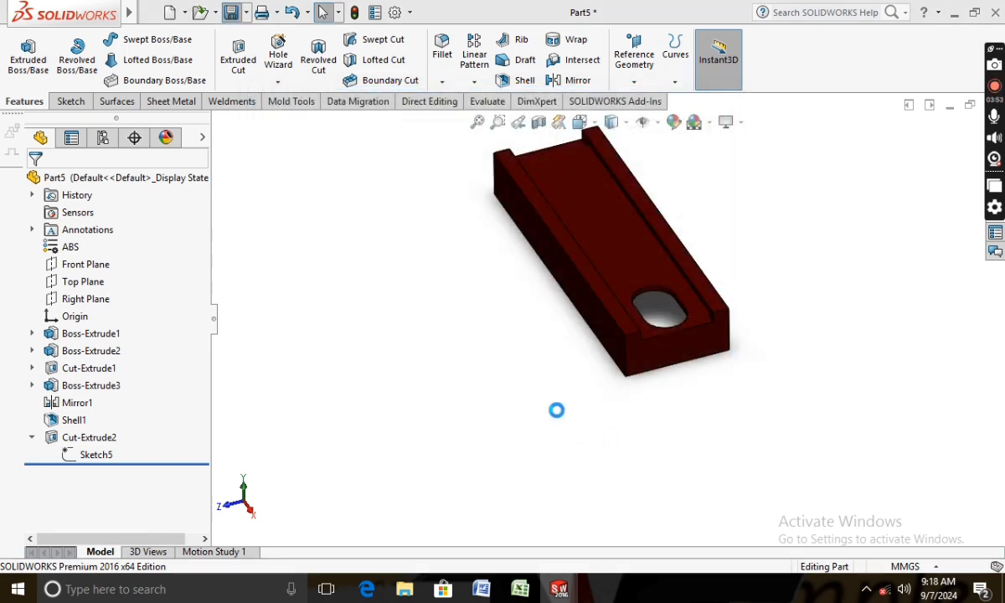
- Create a new part document, view the Top Plane straight on and start a sketch on it
{"action": "left_click", "coordinate": [169, 11]}
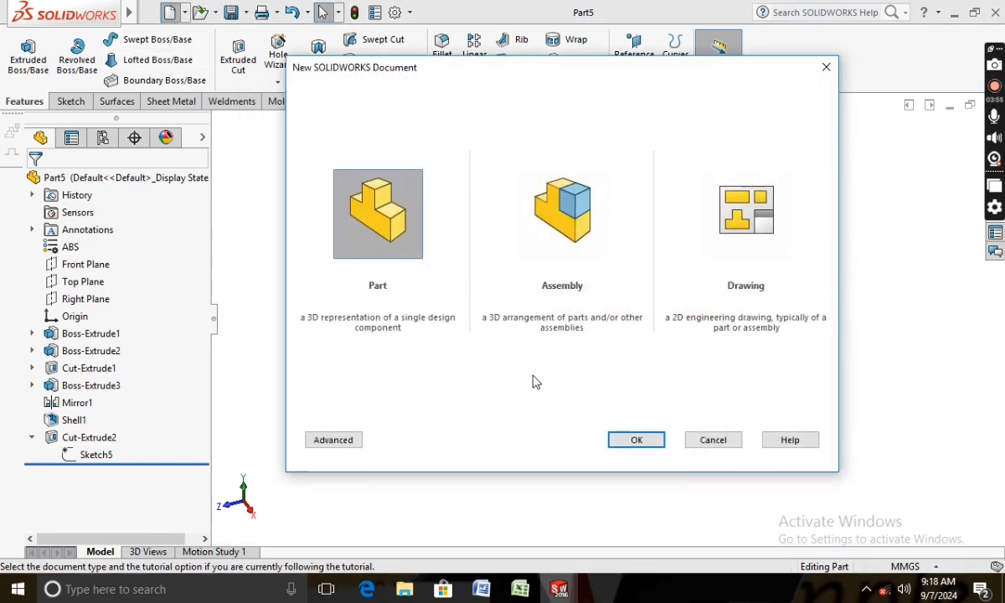
{"action": "left_click", "coordinate": [634, 441]}
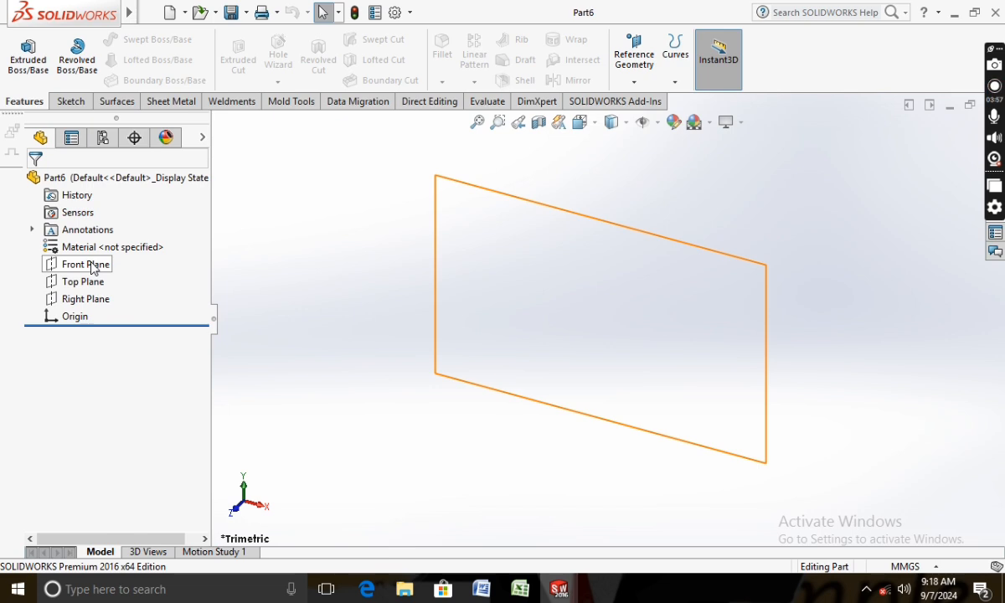
{"action": "right_click", "coordinate": [93, 268]}
{"action": "left_click", "coordinate": [310, 285]}
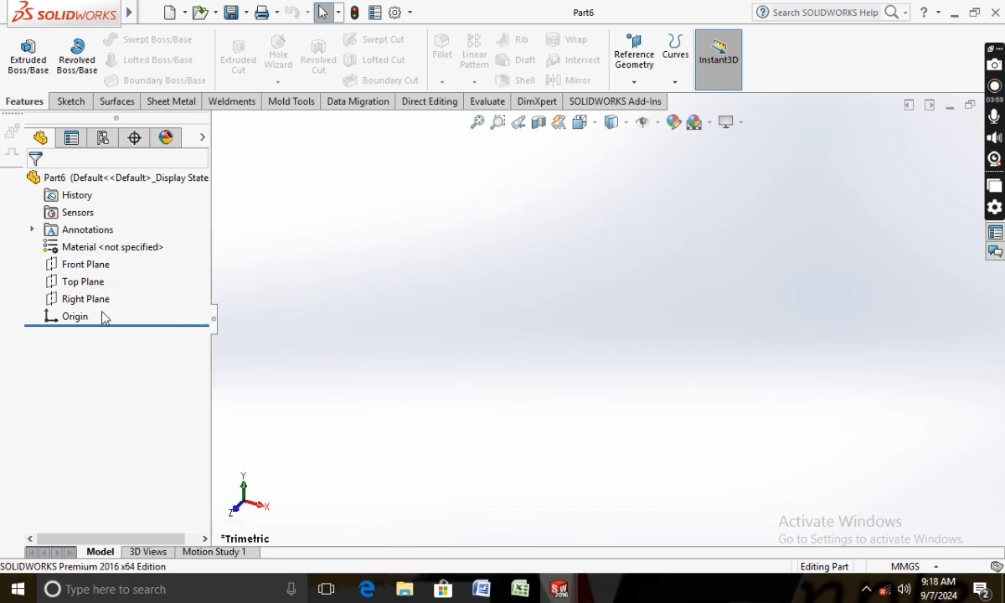
{"action": "right_click", "coordinate": [104, 285]}
{"action": "left_click", "coordinate": [172, 263]}
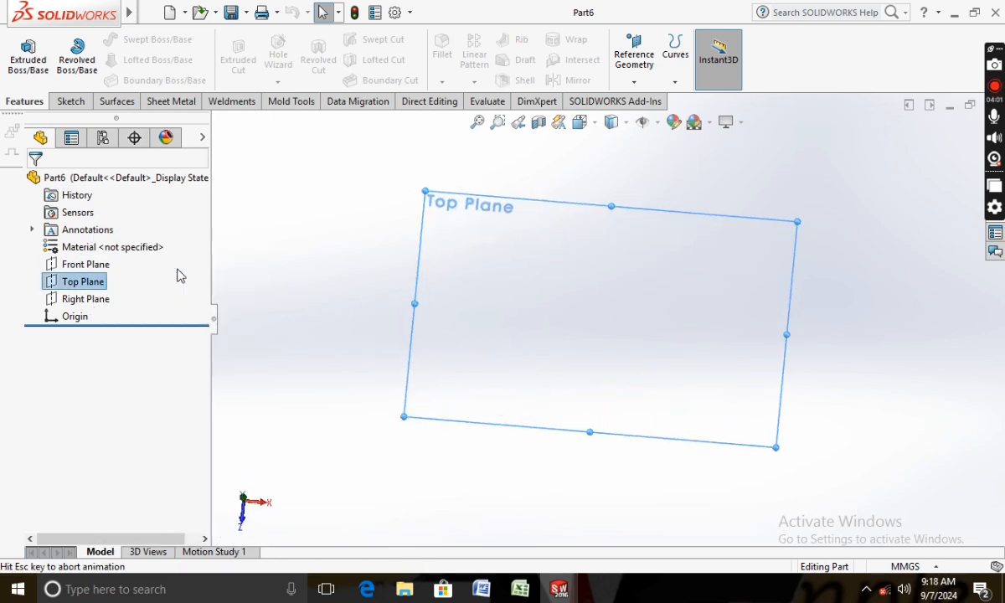
{"action": "left_click", "coordinate": [72, 102]}
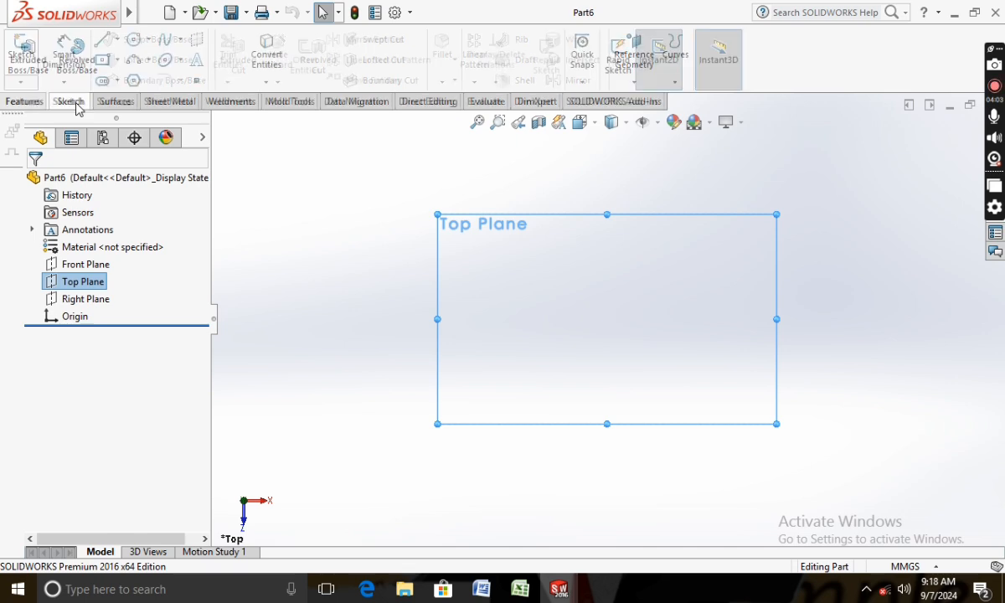
{"action": "left_click", "coordinate": [20, 52]}
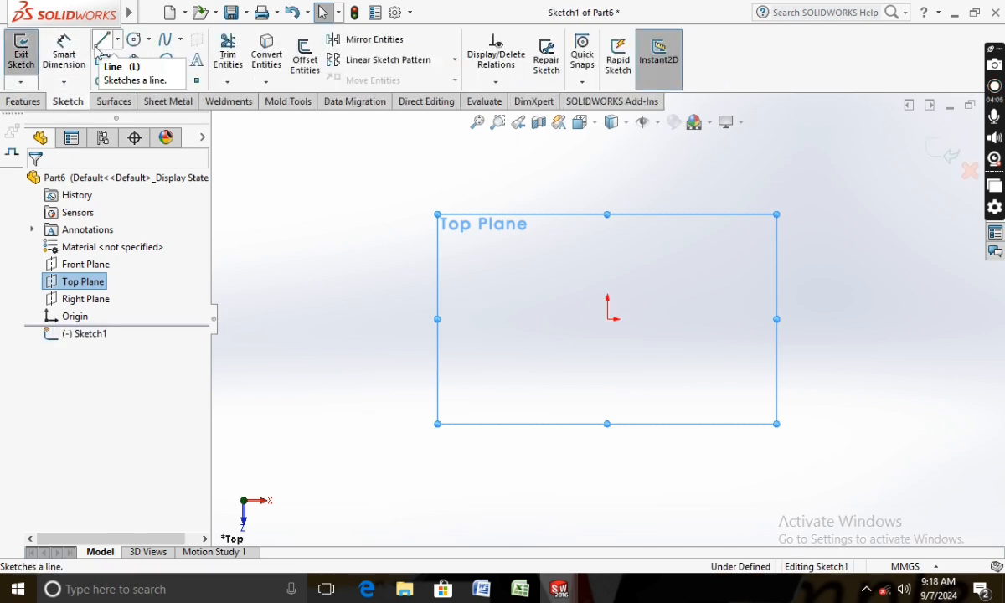
- Sketch a horizontal line about 50 mm long from the origin in the positive X direction
{"action": "left_click", "coordinate": [101, 40]}
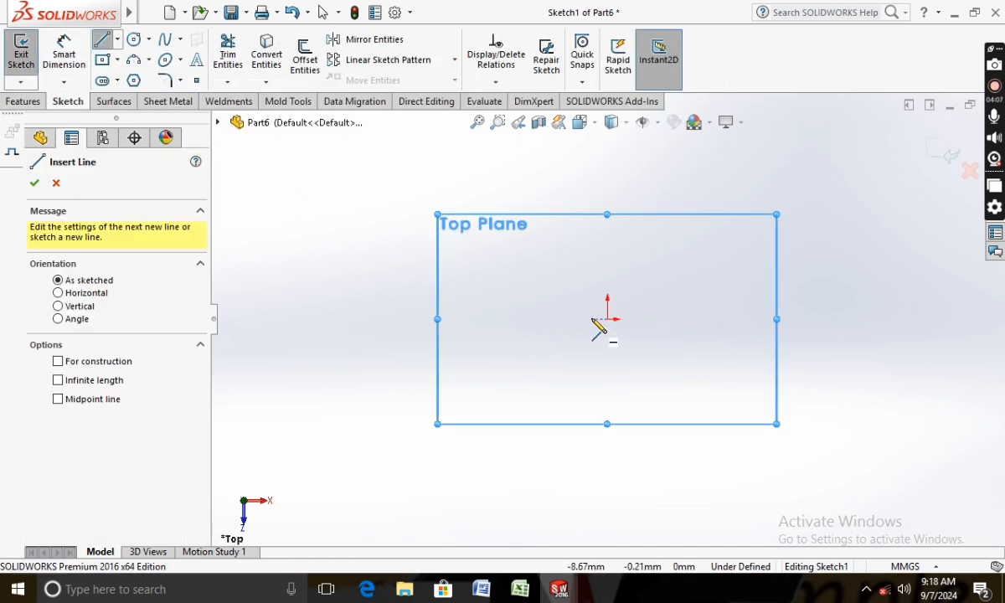
{"action": "left_click", "coordinate": [608, 319]}
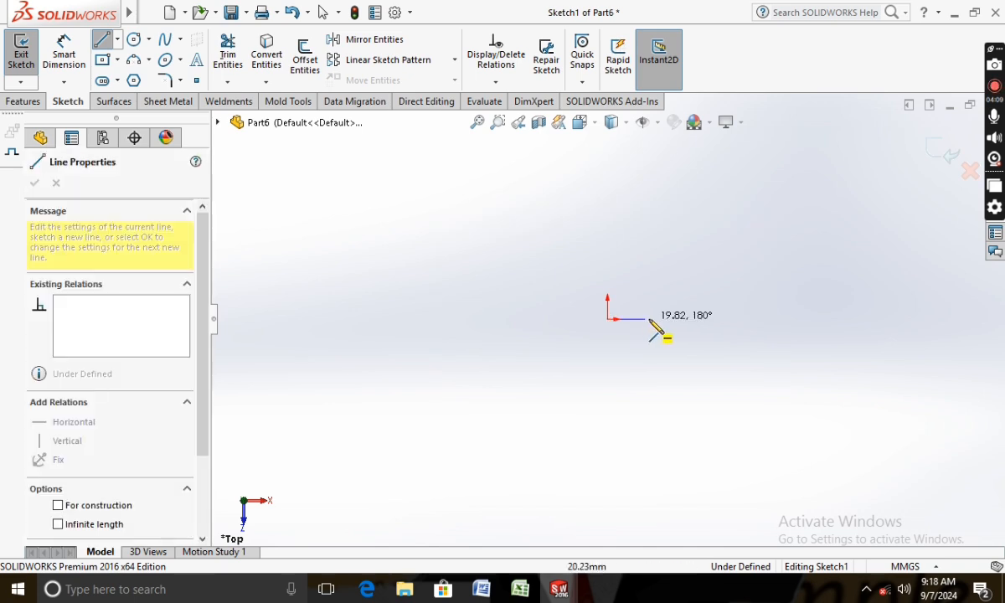
{"action": "left_click", "coordinate": [702, 319]}
{"action": "key", "text": "Escape"}
{"action": "key", "text": "Escape"}
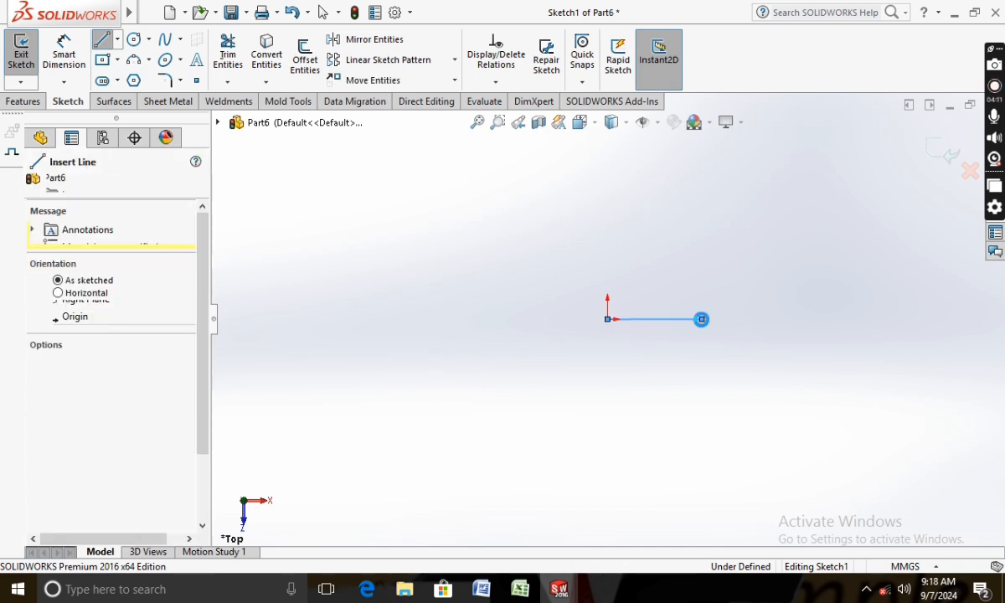
- Sketch a circle about 48 mm in diameter centred on the free end of the horizontal line
{"action": "left_click", "coordinate": [135, 39]}
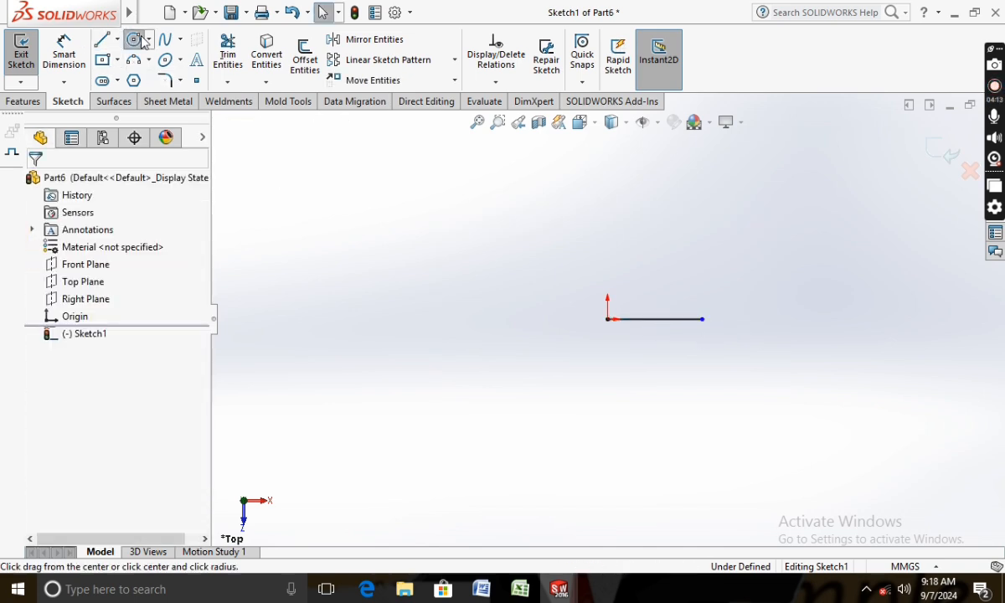
{"action": "left_click", "coordinate": [702, 319]}
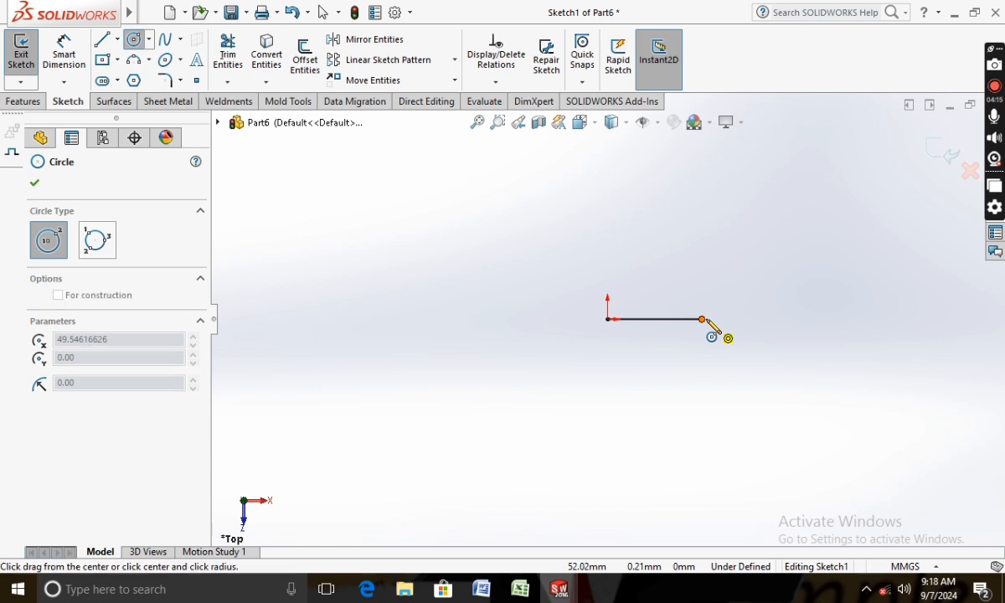
{"action": "left_click", "coordinate": [731, 294]}
{"action": "key", "text": "Escape"}
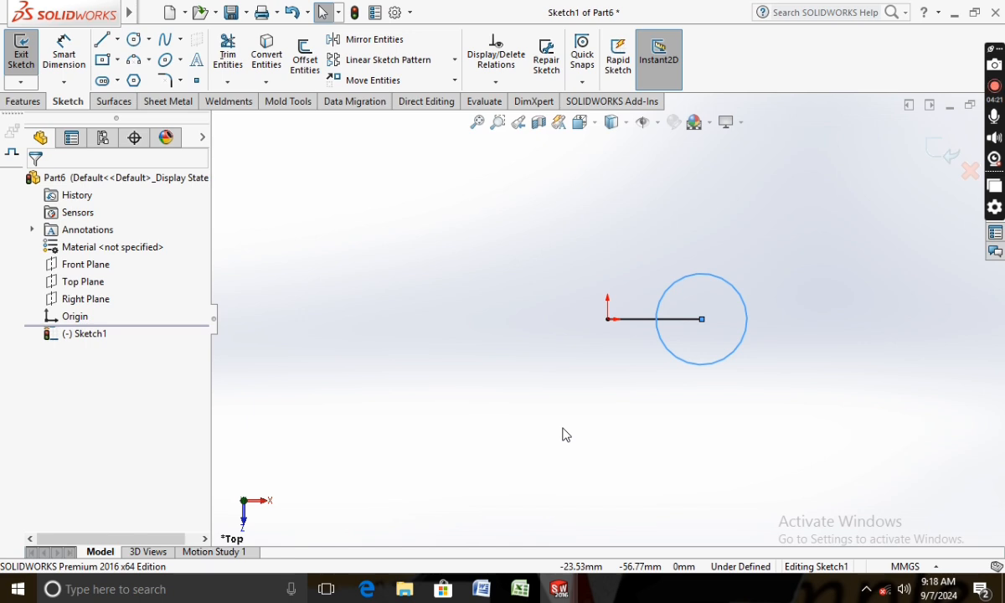
- Dimension the circle's diameter as 14 mm
{"action": "left_click", "coordinate": [64, 52]}
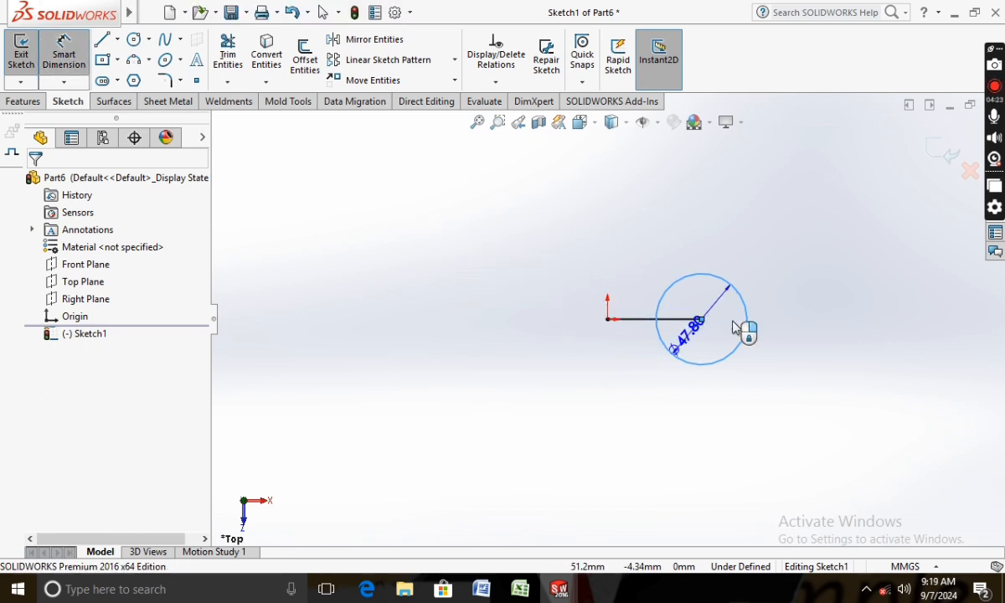
{"action": "left_click", "coordinate": [818, 318]}
{"action": "type", "text": "14"}
{"action": "key", "text": "Return"}
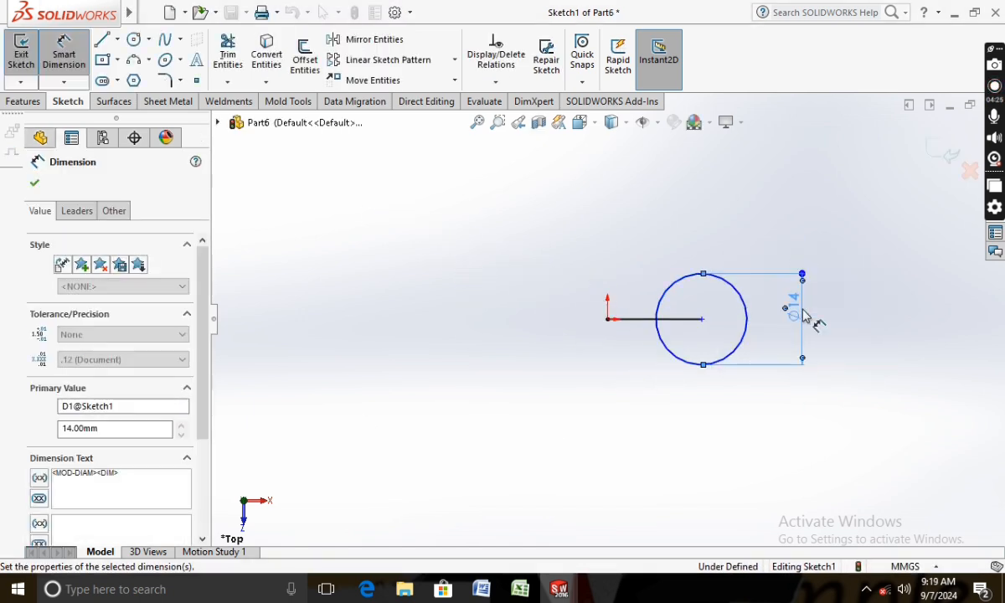
- Dimension the horizontal line's length as 23 mm
{"action": "left_click", "coordinate": [642, 321]}
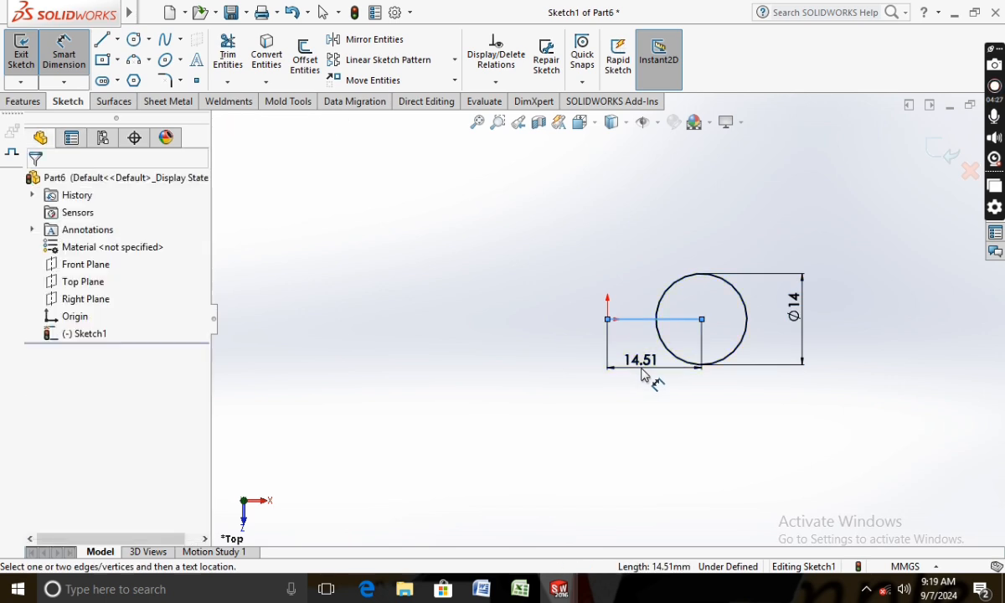
{"action": "left_click", "coordinate": [642, 374]}
{"action": "type", "text": "1"}
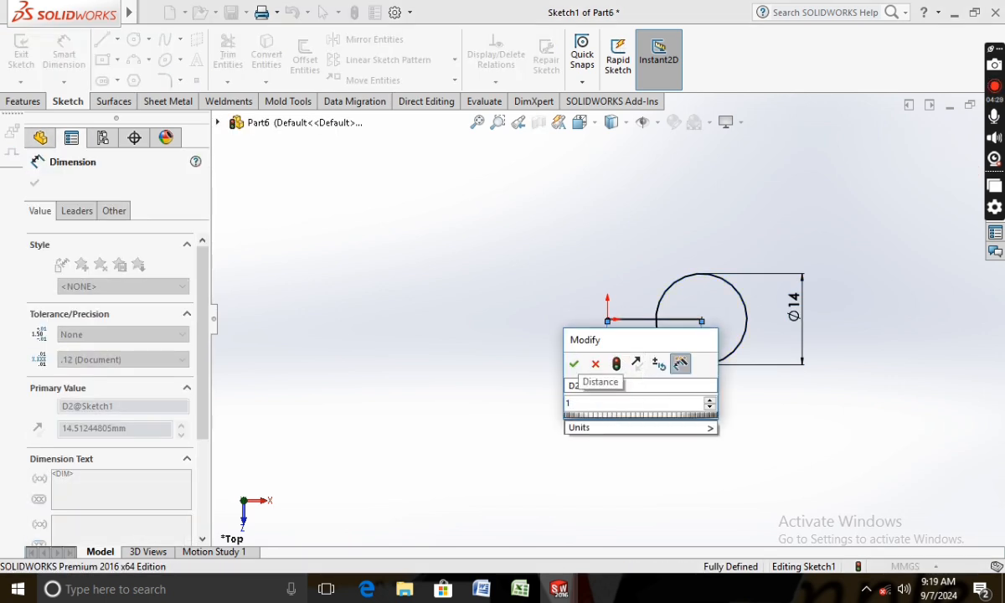
{"action": "key", "text": "BackSpace"}
{"action": "type", "text": "23"}
{"action": "key", "text": "Return"}
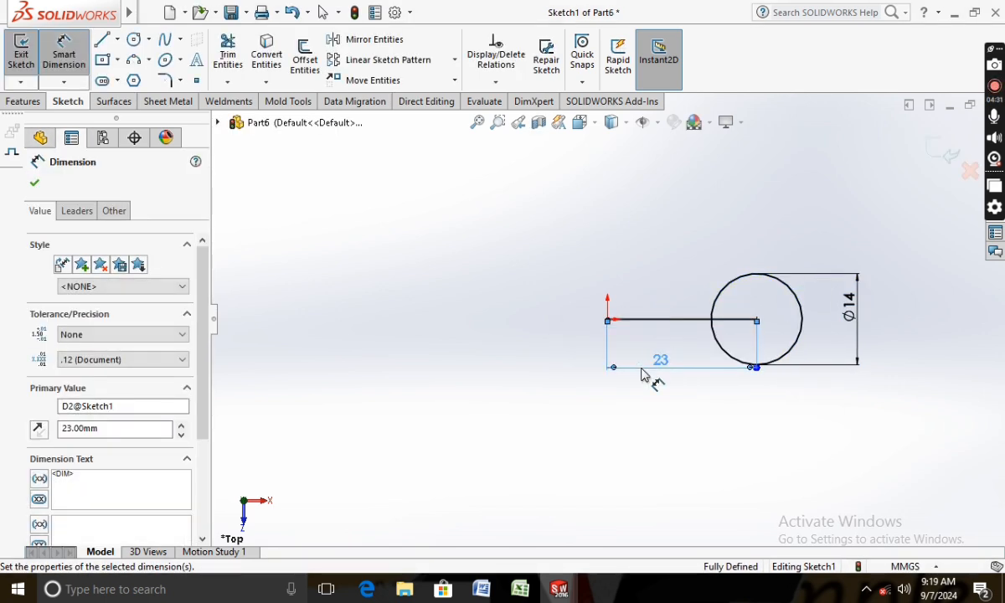
- Sketch a vertical centerline about 10 mm long upward from the origin
{"action": "left_click", "coordinate": [103, 42]}
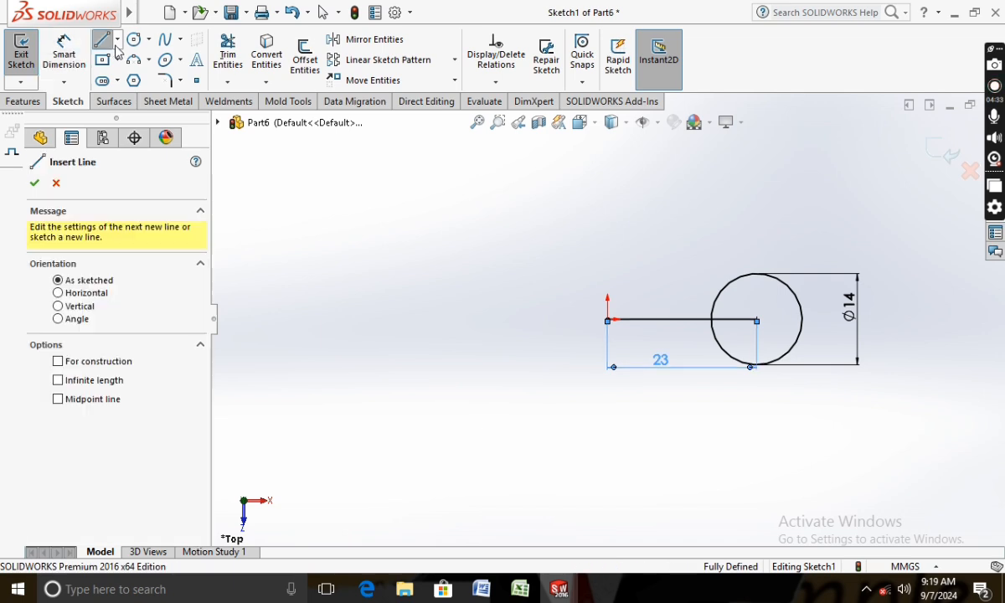
{"action": "left_click", "coordinate": [117, 39]}
{"action": "left_click", "coordinate": [126, 79]}
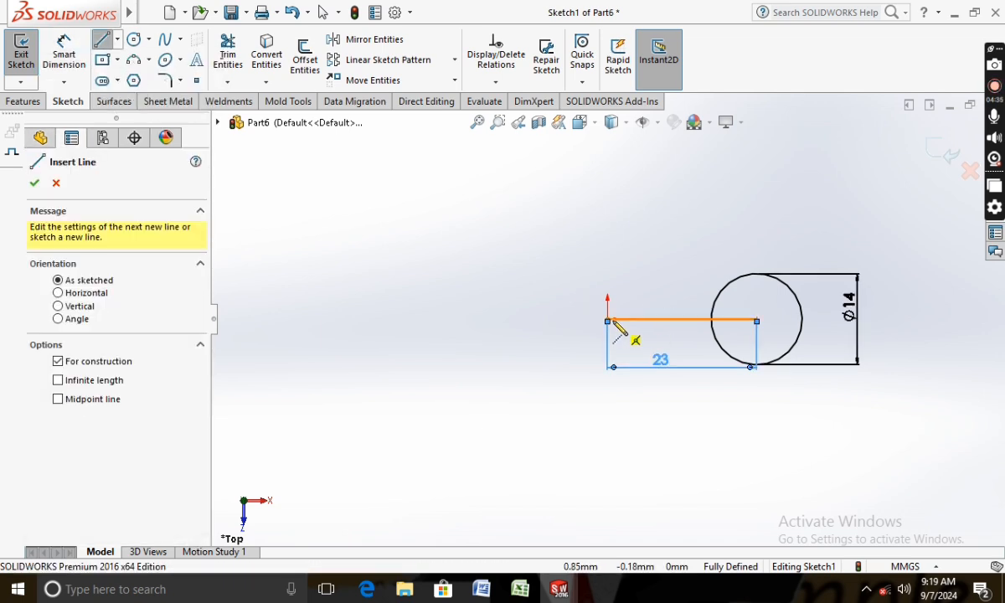
{"action": "left_click", "coordinate": [608, 320]}
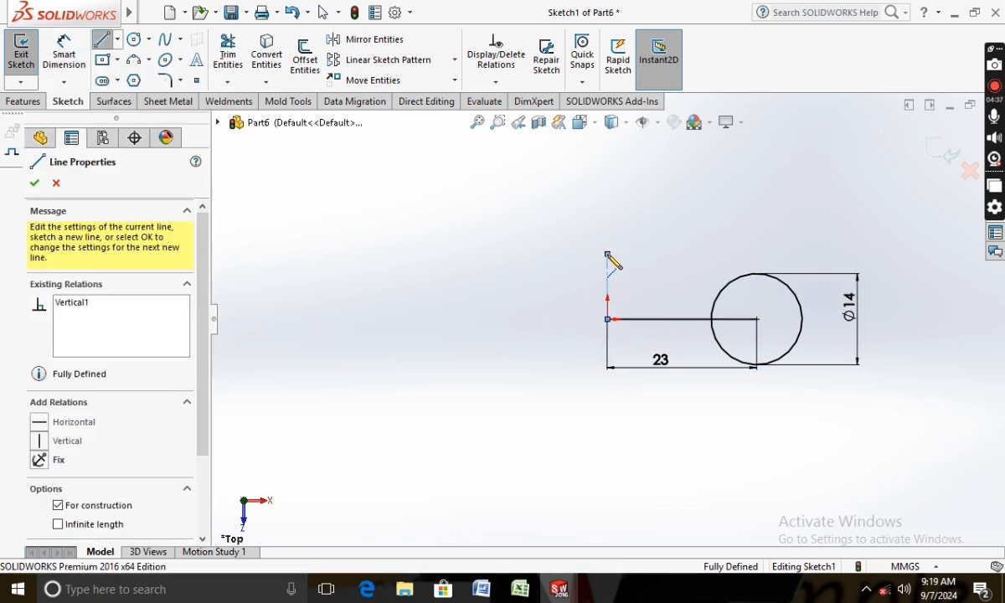
{"action": "left_click", "coordinate": [608, 255]}
{"action": "key", "text": "Escape"}
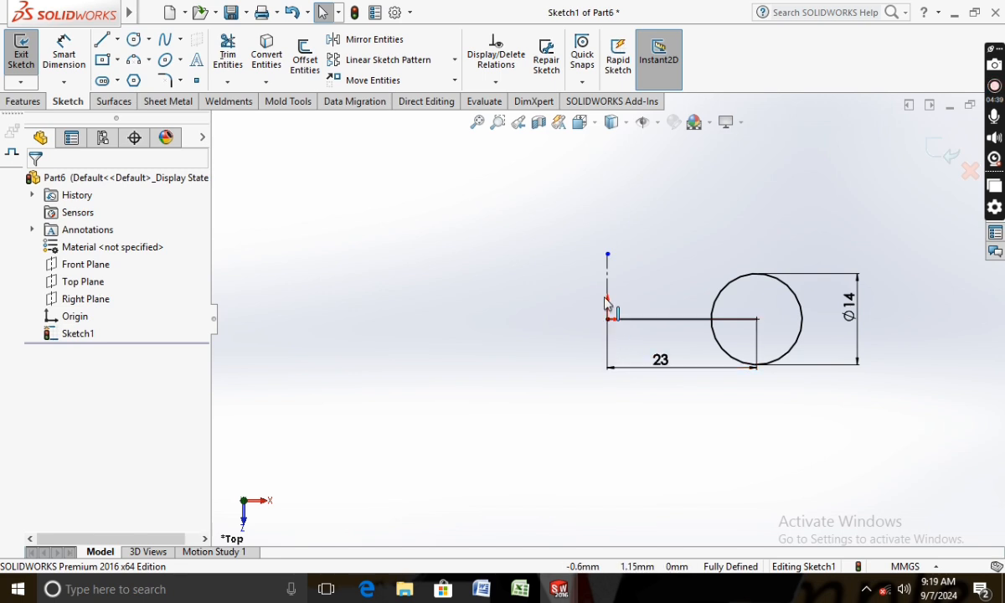
{"action": "left_click", "coordinate": [608, 291]}
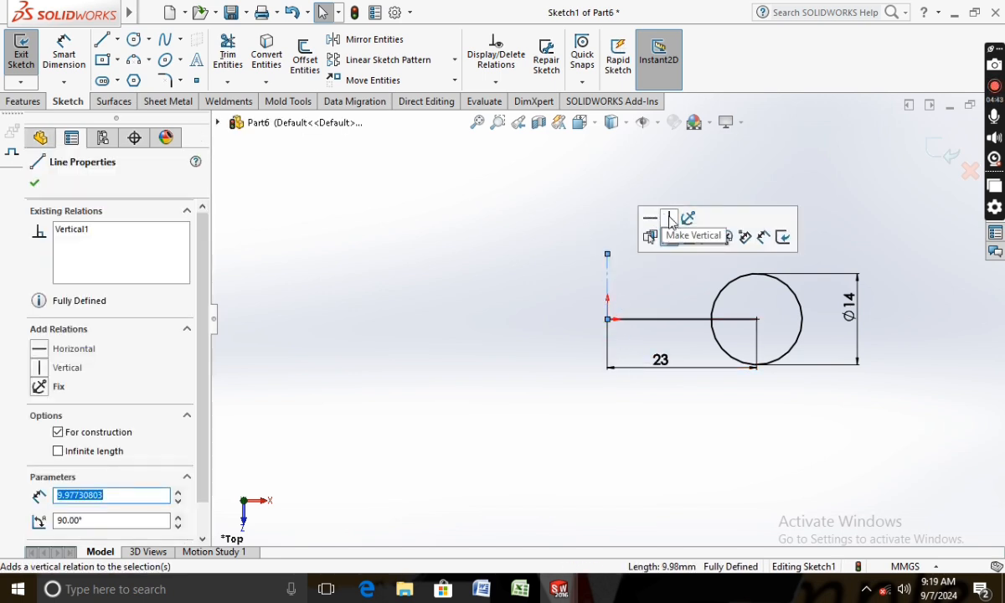
{"action": "left_click", "coordinate": [36, 185]}
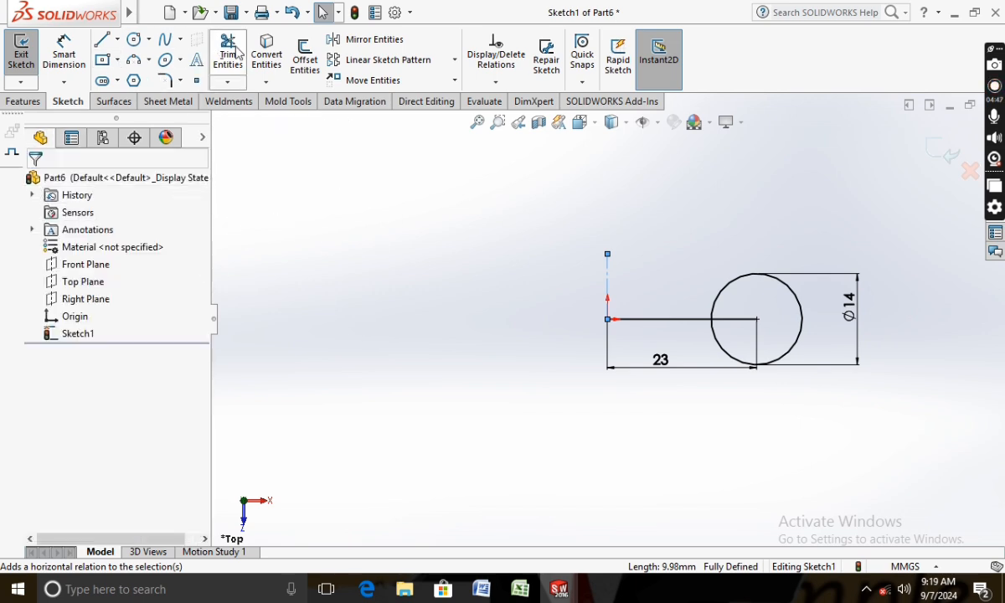
- Mirror only the 14 mm circle about the vertical centerline, removing the centerline from the entities to mirror
{"action": "left_click", "coordinate": [368, 40]}
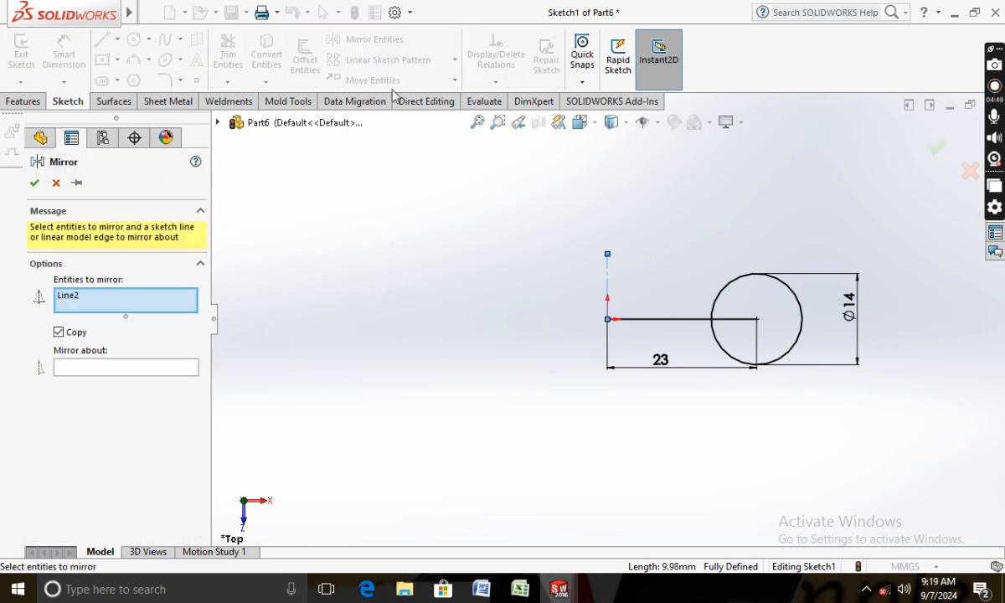
{"action": "left_click", "coordinate": [722, 294]}
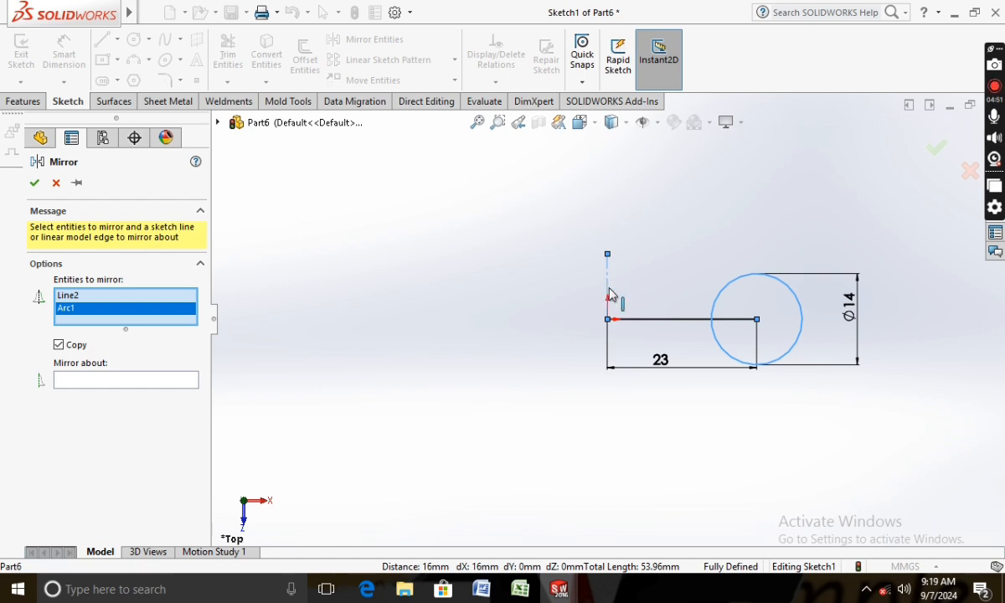
{"action": "left_click", "coordinate": [95, 298]}
{"action": "right_click", "coordinate": [94, 299]}
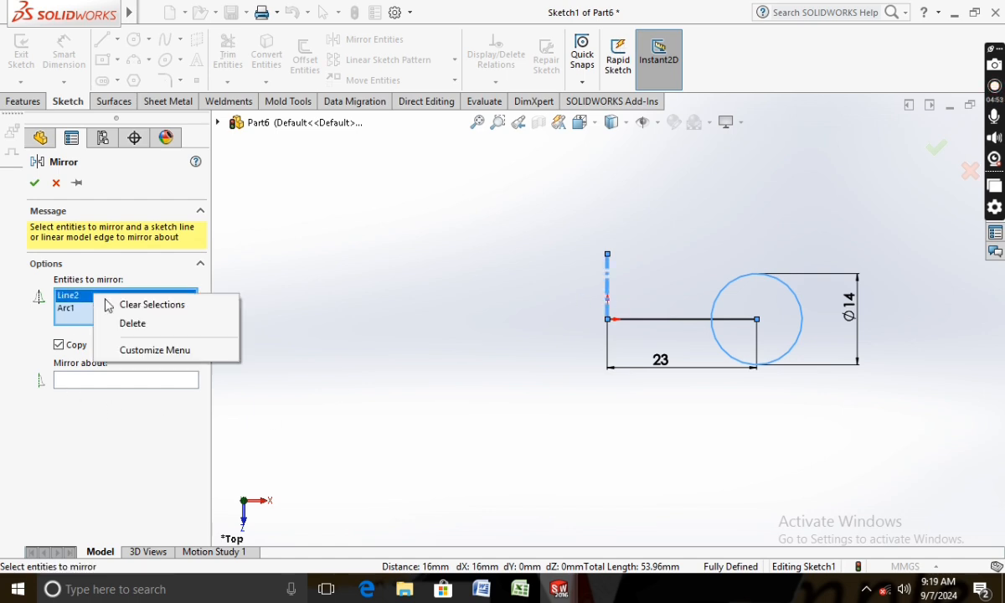
{"action": "left_click", "coordinate": [189, 324]}
{"action": "left_click", "coordinate": [113, 369]}
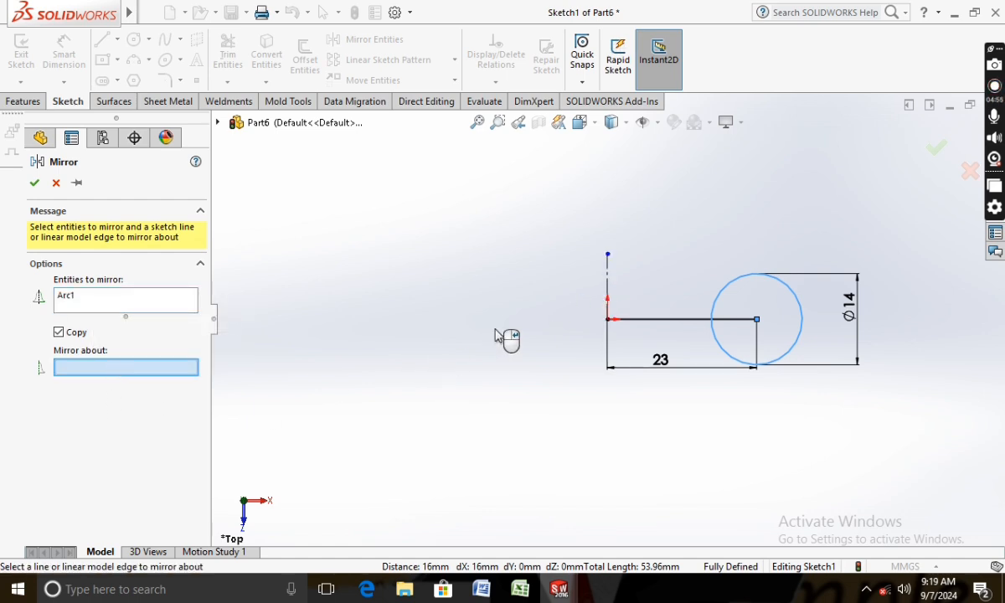
{"action": "left_click", "coordinate": [608, 298]}
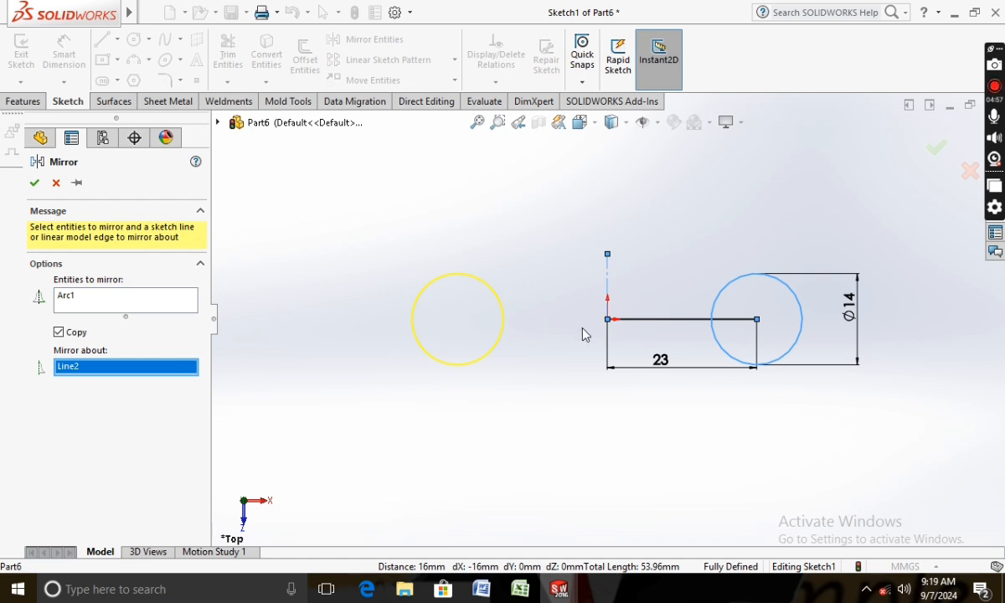
{"action": "left_click", "coordinate": [35, 183]}
- Sketch a 46 mm horizontal line joining the top points of the two circles
{"action": "left_click", "coordinate": [102, 39]}
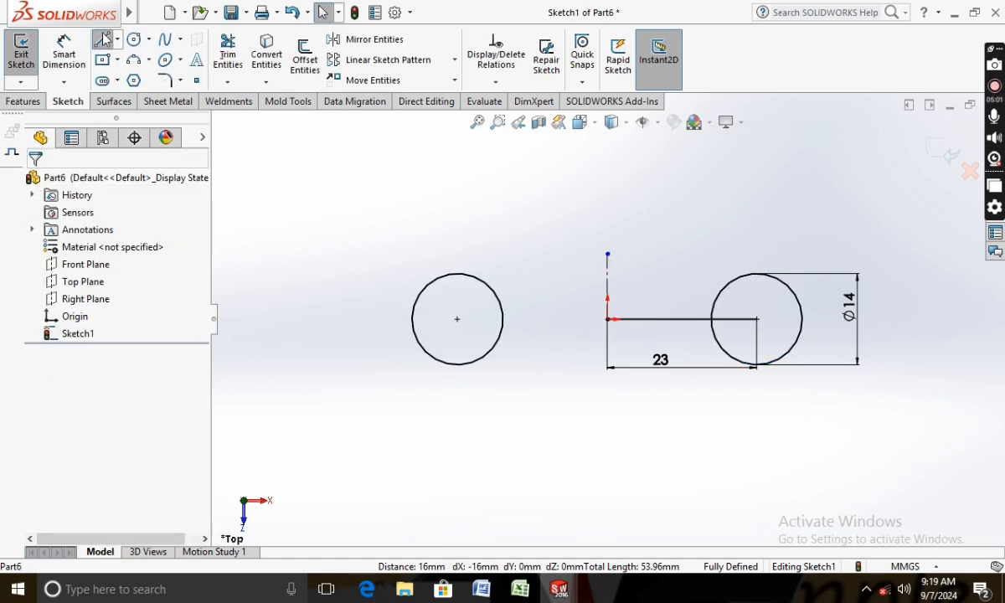
{"action": "left_click", "coordinate": [456, 275]}
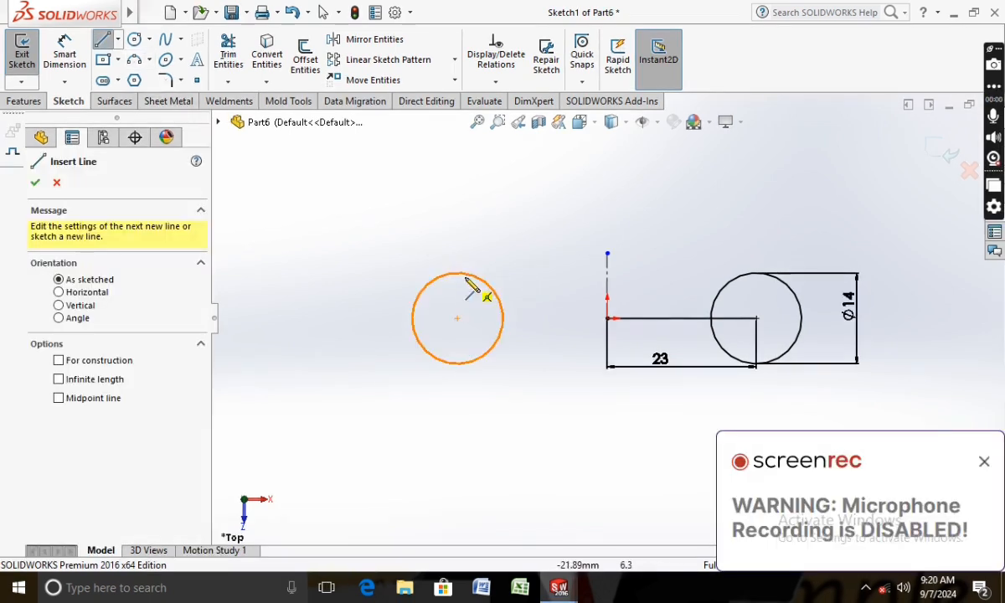
{"action": "left_click", "coordinate": [456, 274]}
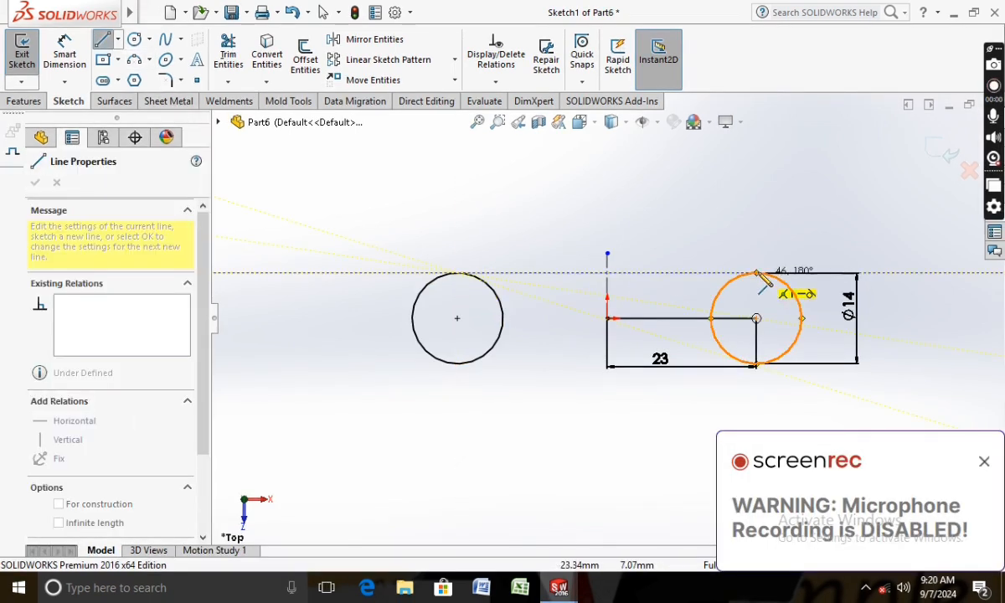
{"action": "left_click", "coordinate": [757, 273]}
{"action": "key", "text": "Escape"}
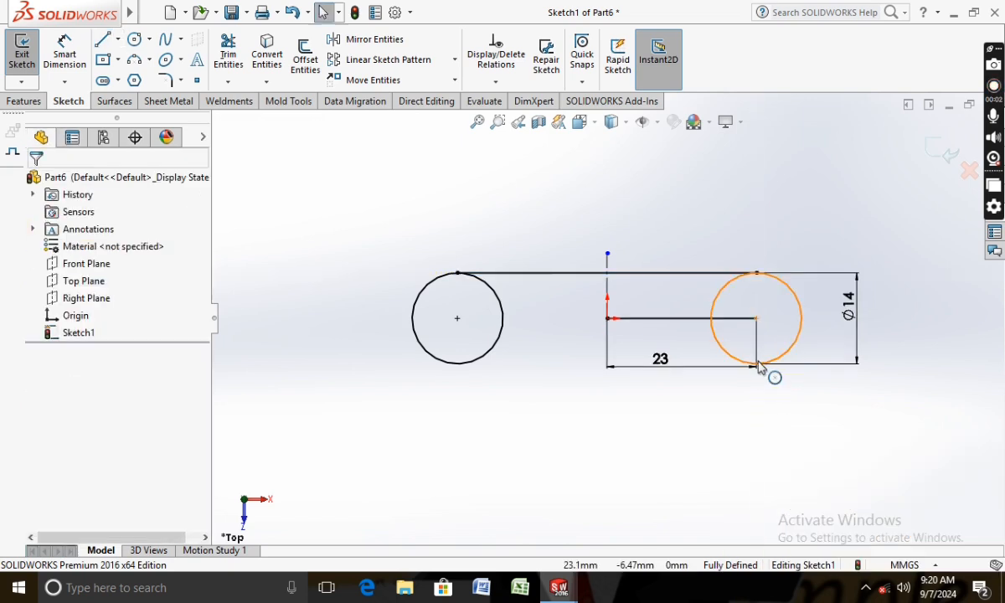
- Sketch a horizontal line joining the bottom points of the two circles
{"action": "left_click", "coordinate": [111, 43]}
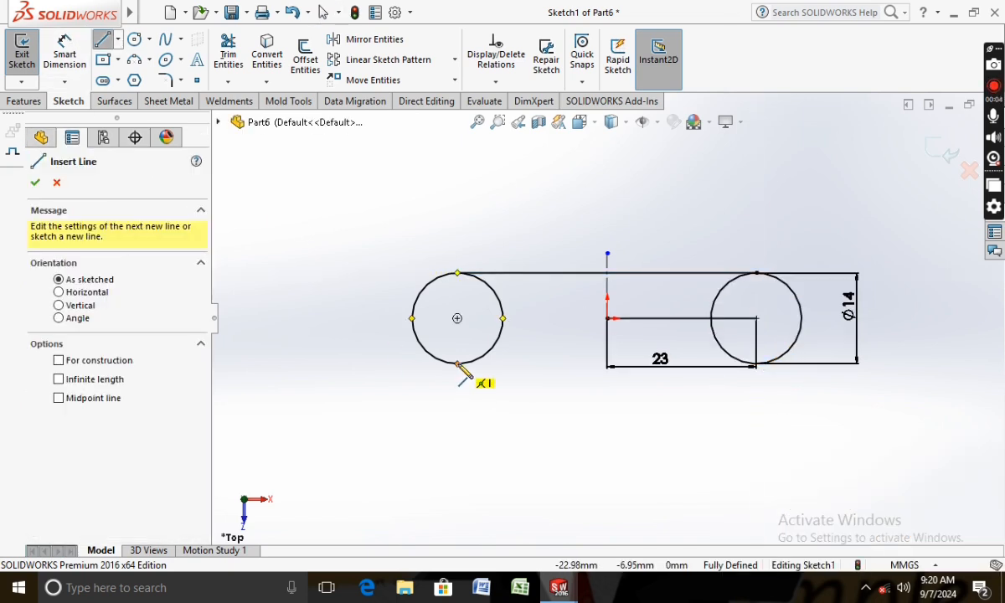
{"action": "left_click", "coordinate": [457, 364]}
{"action": "left_click", "coordinate": [758, 369]}
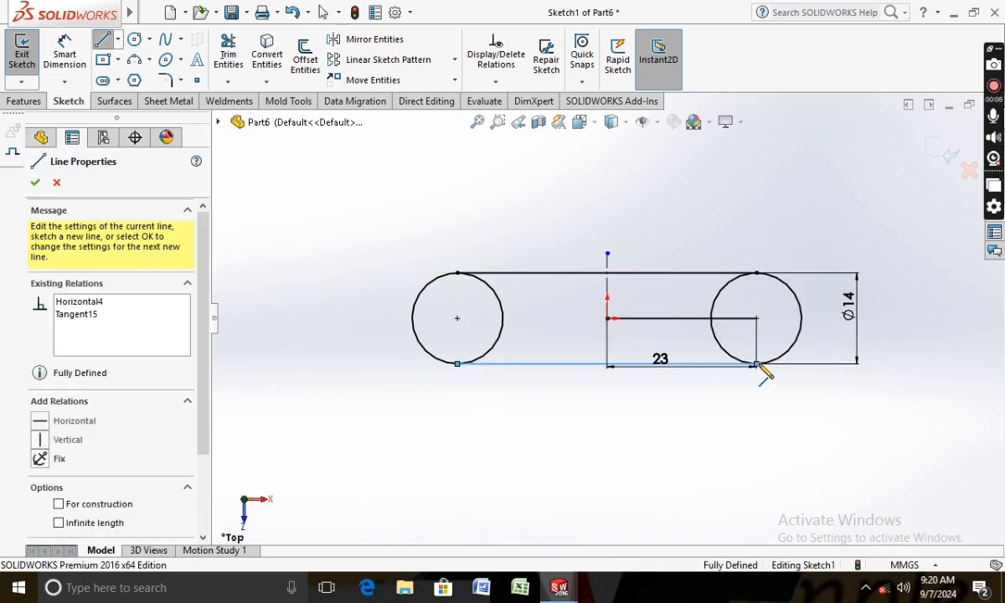
{"action": "key", "text": "Escape"}
- Trim away the inner halves of both circles and convert the horizontal line from the origin to construction geometry
{"action": "left_click", "coordinate": [228, 55]}
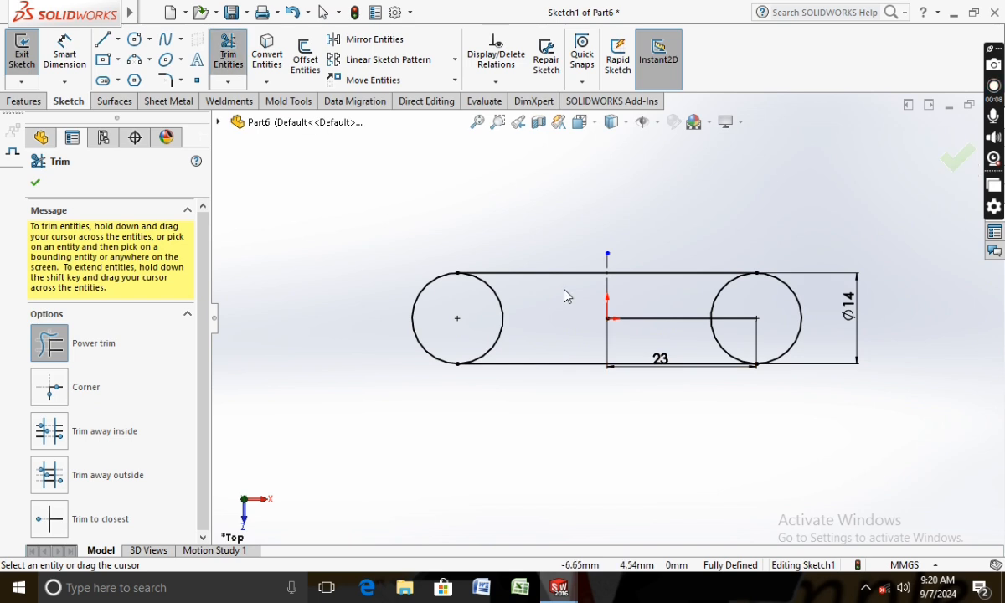
{"action": "left_click_drag", "start_coordinate": [563, 294], "coordinate": [493, 320]}
{"action": "mouse_move", "coordinate": [704, 303]}
{"action": "left_mouse_down"}
{"action": "mouse_move", "coordinate": [709, 328]}
{"action": "mouse_move", "coordinate": [724, 336]}
{"action": "left_mouse_up"}
{"action": "key", "text": "Escape"}
{"action": "right_click", "coordinate": [705, 319]}
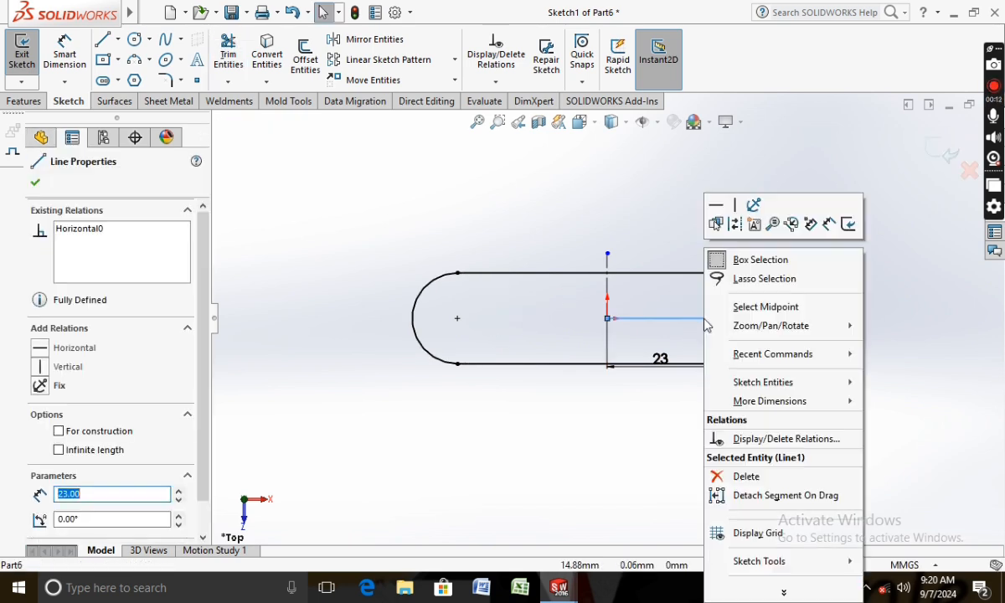
{"action": "left_click", "coordinate": [736, 226]}
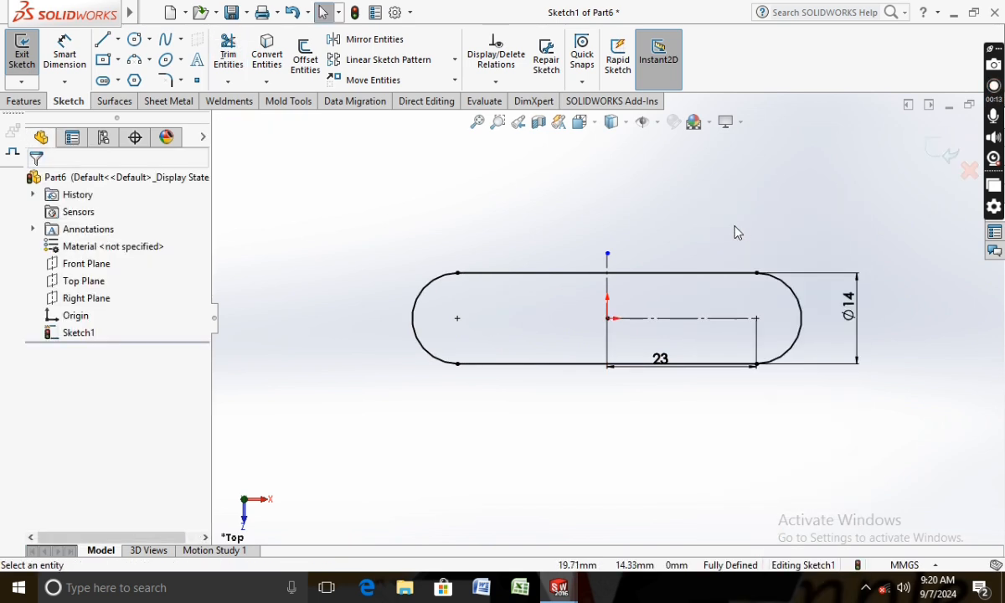
- Extrude the slot profile as a boss with a blind depth of 1 mm
{"action": "left_click", "coordinate": [23, 100]}
{"action": "left_click", "coordinate": [28, 55]}
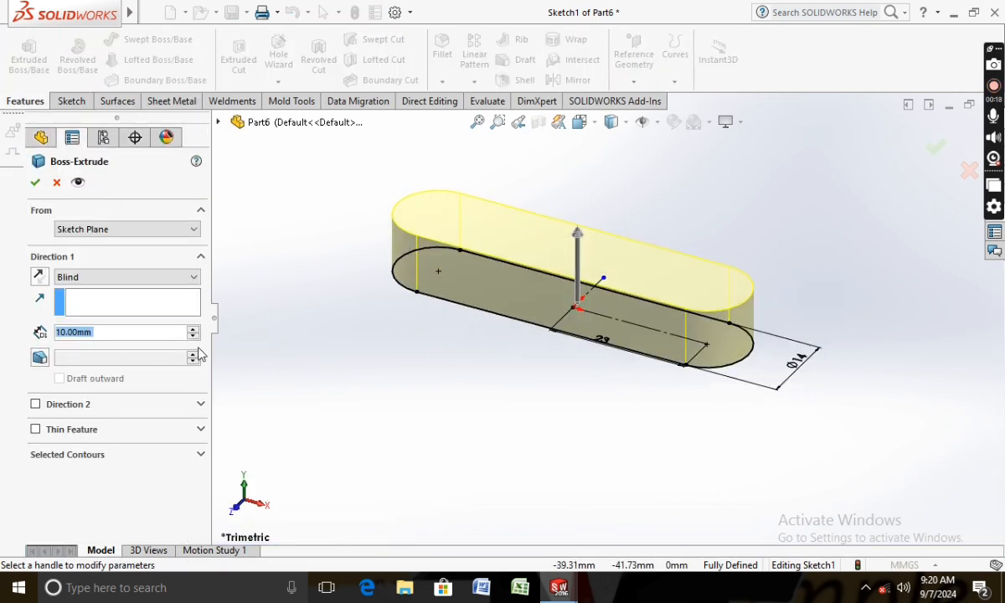
{"action": "key", "text": "BackSpace"}
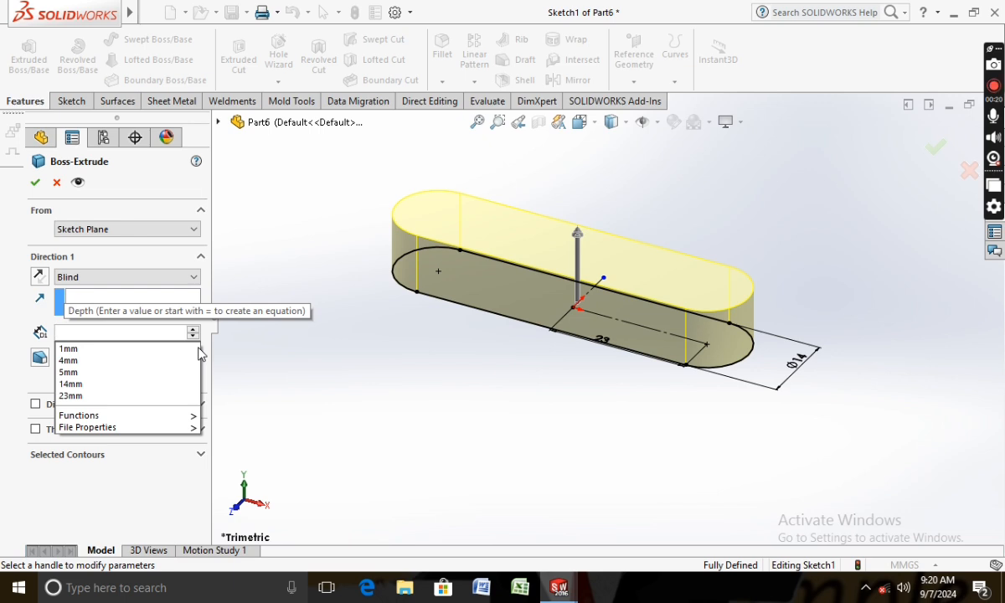
{"action": "left_click", "coordinate": [198, 351]}
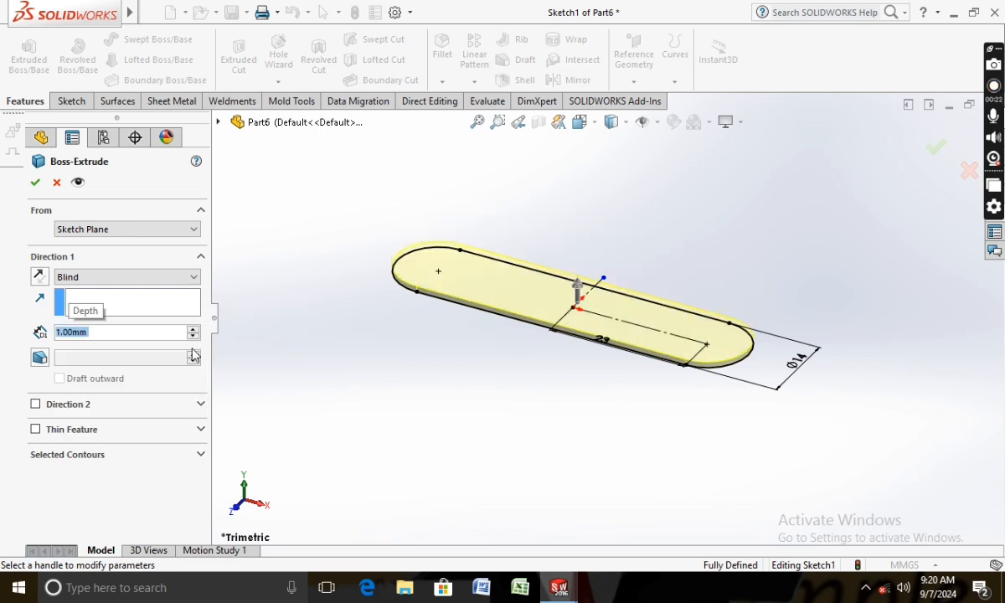
{"action": "left_click", "coordinate": [32, 186]}
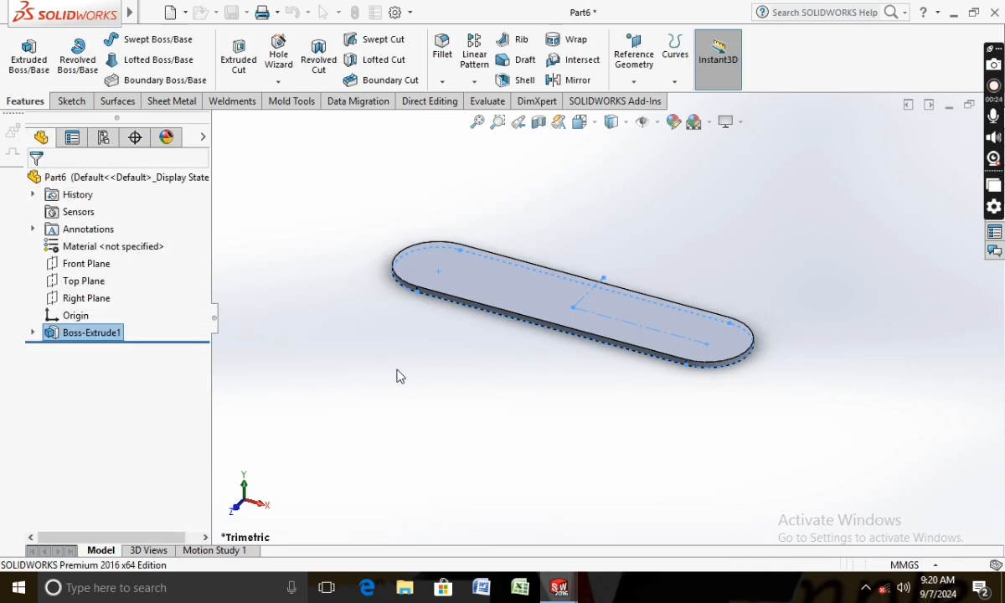
- Start a new sketch on the plate's long straight front side face, viewed normal to it
{"action": "scroll", "coordinate": [560, 369], "scroll_direction": "down", "scroll_amount": 3}
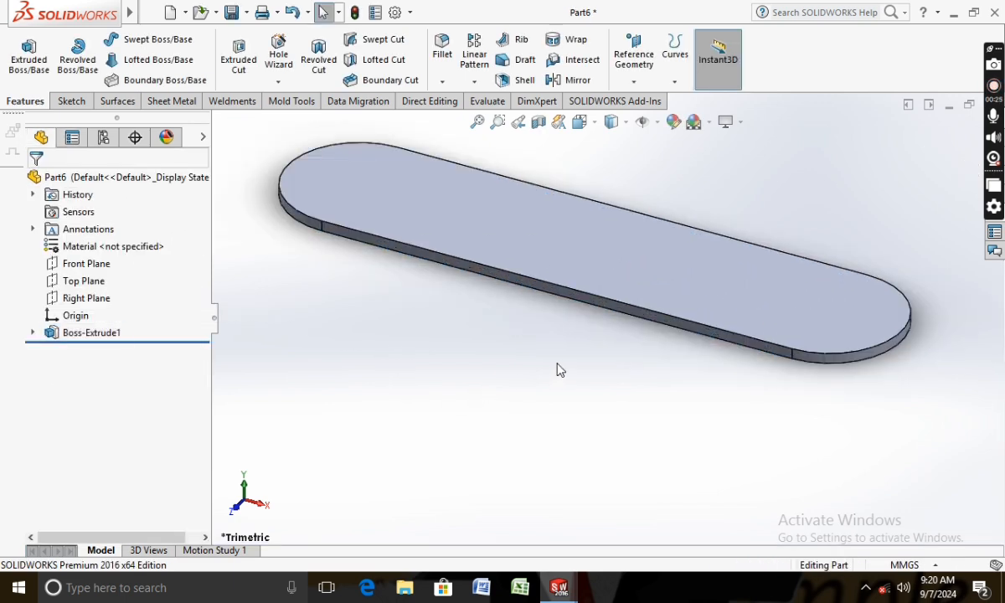
{"action": "right_click", "coordinate": [558, 299]}
{"action": "left_click", "coordinate": [646, 131]}
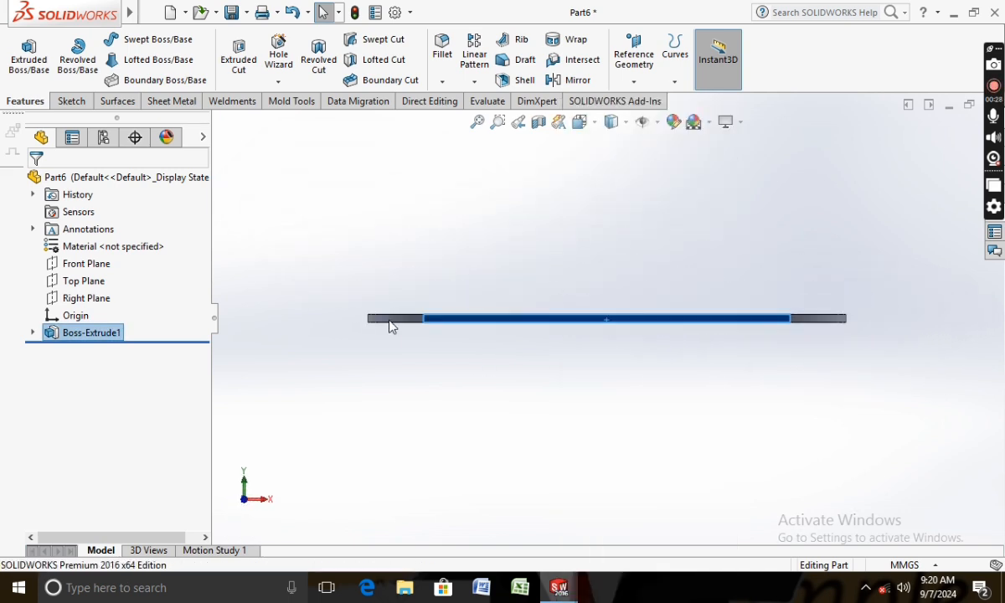
{"action": "left_click", "coordinate": [72, 102]}
{"action": "left_click", "coordinate": [22, 52]}
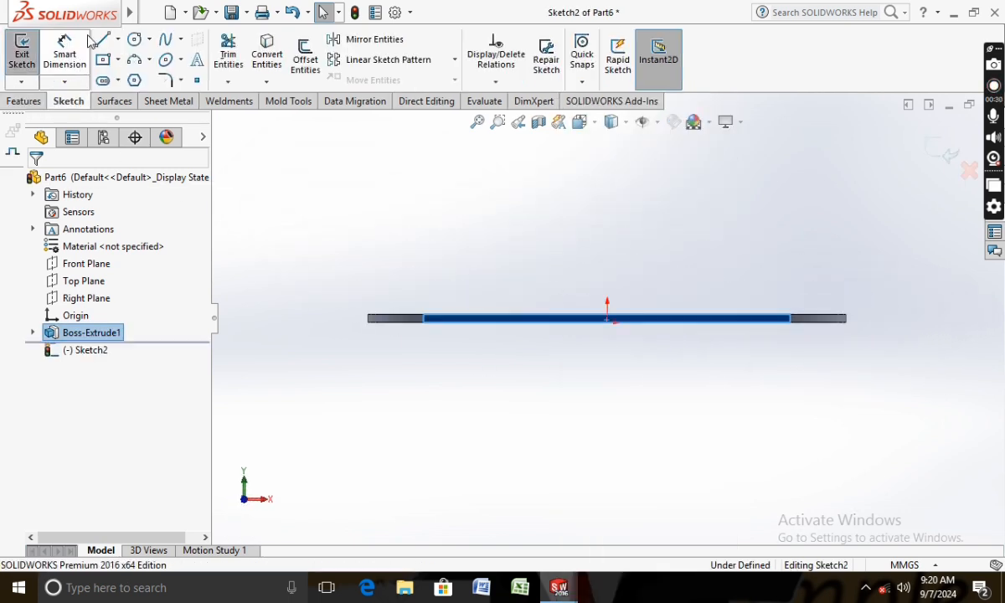
- Sketch a line rectangle about 1.32 mm wide over the side face's full height, starting and closing at the upper edge's midpoint
{"action": "left_click", "coordinate": [102, 39]}
{"action": "scroll", "coordinate": [661, 335], "scroll_direction": "down", "scroll_amount": 5}
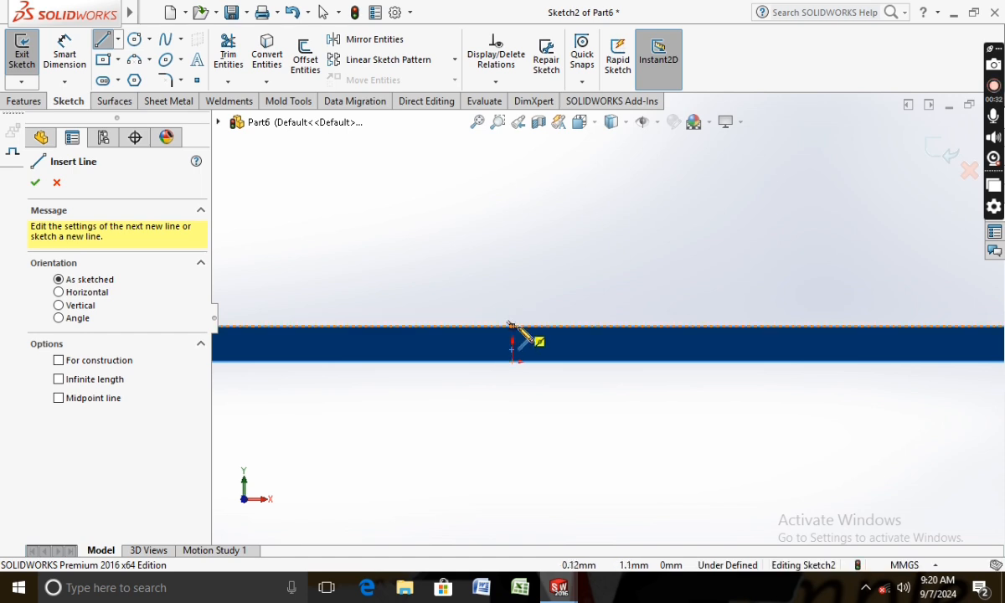
{"action": "scroll", "coordinate": [509, 323], "scroll_direction": "down", "scroll_amount": 2}
{"action": "left_click", "coordinate": [522, 321]}
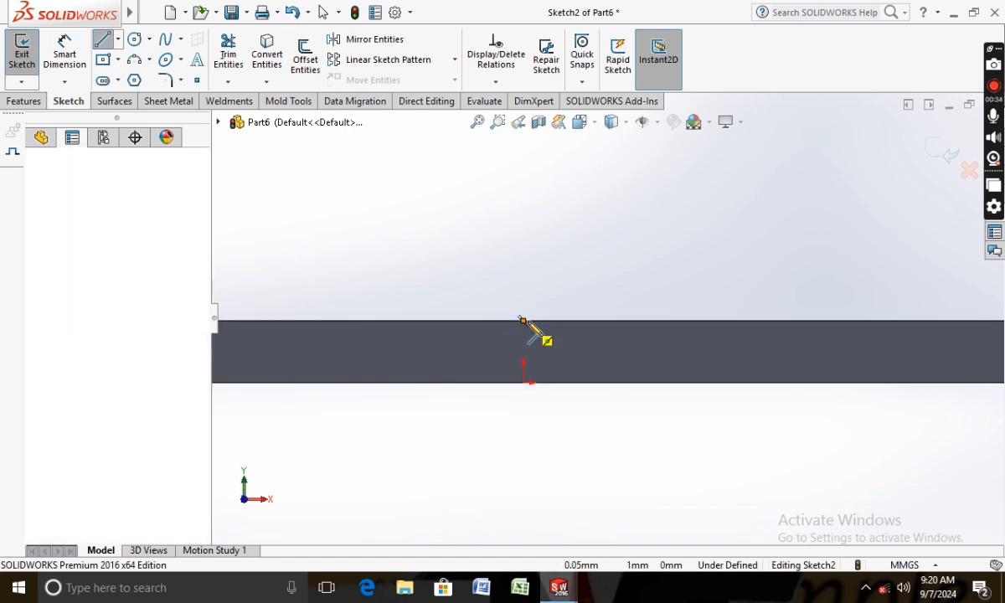
{"action": "left_click", "coordinate": [563, 321]}
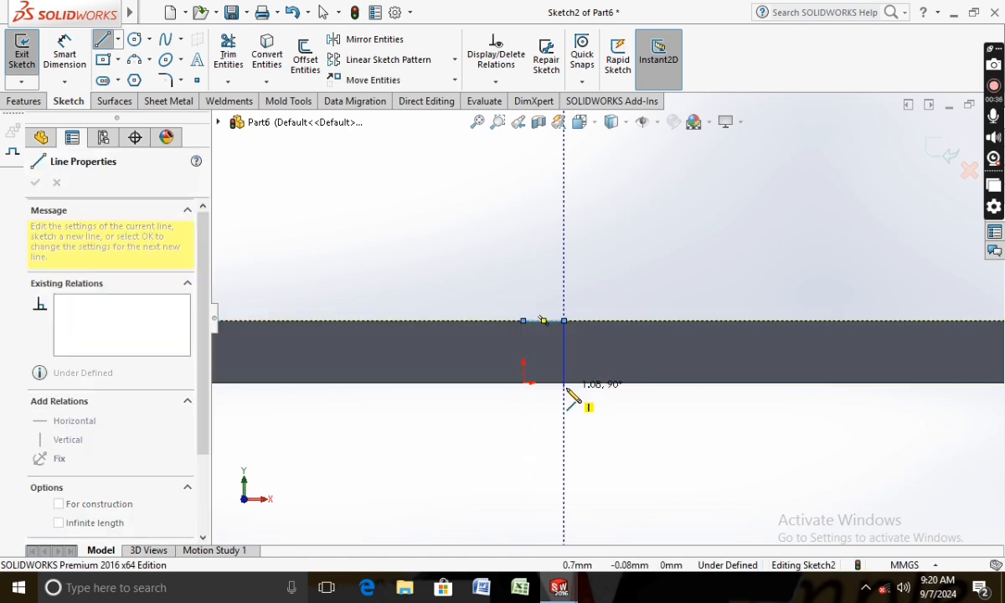
{"action": "left_click", "coordinate": [563, 383]}
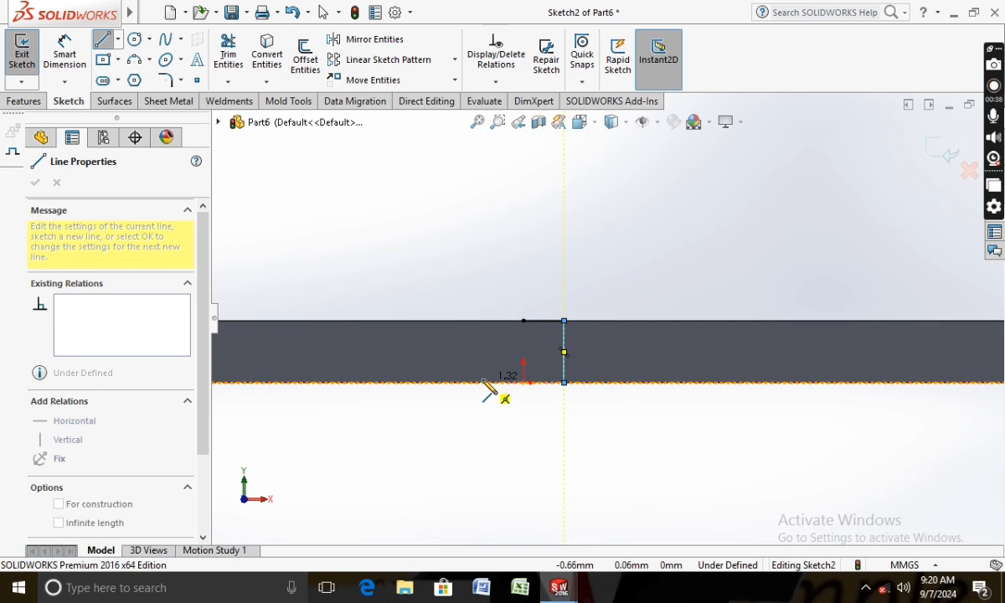
{"action": "left_click", "coordinate": [483, 383]}
{"action": "left_click", "coordinate": [483, 321]}
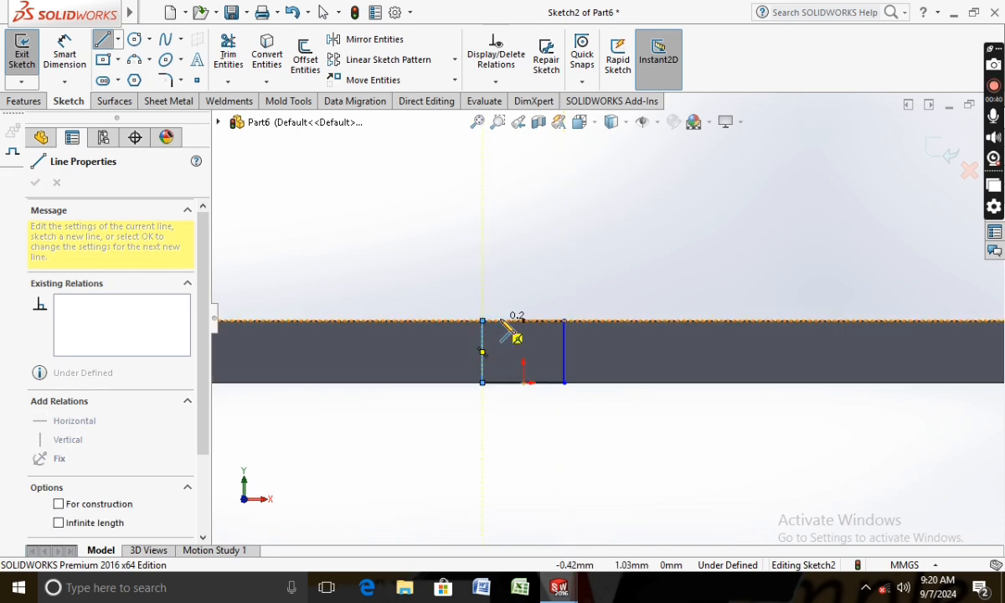
{"action": "left_click", "coordinate": [524, 322]}
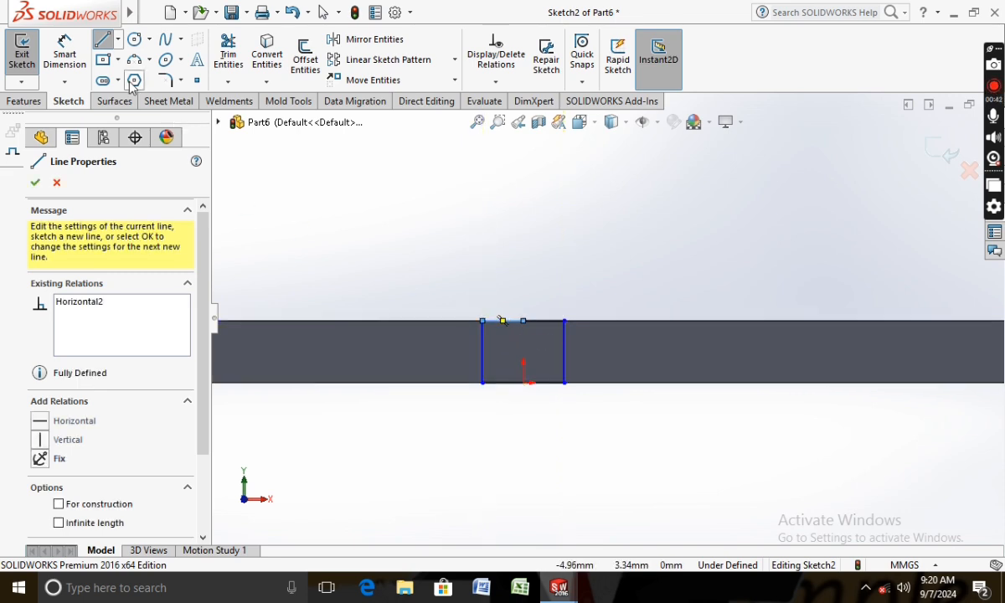
- Dimension the rectangle's bottom line as 2 mm
{"action": "left_click", "coordinate": [64, 54]}
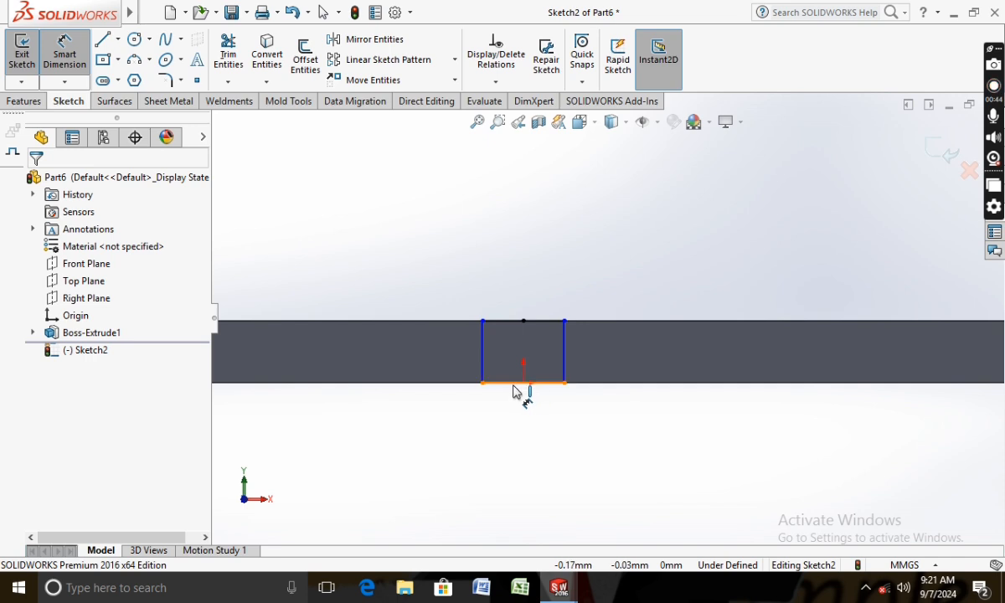
{"action": "scroll", "coordinate": [515, 392], "scroll_direction": "down", "scroll_amount": 2}
{"action": "left_click", "coordinate": [518, 382]}
{"action": "left_click", "coordinate": [534, 438]}
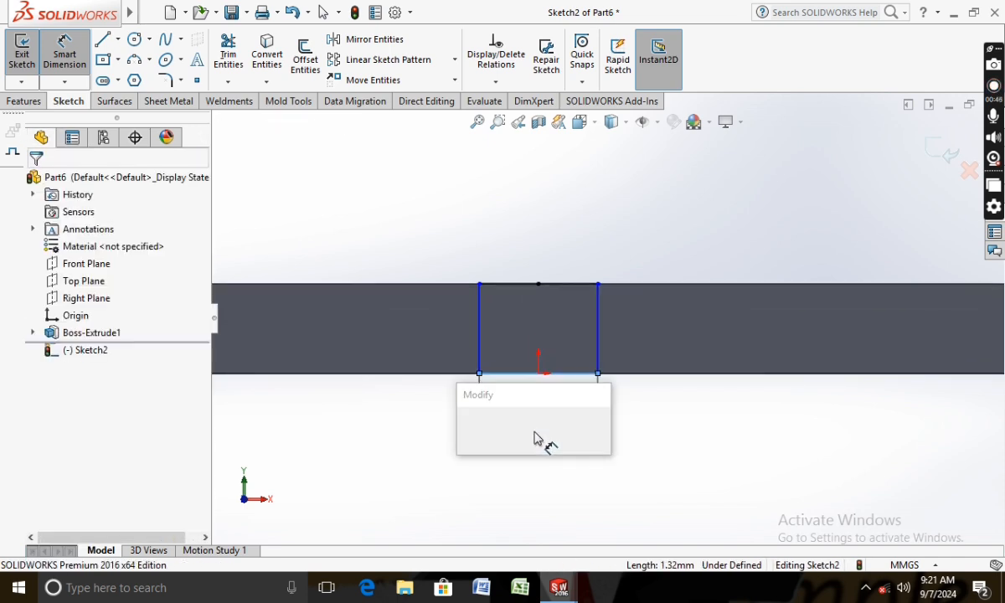
{"action": "type", "text": "2"}
{"action": "key", "text": "Return"}
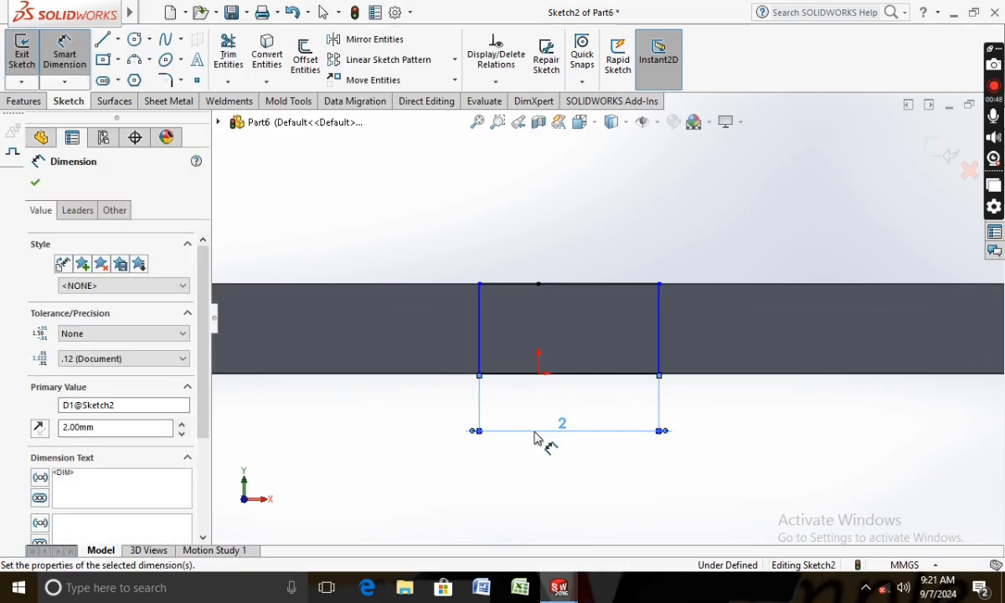
- Dimension the distance from the upper edge's midpoint to the rectangle's upper right corner as 1 mm
{"action": "left_click", "coordinate": [539, 287]}
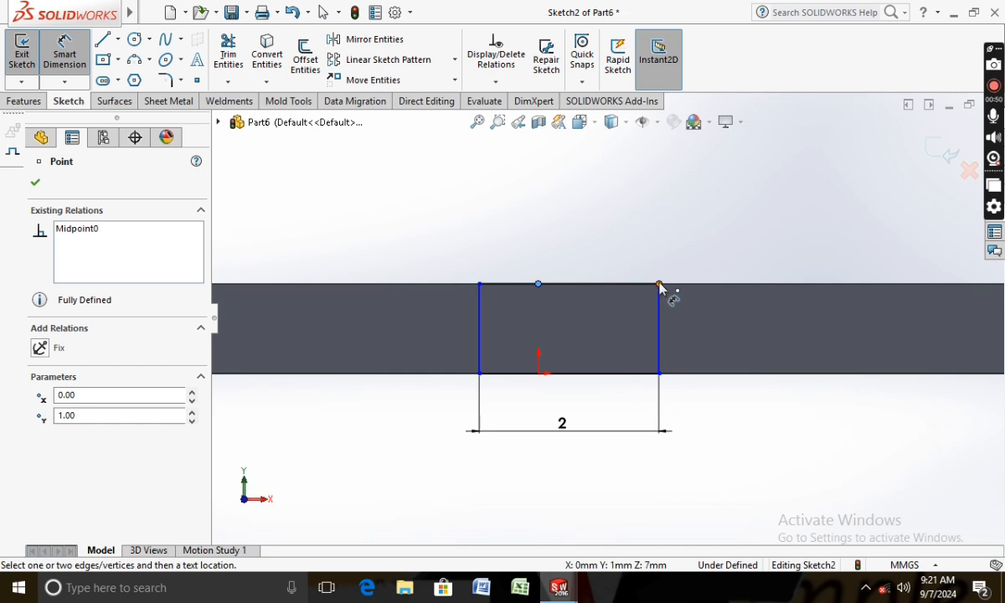
{"action": "left_click", "coordinate": [660, 286]}
{"action": "left_click", "coordinate": [622, 246]}
{"action": "type", "text": "1"}
{"action": "key", "text": "Return"}
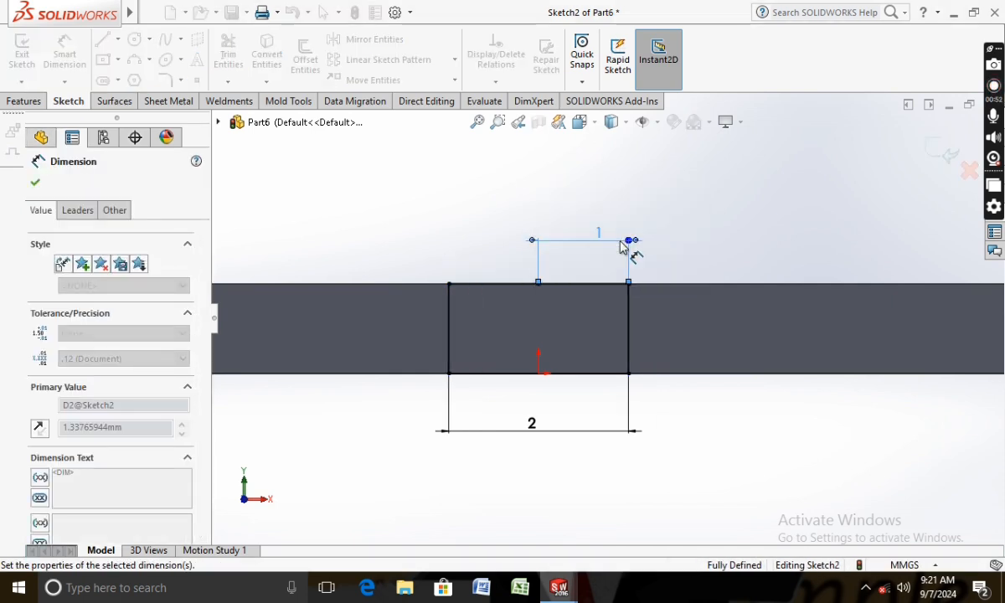
{"action": "left_click", "coordinate": [36, 187]}
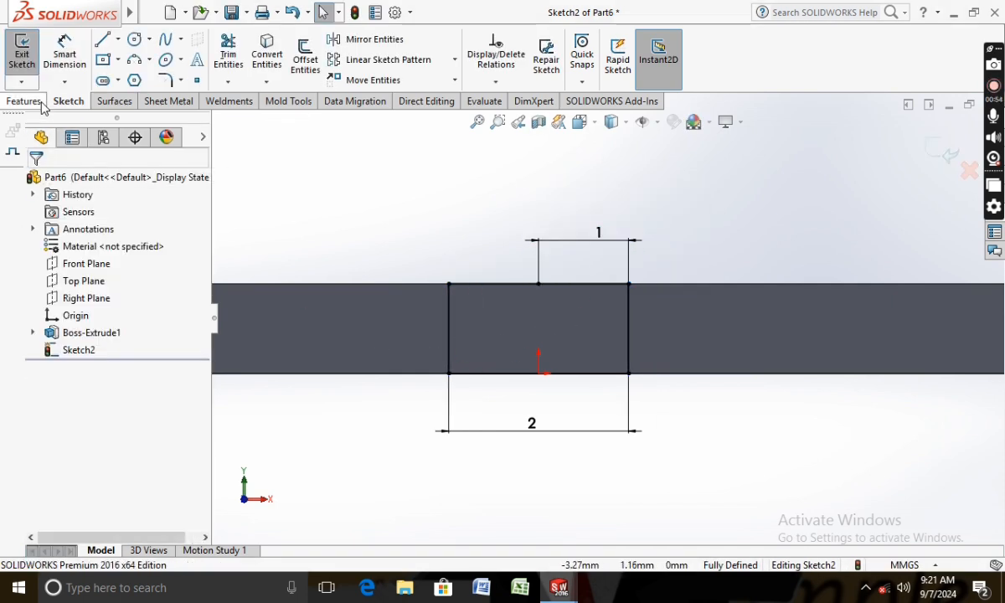
- Extrude the rectangle outward from the side face 1 mm, merged with the plate
{"action": "left_click", "coordinate": [25, 100]}
{"action": "left_click", "coordinate": [29, 56]}
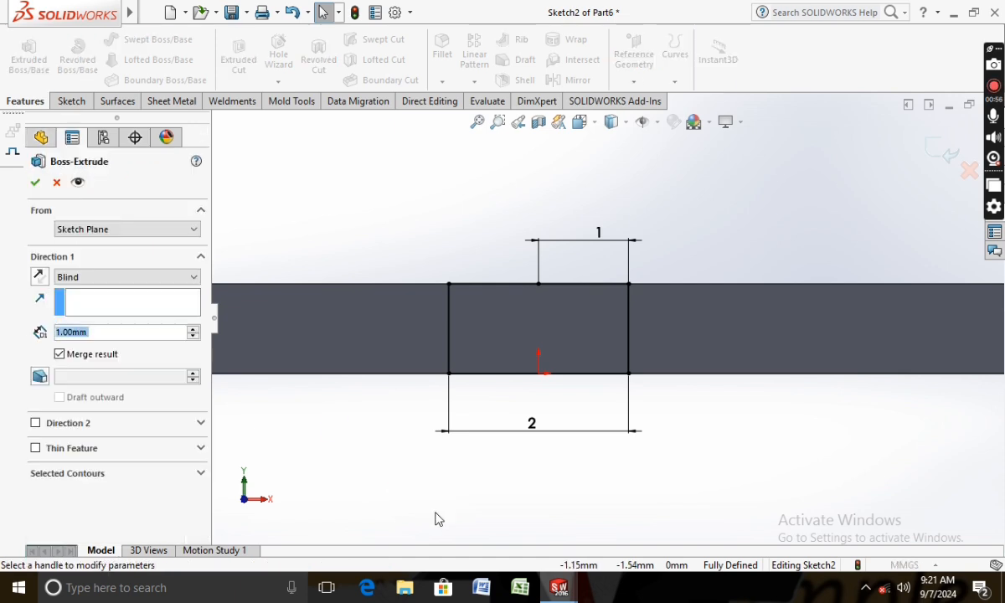
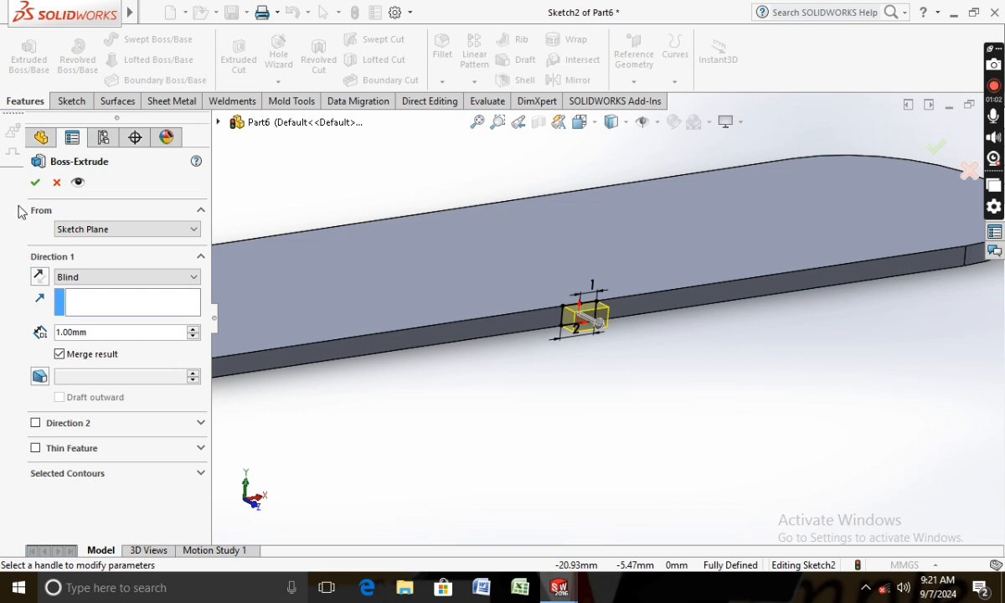
{"action": "left_click", "coordinate": [37, 185]}
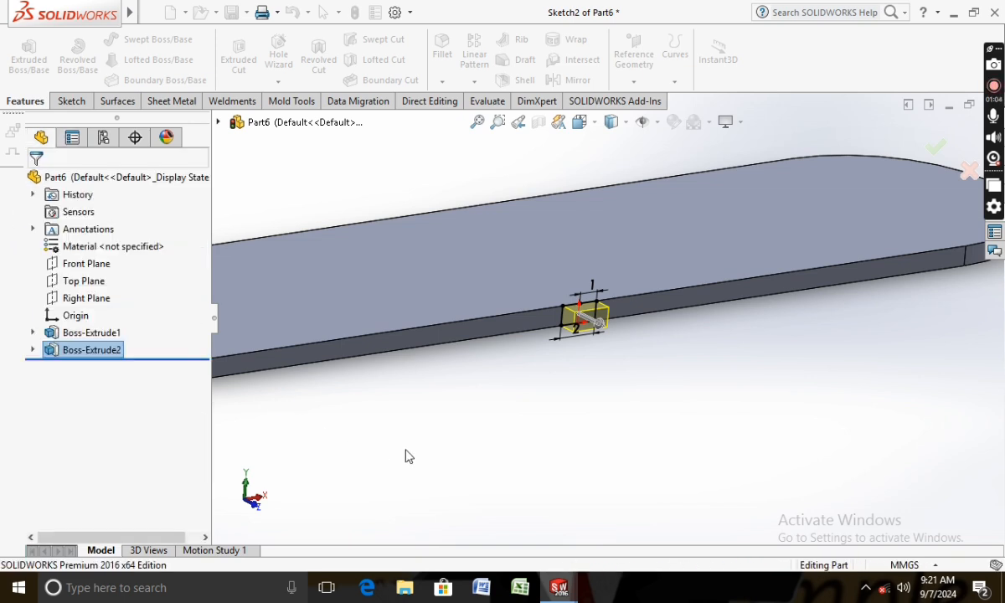
- Mirror the small tab extrusion about the Front Plane to the plate's opposite side
{"action": "middle_click_drag", "start_coordinate": [409, 451], "coordinate": [433, 506]}
{"action": "scroll", "coordinate": [434, 462], "scroll_direction": "up", "scroll_amount": 3}
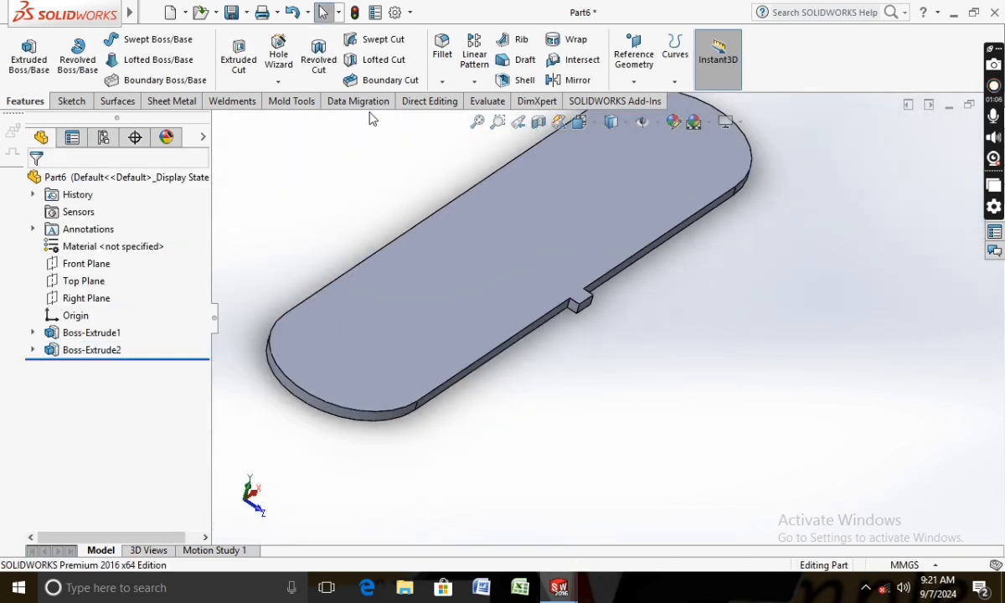
{"action": "left_click", "coordinate": [571, 79]}
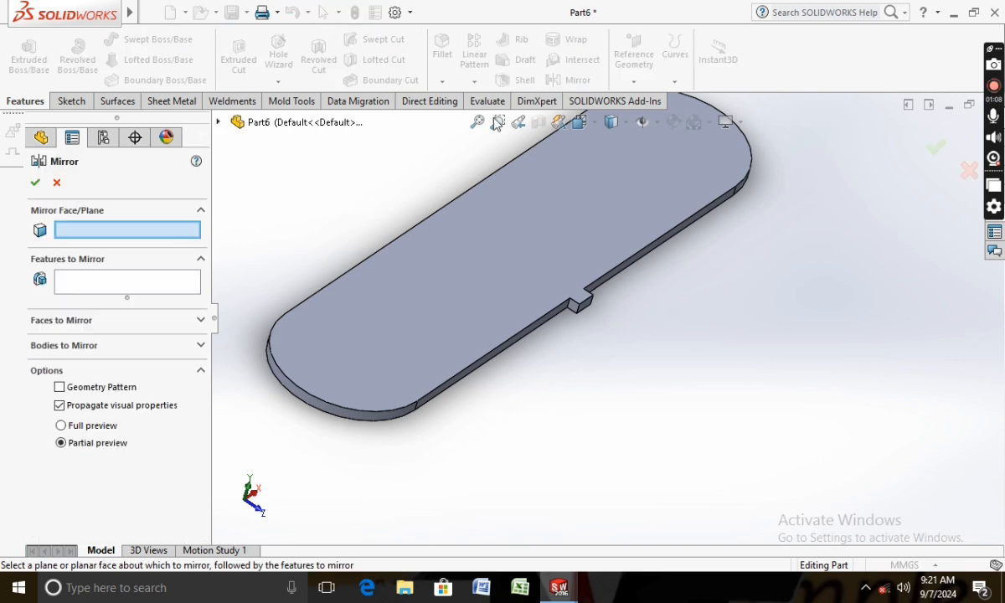
{"action": "left_click", "coordinate": [219, 122]}
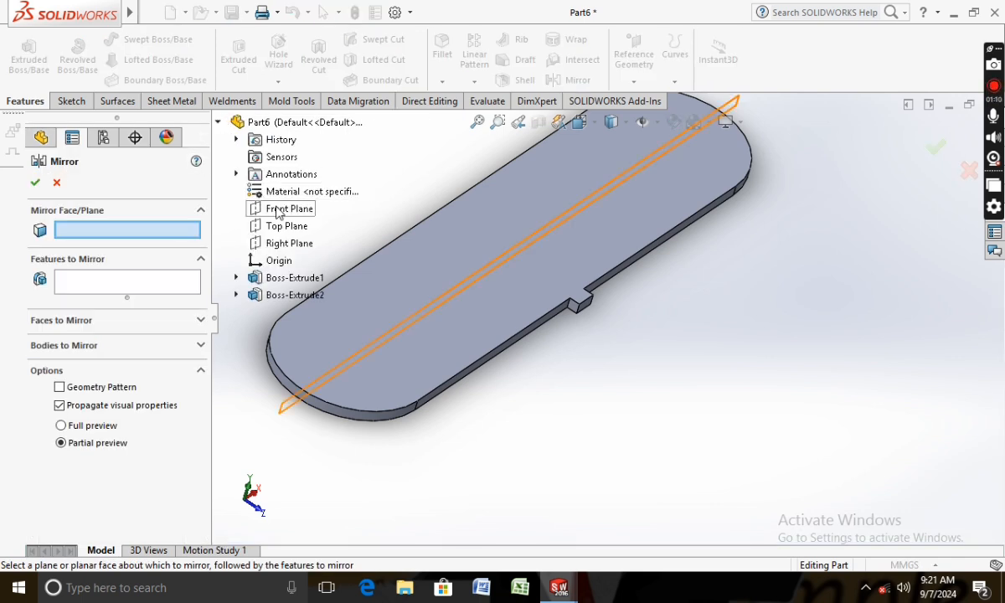
{"action": "left_click", "coordinate": [285, 208]}
{"action": "left_click", "coordinate": [295, 295]}
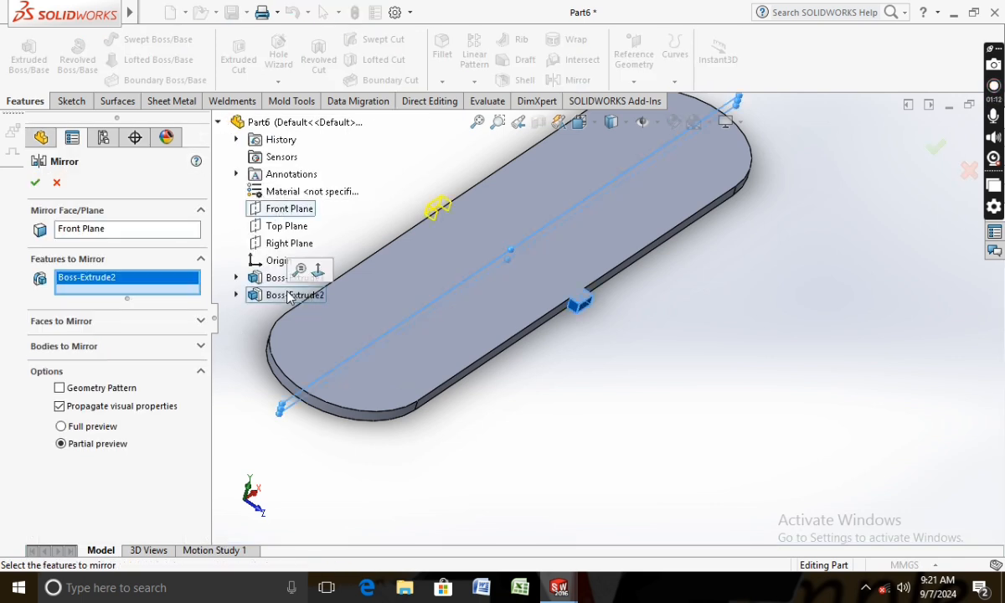
{"action": "left_click", "coordinate": [35, 182]}
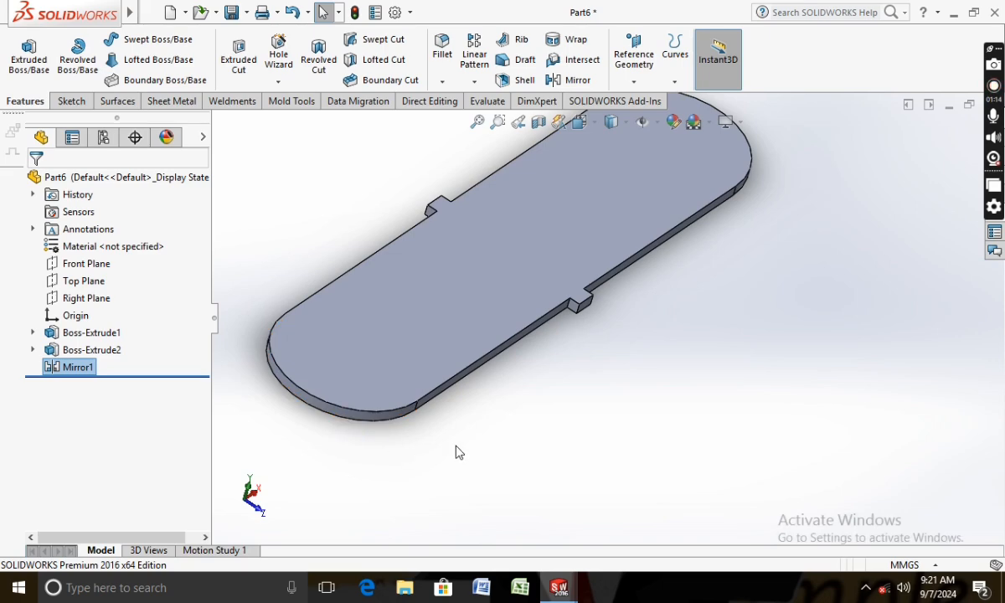
- Assign the ABS material from the Plastics category of SOLIDWORKS Materials to the part
{"action": "scroll", "coordinate": [520, 434], "scroll_direction": "down", "scroll_amount": 3}
{"action": "right_click", "coordinate": [134, 247]}
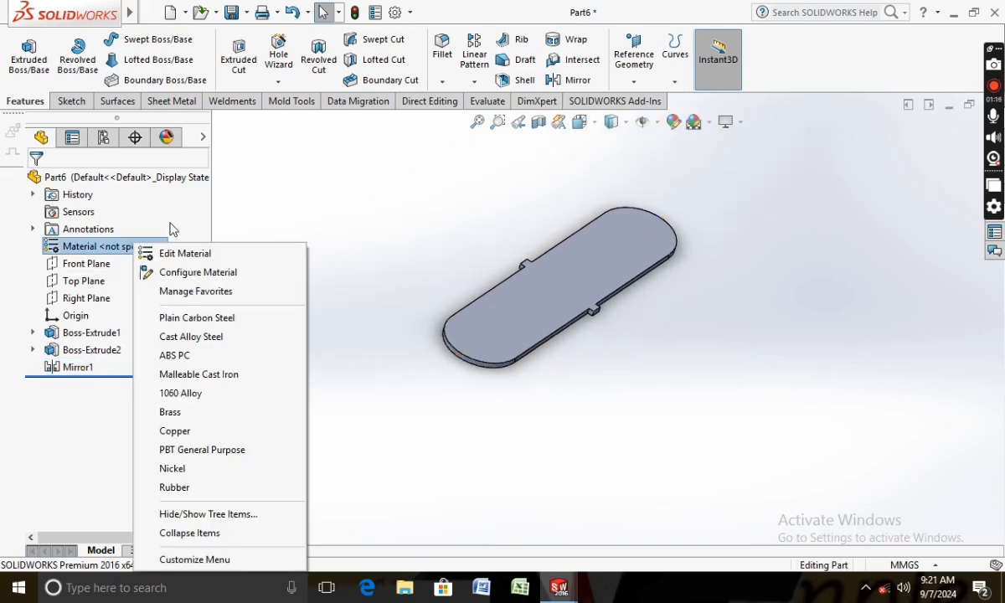
{"action": "left_click", "coordinate": [174, 253]}
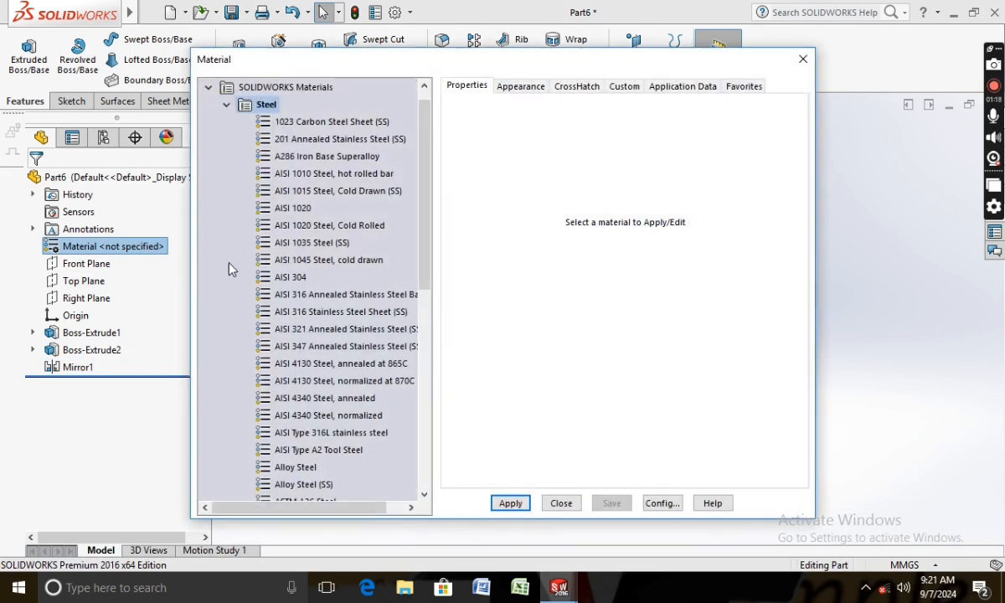
{"action": "left_click", "coordinate": [226, 106]}
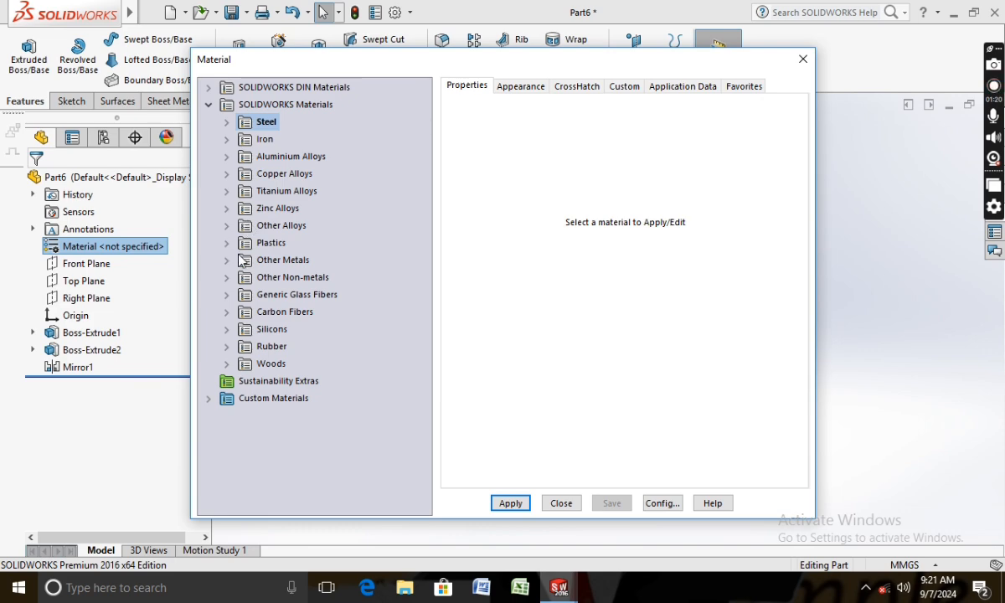
{"action": "left_click", "coordinate": [226, 243]}
{"action": "left_click", "coordinate": [280, 105]}
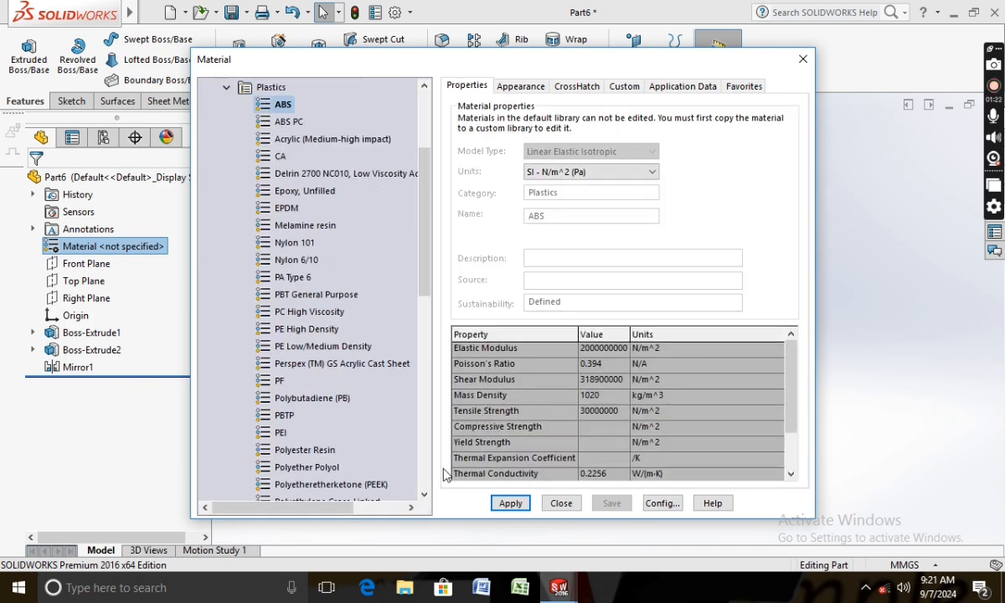
{"action": "left_click", "coordinate": [511, 503]}
{"action": "left_click", "coordinate": [561, 502]}
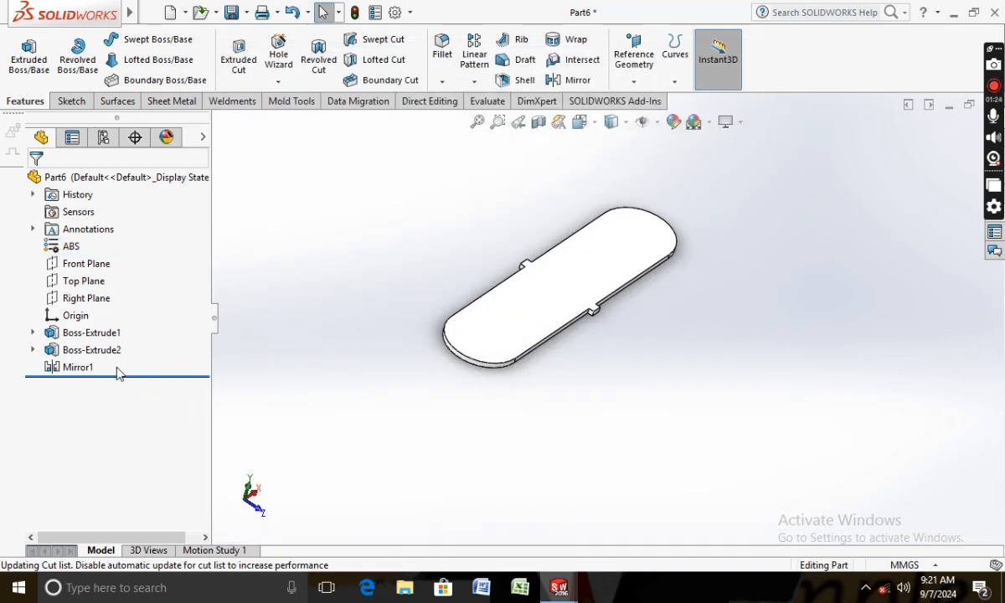
- Change the appearance colour of the whole part to dark grey from the standard swatches
{"action": "left_click", "coordinate": [675, 123]}
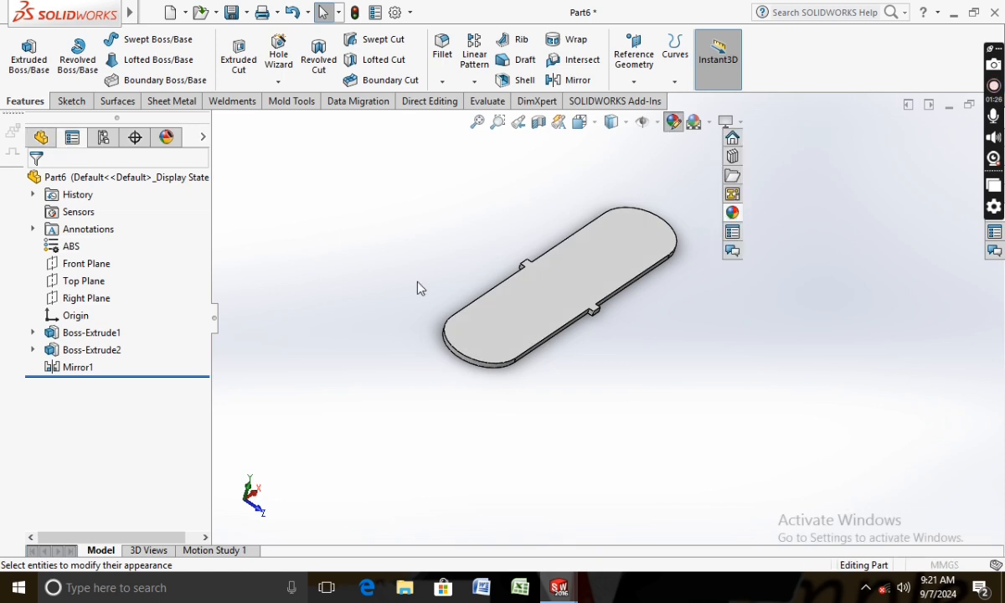
{"action": "left_click", "coordinate": [151, 526]}
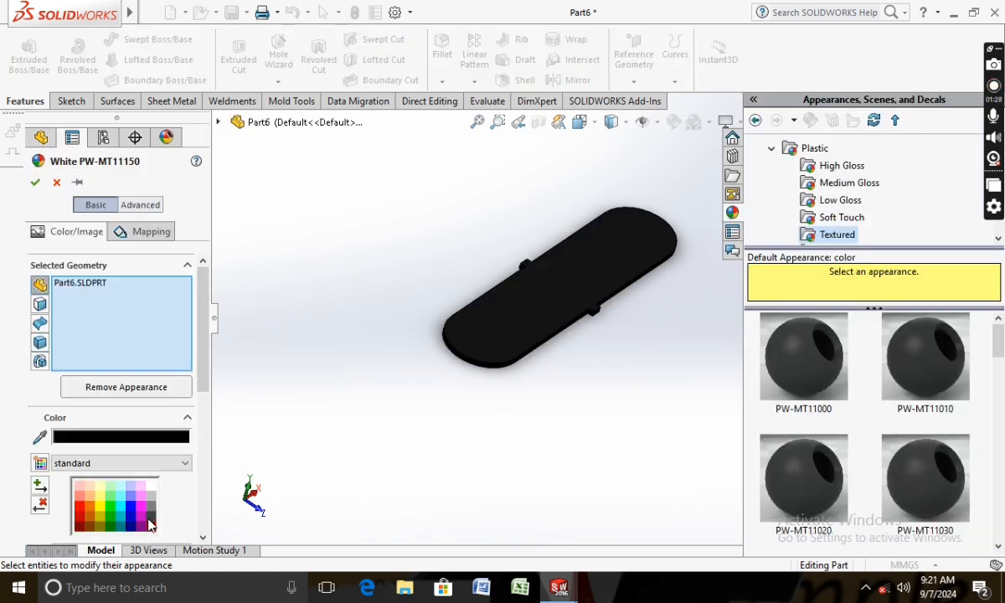
{"action": "left_click", "coordinate": [151, 516]}
{"action": "left_click", "coordinate": [35, 183]}
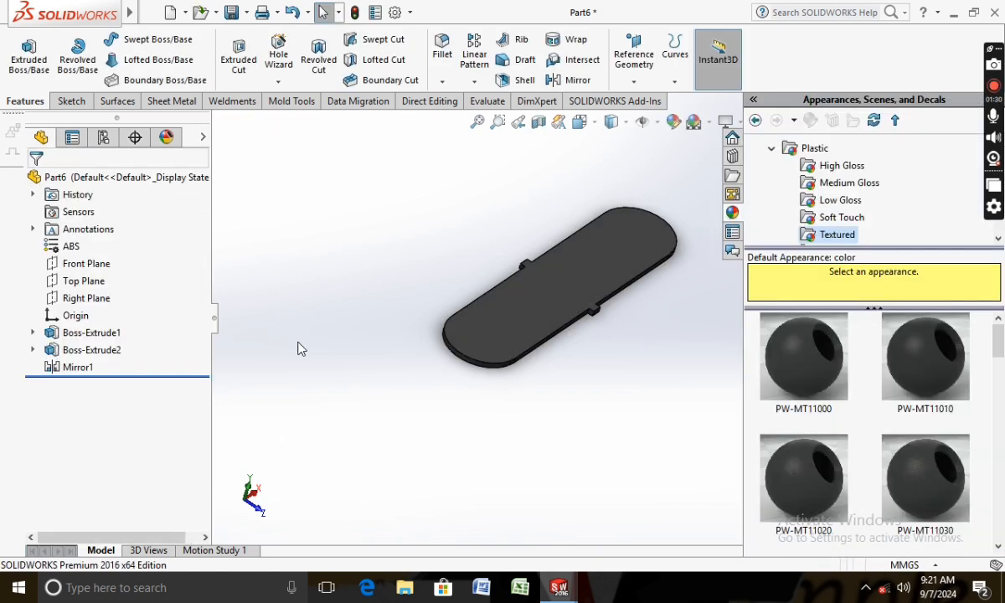
- Save the finished plate as Part6 in the tictac box folder
{"action": "left_click", "coordinate": [234, 13]}
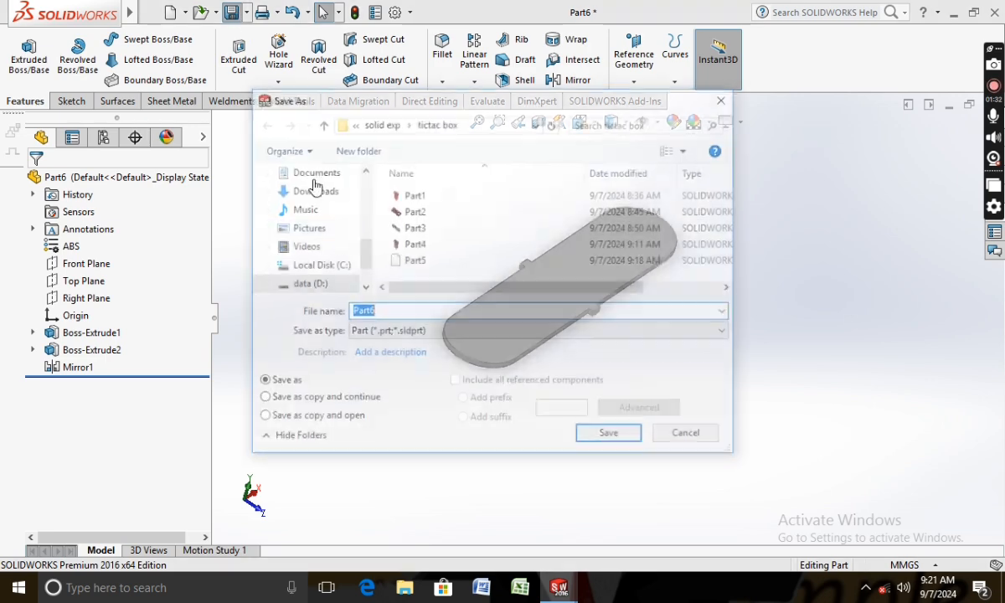
{"action": "left_click", "coordinate": [587, 437]}
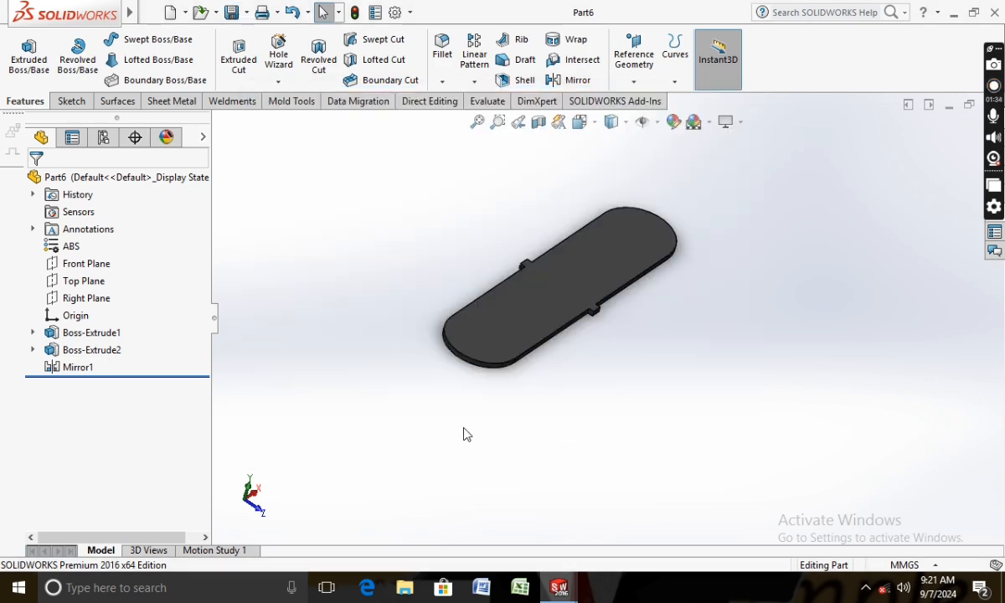
{"action": "middle_click_drag", "start_coordinate": [465, 433], "coordinate": [354, 456]}
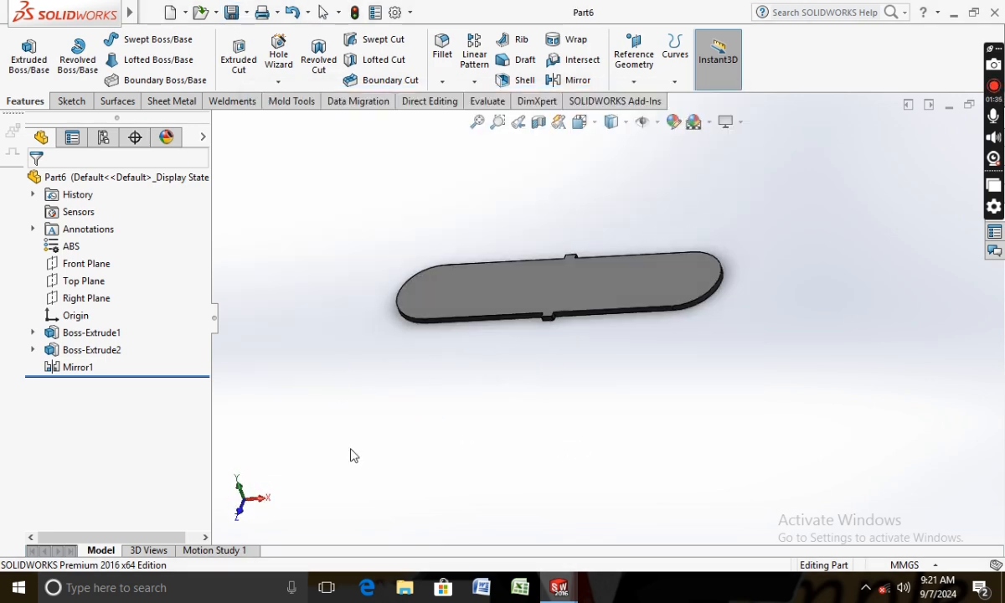
- Create a new assembly and place the open Part4 box as its first component
{"action": "left_click", "coordinate": [170, 15]}
{"action": "left_click", "coordinate": [507, 214]}
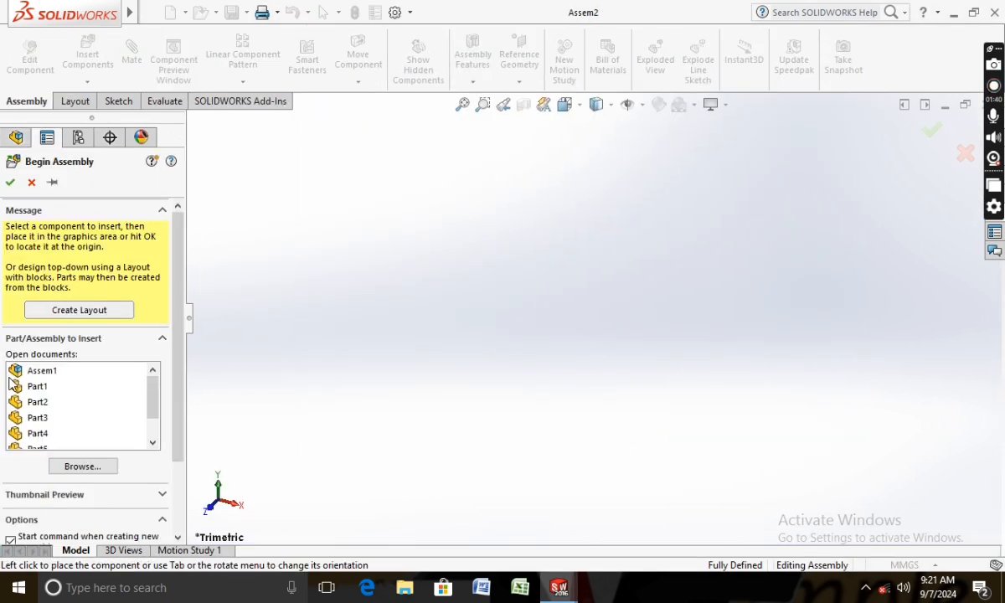
{"action": "scroll", "coordinate": [118, 420], "scroll_direction": "down", "scroll_amount": 1}
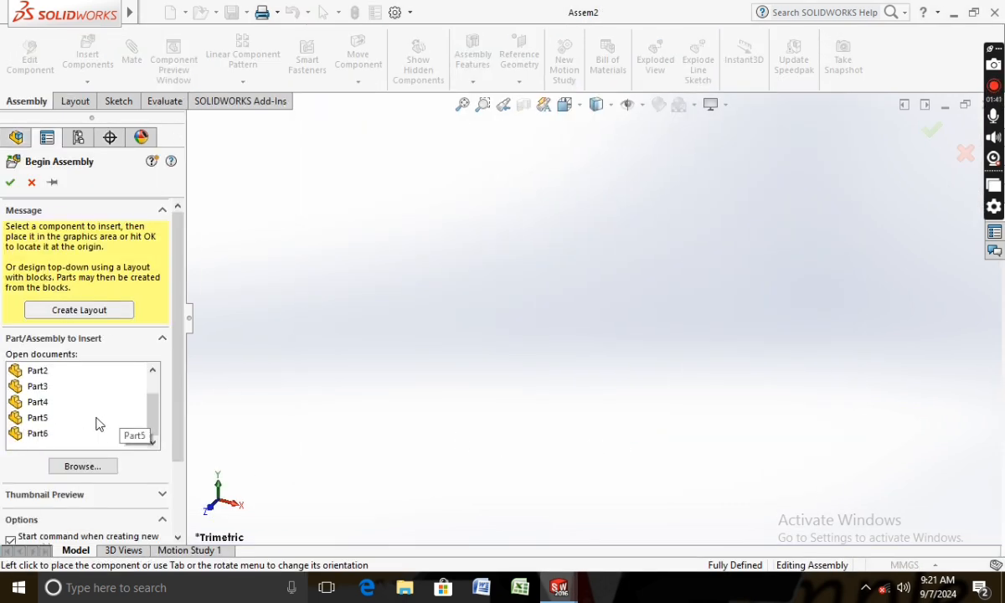
{"action": "left_click", "coordinate": [43, 403]}
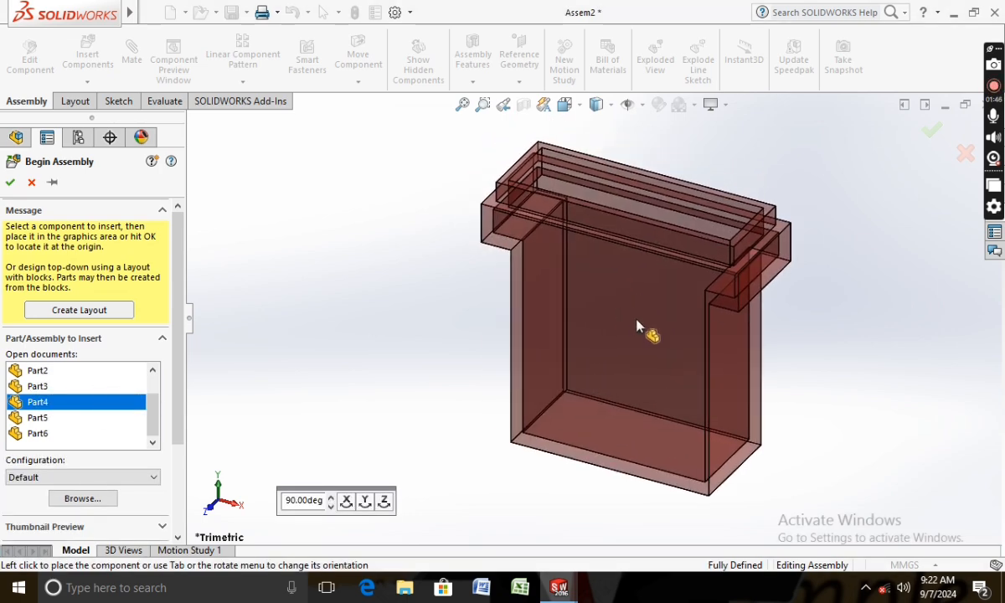
{"action": "left_click", "coordinate": [543, 208]}
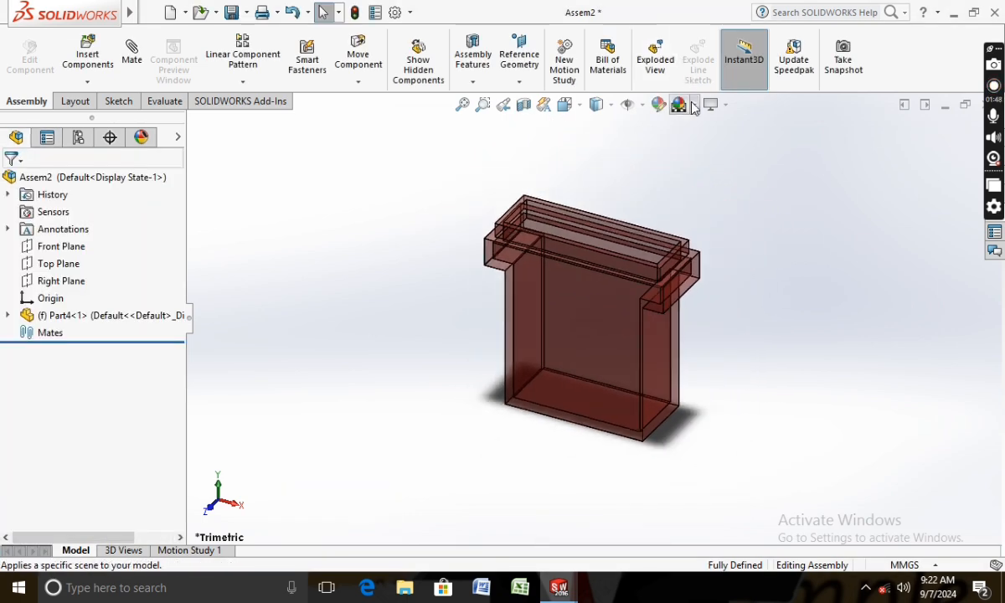
{"action": "left_click", "coordinate": [658, 104]}
{"action": "left_click", "coordinate": [719, 43]}
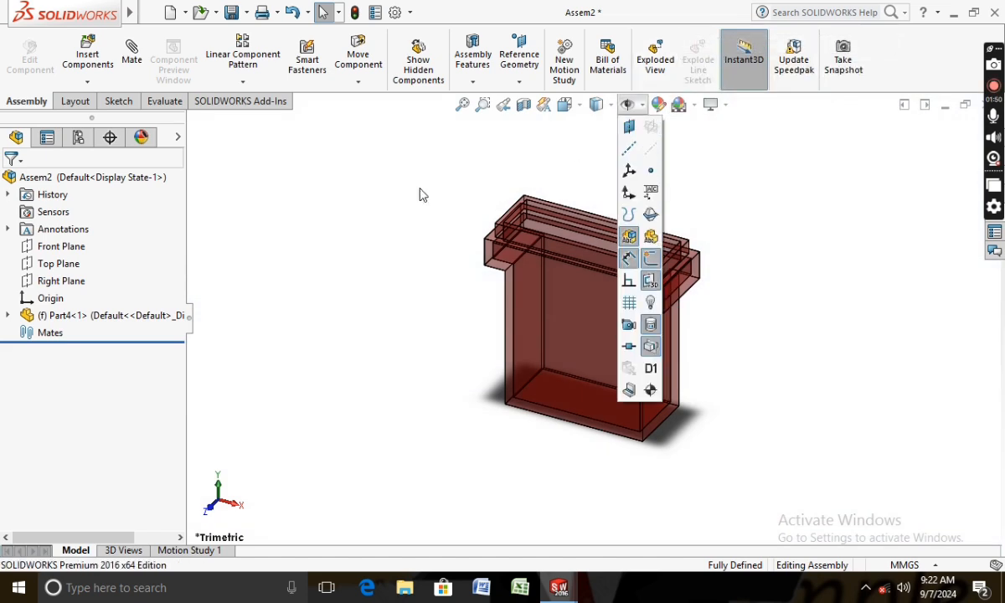
- Insert Part5 into the assembly and place it above and to one side of the Part4 box
{"action": "scroll", "coordinate": [518, 228], "scroll_direction": "down", "scroll_amount": 2}
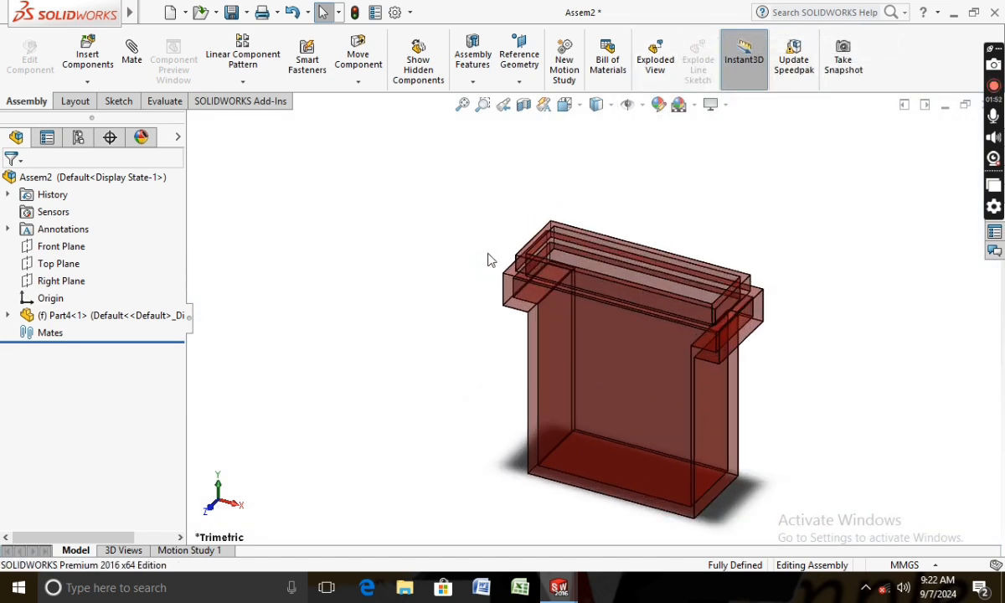
{"action": "left_click", "coordinate": [86, 55]}
{"action": "scroll", "coordinate": [51, 410], "scroll_direction": "down", "scroll_amount": 2}
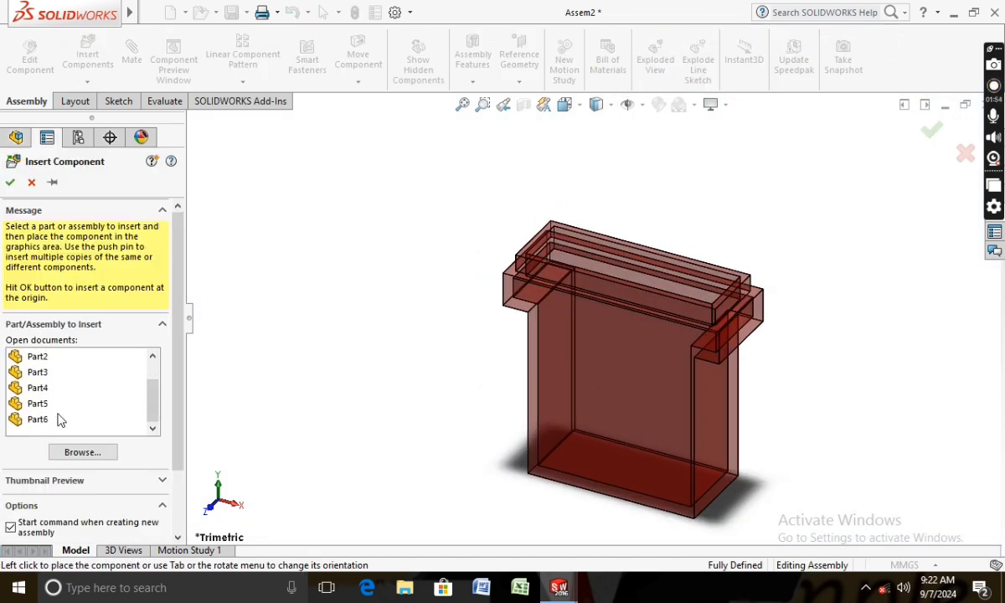
{"action": "left_click", "coordinate": [46, 402]}
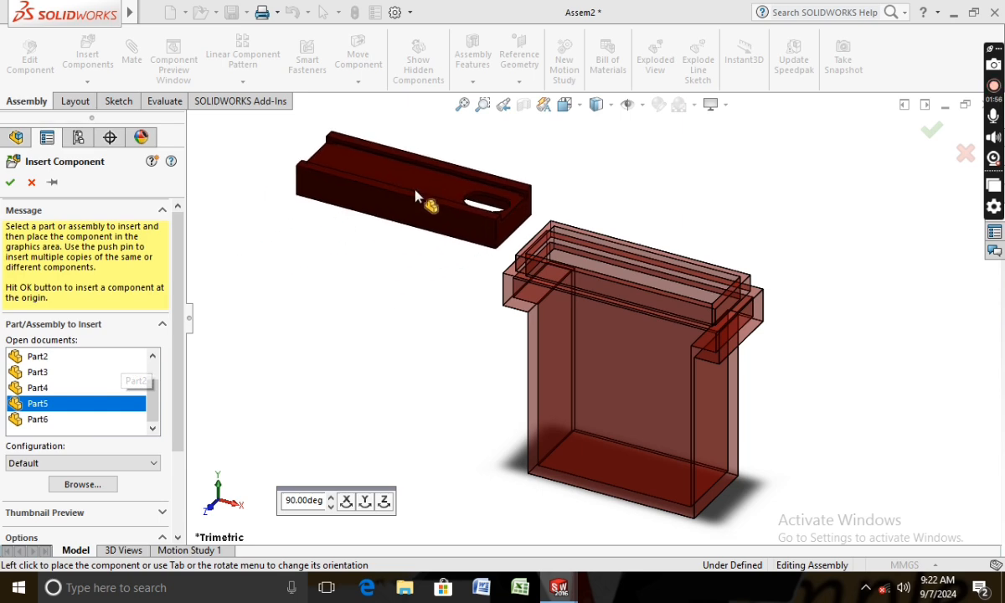
{"action": "left_click", "coordinate": [372, 208]}
{"action": "scroll", "coordinate": [506, 292], "scroll_direction": "down", "scroll_amount": 2}
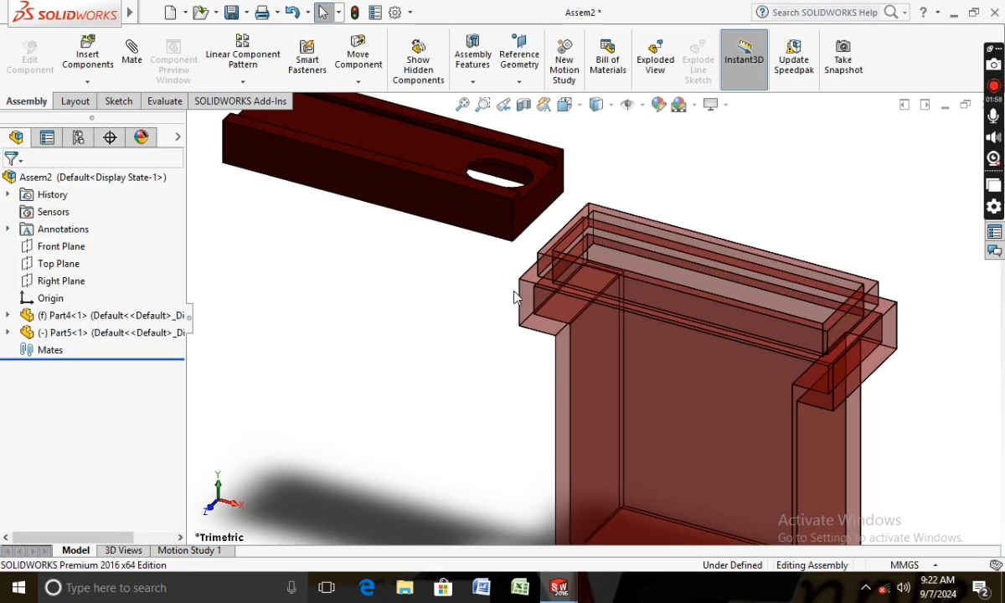
{"action": "scroll", "coordinate": [503, 295], "scroll_direction": "up", "scroll_amount": 3}
{"action": "scroll", "coordinate": [614, 334], "scroll_direction": "down", "scroll_amount": 1}
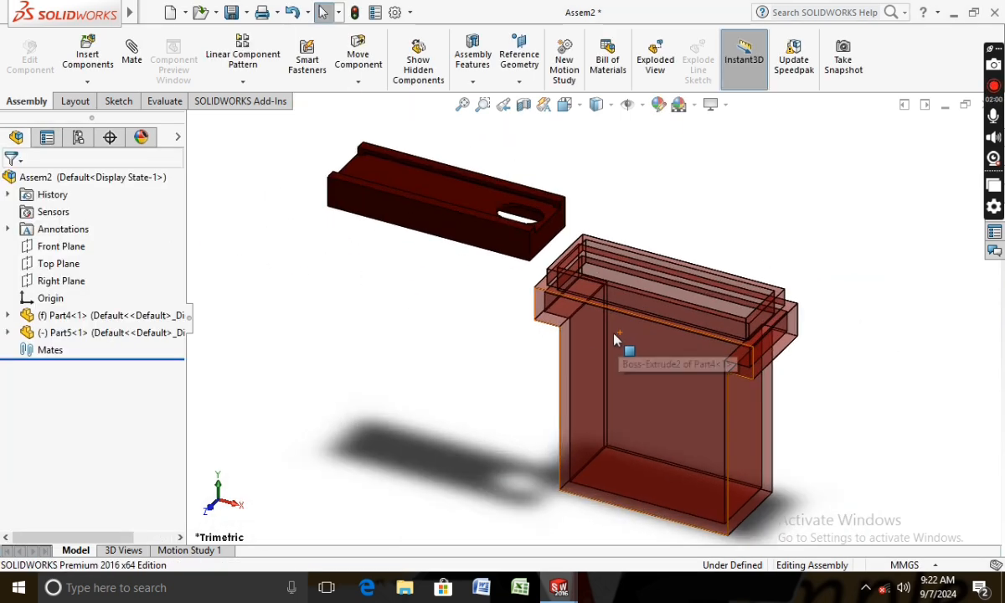
- Add a centered Width mate between Part4's front and back faces and Part5's two long side faces
{"action": "left_click", "coordinate": [130, 49]}
{"action": "left_click_drag", "start_coordinate": [176, 362], "coordinate": [177, 435]}
{"action": "left_click", "coordinate": [161, 456]}
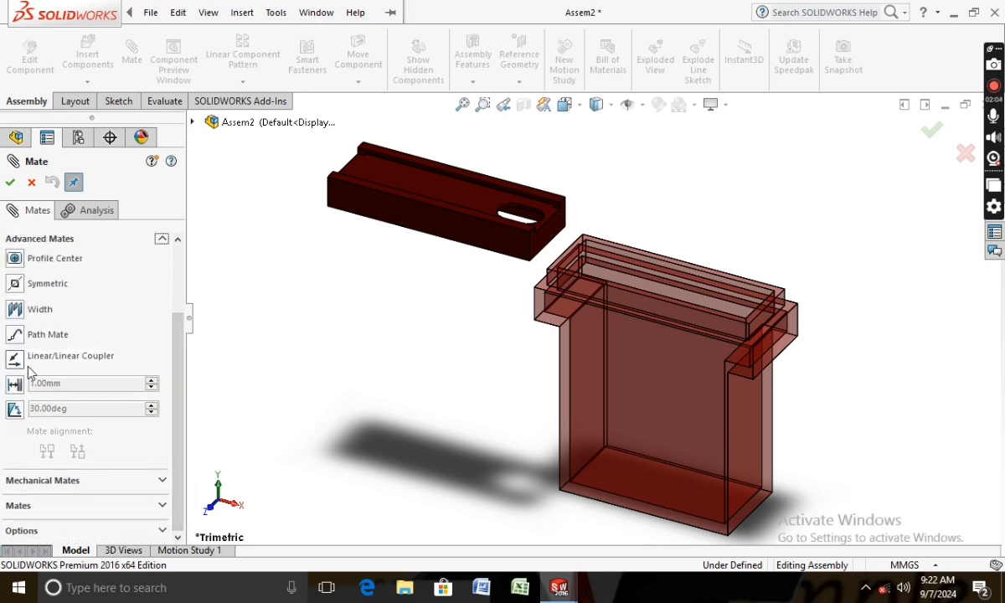
{"action": "left_click", "coordinate": [15, 309]}
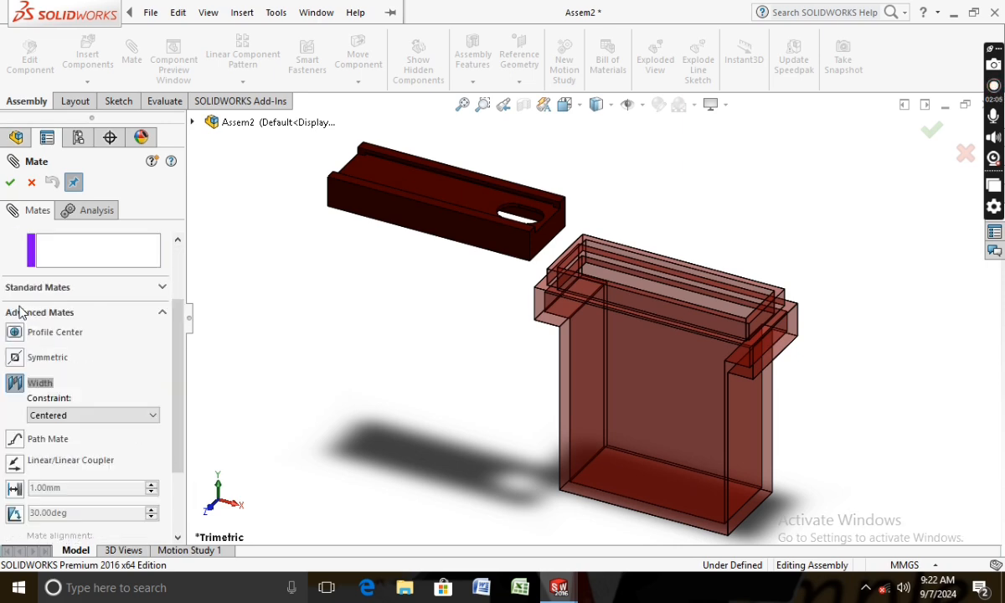
{"action": "left_click", "coordinate": [622, 379]}
{"action": "middle_click_drag", "start_coordinate": [512, 399], "coordinate": [539, 377]}
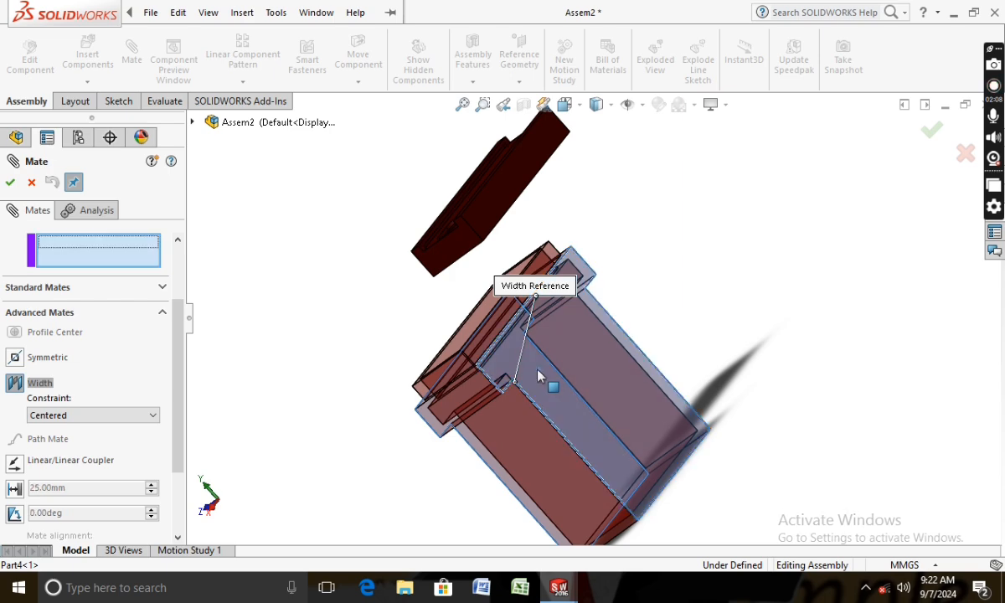
{"action": "left_click", "coordinate": [499, 200]}
{"action": "middle_click_drag", "start_coordinate": [498, 200], "coordinate": [471, 204]}
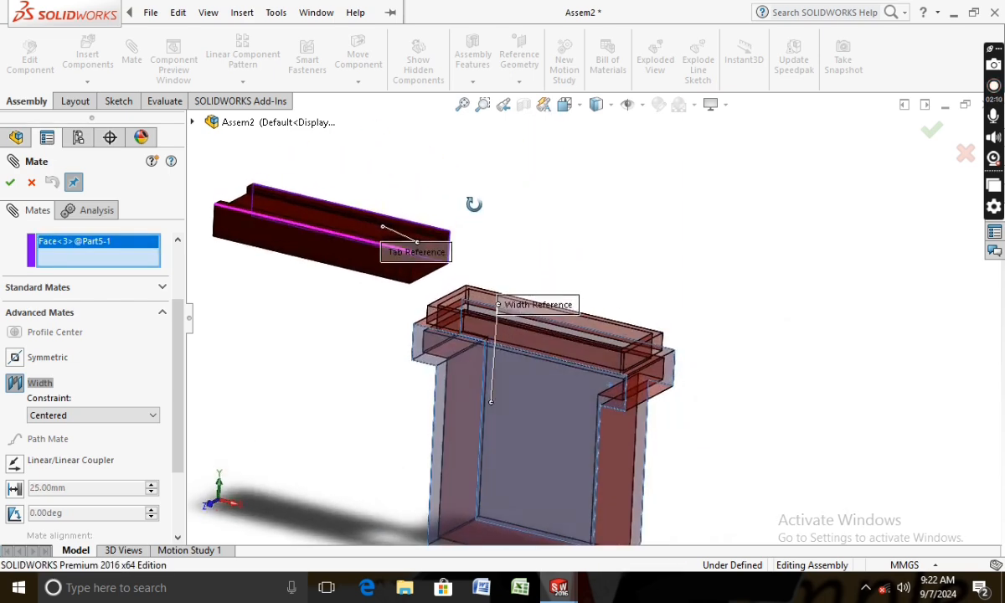
{"action": "left_click", "coordinate": [324, 252]}
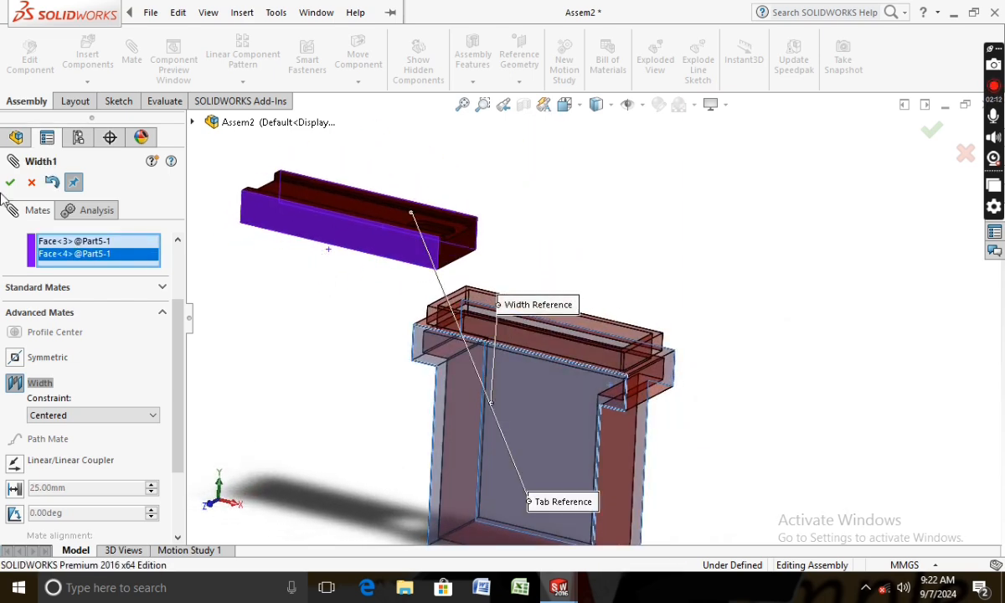
{"action": "left_click", "coordinate": [10, 182]}
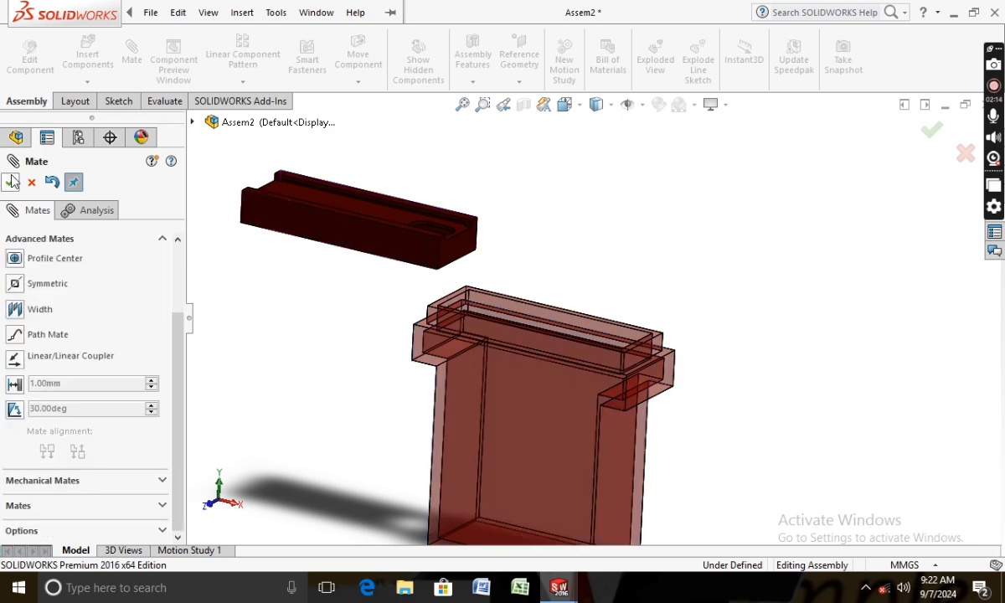
- Add a centered Width mate between the outer end faces of Part4's rim and Part5's two short end faces
{"action": "left_click", "coordinate": [17, 310]}
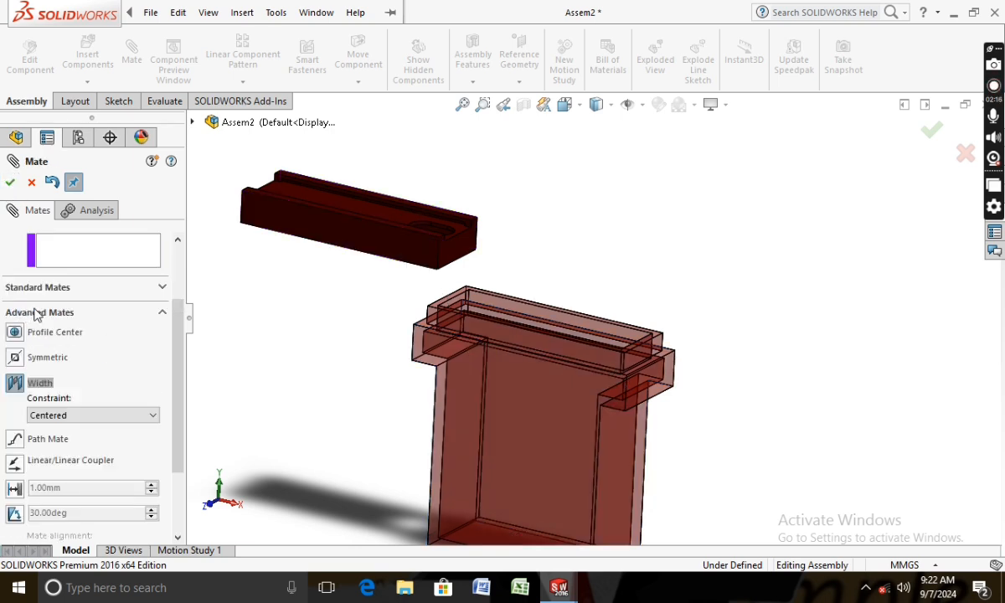
{"action": "scroll", "coordinate": [741, 431], "scroll_direction": "down", "scroll_amount": 3}
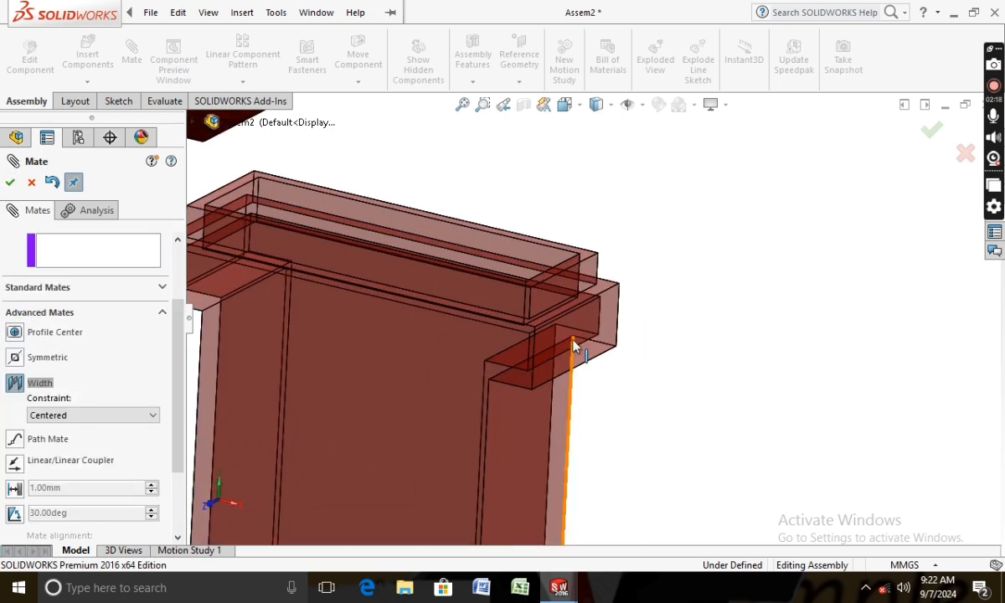
{"action": "left_click", "coordinate": [609, 319]}
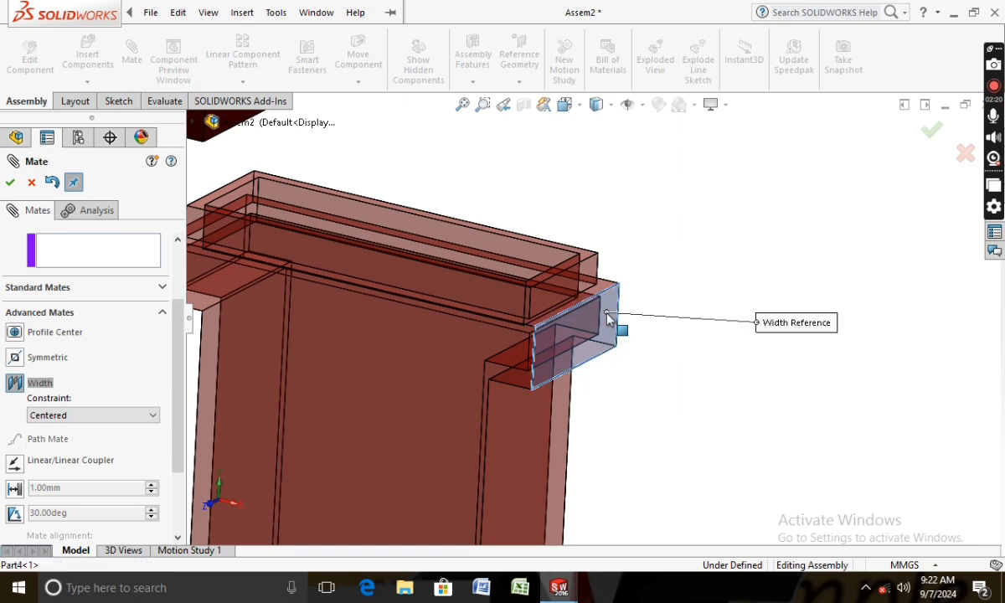
{"action": "scroll", "coordinate": [455, 348], "scroll_direction": "up", "scroll_amount": 5}
{"action": "middle_click_drag", "start_coordinate": [344, 294], "coordinate": [430, 334]}
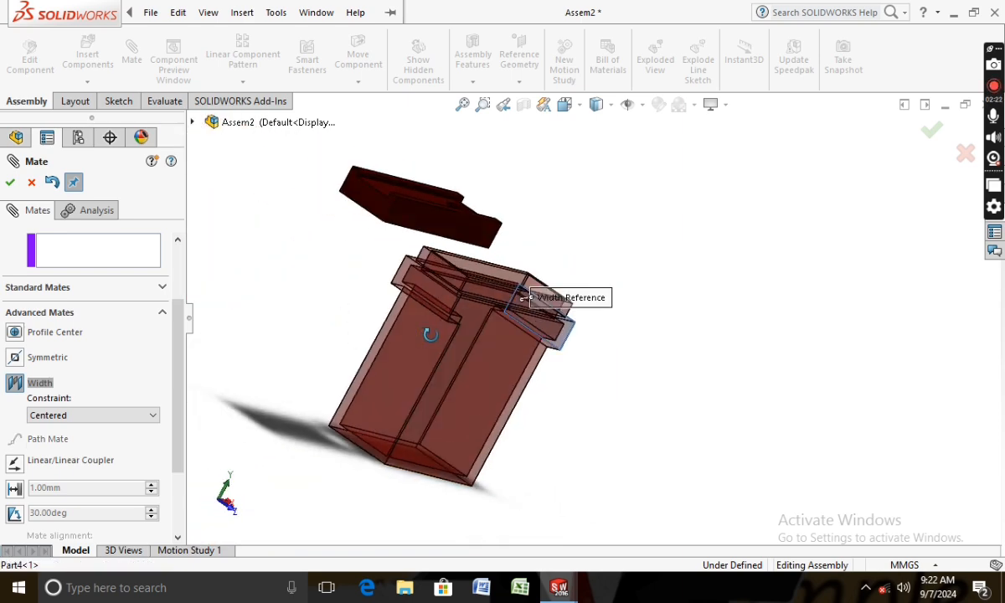
{"action": "left_click", "coordinate": [405, 277]}
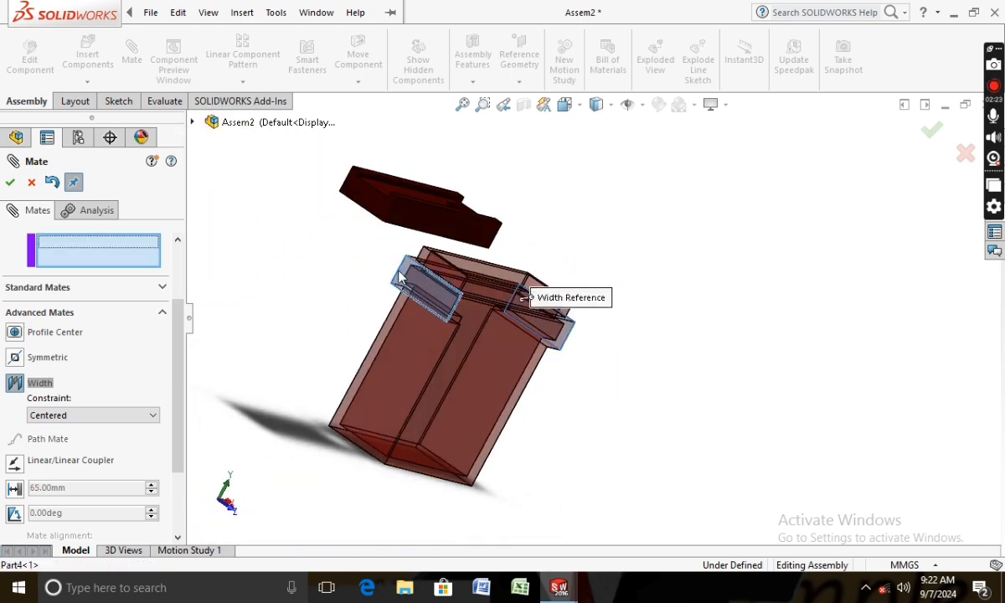
{"action": "left_click", "coordinate": [357, 193]}
{"action": "middle_click_drag", "start_coordinate": [352, 240], "coordinate": [331, 209]}
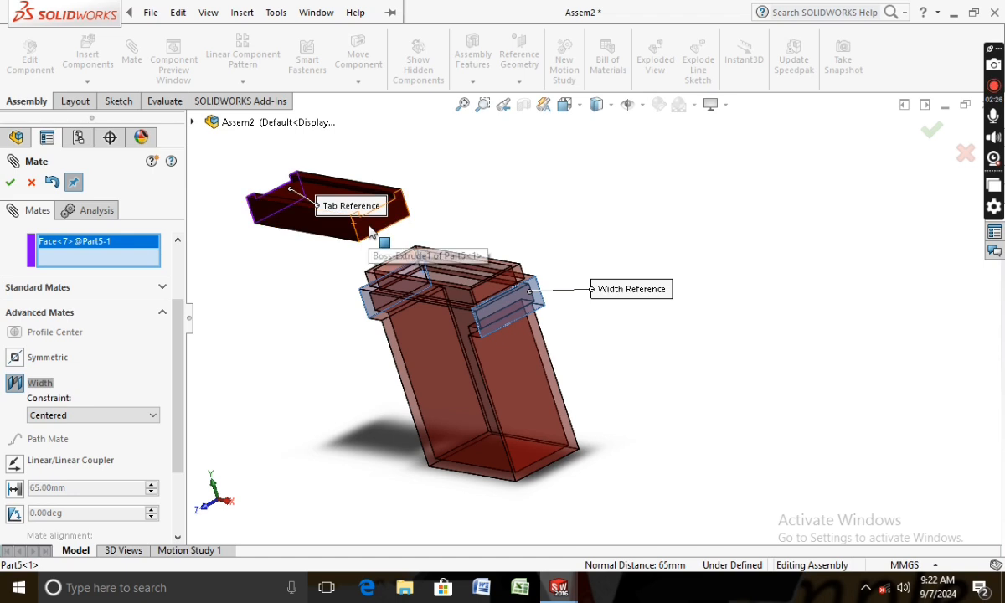
{"action": "left_click", "coordinate": [371, 232]}
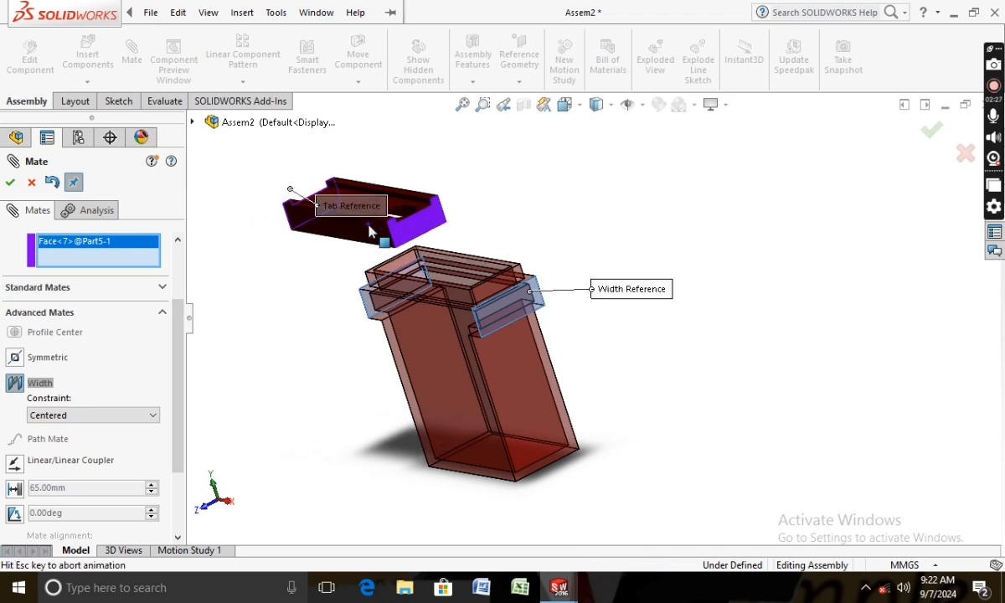
{"action": "left_click", "coordinate": [10, 183]}
{"action": "scroll", "coordinate": [337, 325], "scroll_direction": "down", "scroll_amount": 5}
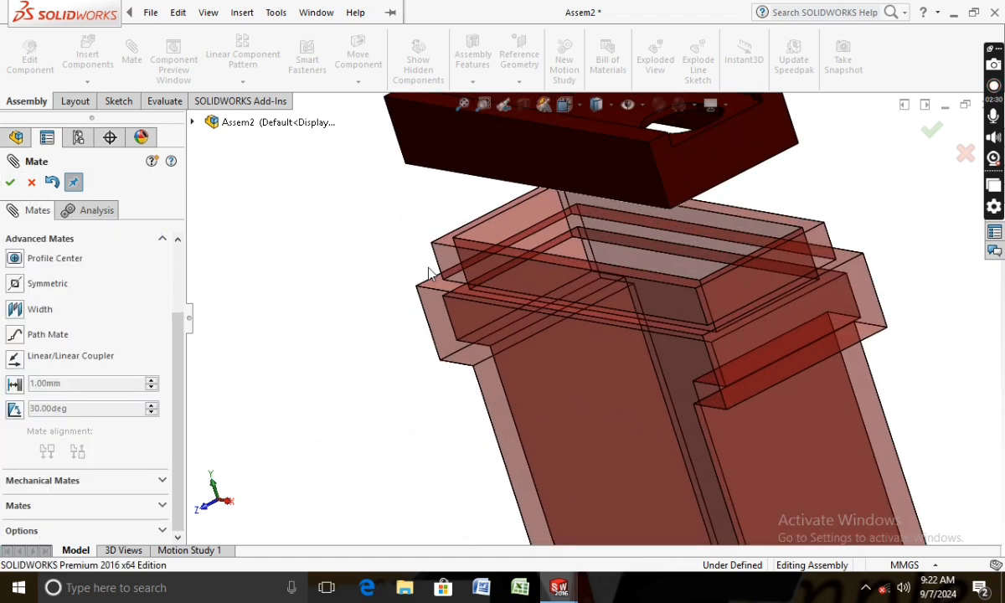
- Add a Coincident mate between Part4's top rim face and Part5's inner underside face, and close the Mate command
{"action": "scroll", "coordinate": [421, 223], "scroll_direction": "down", "scroll_amount": 3}
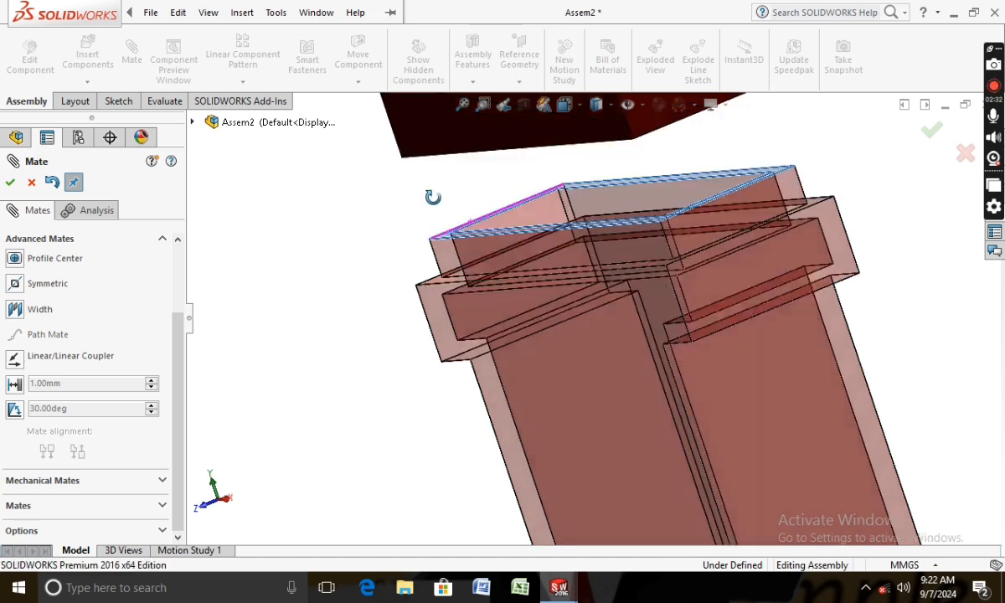
{"action": "middle_click_drag", "start_coordinate": [422, 222], "coordinate": [441, 101]}
{"action": "scroll", "coordinate": [442, 110], "scroll_direction": "down", "scroll_amount": 5}
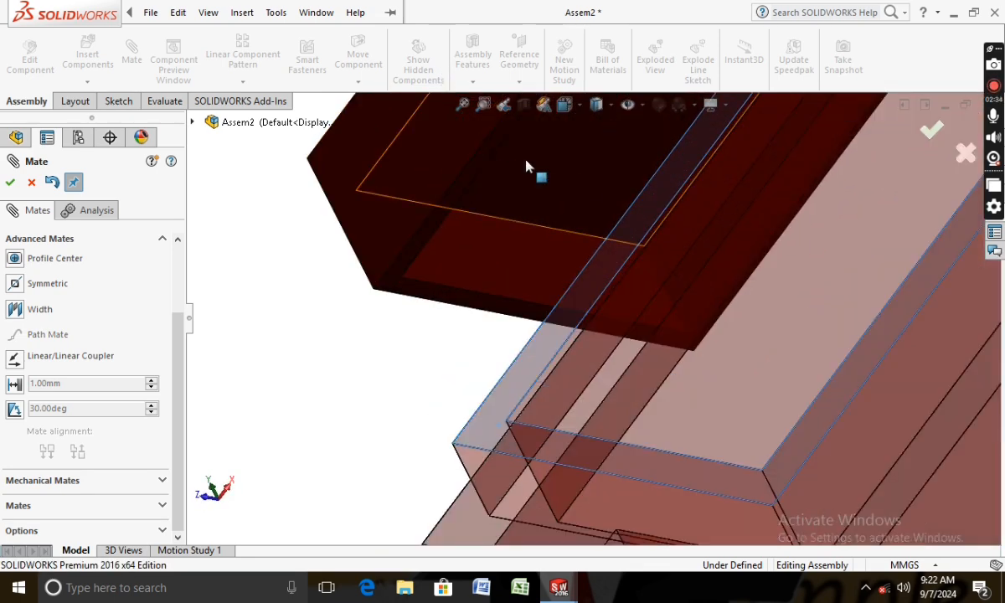
{"action": "left_click", "coordinate": [526, 166]}
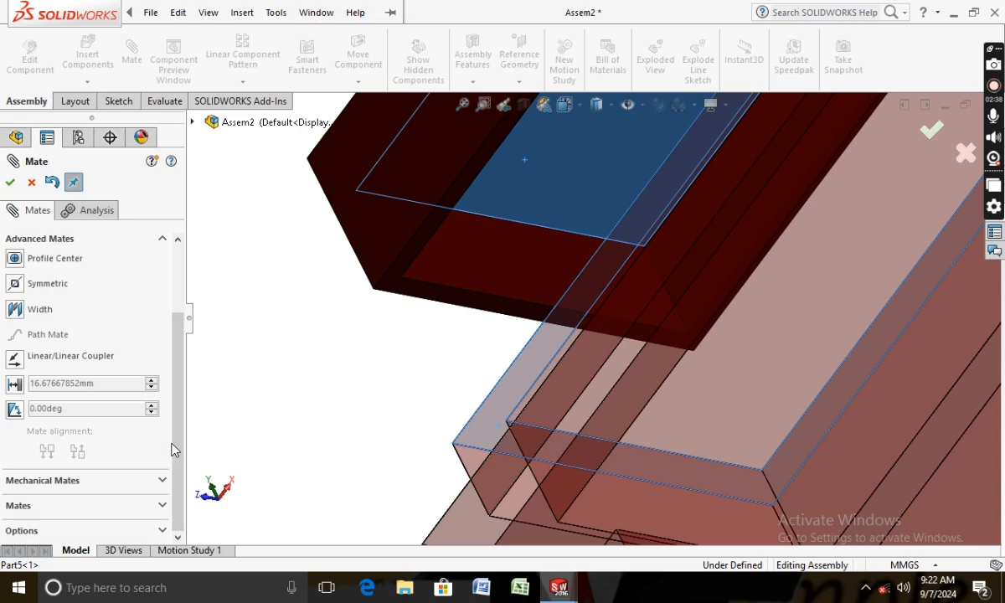
{"action": "scroll", "coordinate": [175, 410], "scroll_direction": "up", "scroll_amount": 3}
{"action": "left_click", "coordinate": [135, 310]}
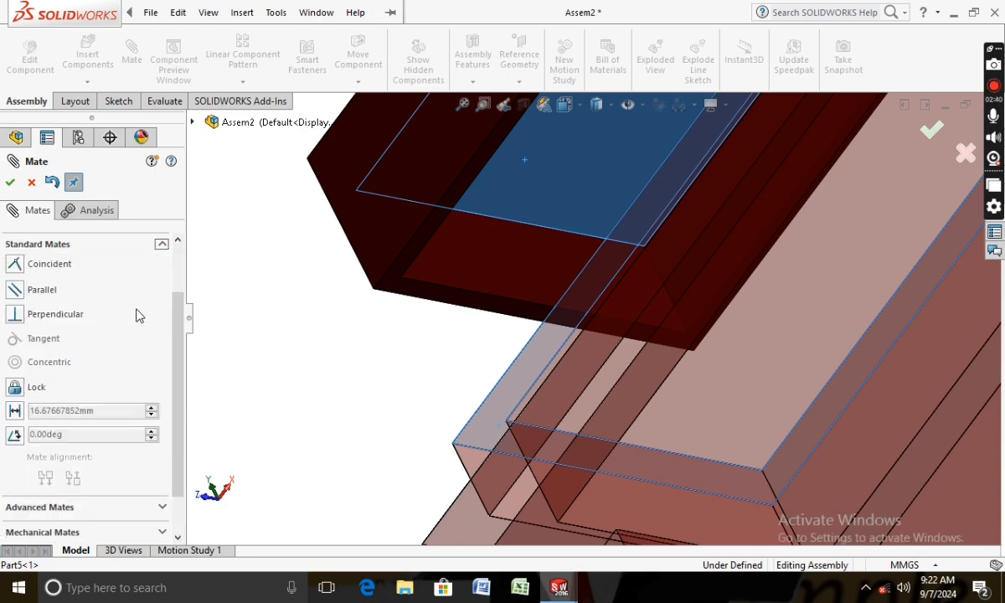
{"action": "left_click", "coordinate": [12, 265]}
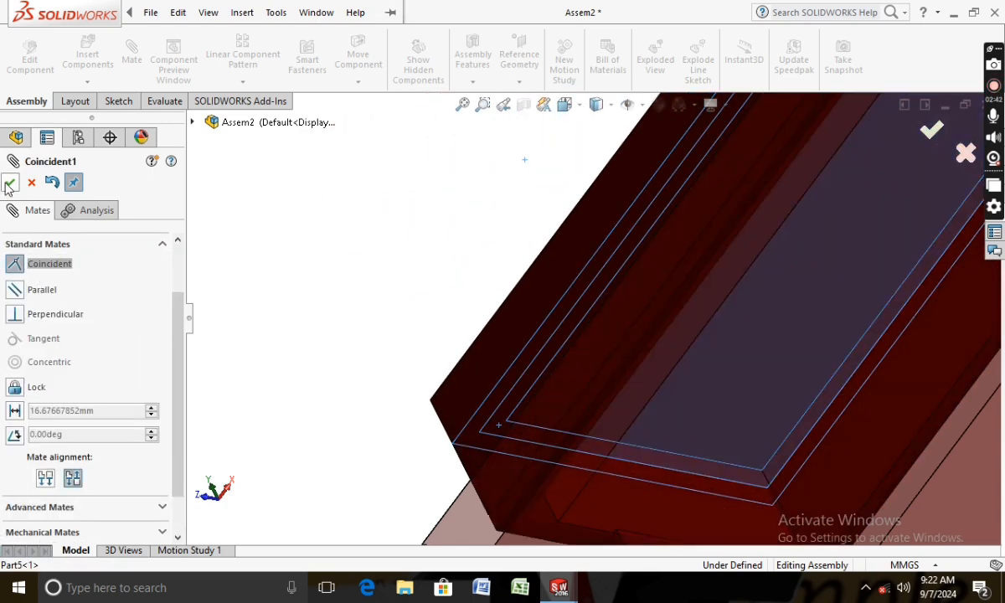
{"action": "left_click", "coordinate": [9, 182]}
{"action": "middle_click_drag", "start_coordinate": [261, 310], "coordinate": [462, 428]}
{"action": "scroll", "coordinate": [459, 431], "scroll_direction": "up", "scroll_amount": 3}
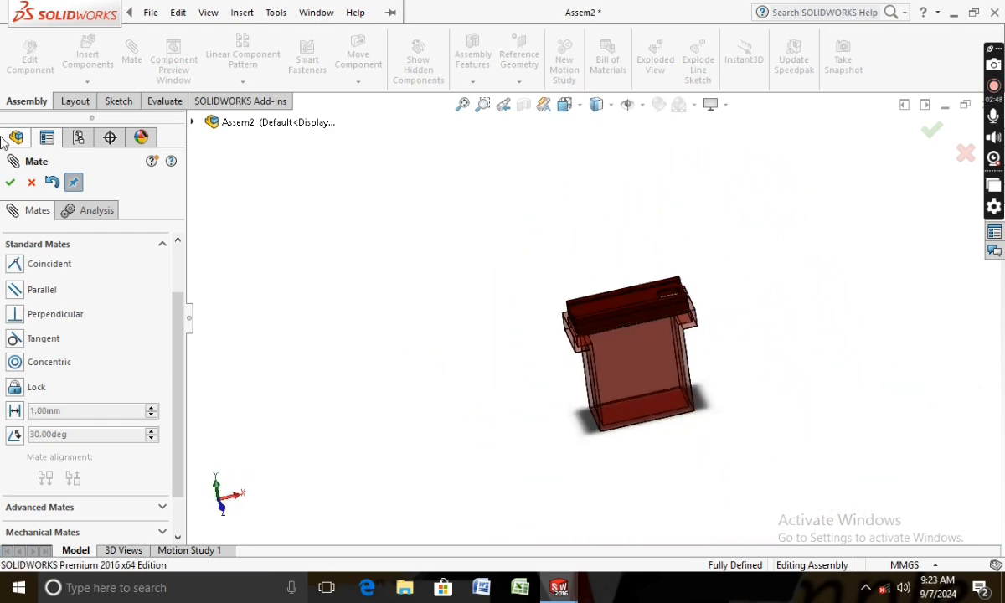
{"action": "left_click", "coordinate": [10, 183]}
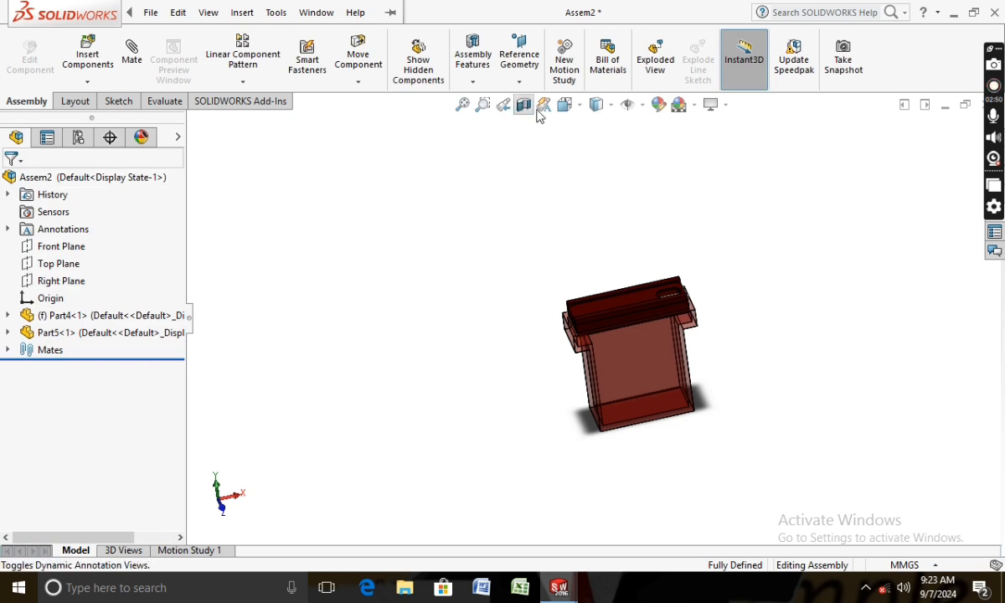
- Insert Part6 into the assembly and place it above and to one side of Part5
{"action": "left_click", "coordinate": [578, 105]}
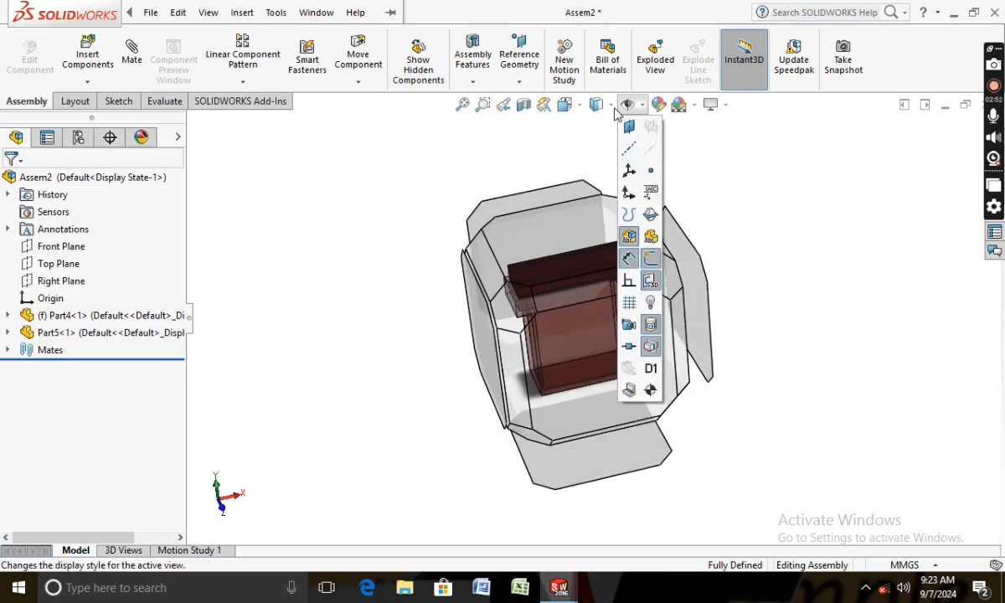
{"action": "left_click", "coordinate": [578, 108]}
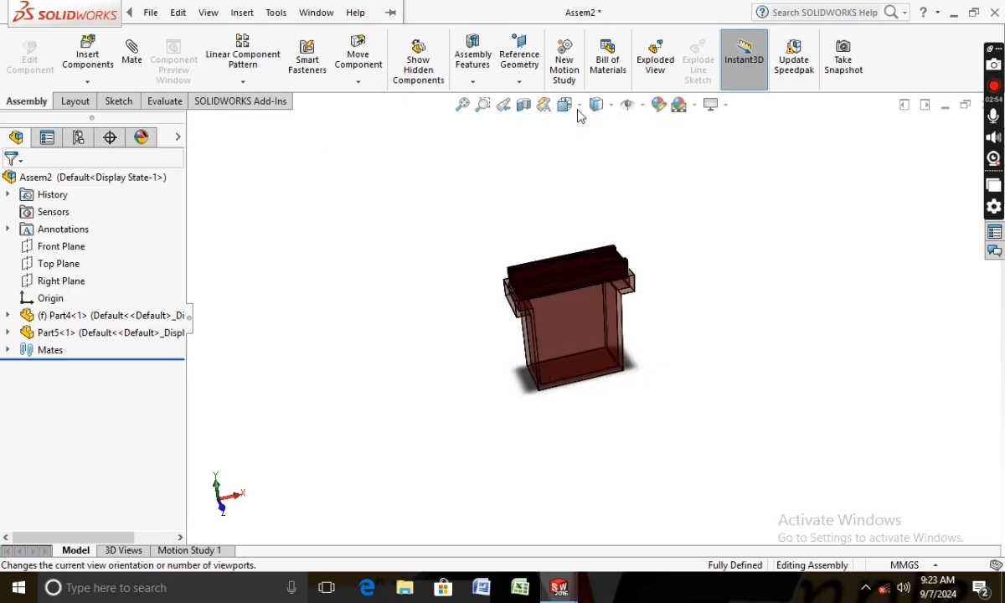
{"action": "left_click", "coordinate": [578, 107]}
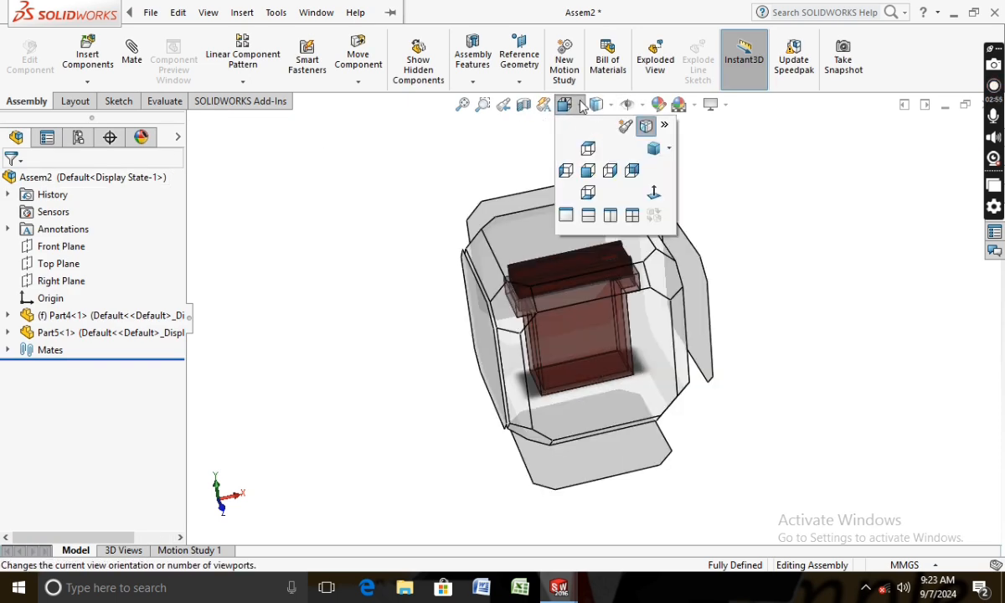
{"action": "left_click", "coordinate": [653, 146]}
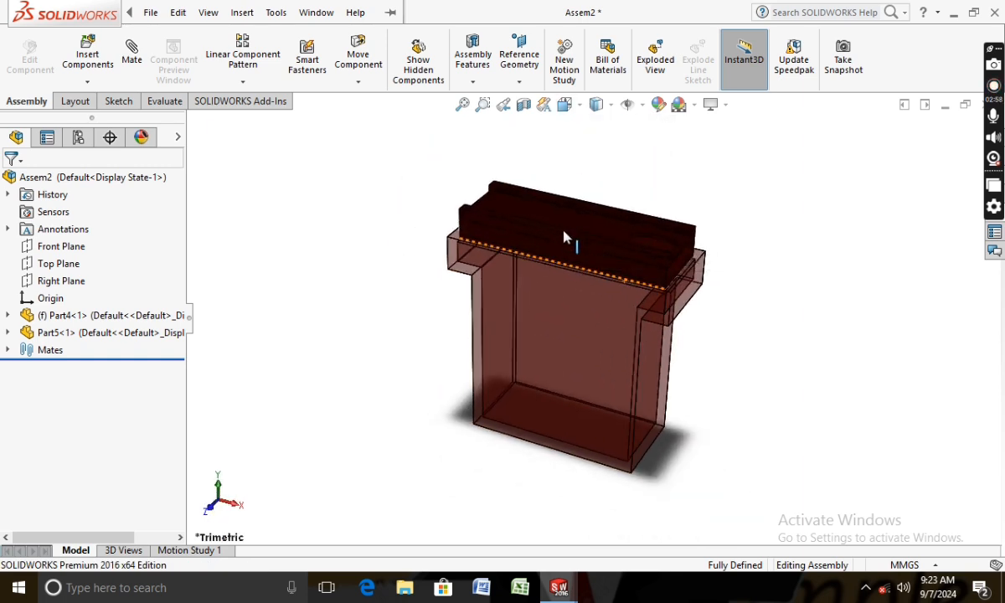
{"action": "left_click", "coordinate": [87, 57]}
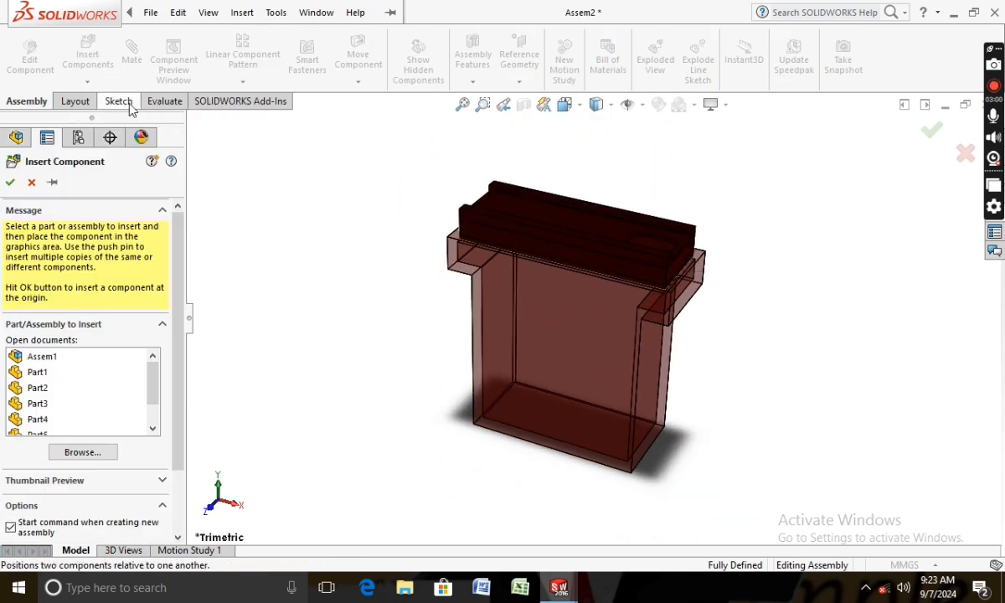
{"action": "scroll", "coordinate": [429, 304], "scroll_direction": "down", "scroll_amount": 2}
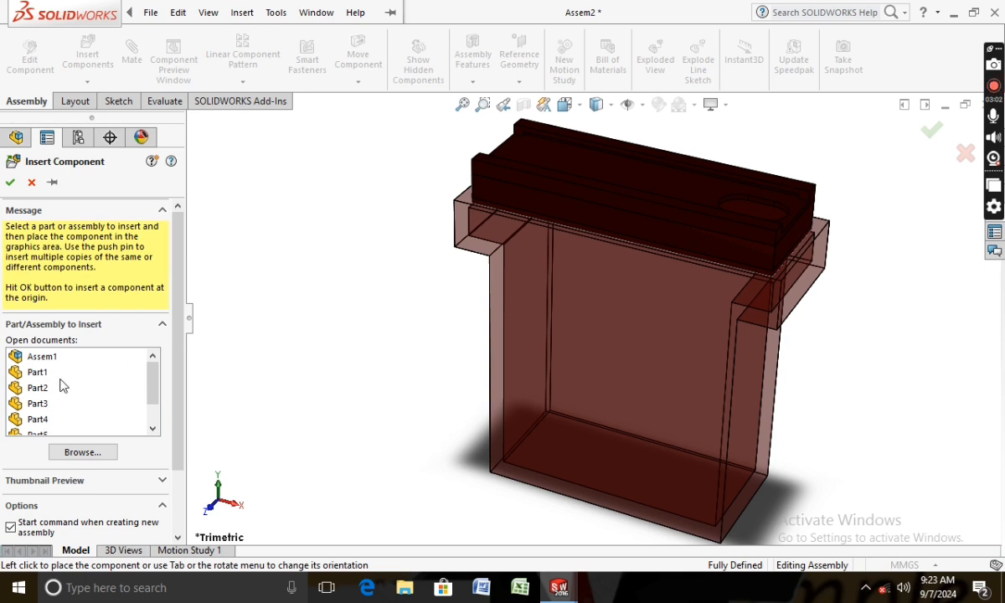
{"action": "left_click", "coordinate": [61, 420]}
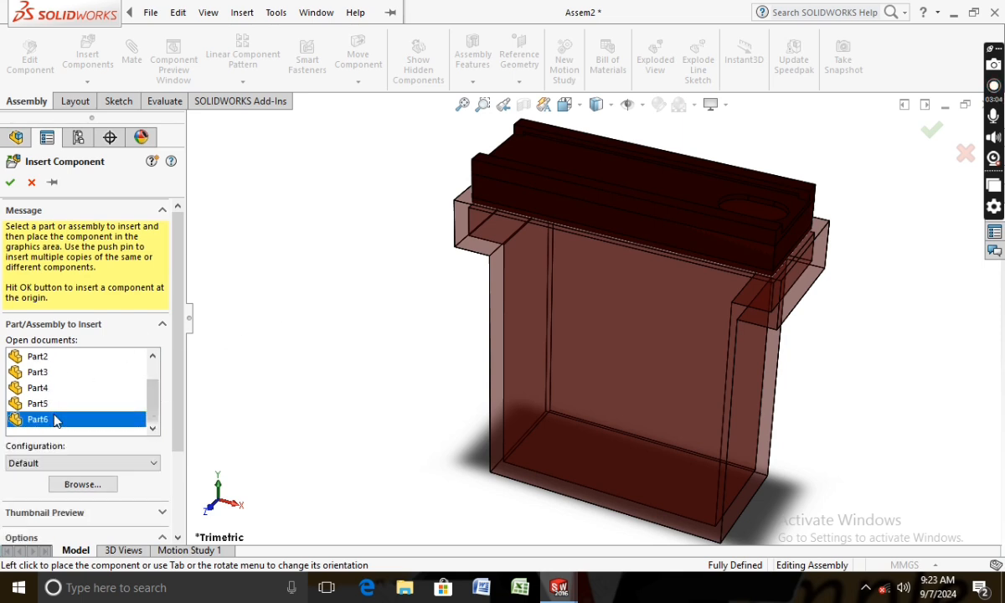
{"action": "scroll", "coordinate": [419, 182], "scroll_direction": "up", "scroll_amount": 2}
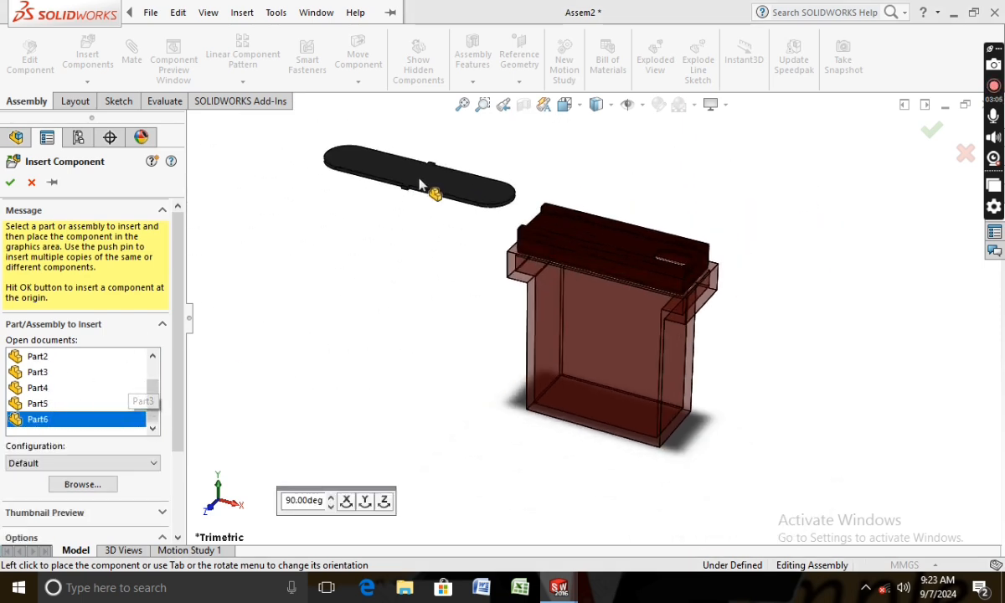
{"action": "left_click", "coordinate": [501, 179]}
- Apply the Plain White scene and move Part6 directly above Part5
{"action": "left_click", "coordinate": [694, 106]}
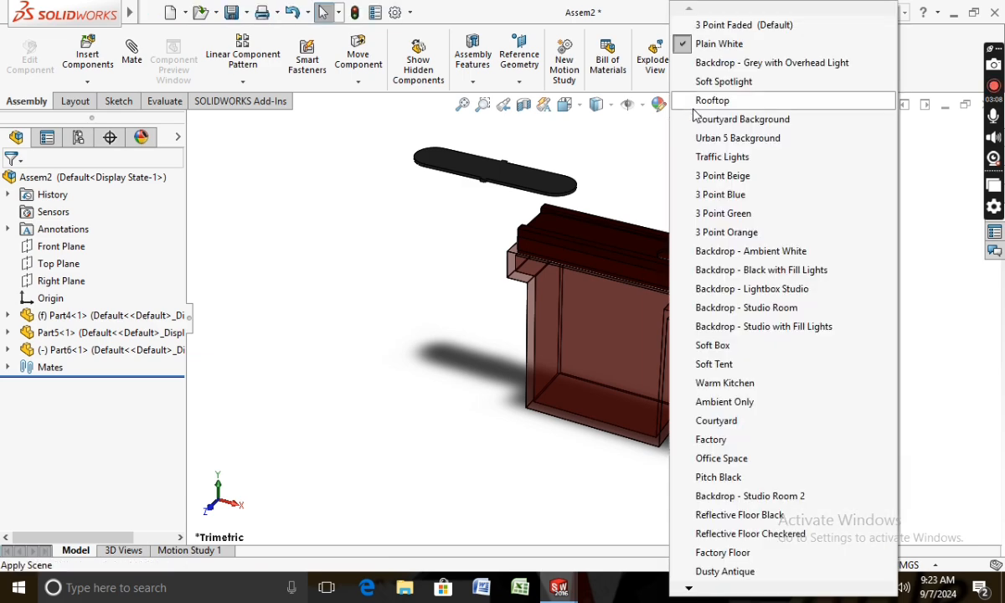
{"action": "left_click", "coordinate": [704, 42]}
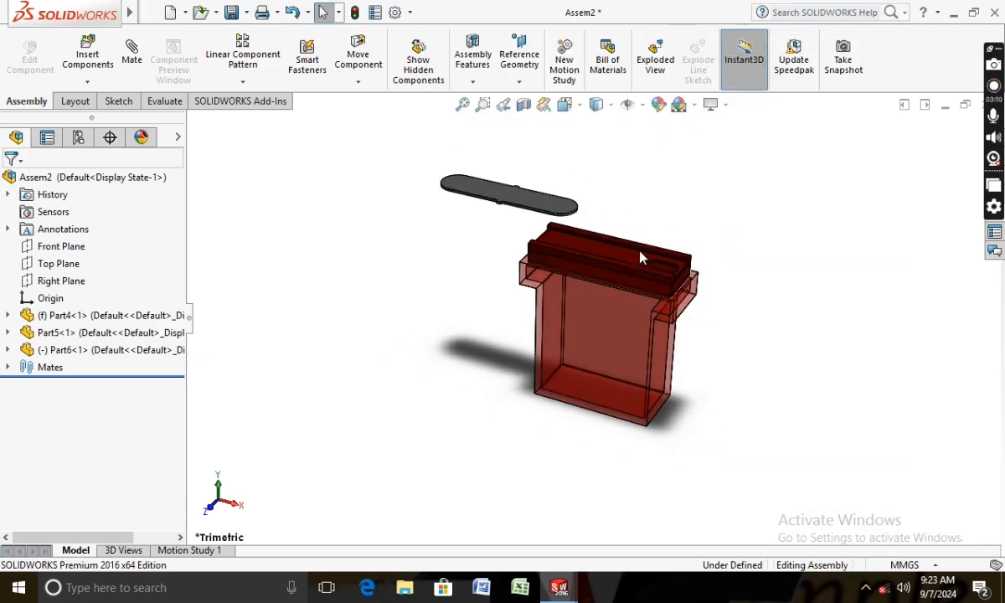
{"action": "scroll", "coordinate": [685, 319], "scroll_direction": "down", "scroll_amount": 2}
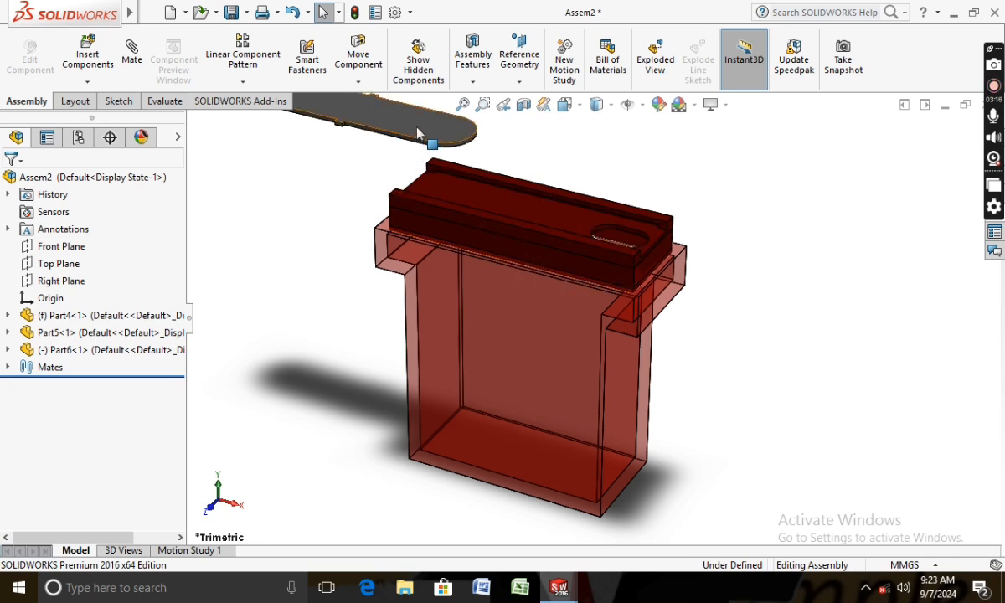
{"action": "left_click_drag", "start_coordinate": [418, 132], "coordinate": [641, 184]}
{"action": "left_click", "coordinate": [702, 155]}
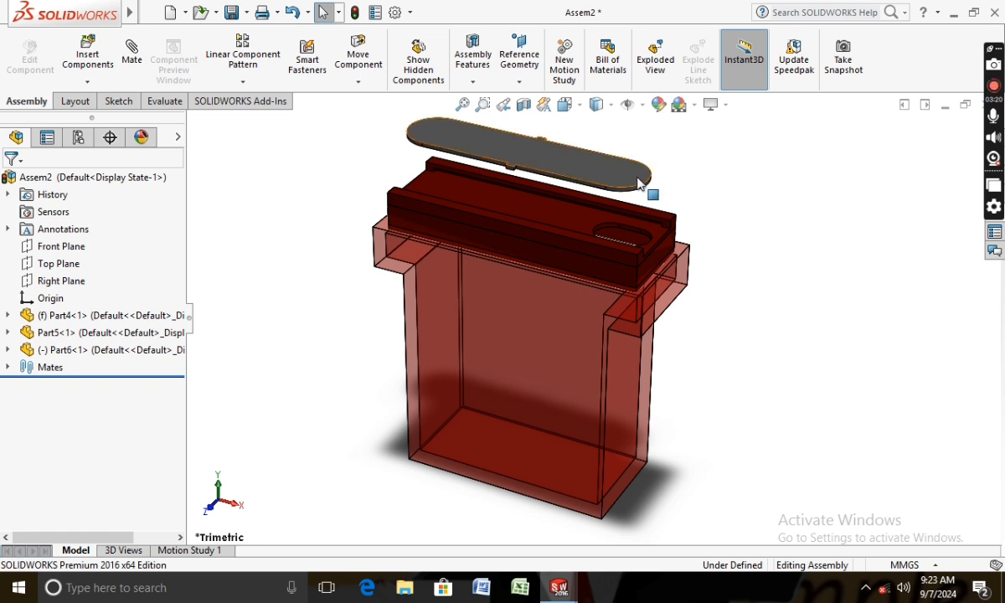
- Add a centered Width mate between Part5's recess floor and opposing groove face and Part6's top and bottom faces
{"action": "scroll", "coordinate": [619, 180], "scroll_direction": "down", "scroll_amount": 5}
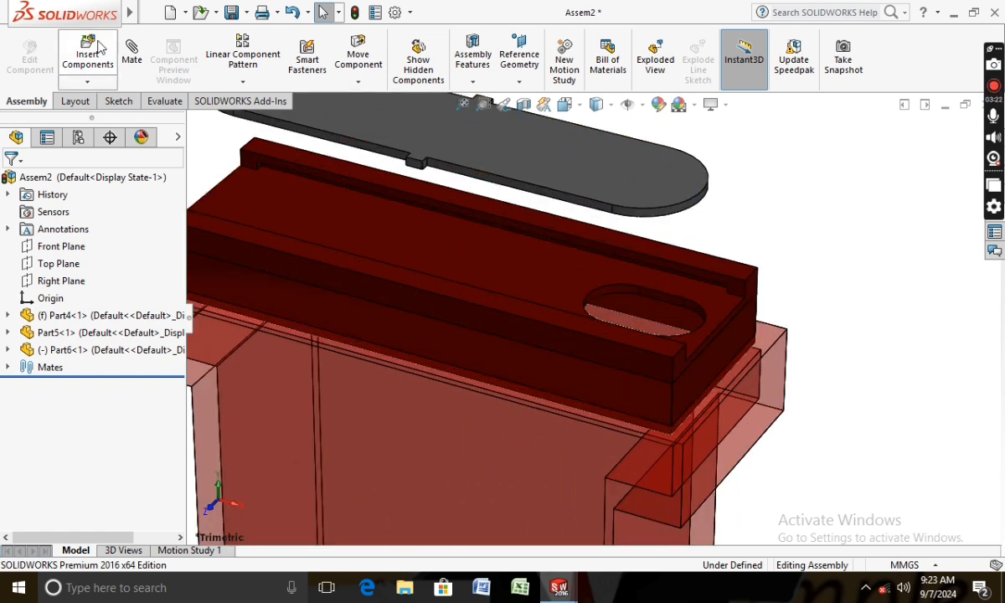
{"action": "left_click", "coordinate": [131, 51]}
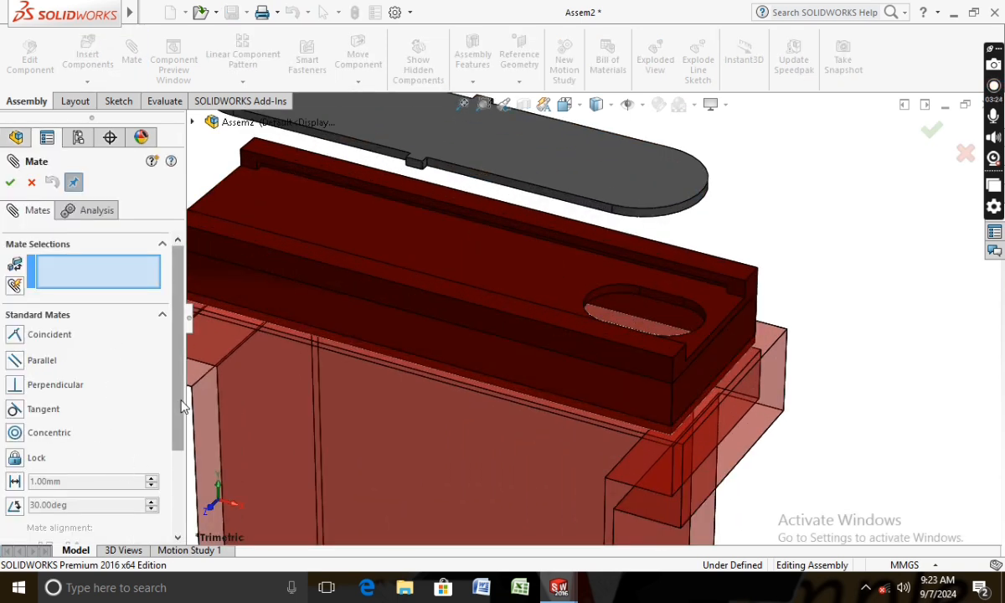
{"action": "scroll", "coordinate": [182, 406], "scroll_direction": "down", "scroll_amount": 3}
{"action": "left_click", "coordinate": [139, 459]}
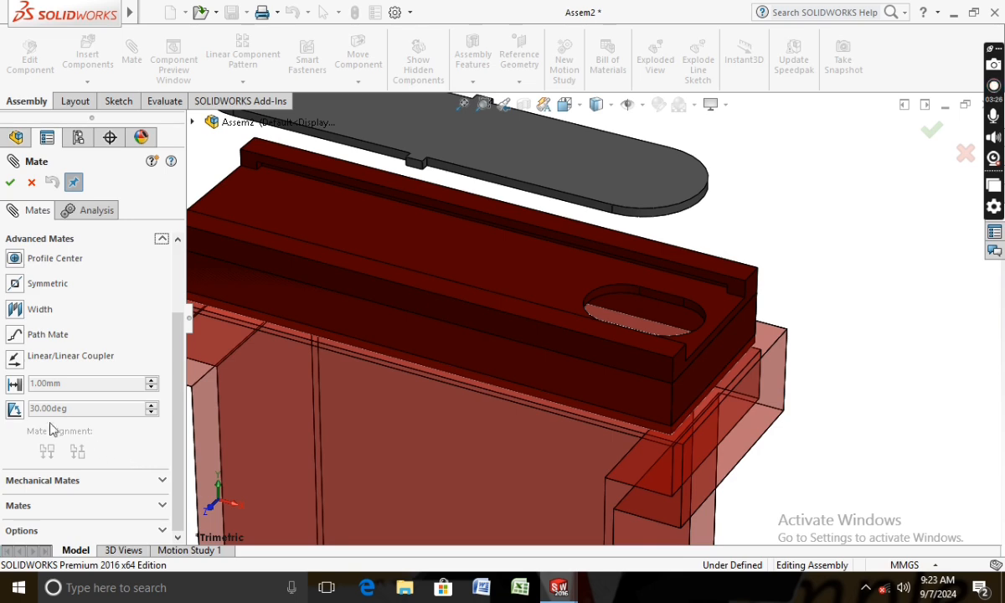
{"action": "left_click", "coordinate": [17, 311]}
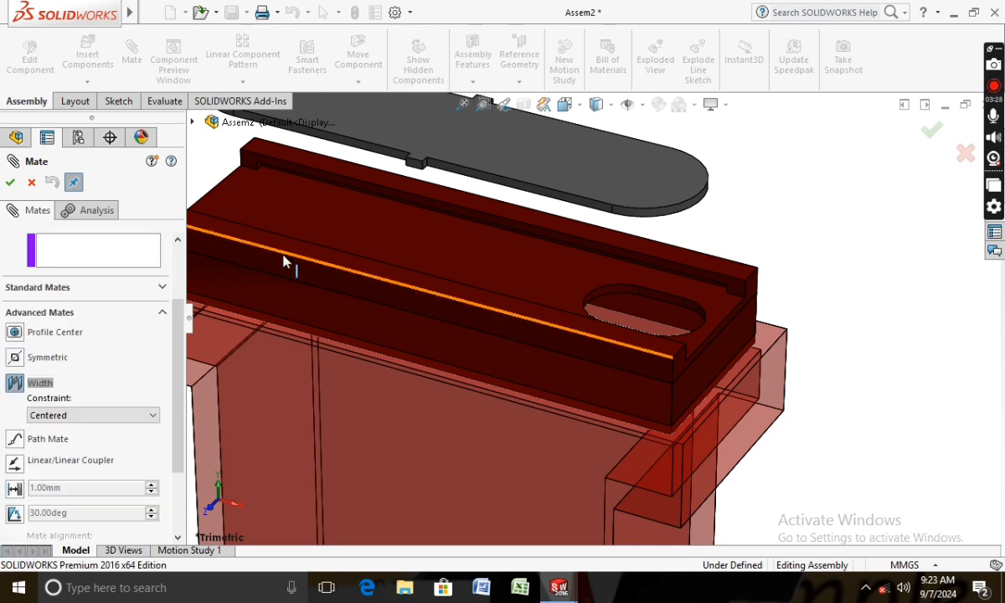
{"action": "left_click", "coordinate": [433, 258]}
{"action": "middle_click_drag", "start_coordinate": [433, 258], "coordinate": [636, 248]}
{"action": "scroll", "coordinate": [637, 248], "scroll_direction": "up", "scroll_amount": 4}
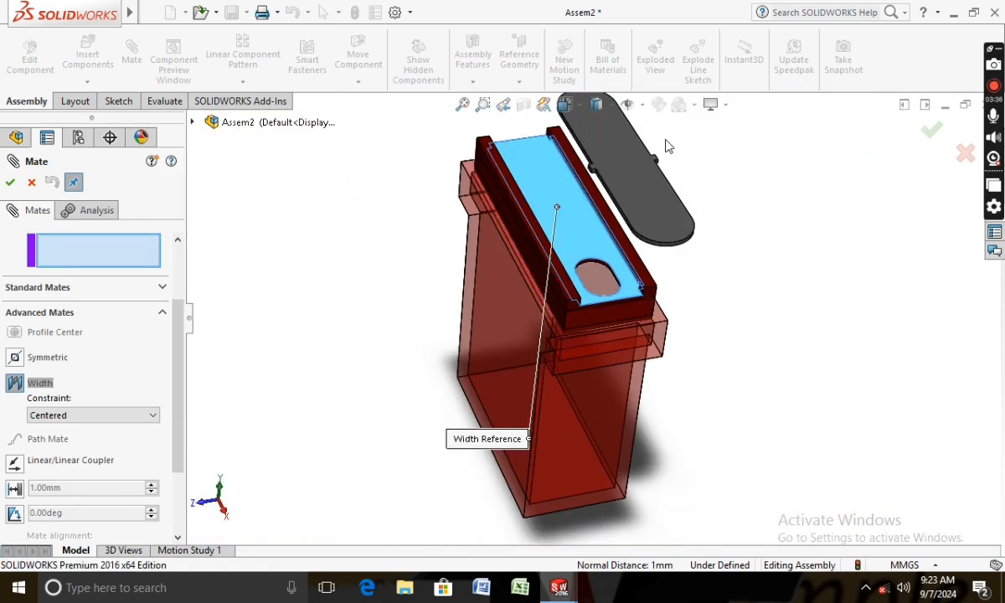
{"action": "left_click", "coordinate": [632, 172]}
{"action": "scroll", "coordinate": [621, 176], "scroll_direction": "down", "scroll_amount": 2}
{"action": "middle_click_drag", "start_coordinate": [617, 180], "coordinate": [583, 69]}
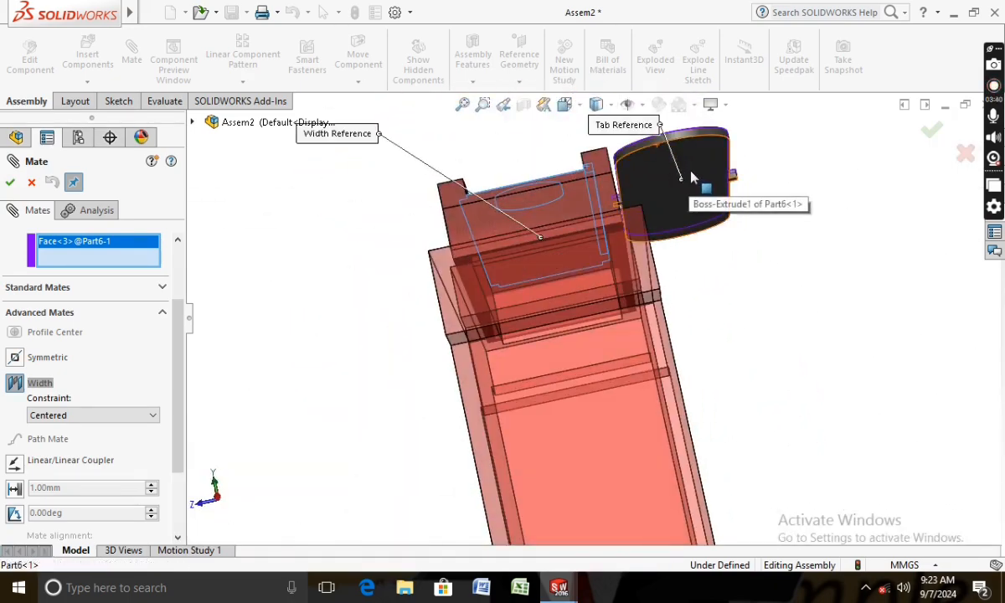
{"action": "left_click", "coordinate": [695, 185]}
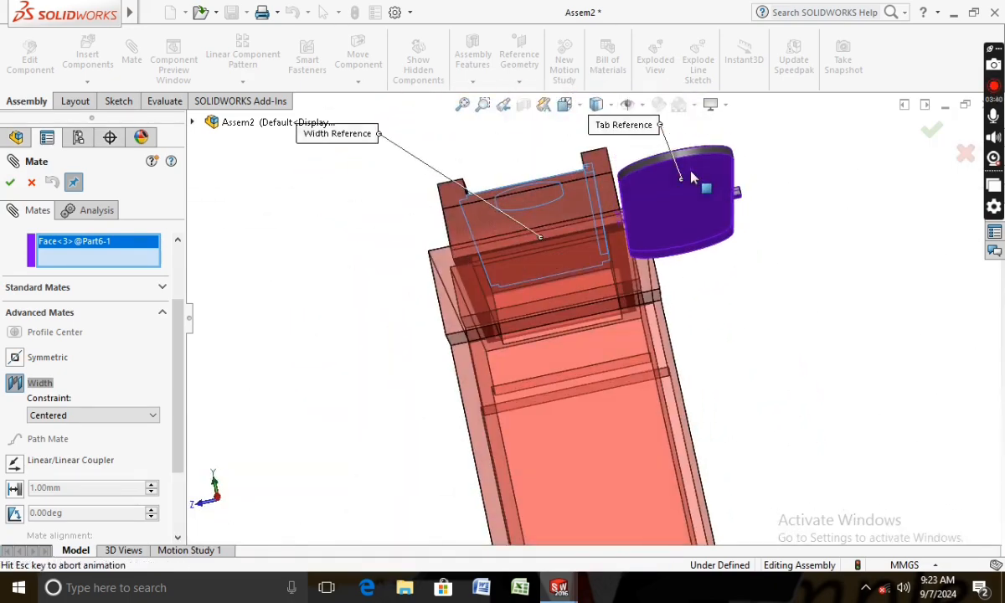
{"action": "left_click", "coordinate": [10, 183]}
- Move Part6 sideways over Part5's recess so it lies roughly along the grooves
{"action": "middle_click_drag", "start_coordinate": [294, 209], "coordinate": [444, 394]}
{"action": "left_click_drag", "start_coordinate": [610, 153], "coordinate": [502, 198]}
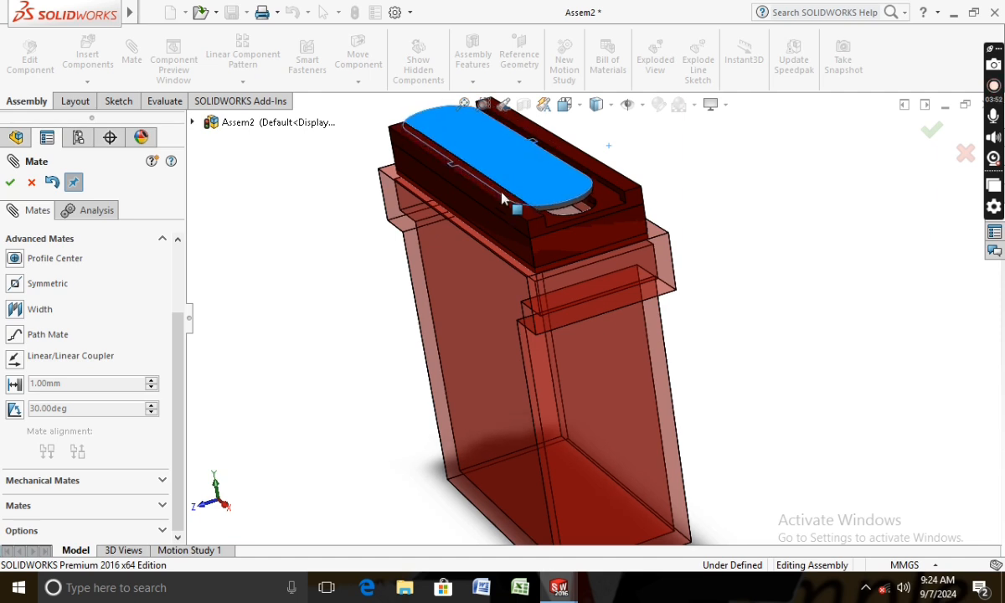
{"action": "left_click_drag", "start_coordinate": [503, 198], "coordinate": [497, 172]}
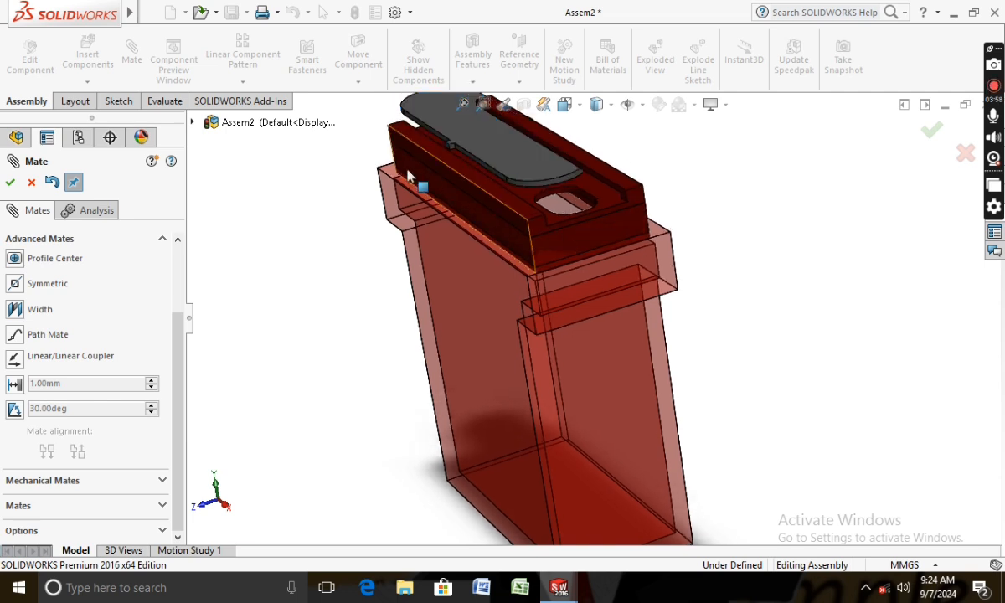
- Add a Coincident mate between the end face of Part6's small side tab and the long side face of Part5's groove
{"action": "scroll", "coordinate": [469, 179], "scroll_direction": "down", "scroll_amount": 5}
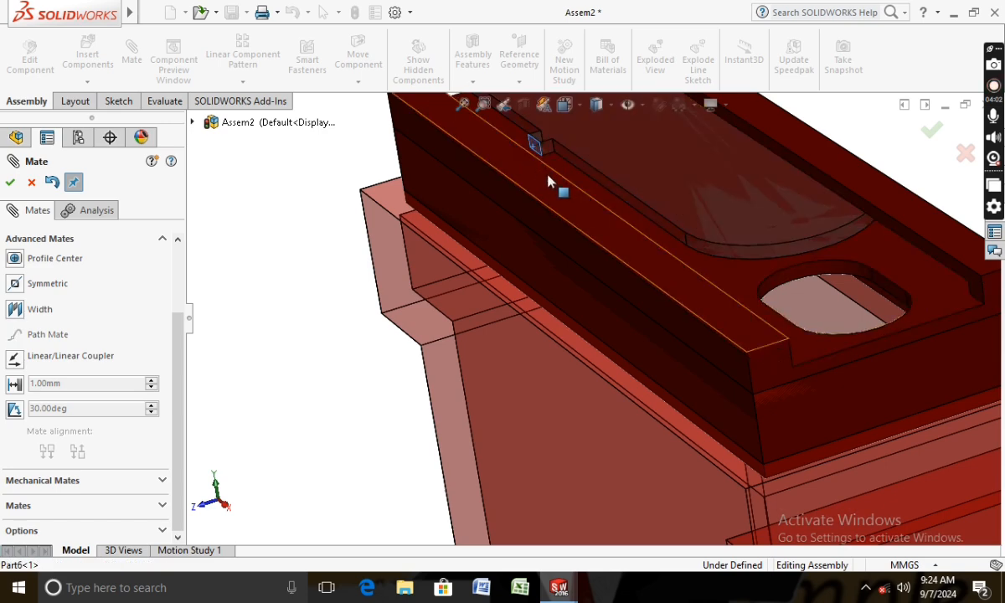
{"action": "middle_click_drag", "start_coordinate": [549, 184], "coordinate": [515, 261]}
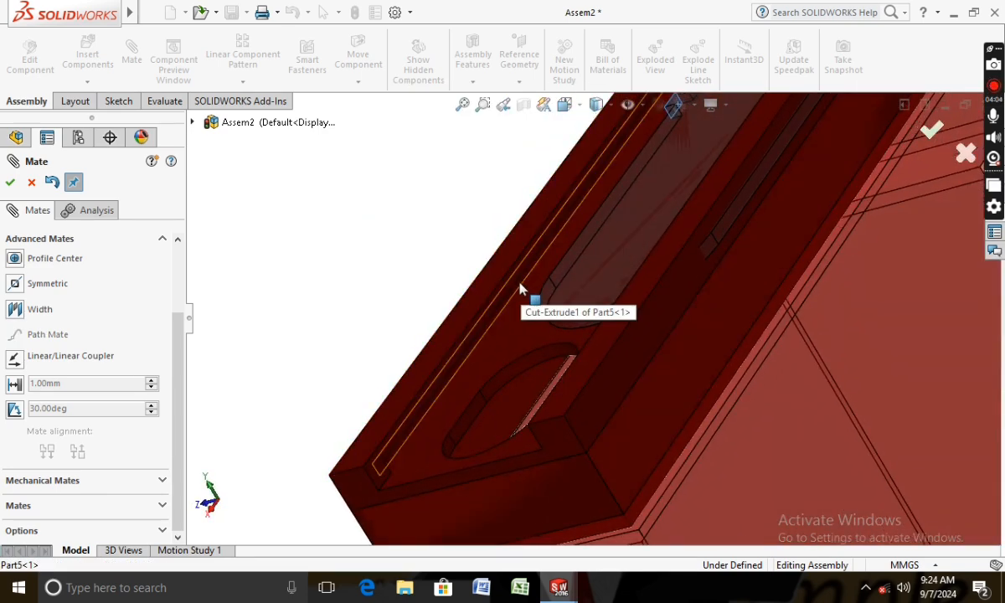
{"action": "left_click", "coordinate": [520, 289]}
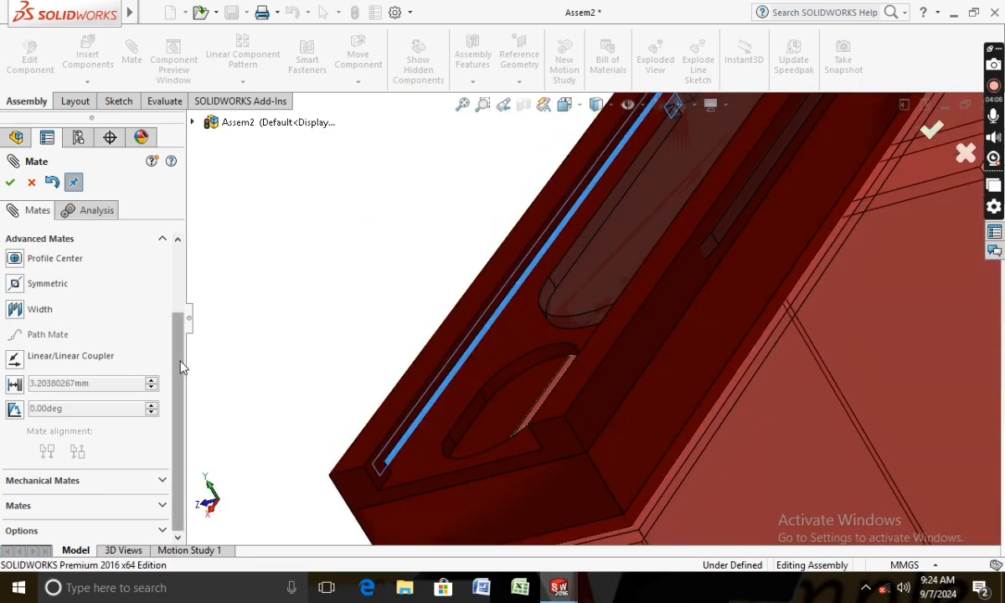
{"action": "left_click_drag", "start_coordinate": [179, 361], "coordinate": [167, 303]}
{"action": "left_click", "coordinate": [161, 298]}
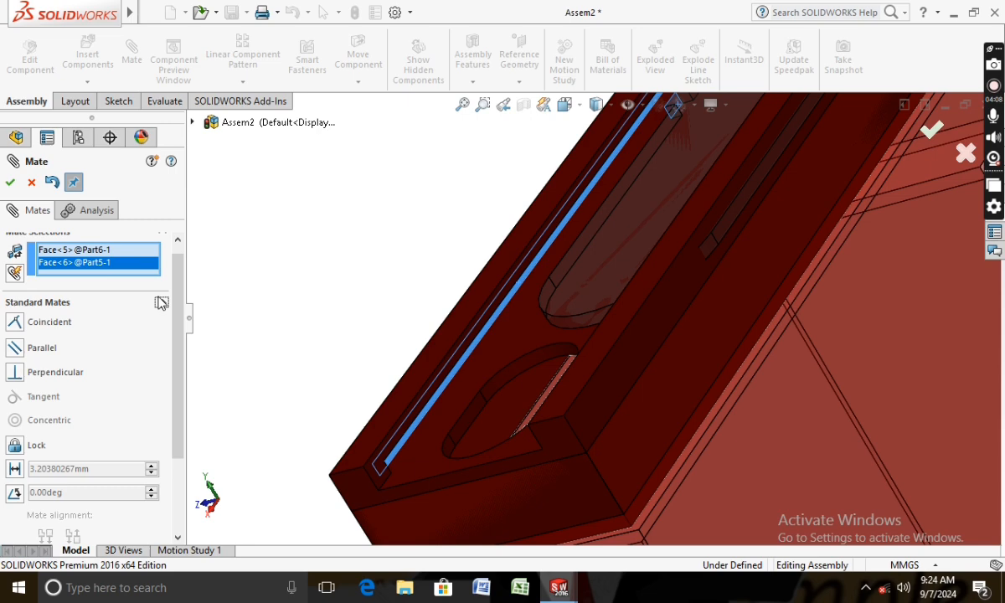
{"action": "left_click", "coordinate": [15, 322]}
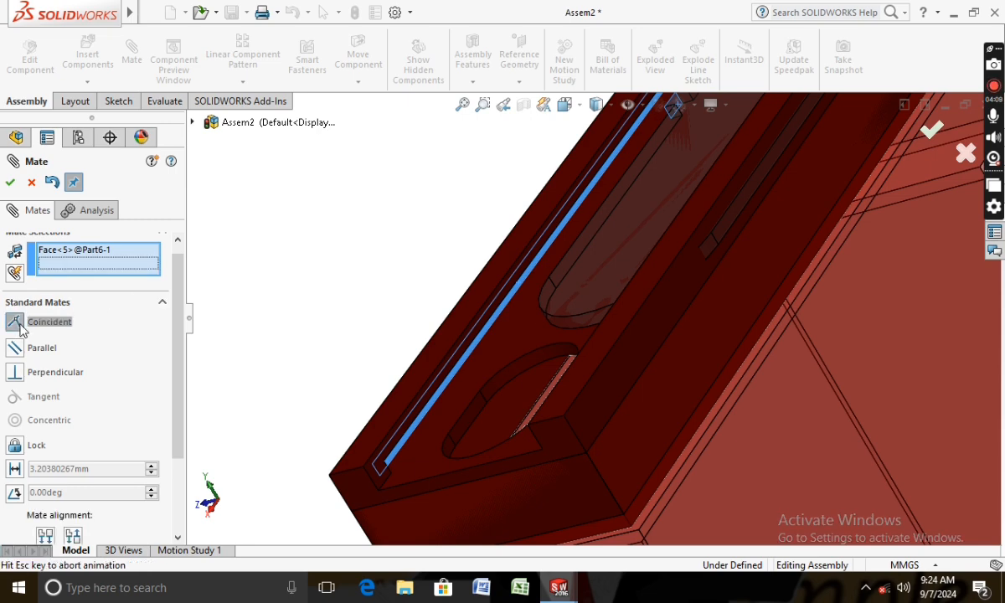
{"action": "left_click", "coordinate": [10, 183]}
- Slide Part6 lengthwise along Part5's grooves so it lies within the recess
{"action": "scroll", "coordinate": [440, 253], "scroll_direction": "up", "scroll_amount": 5}
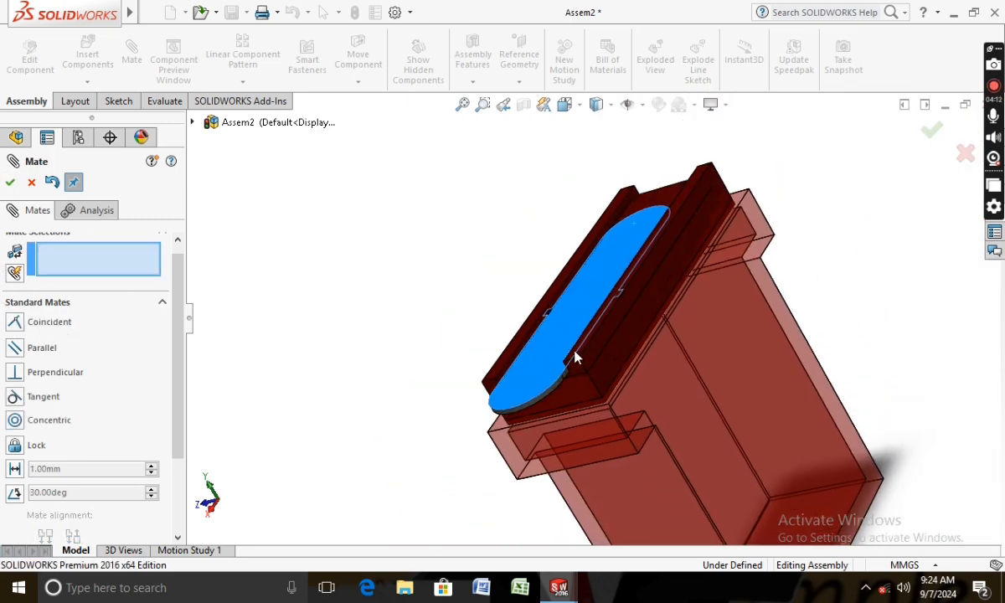
{"action": "left_click_drag", "start_coordinate": [576, 356], "coordinate": [608, 318]}
{"action": "middle_click_drag", "start_coordinate": [609, 319], "coordinate": [521, 281]}
{"action": "scroll", "coordinate": [521, 282], "scroll_direction": "down", "scroll_amount": 5}
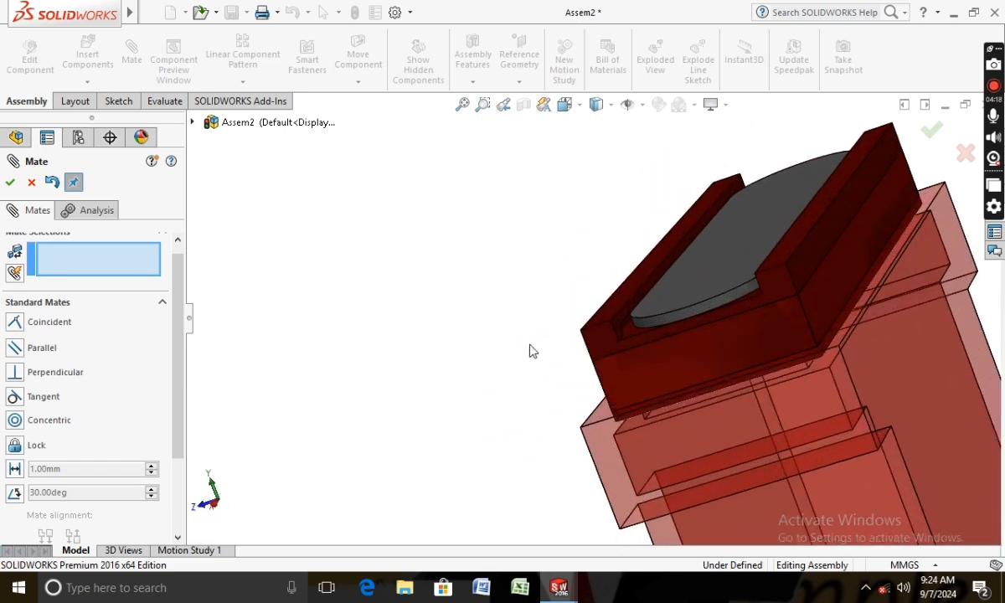
- Slide Part6 lengthwise along Part5's grooves until roughly half of it extends past the open end
{"action": "scroll", "coordinate": [624, 314], "scroll_direction": "down", "scroll_amount": 3}
{"action": "scroll", "coordinate": [469, 335], "scroll_direction": "up", "scroll_amount": 5}
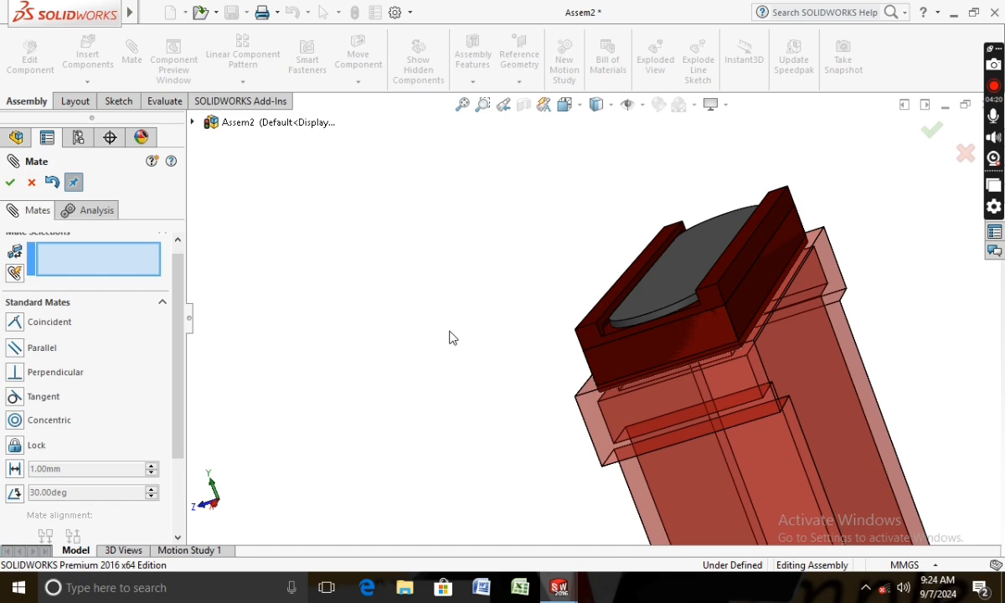
{"action": "left_click", "coordinate": [580, 106]}
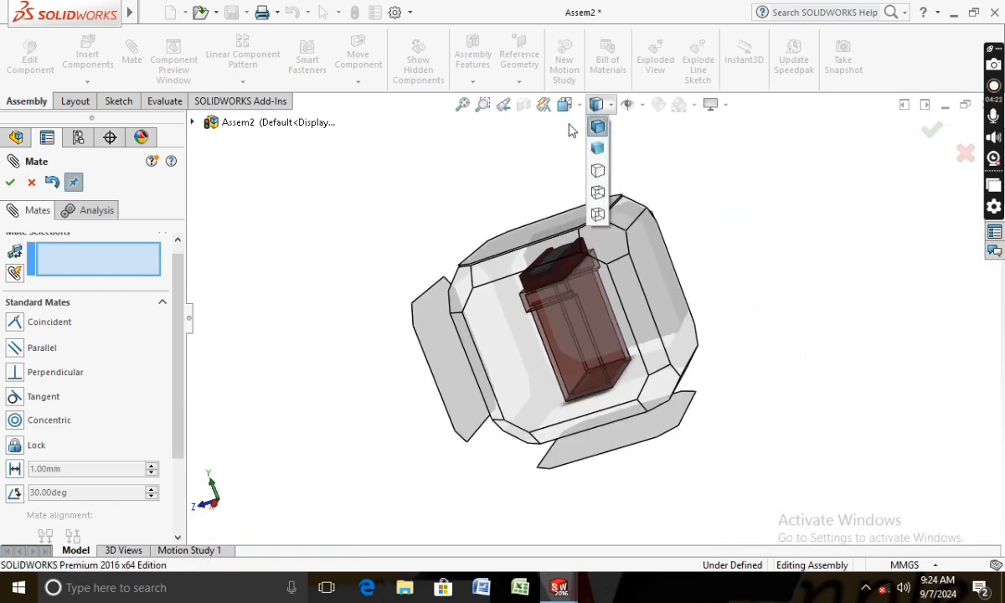
{"action": "left_click", "coordinate": [653, 149]}
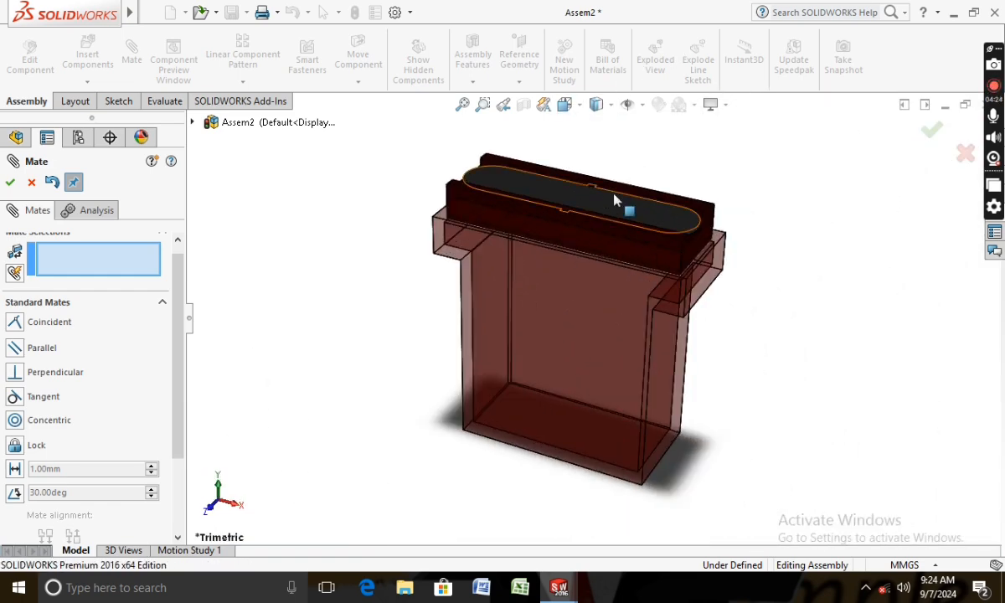
{"action": "left_click_drag", "start_coordinate": [654, 213], "coordinate": [482, 151]}
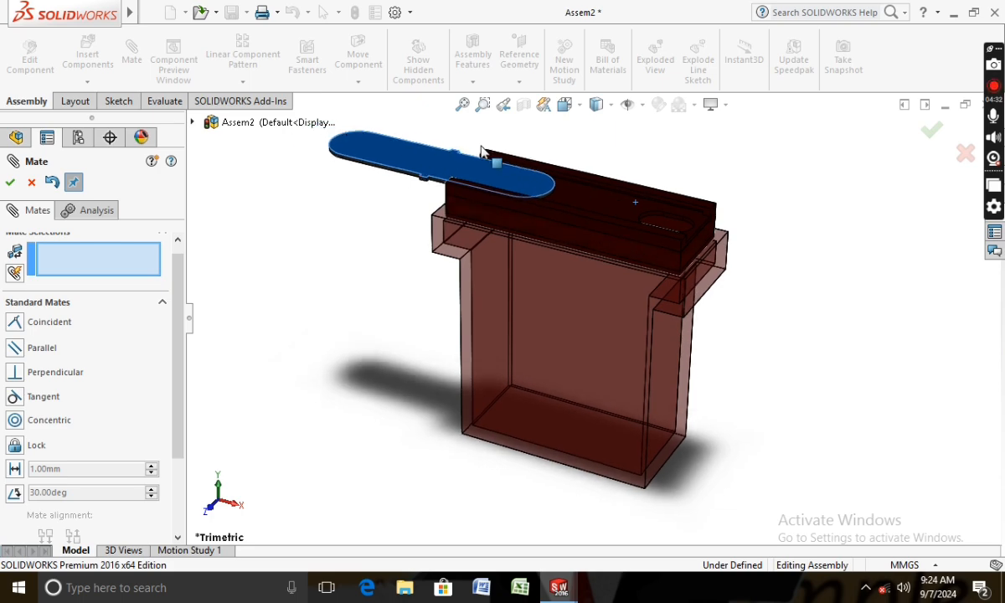
- Select a side face of Part6's small tab and the end face of Part5's groove for a new mate
{"action": "scroll", "coordinate": [377, 207], "scroll_direction": "down", "scroll_amount": 2}
{"action": "middle_click_drag", "start_coordinate": [411, 207], "coordinate": [474, 195]}
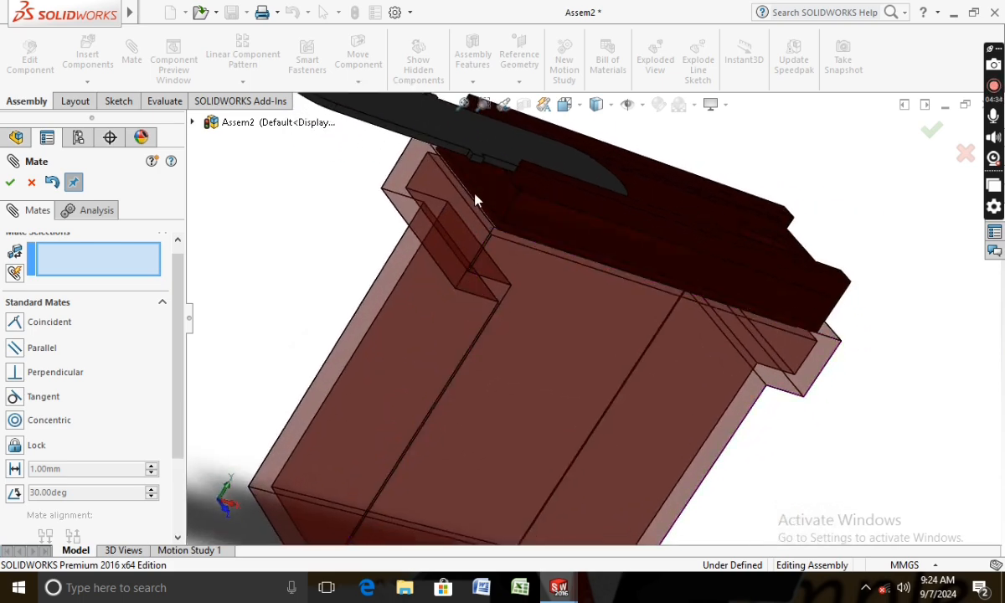
{"action": "scroll", "coordinate": [475, 194], "scroll_direction": "down", "scroll_amount": 5}
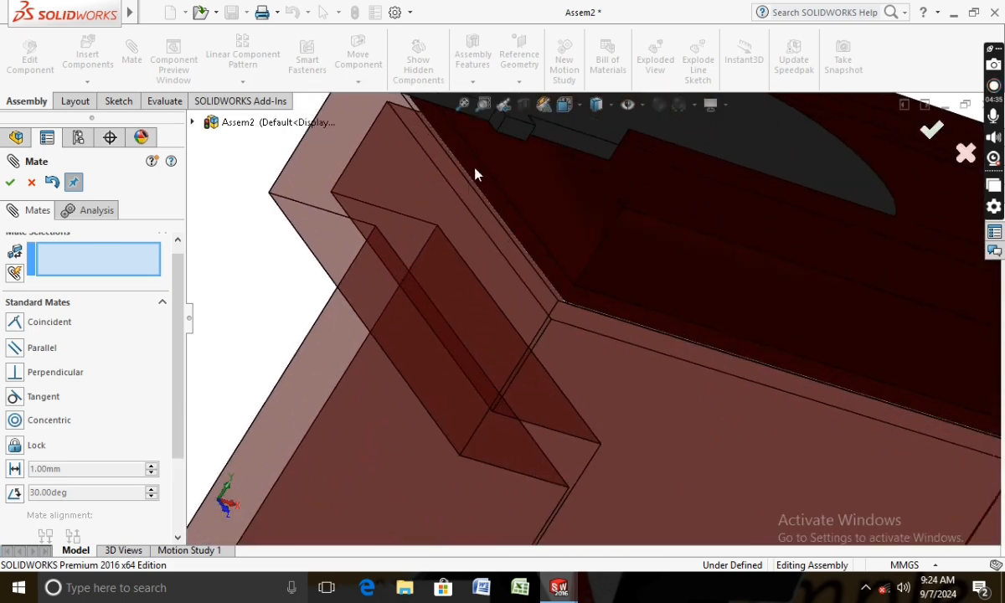
{"action": "left_click", "coordinate": [495, 129]}
{"action": "scroll", "coordinate": [446, 216], "scroll_direction": "up", "scroll_amount": 5}
{"action": "middle_click_drag", "start_coordinate": [447, 215], "coordinate": [397, 215]}
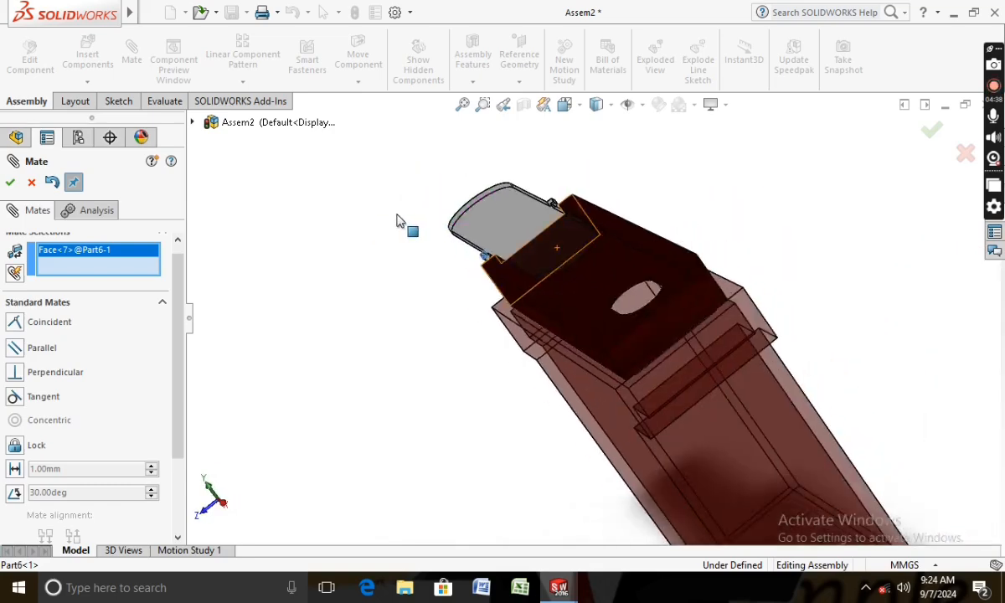
{"action": "scroll", "coordinate": [536, 252], "scroll_direction": "down", "scroll_amount": 7}
{"action": "scroll", "coordinate": [563, 342], "scroll_direction": "up", "scroll_amount": 5}
{"action": "middle_click_drag", "start_coordinate": [550, 337], "coordinate": [503, 351]}
{"action": "scroll", "coordinate": [585, 361], "scroll_direction": "down", "scroll_amount": 6}
{"action": "middle_click_drag", "start_coordinate": [605, 369], "coordinate": [617, 352]}
{"action": "scroll", "coordinate": [615, 377], "scroll_direction": "down", "scroll_amount": 3}
{"action": "middle_click_drag", "start_coordinate": [616, 399], "coordinate": [613, 337]}
{"action": "scroll", "coordinate": [641, 363], "scroll_direction": "up", "scroll_amount": 3}
{"action": "scroll", "coordinate": [613, 337], "scroll_direction": "up", "scroll_amount": 3}
{"action": "scroll", "coordinate": [679, 243], "scroll_direction": "down", "scroll_amount": 3}
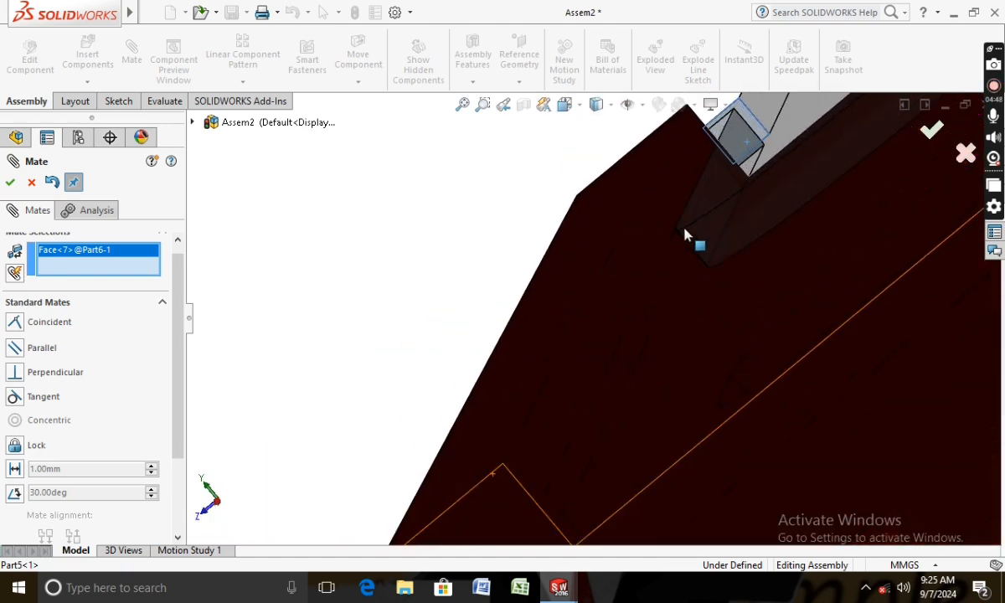
{"action": "left_click", "coordinate": [703, 197]}
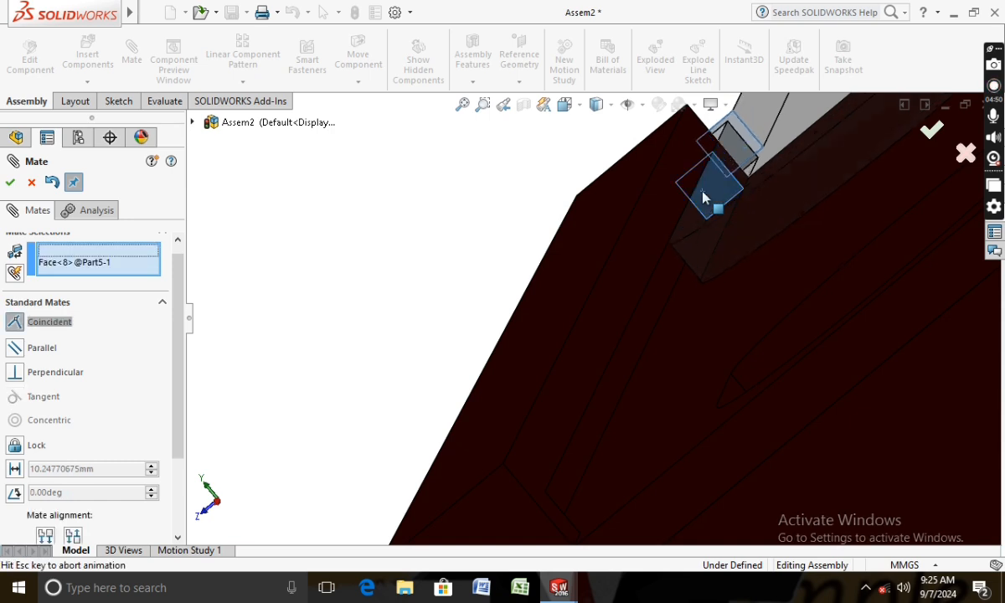
- Make the mate a limit Distance mate with a 28 mm maximum and 0 mm minimum, and finish mating
{"action": "left_click_drag", "start_coordinate": [185, 384], "coordinate": [180, 386]}
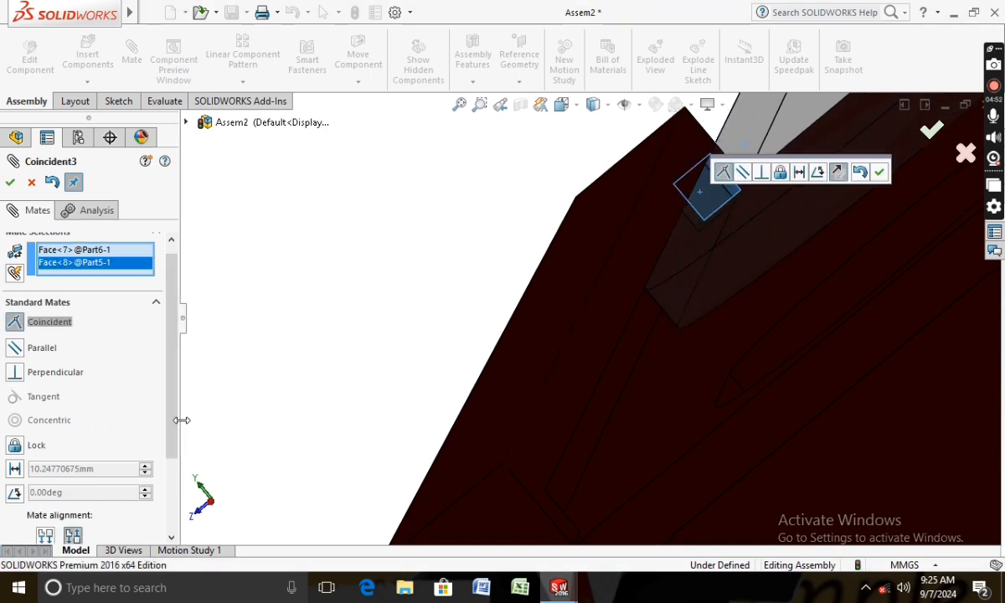
{"action": "left_click_drag", "start_coordinate": [171, 421], "coordinate": [173, 477]}
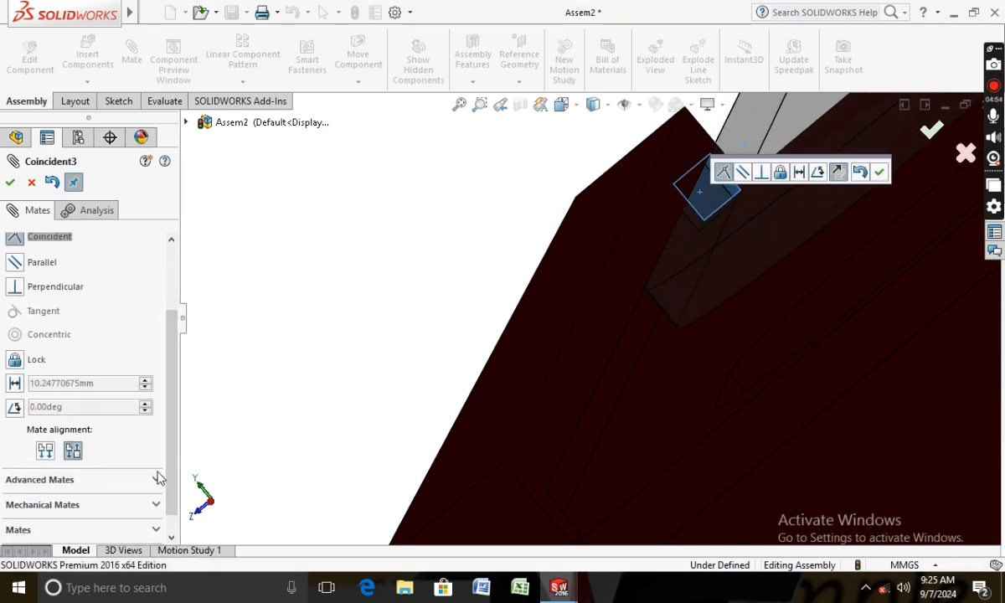
{"action": "left_click", "coordinate": [159, 479]}
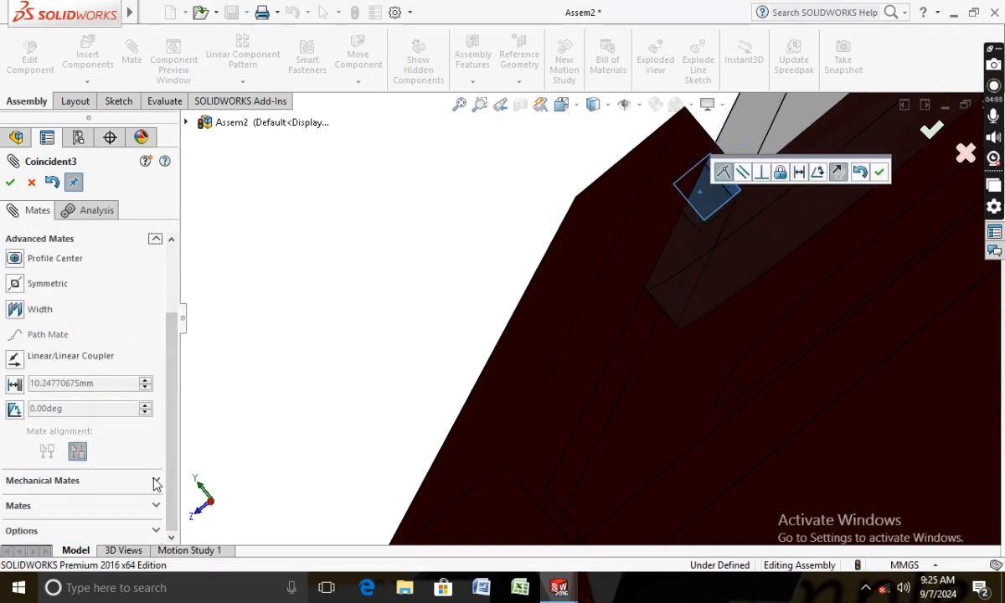
{"action": "left_click", "coordinate": [13, 385]}
{"action": "left_click", "coordinate": [104, 473]}
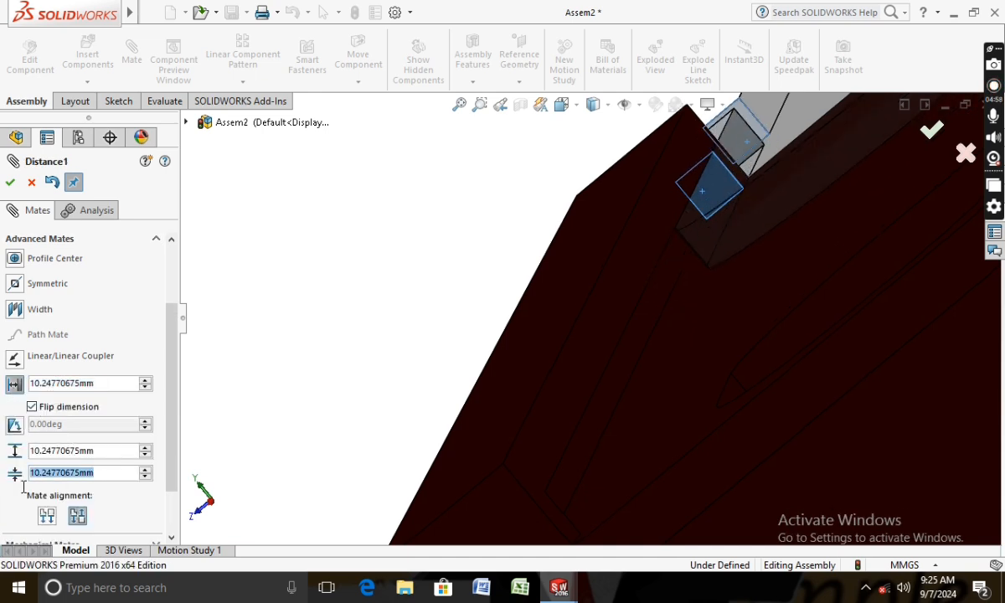
{"action": "type", "text": "0"}
{"action": "key", "text": "Return"}
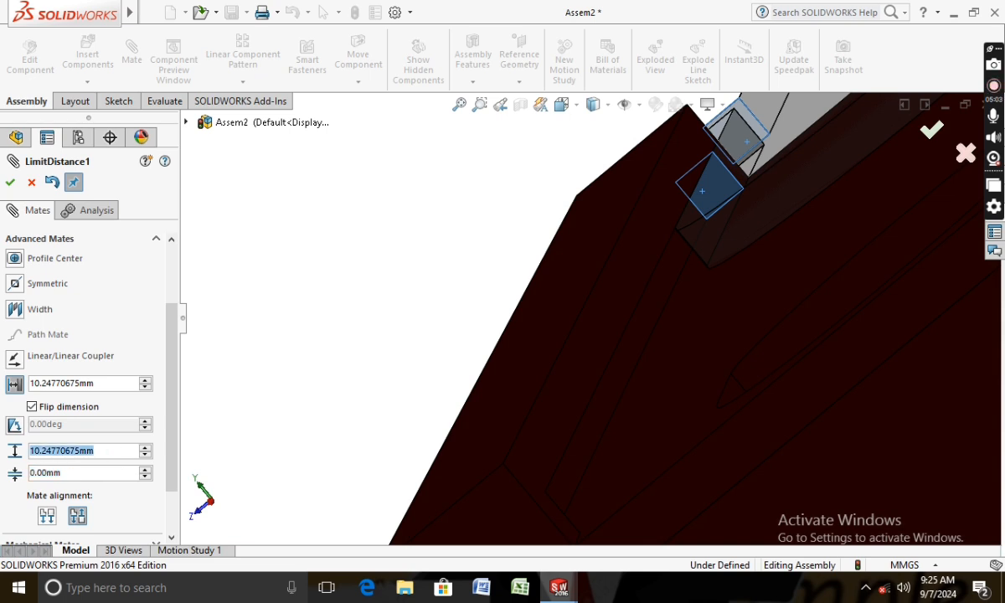
{"action": "type", "text": "28"}
{"action": "key", "text": "Return"}
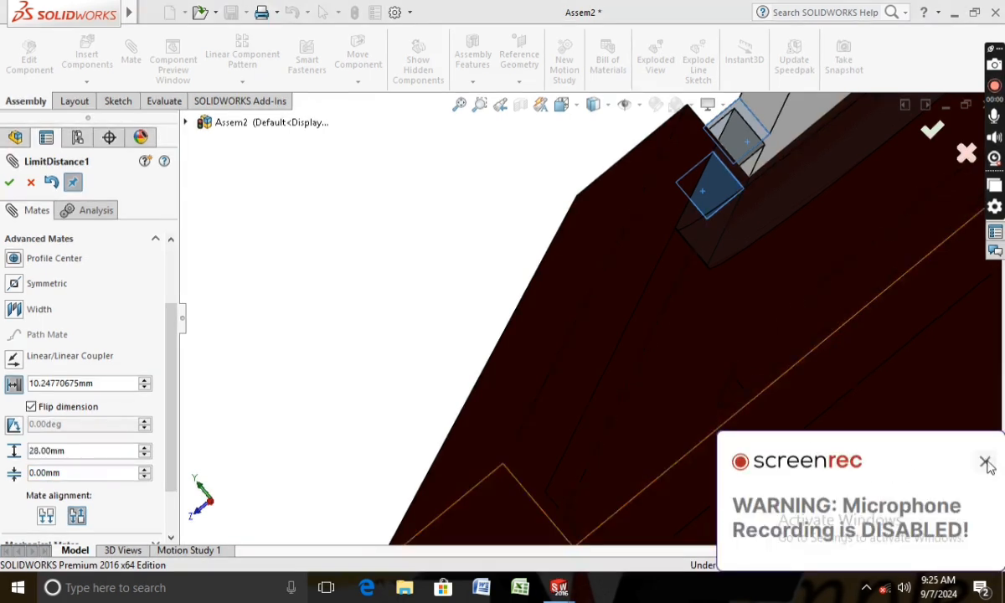
{"action": "left_click", "coordinate": [986, 462]}
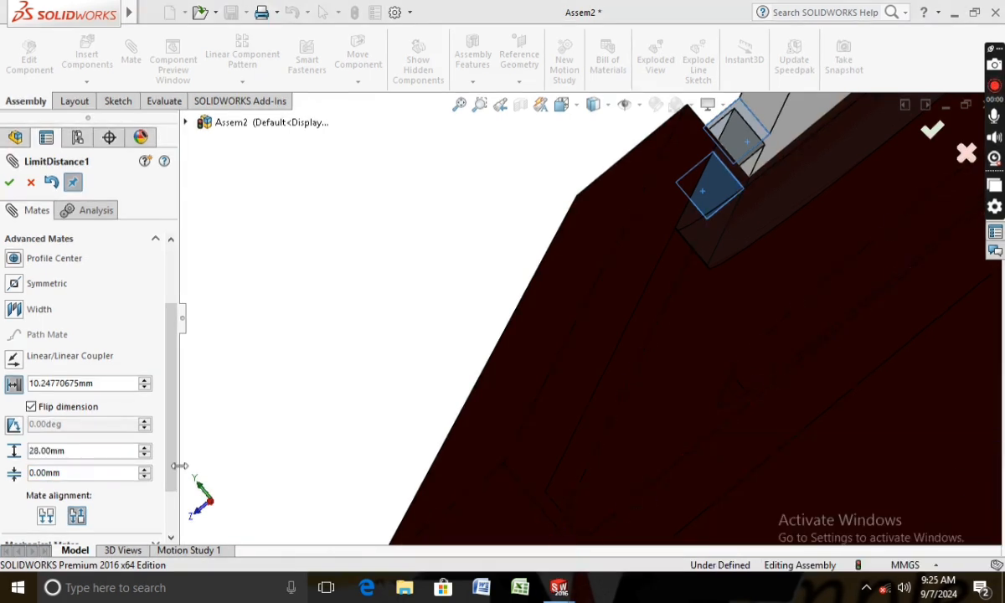
{"action": "left_click", "coordinate": [11, 186]}
{"action": "scroll", "coordinate": [377, 353], "scroll_direction": "up", "scroll_amount": 5}
{"action": "middle_click_drag", "start_coordinate": [400, 357], "coordinate": [460, 385]}
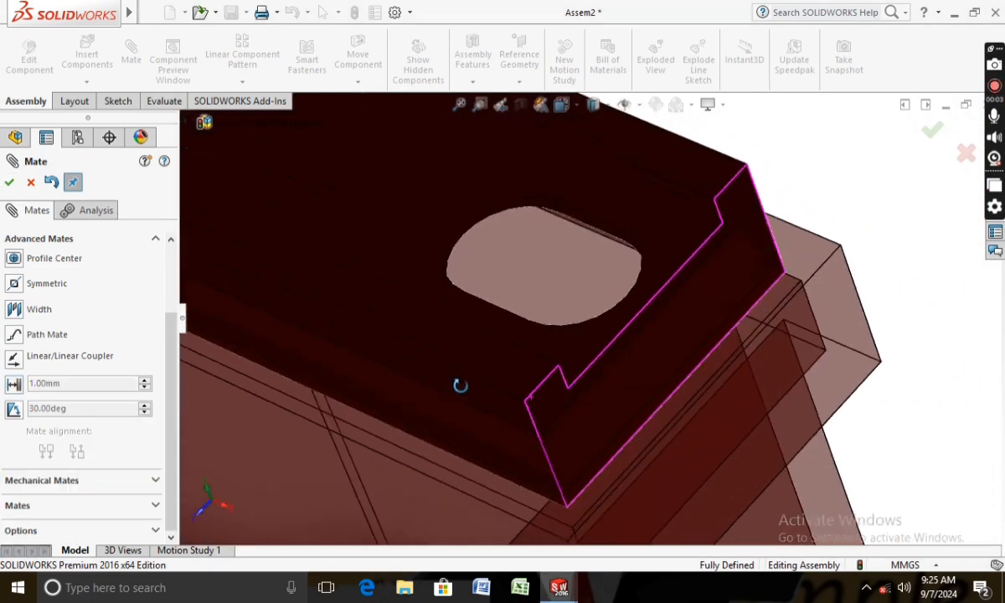
{"action": "scroll", "coordinate": [458, 351], "scroll_direction": "up", "scroll_amount": 3}
{"action": "scroll", "coordinate": [456, 352], "scroll_direction": "up", "scroll_amount": 4}
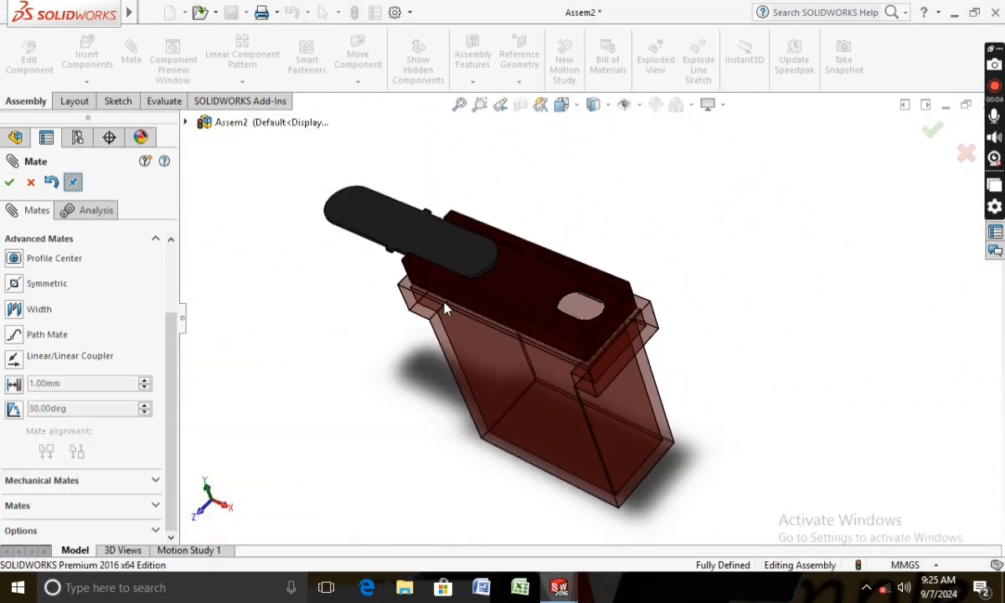
{"action": "left_click", "coordinate": [9, 183]}
- Show the assembly in the Trimetric view and apply the Plain White scene
{"action": "left_click", "coordinate": [573, 107]}
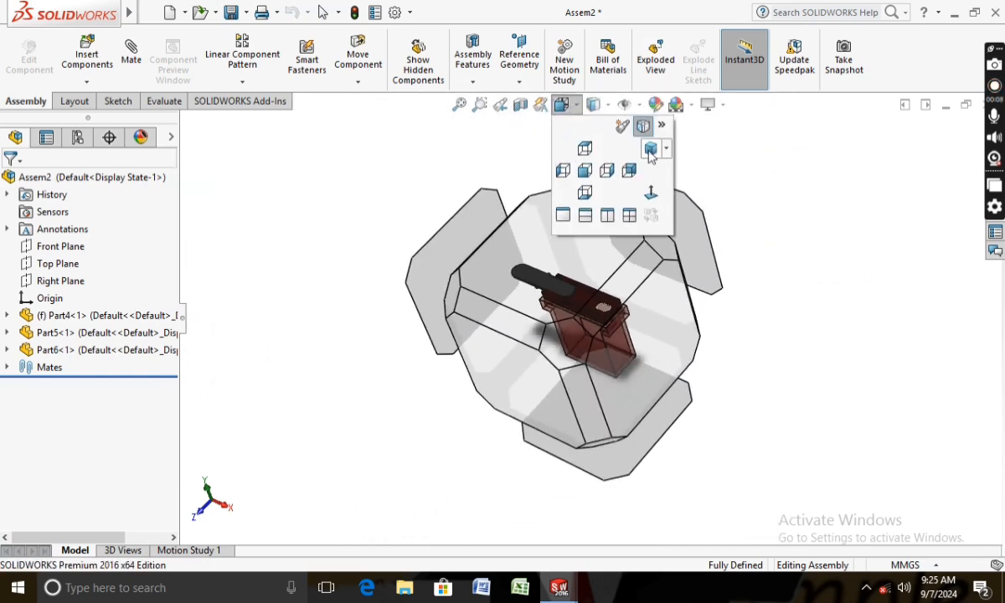
{"action": "left_click", "coordinate": [616, 140]}
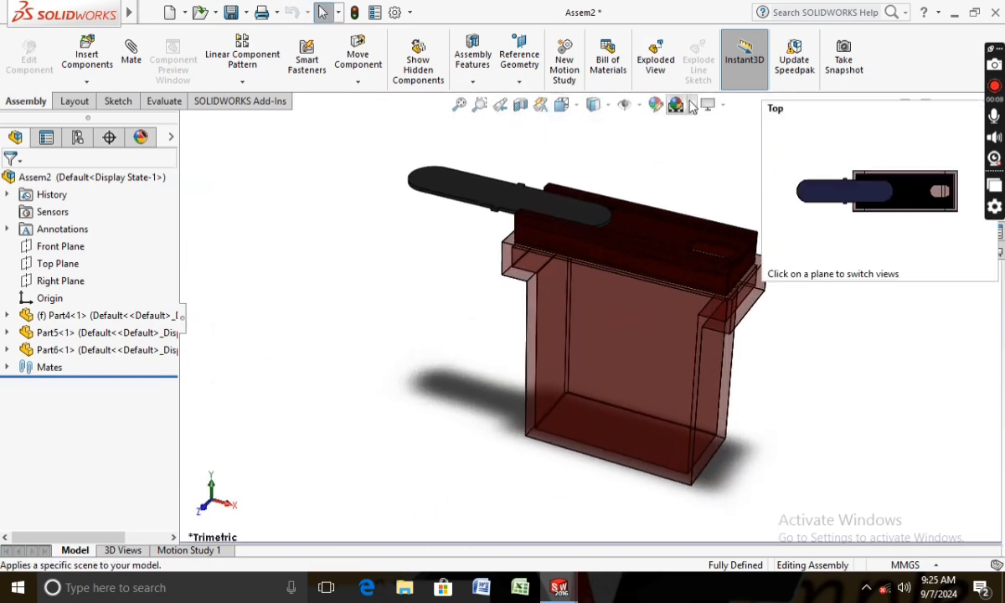
{"action": "left_click", "coordinate": [691, 104]}
{"action": "left_click", "coordinate": [704, 49]}
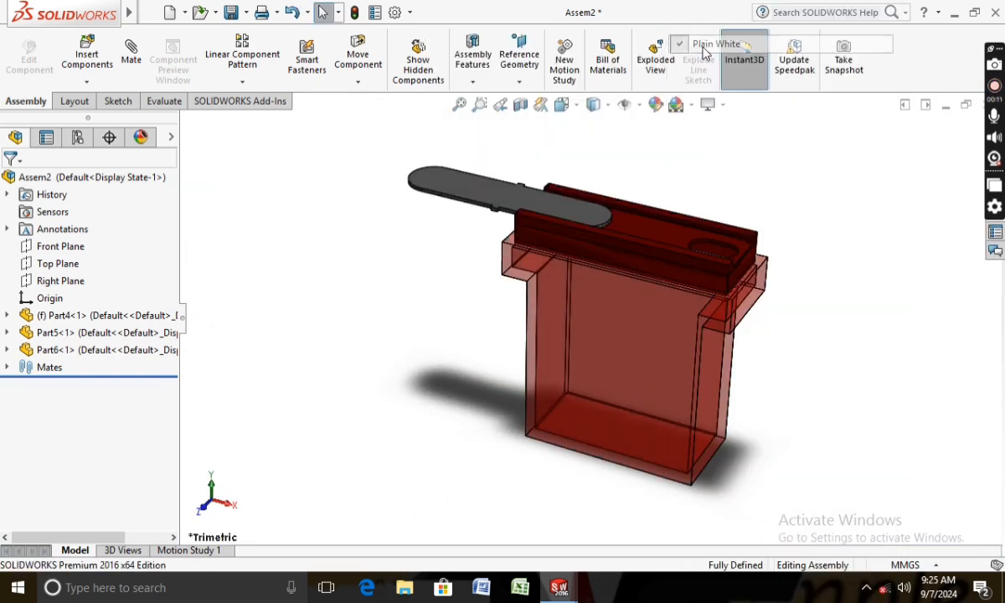
- Try sliding Part6 back and forth along Part5's grooves to test the limit distance mate
{"action": "left_click_drag", "start_coordinate": [512, 196], "coordinate": [779, 276]}
{"action": "left_click", "coordinate": [336, 231]}
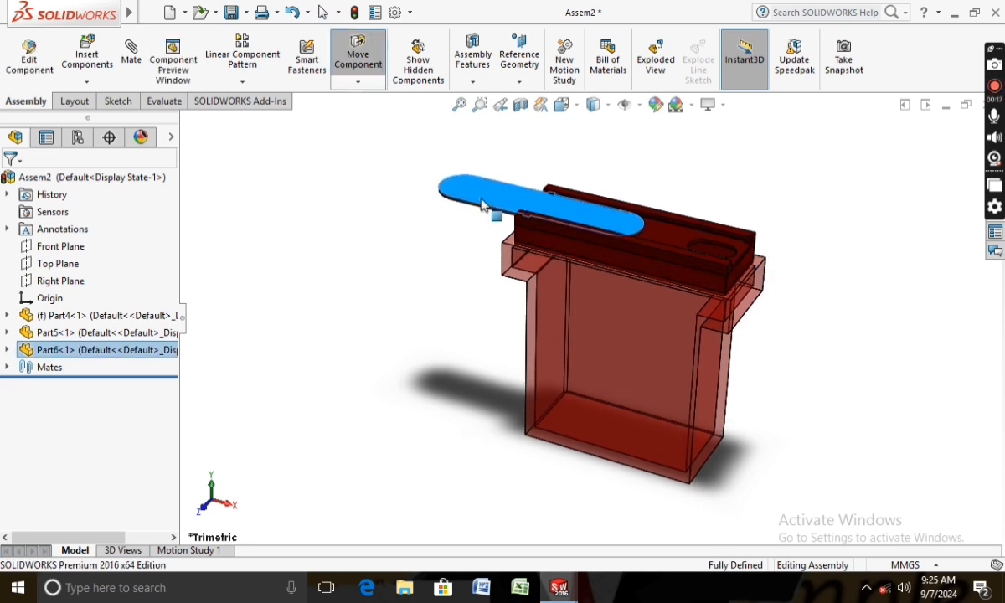
{"action": "mouse_move", "coordinate": [482, 205]}
{"action": "left_mouse_down"}
{"action": "mouse_move", "coordinate": [408, 190]}
{"action": "mouse_move", "coordinate": [511, 223]}
{"action": "mouse_move", "coordinate": [425, 201]}
{"action": "mouse_move", "coordinate": [501, 199]}
{"action": "mouse_move", "coordinate": [485, 197]}
{"action": "left_mouse_up"}
{"action": "left_click", "coordinate": [428, 243]}
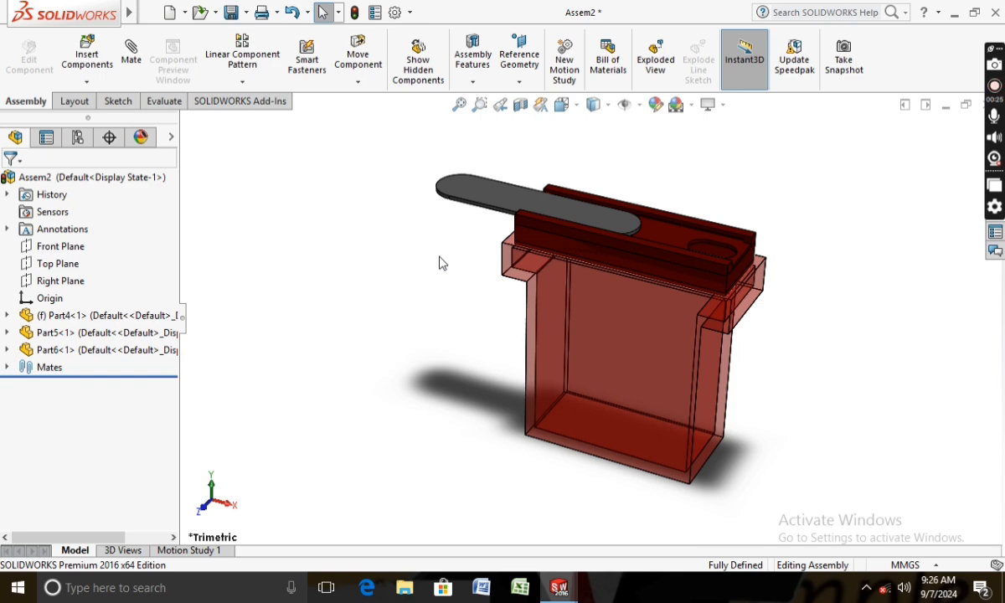
- Delete the limit distance mate between Part6 and Part5
{"action": "left_click", "coordinate": [7, 367]}
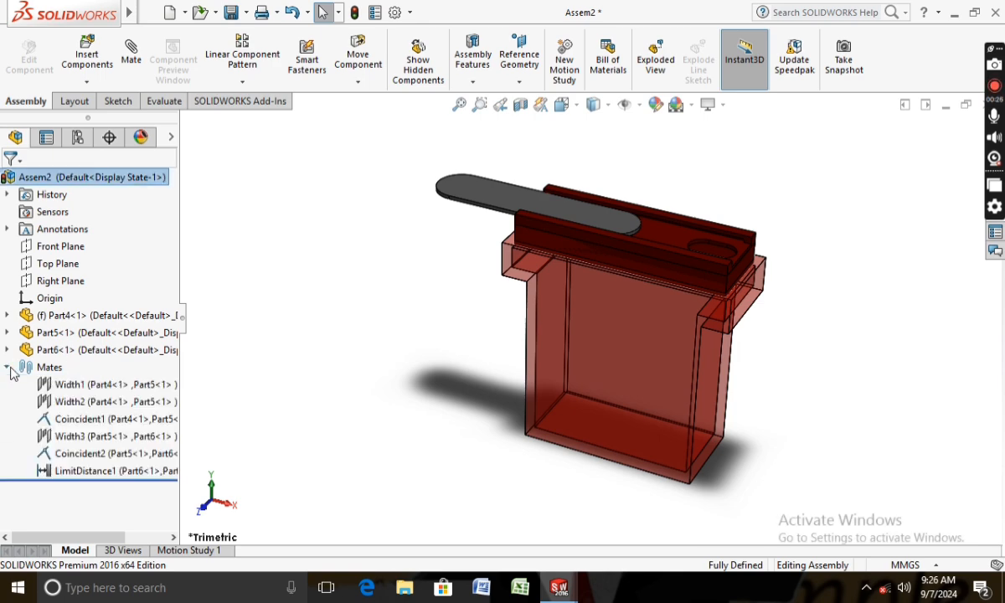
{"action": "right_click", "coordinate": [63, 471]}
{"action": "left_click", "coordinate": [82, 382]}
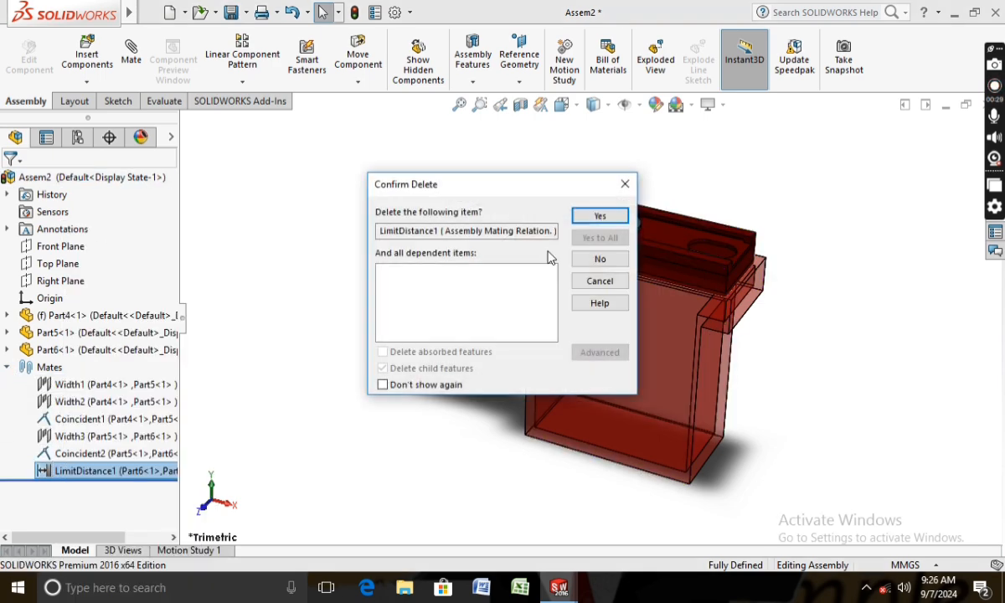
{"action": "left_click", "coordinate": [599, 216]}
- Slide Part6 outward along Part5's grooves until its small side tabs clear the open end
{"action": "scroll", "coordinate": [582, 228], "scroll_direction": "down", "scroll_amount": 3}
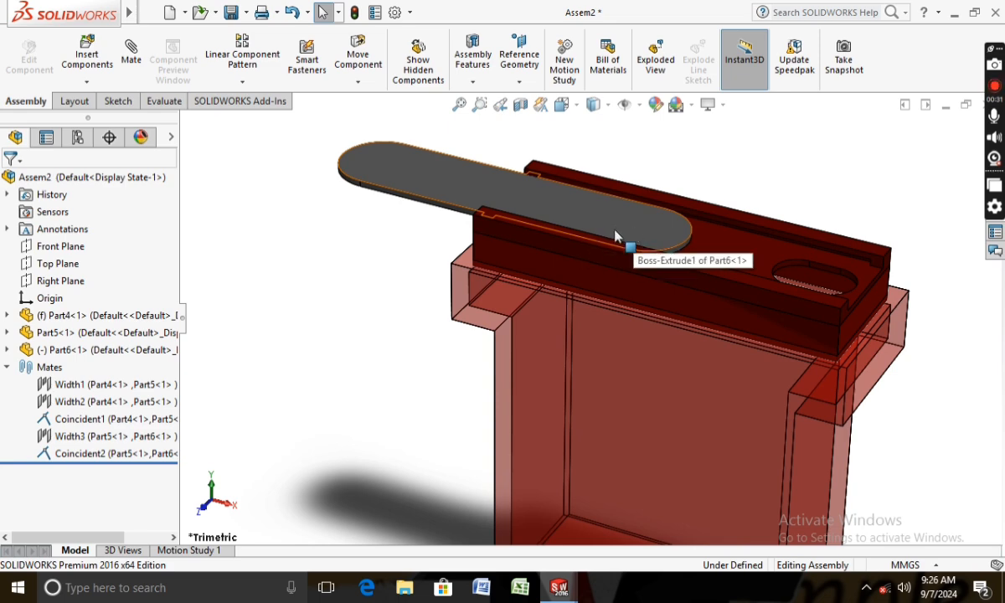
{"action": "left_click_drag", "start_coordinate": [480, 202], "coordinate": [381, 191]}
{"action": "left_click", "coordinate": [381, 254]}
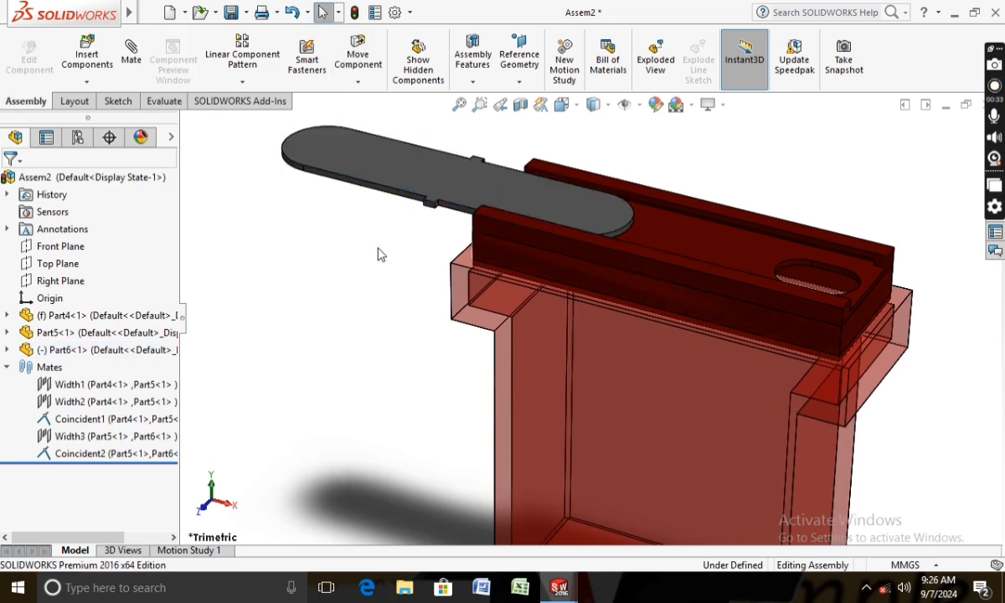
- Start an advanced limit distance mate between the end face of Part6's small side tab and the groove's stop face on Part5
{"action": "scroll", "coordinate": [442, 259], "scroll_direction": "down", "scroll_amount": 2}
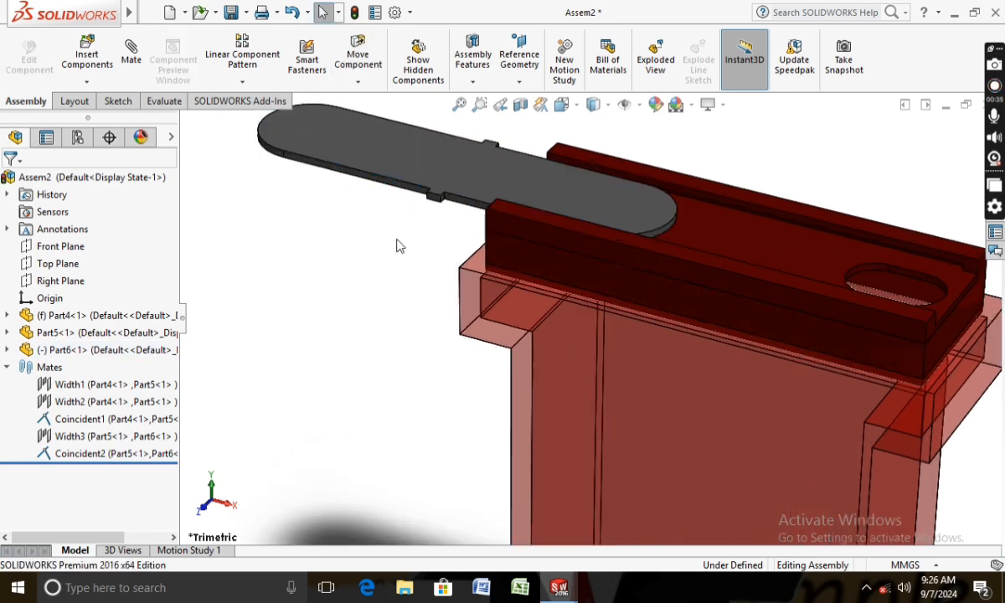
{"action": "scroll", "coordinate": [448, 218], "scroll_direction": "down", "scroll_amount": 2}
{"action": "middle_click_drag", "start_coordinate": [449, 246], "coordinate": [429, 250]}
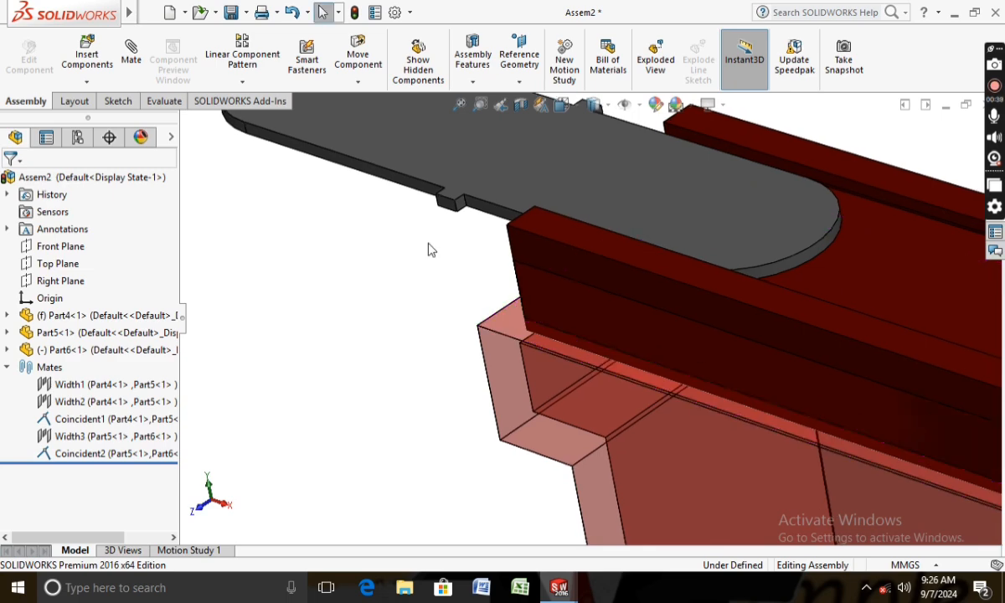
{"action": "left_click", "coordinate": [458, 206]}
{"action": "scroll", "coordinate": [463, 252], "scroll_direction": "up", "scroll_amount": 3}
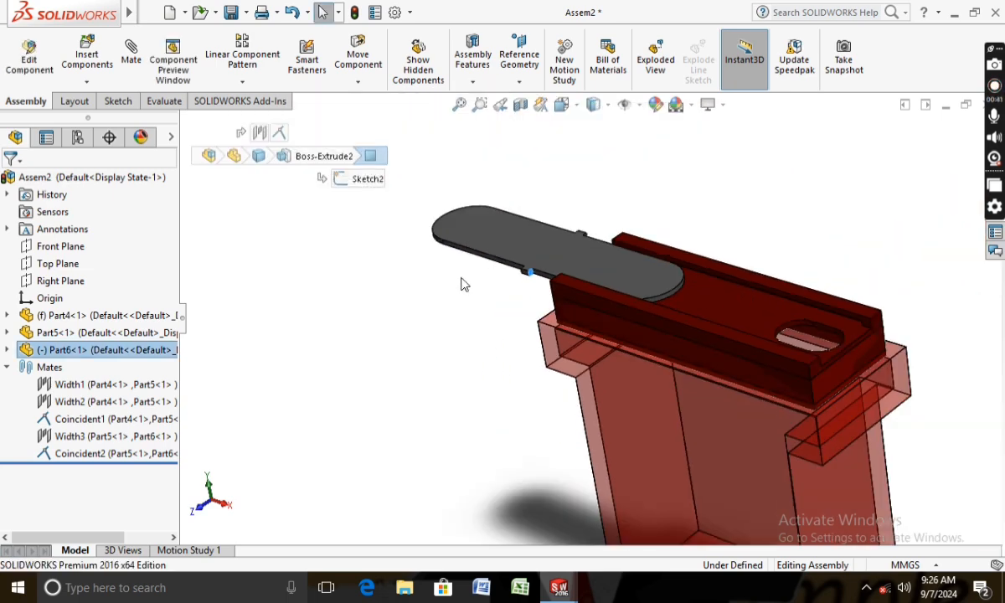
{"action": "middle_click_drag", "start_coordinate": [461, 282], "coordinate": [811, 323]}
{"action": "scroll", "coordinate": [769, 339], "scroll_direction": "down", "scroll_amount": 8}
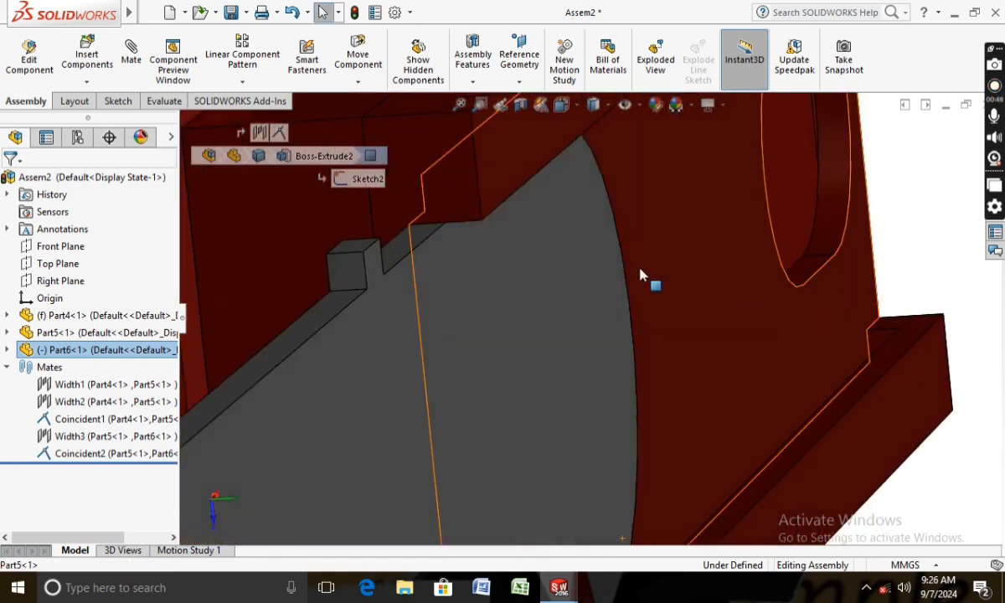
{"action": "left_click", "coordinate": [132, 59]}
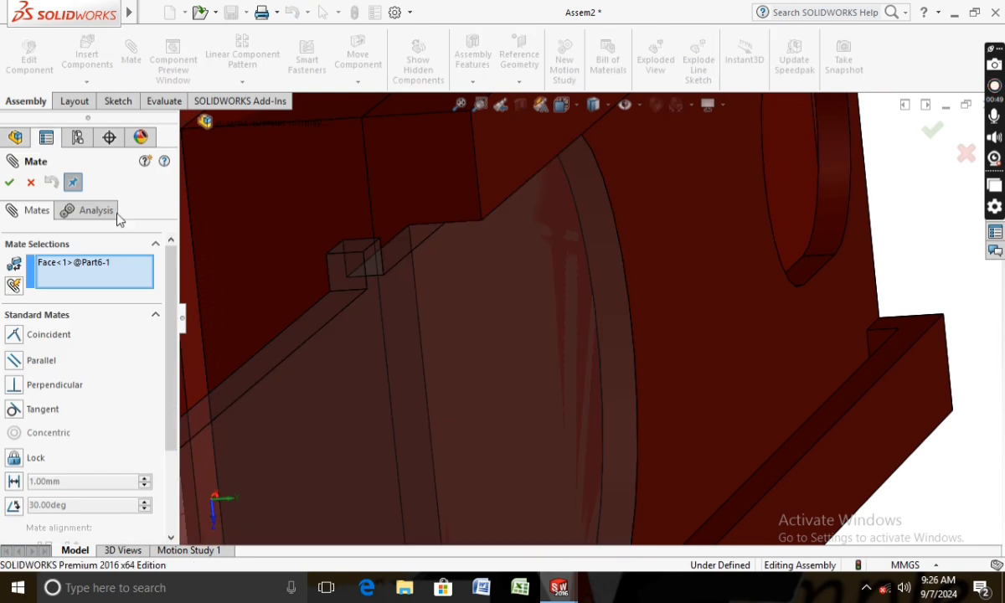
{"action": "scroll", "coordinate": [155, 443], "scroll_direction": "down", "scroll_amount": 5}
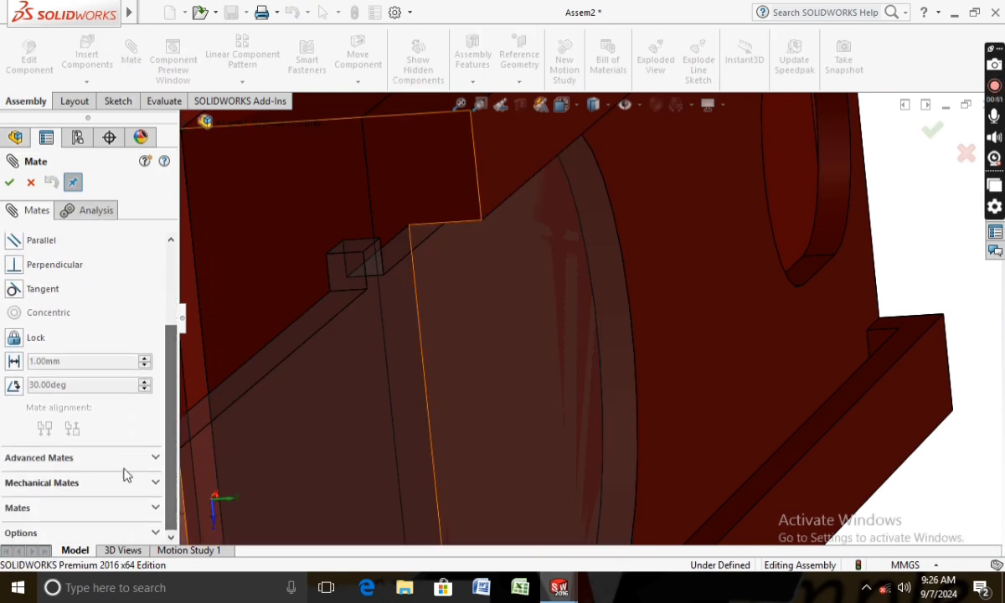
{"action": "left_click", "coordinate": [145, 459]}
{"action": "left_click", "coordinate": [13, 385]}
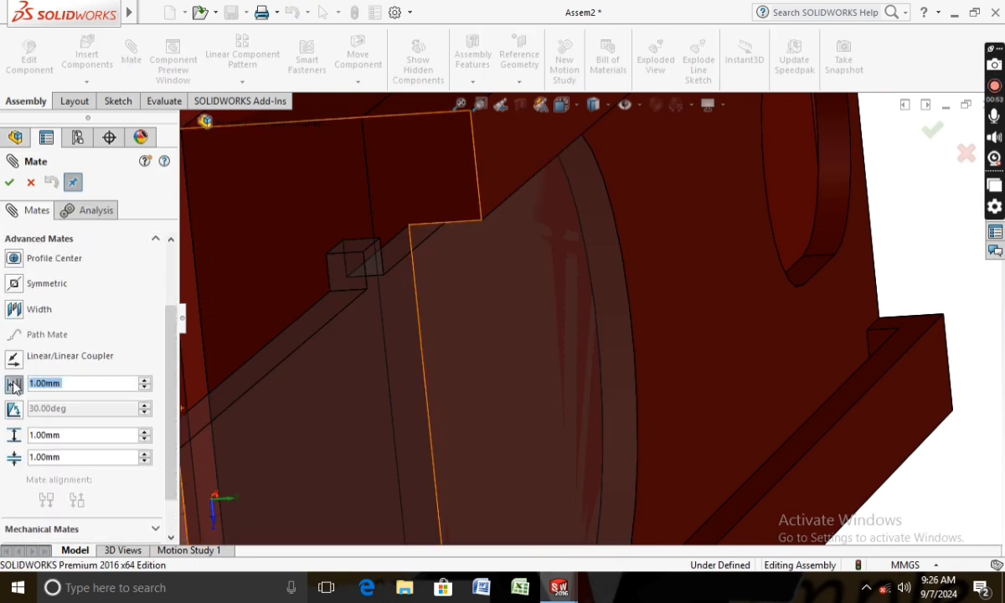
{"action": "scroll", "coordinate": [156, 303], "scroll_direction": "up", "scroll_amount": 2}
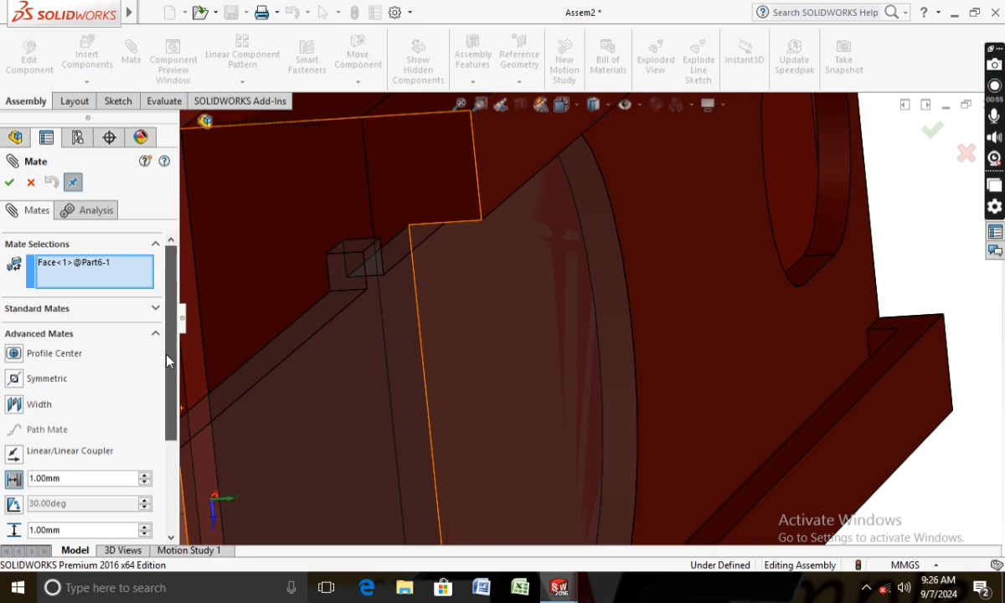
{"action": "left_click", "coordinate": [877, 351]}
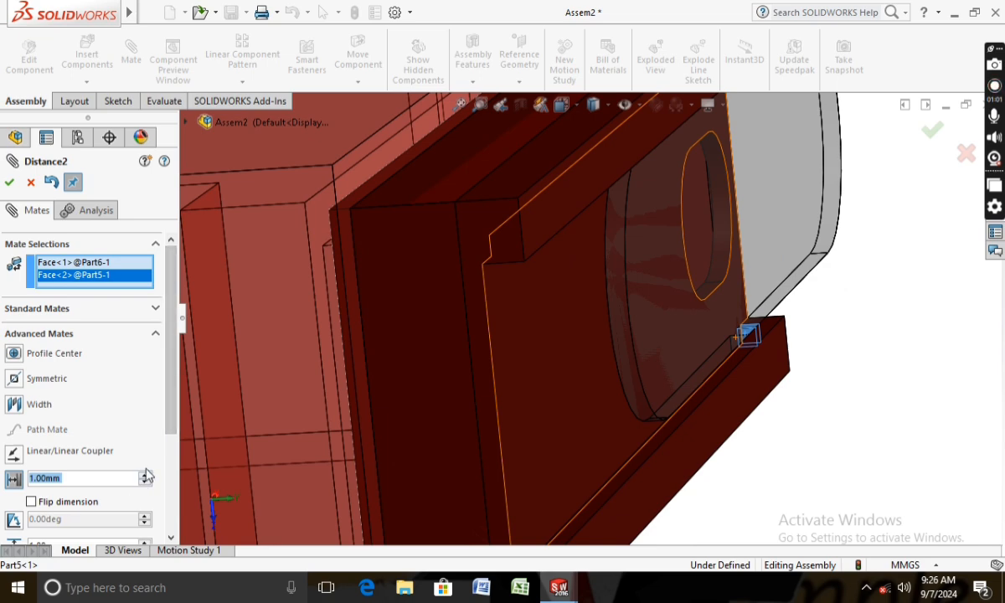
- Set the limit distance mate's minimum to 0 mm and maximum to 28 mm, and accept it
{"action": "left_click_drag", "start_coordinate": [167, 417], "coordinate": [174, 493]}
{"action": "left_click", "coordinate": [92, 453]}
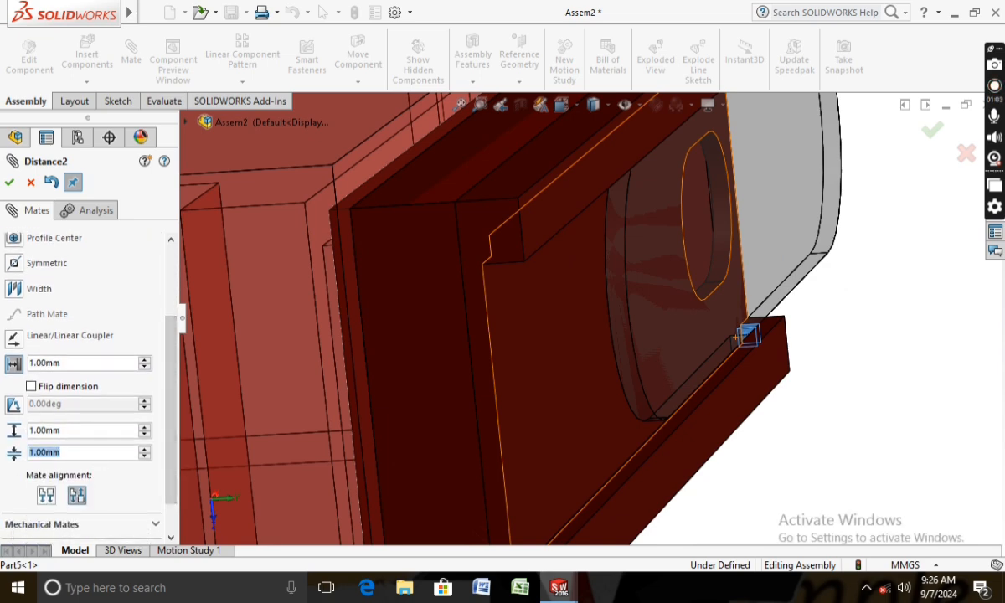
{"action": "type", "text": "0"}
{"action": "key", "text": "Return"}
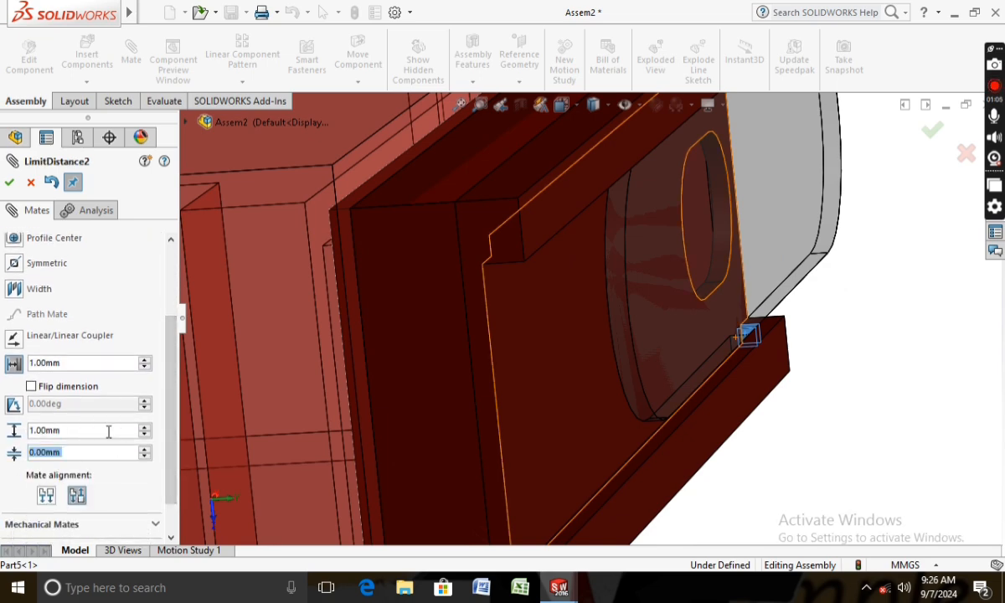
{"action": "type", "text": "28"}
{"action": "key", "text": "Return"}
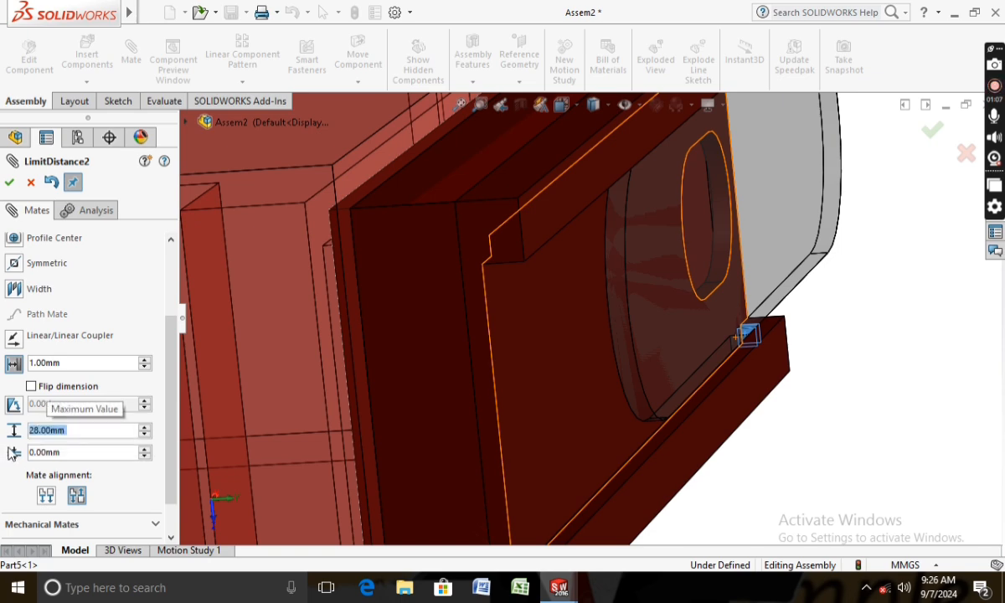
{"action": "left_click", "coordinate": [12, 183]}
- Test the limit distance mate by sliding Part6 back and forth along Part5's grooves, and finish mating
{"action": "scroll", "coordinate": [339, 403], "scroll_direction": "up", "scroll_amount": 4}
{"action": "middle_click_drag", "start_coordinate": [339, 403], "coordinate": [255, 329]}
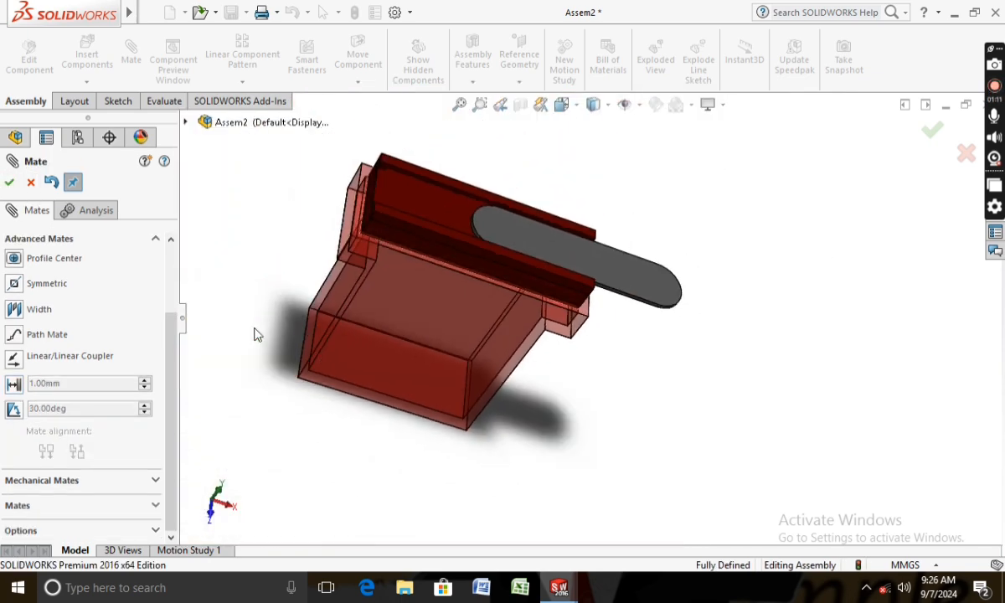
{"action": "middle_click_drag", "start_coordinate": [355, 402], "coordinate": [318, 356]}
{"action": "left_click", "coordinate": [637, 287]}
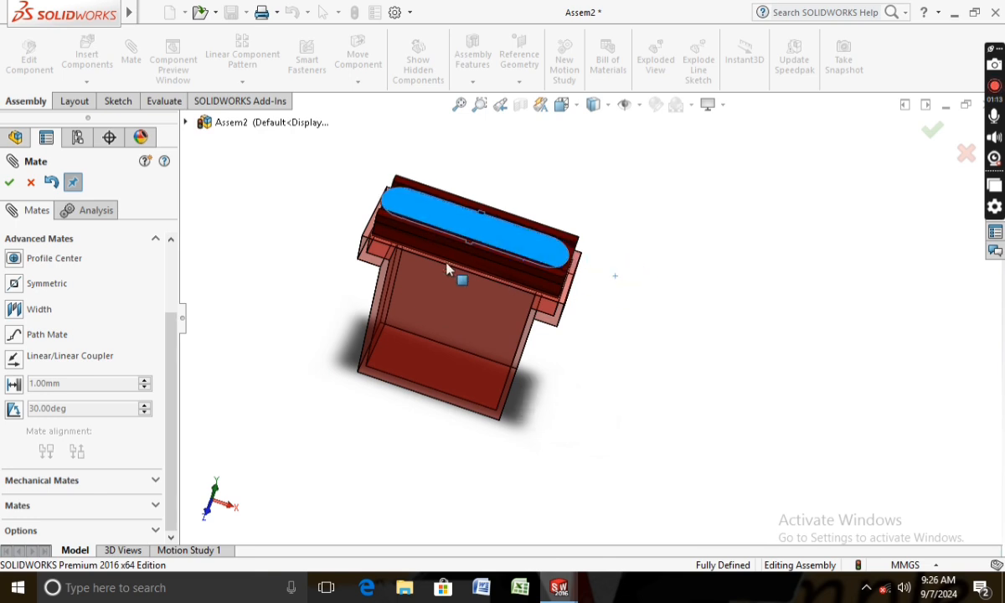
{"action": "left_click_drag", "start_coordinate": [330, 249], "coordinate": [306, 234]}
{"action": "mouse_move", "coordinate": [422, 274]}
{"action": "left_mouse_down"}
{"action": "mouse_move", "coordinate": [638, 326]}
{"action": "mouse_move", "coordinate": [386, 236]}
{"action": "left_mouse_up"}
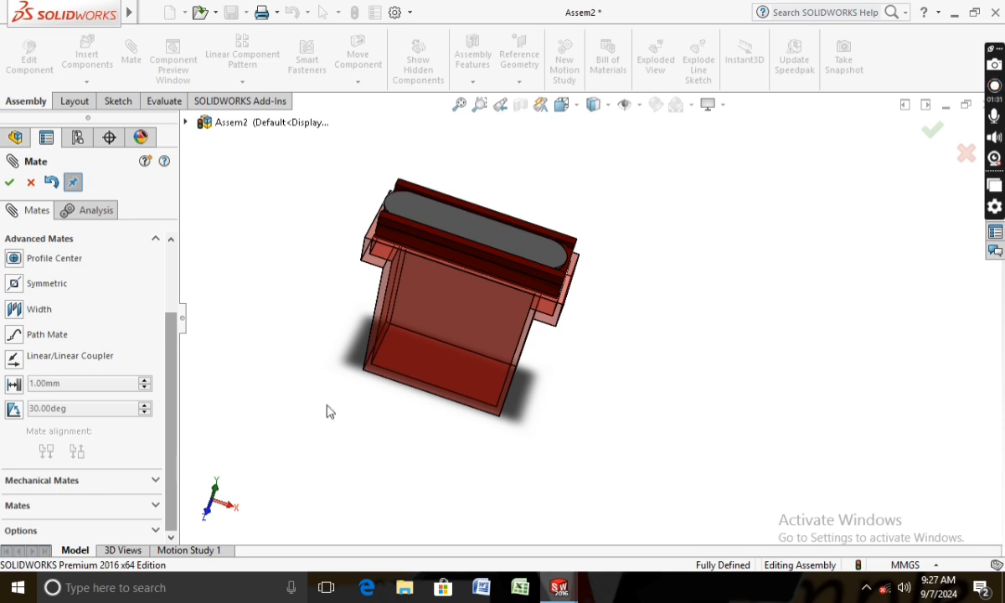
{"action": "left_click_drag", "start_coordinate": [511, 247], "coordinate": [709, 277]}
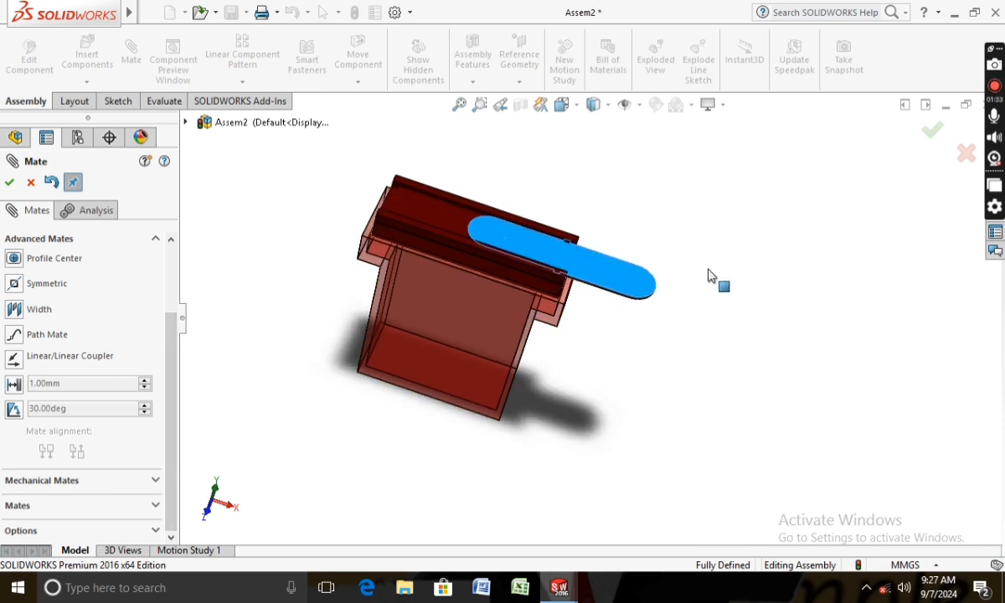
{"action": "left_click_drag", "start_coordinate": [624, 275], "coordinate": [424, 240]}
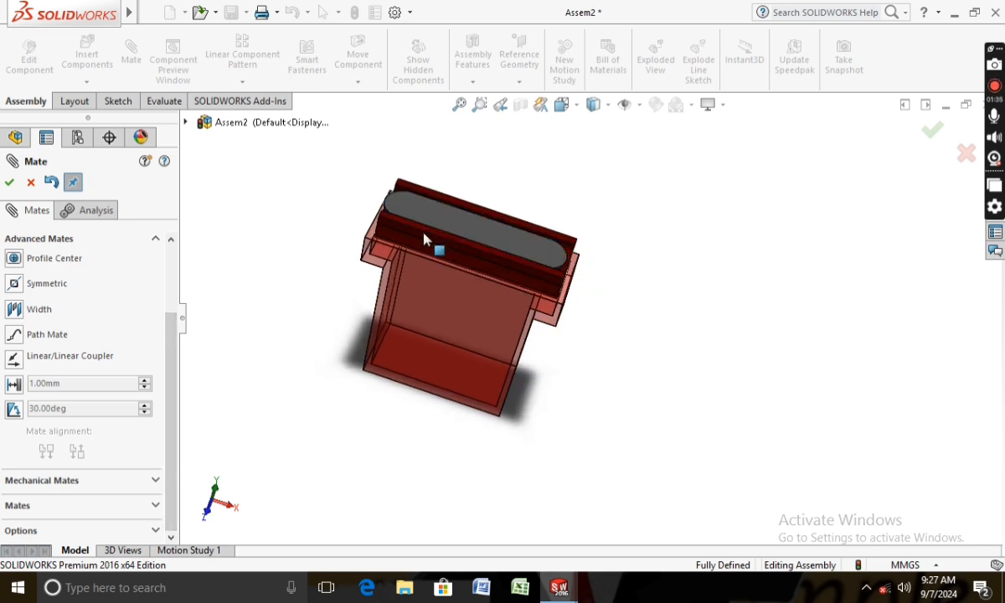
{"action": "left_click", "coordinate": [7, 183]}
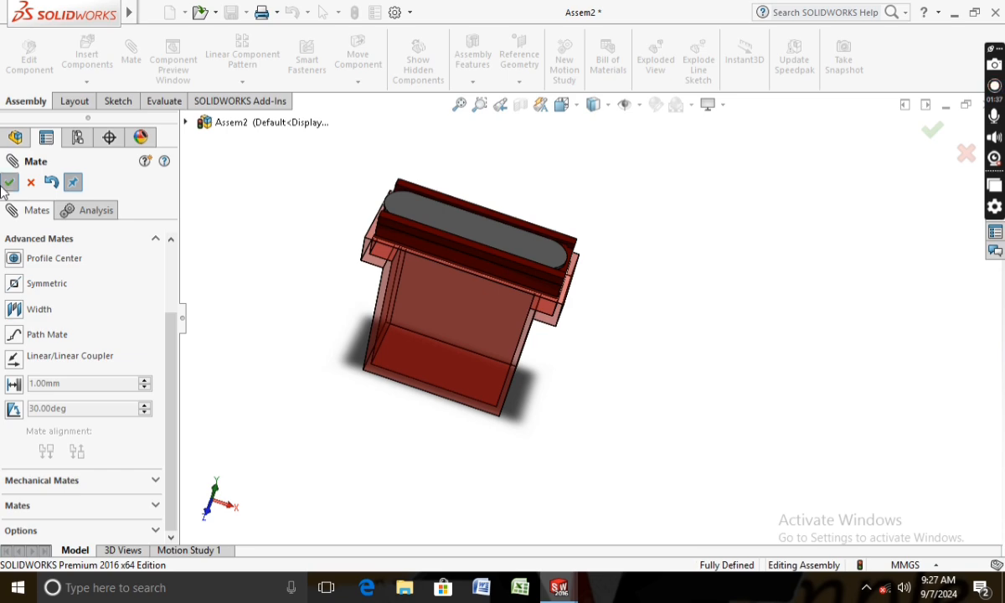
- Delete the 28 mm limit distance mate between Part6 and Part5
{"action": "right_click", "coordinate": [60, 472]}
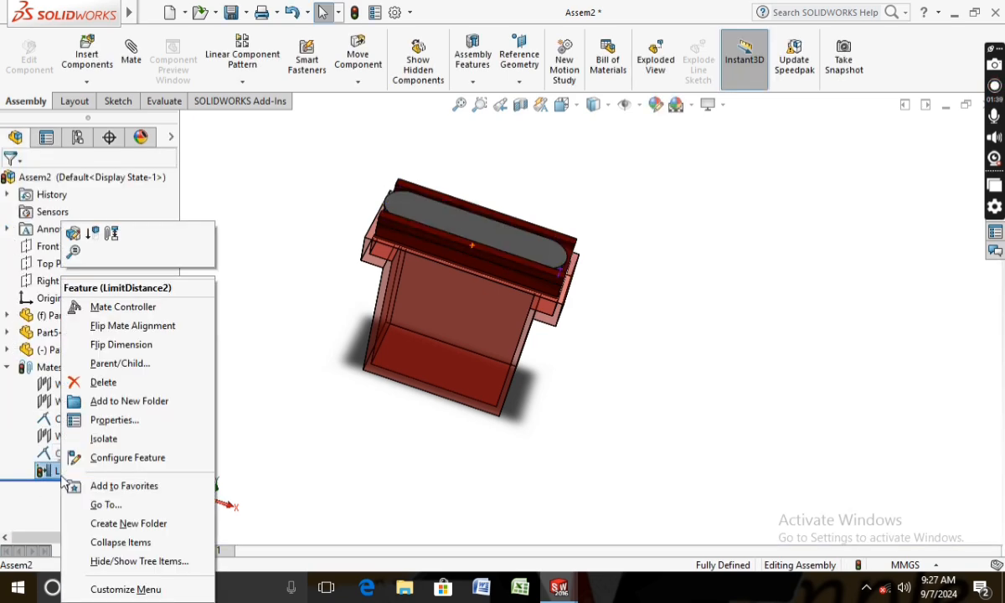
{"action": "left_click", "coordinate": [96, 381]}
{"action": "left_click", "coordinate": [623, 216]}
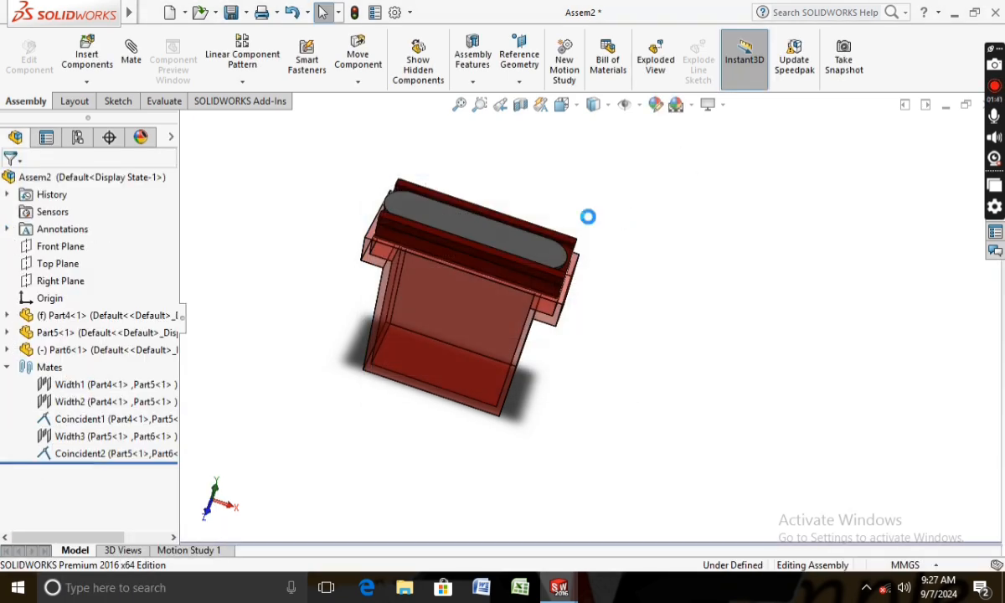
- Slide Part6 out of Part5's grooves at the end with the oval opening until its side tabs are exposed
{"action": "scroll", "coordinate": [502, 222], "scroll_direction": "down", "scroll_amount": 5}
{"action": "left_click", "coordinate": [578, 271]}
{"action": "left_click_drag", "start_coordinate": [578, 272], "coordinate": [826, 387]}
{"action": "scroll", "coordinate": [717, 388], "scroll_direction": "down", "scroll_amount": 5}
{"action": "middle_click_drag", "start_coordinate": [724, 382], "coordinate": [836, 384]}
{"action": "scroll", "coordinate": [842, 352], "scroll_direction": "down", "scroll_amount": 3}
- Start an advanced limit distance mate between Part6's exposed side-tab face and the groove's stop face at the opposite end of Part5
{"action": "left_click", "coordinate": [863, 312]}
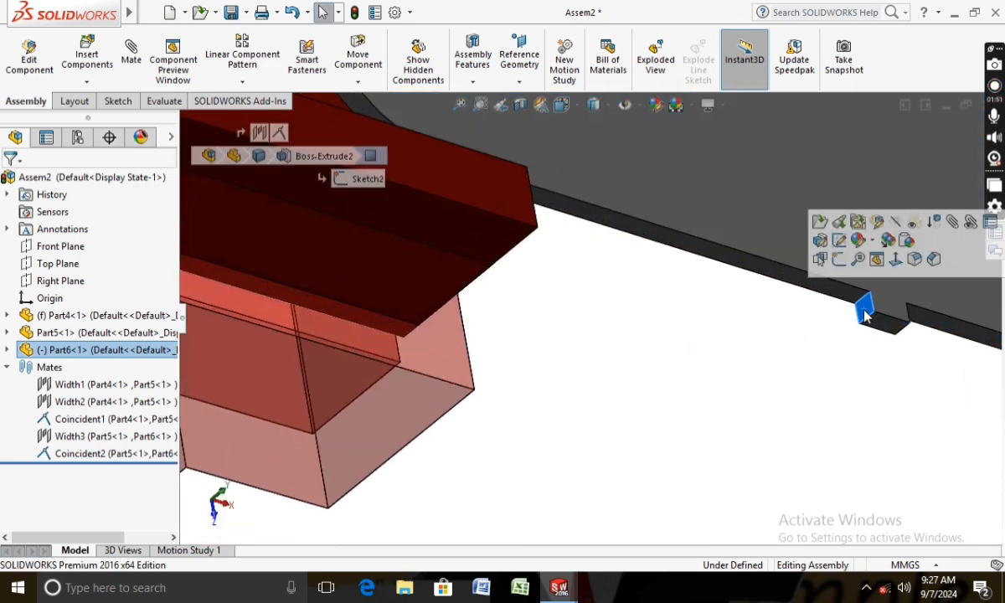
{"action": "scroll", "coordinate": [795, 348], "scroll_direction": "up", "scroll_amount": 7}
{"action": "middle_click_drag", "start_coordinate": [327, 246], "coordinate": [287, 322]}
{"action": "left_click", "coordinate": [128, 55]}
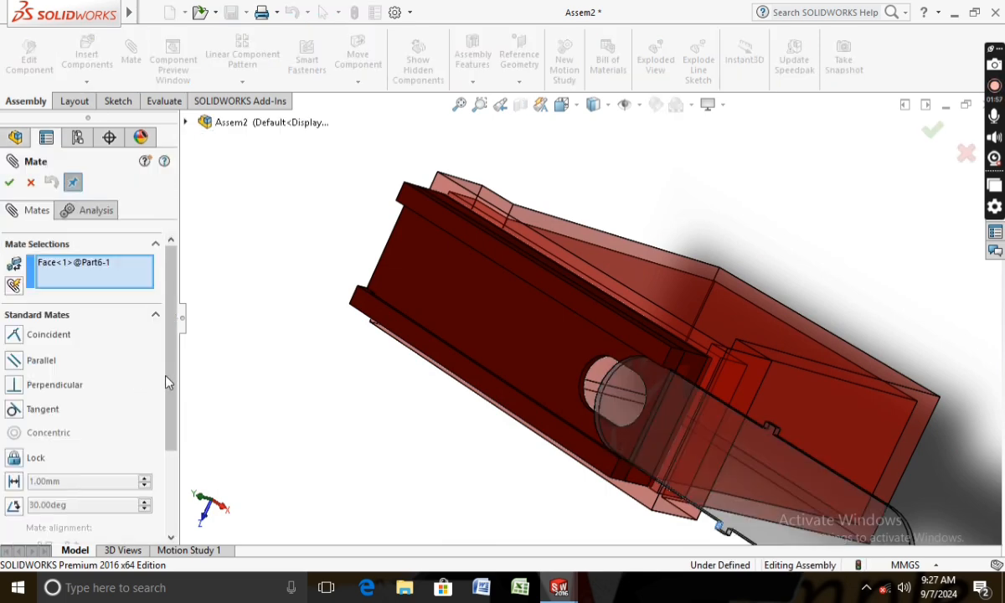
{"action": "scroll", "coordinate": [138, 386], "scroll_direction": "down", "scroll_amount": 3}
{"action": "left_click", "coordinate": [131, 461]}
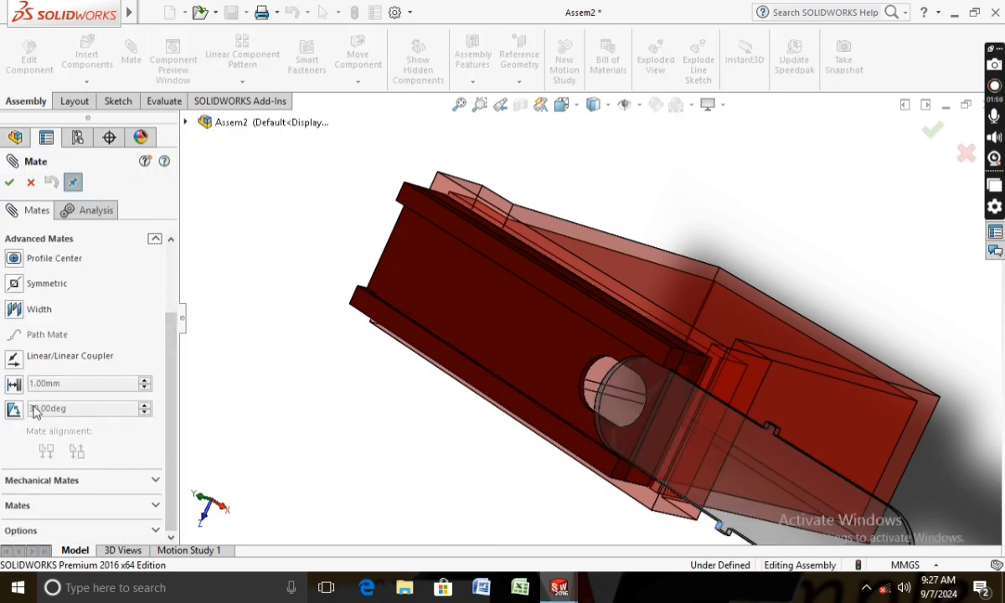
{"action": "left_click", "coordinate": [14, 383]}
{"action": "scroll", "coordinate": [364, 347], "scroll_direction": "down", "scroll_amount": 5}
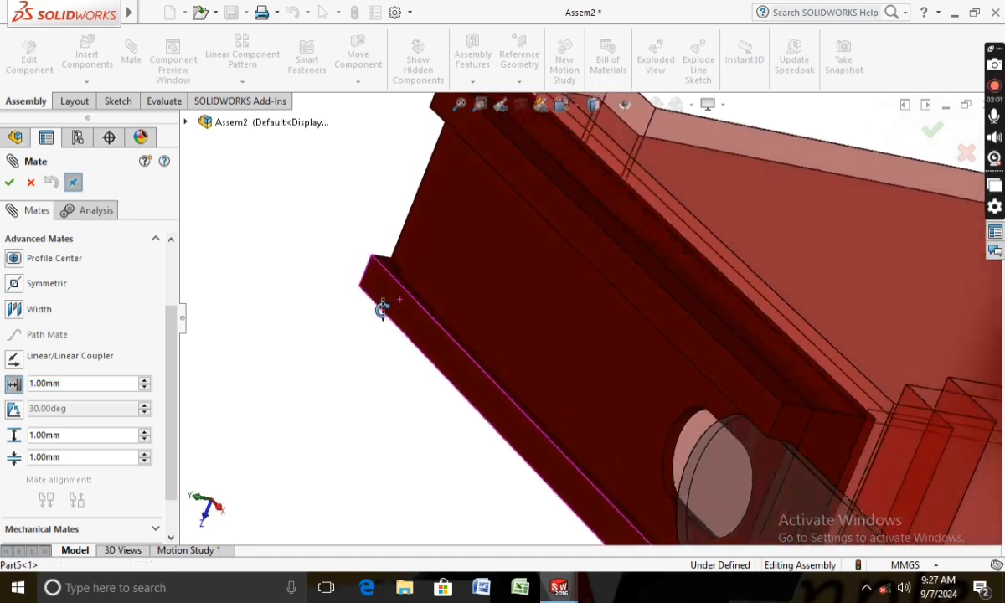
{"action": "scroll", "coordinate": [390, 286], "scroll_direction": "down", "scroll_amount": 2}
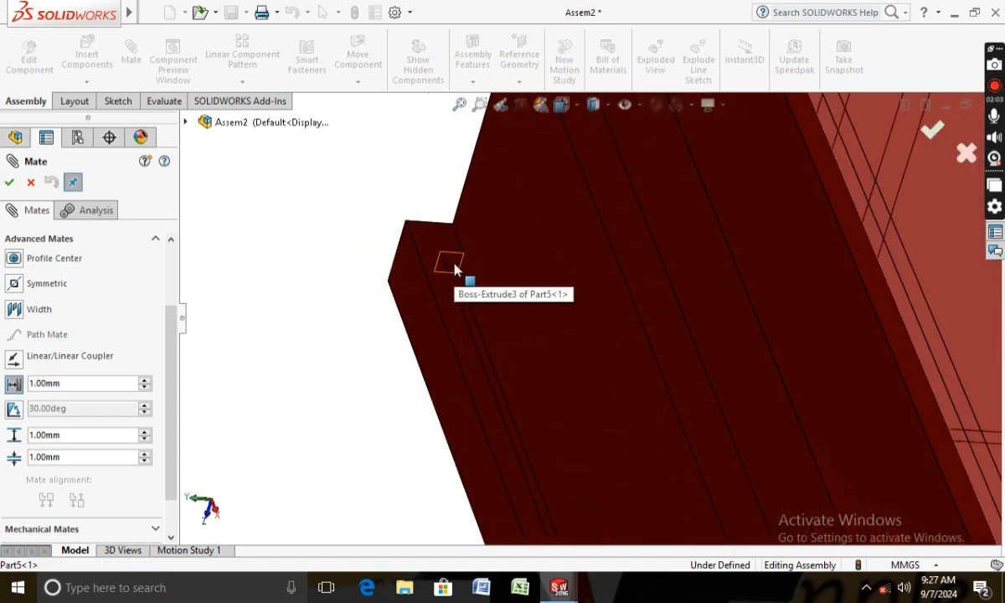
{"action": "left_click", "coordinate": [452, 266]}
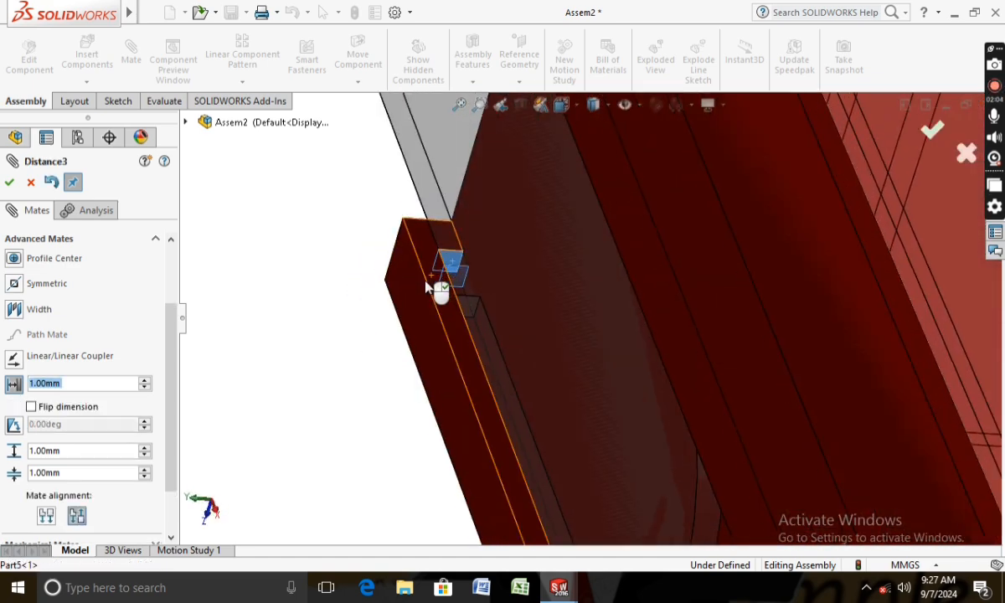
- Set the limit distance mate's minimum to 0 mm and maximum to 25 mm, and accept it
{"action": "left_click", "coordinate": [64, 475]}
{"action": "type", "text": "0"}
{"action": "key", "text": "Return"}
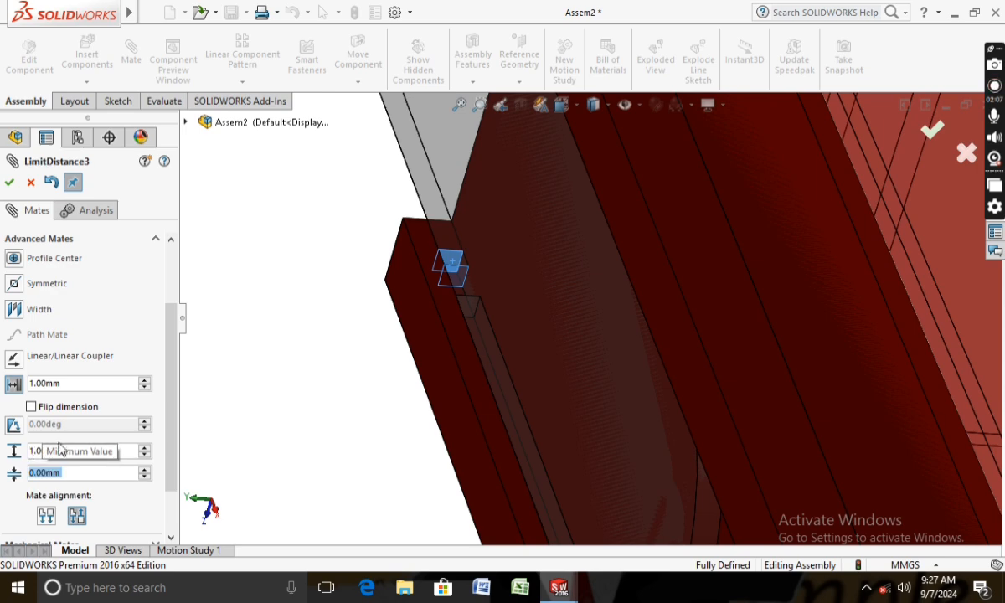
{"action": "left_click", "coordinate": [58, 452]}
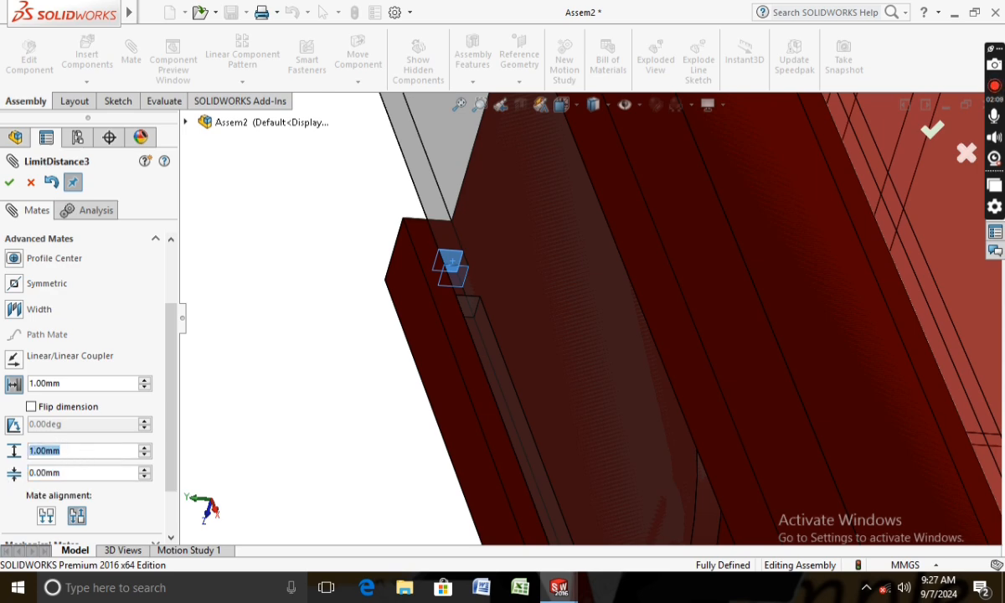
{"action": "type", "text": "25"}
{"action": "key", "text": "Return"}
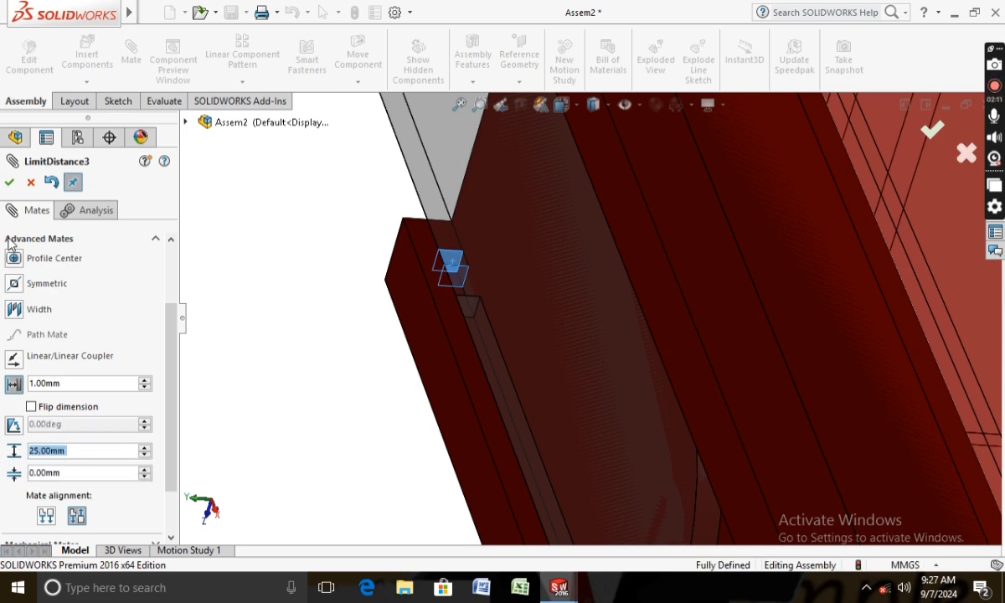
{"action": "left_click", "coordinate": [11, 186]}
- Slide Part6 along Part5's grooves to test its new travel limits, and finish mating
{"action": "scroll", "coordinate": [383, 307], "scroll_direction": "up", "scroll_amount": 6}
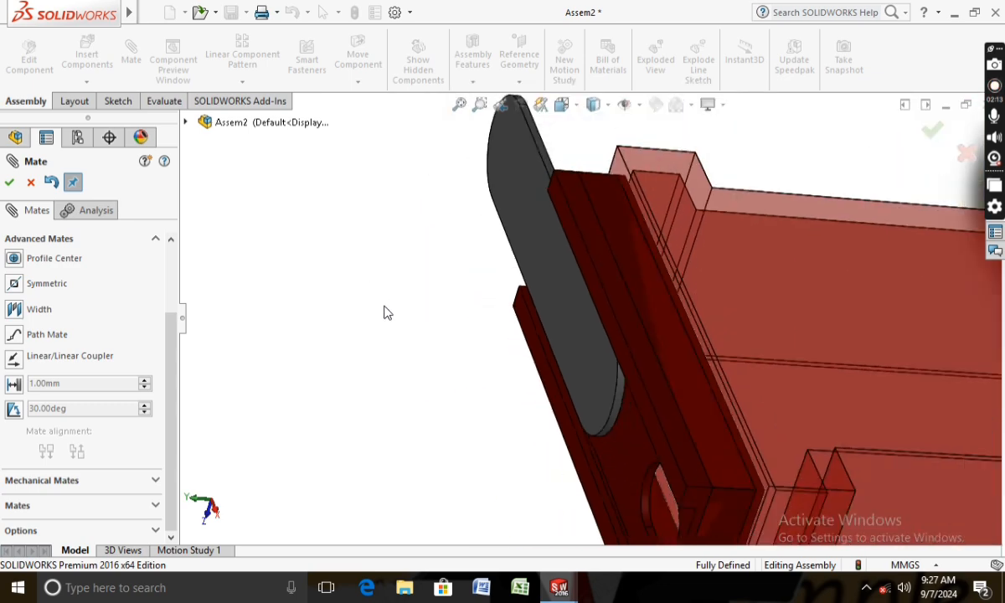
{"action": "middle_click_drag", "start_coordinate": [444, 294], "coordinate": [508, 167]}
{"action": "left_click_drag", "start_coordinate": [588, 184], "coordinate": [933, 241]}
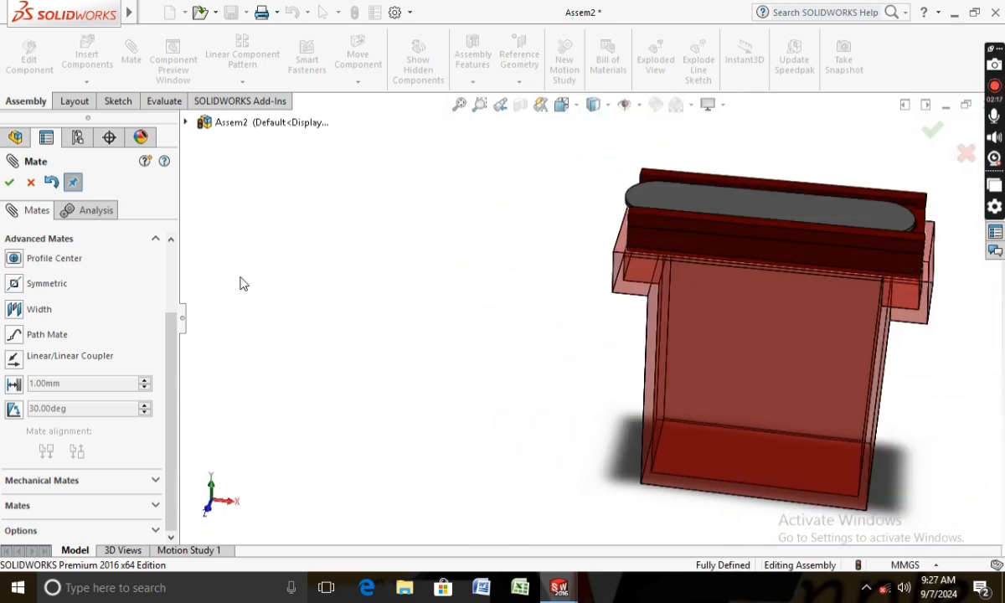
{"action": "left_click", "coordinate": [9, 181]}
- Show the assembly in the Trimetric view and apply the Plain White scene
{"action": "scroll", "coordinate": [273, 242], "scroll_direction": "up", "scroll_amount": 5}
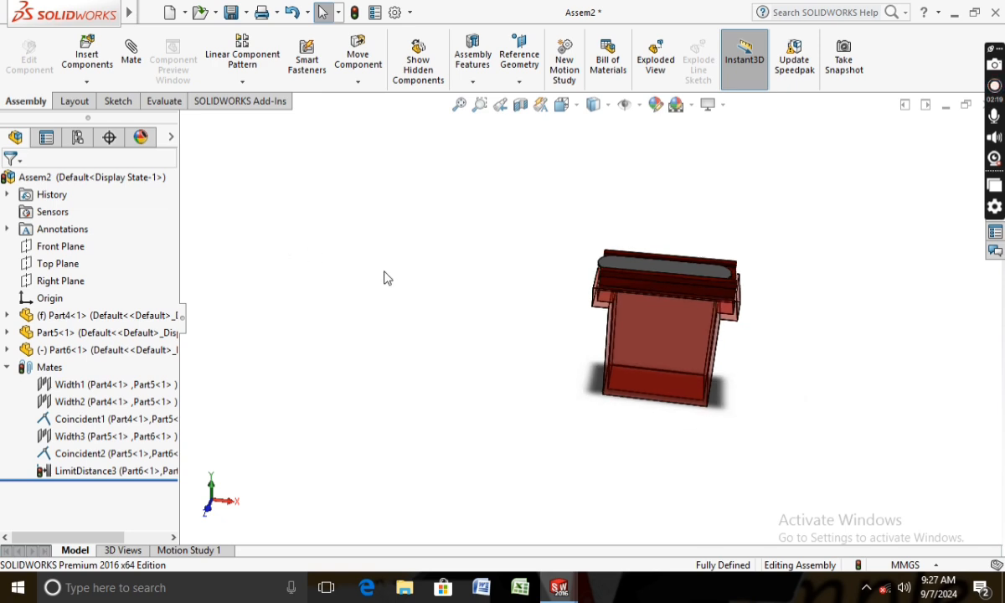
{"action": "left_click", "coordinate": [571, 105]}
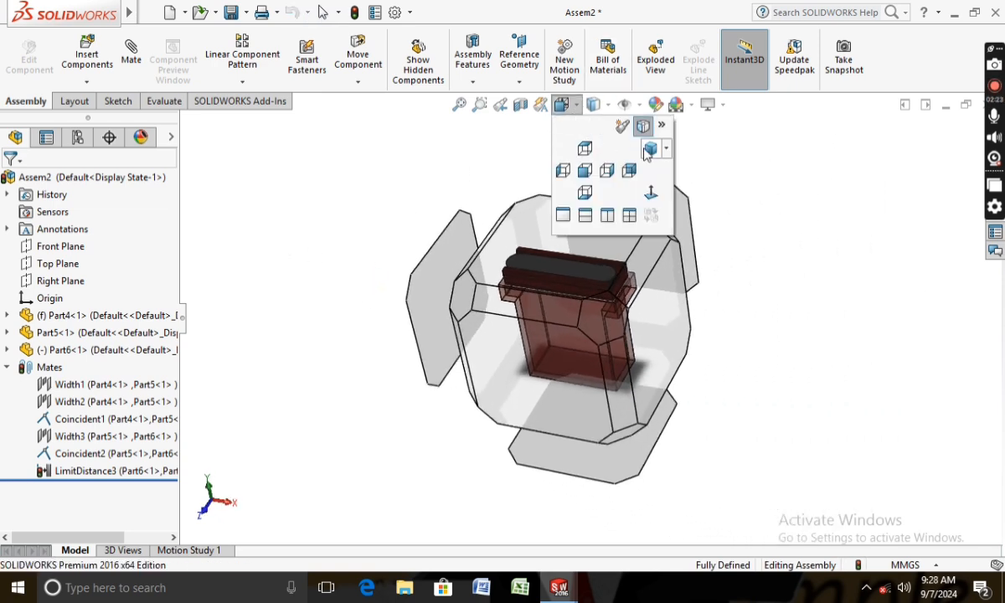
{"action": "left_click", "coordinate": [644, 158]}
{"action": "left_click", "coordinate": [680, 105]}
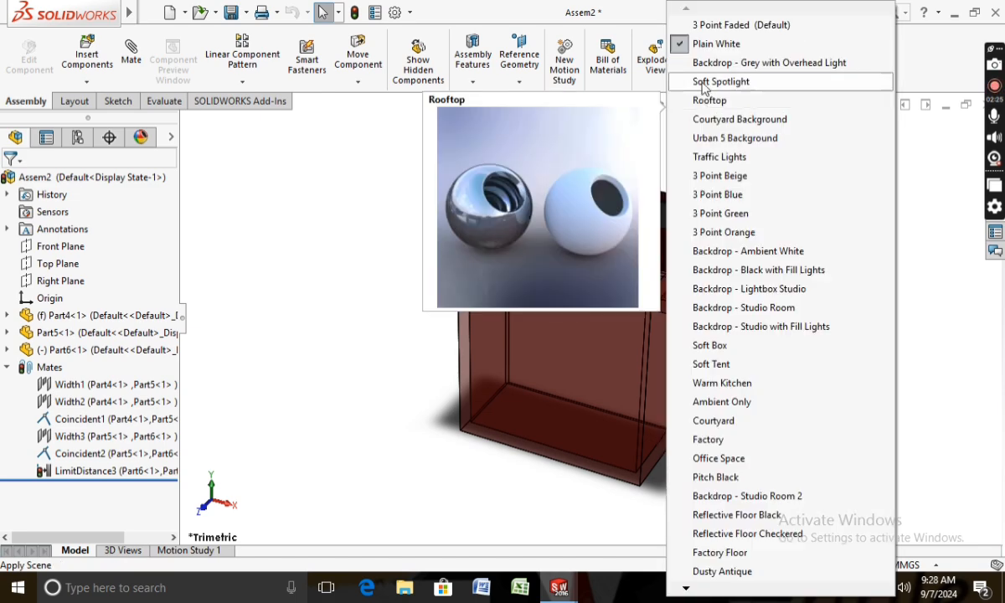
{"action": "left_click", "coordinate": [709, 45]}
{"action": "scroll", "coordinate": [405, 260], "scroll_direction": "down", "scroll_amount": 3}
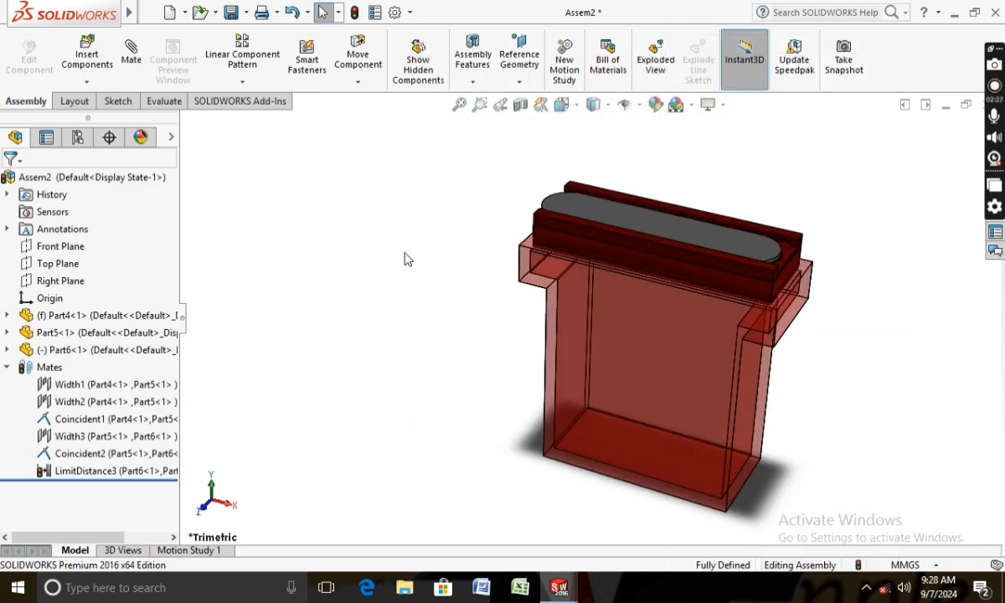
- In Motion Study 1, start a linear motor on Part6's top face, directed along Part5's long upper edge and relative to Part5
{"action": "left_click", "coordinate": [180, 551]}
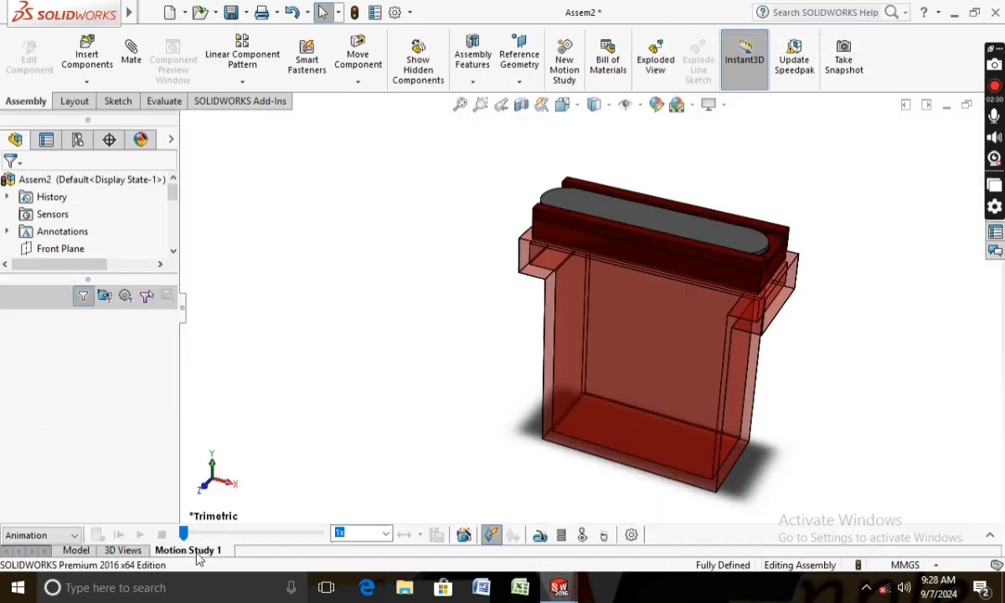
{"action": "left_click", "coordinate": [544, 536]}
{"action": "left_click", "coordinate": [23, 256]}
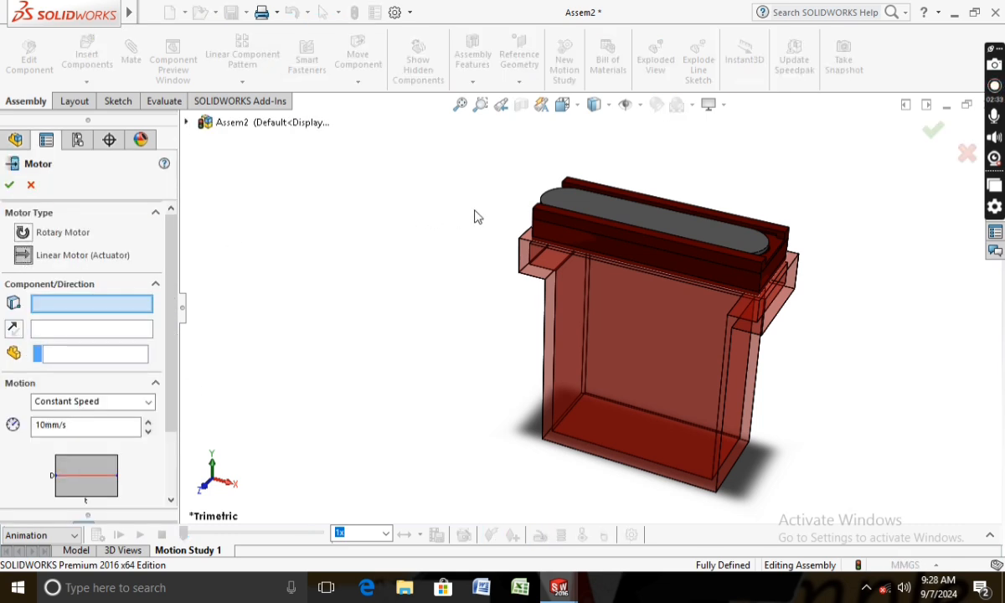
{"action": "left_click", "coordinate": [595, 207]}
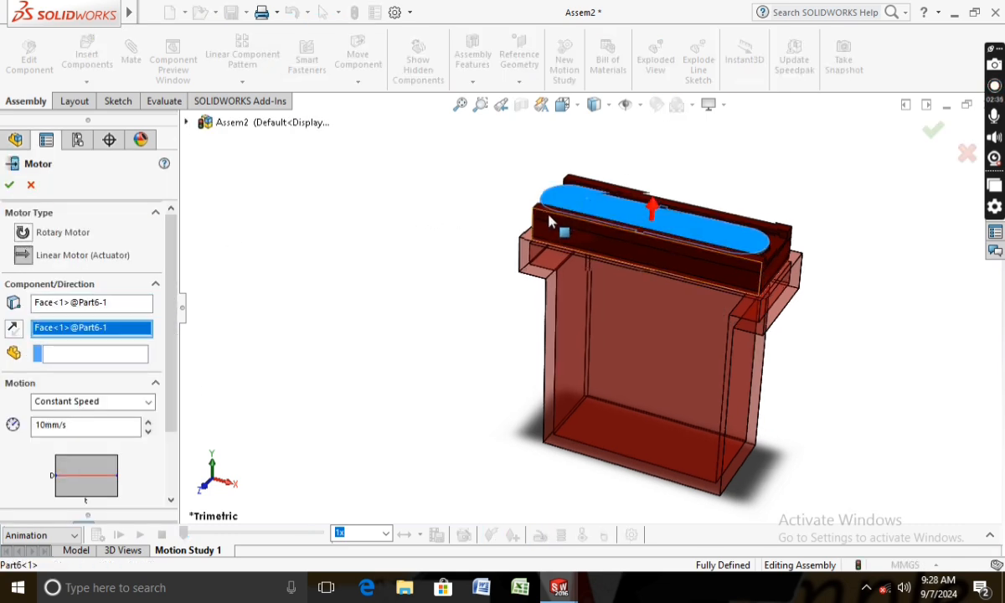
{"action": "left_click", "coordinate": [557, 220]}
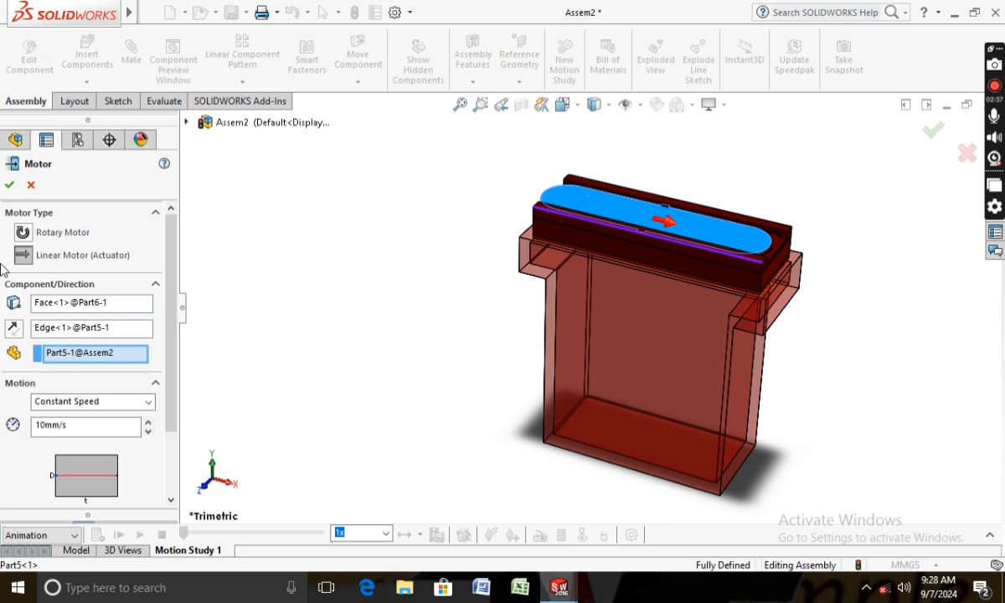
- Finish the linear motor with its direction reversed and a constant speed of 20 mm/s, and calculate the motion study
{"action": "left_click", "coordinate": [14, 329]}
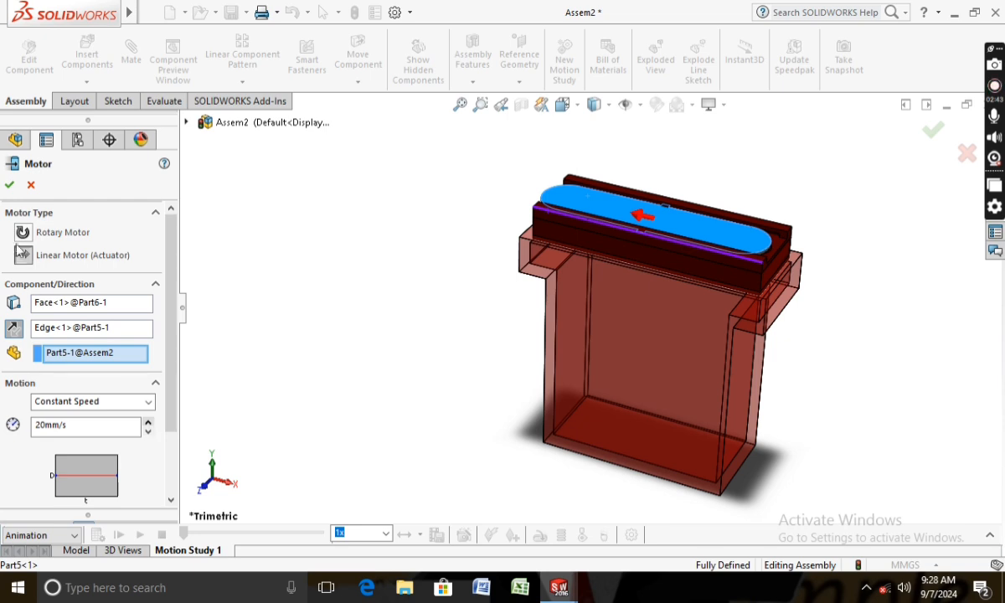
{"action": "left_click", "coordinate": [10, 184]}
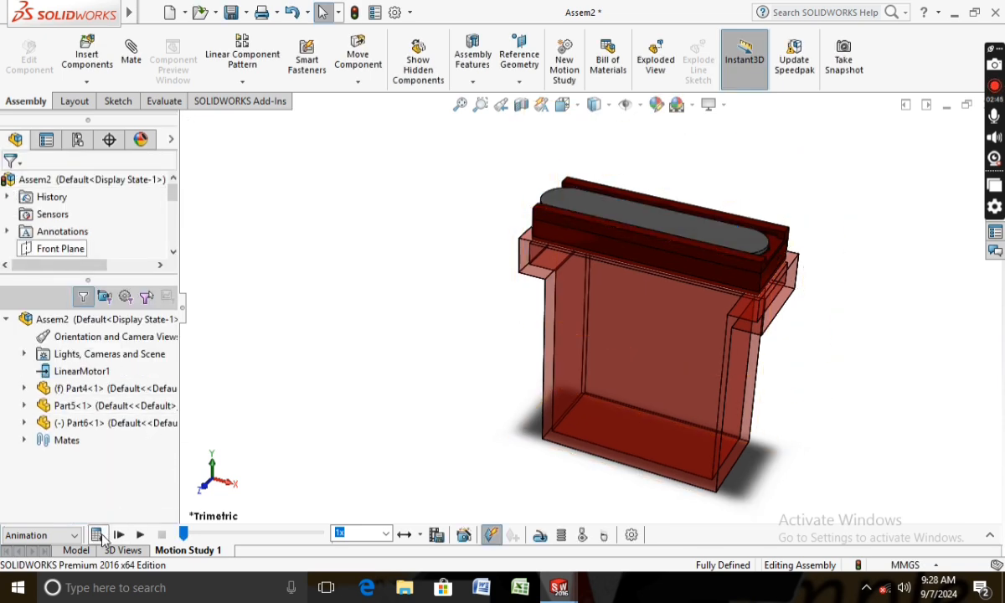
{"action": "left_click", "coordinate": [98, 535]}
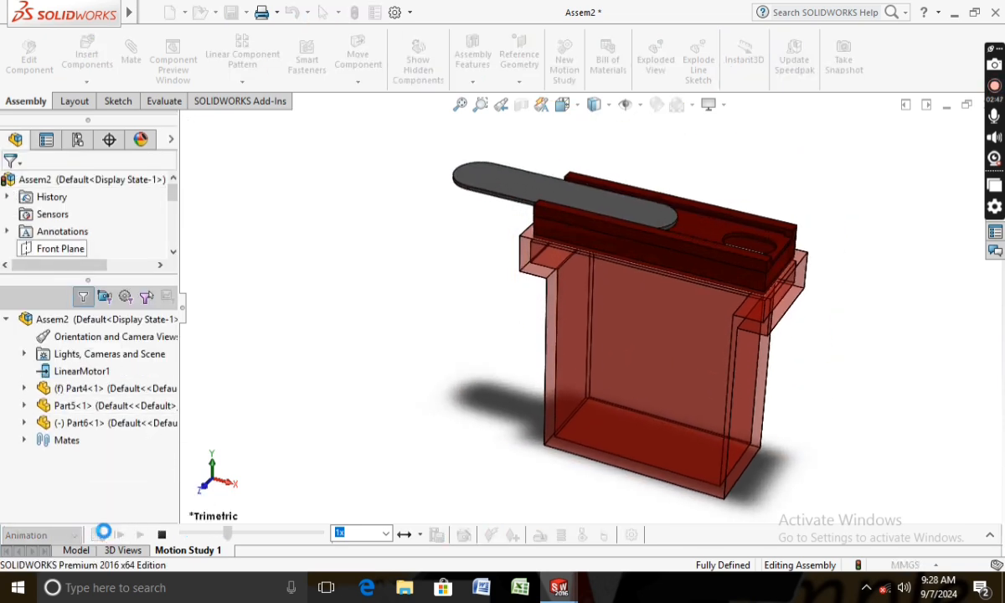